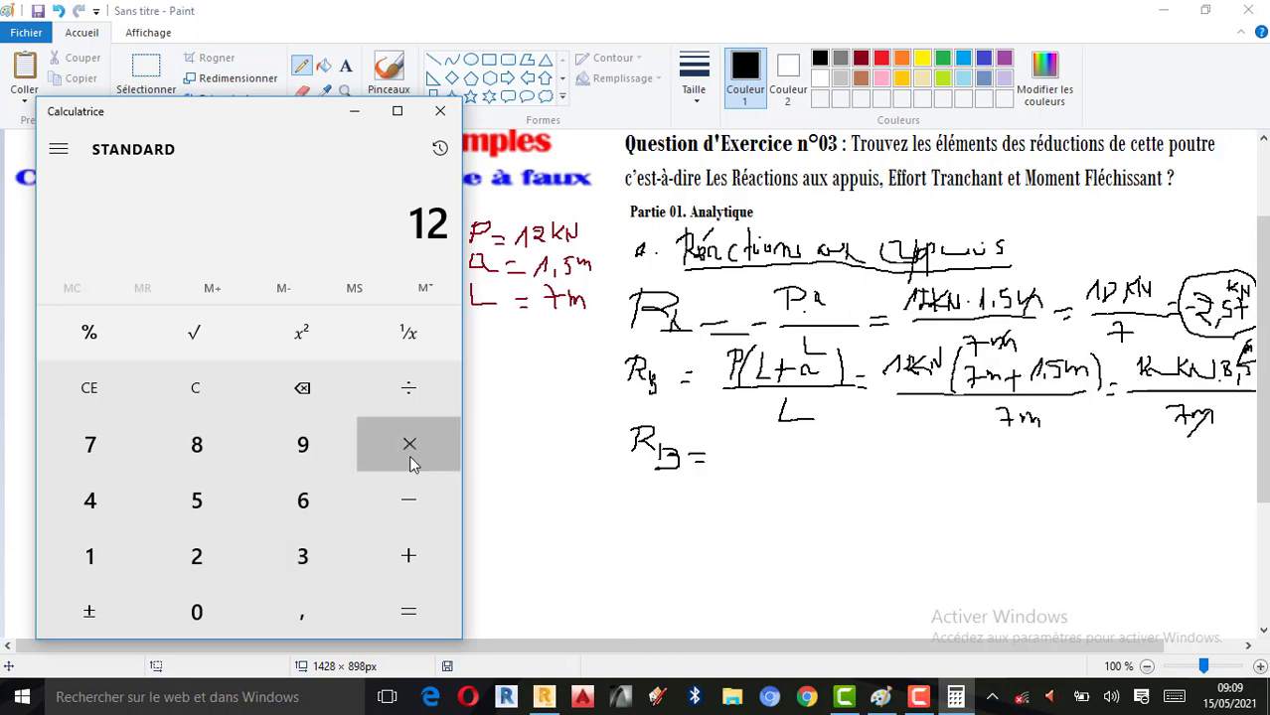
- Multiply 12 by 8,5 in the calculator to get the numerator of RB
left_click(203, 457)
left_click(298, 608)
left_click(201, 508)
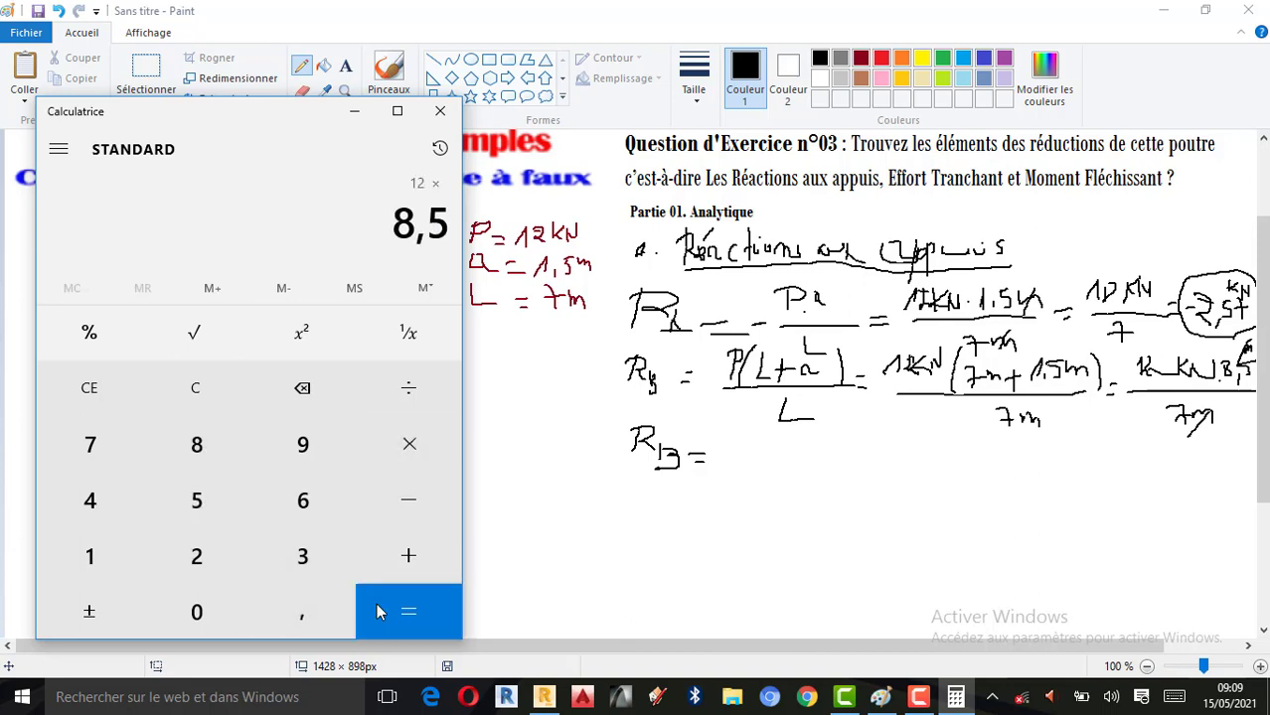
left_click(379, 600)
- Handwrite the fraction 102 kN over 7 followed by an equals sign after "RB =" in the Paint drawing
left_click(745, 453)
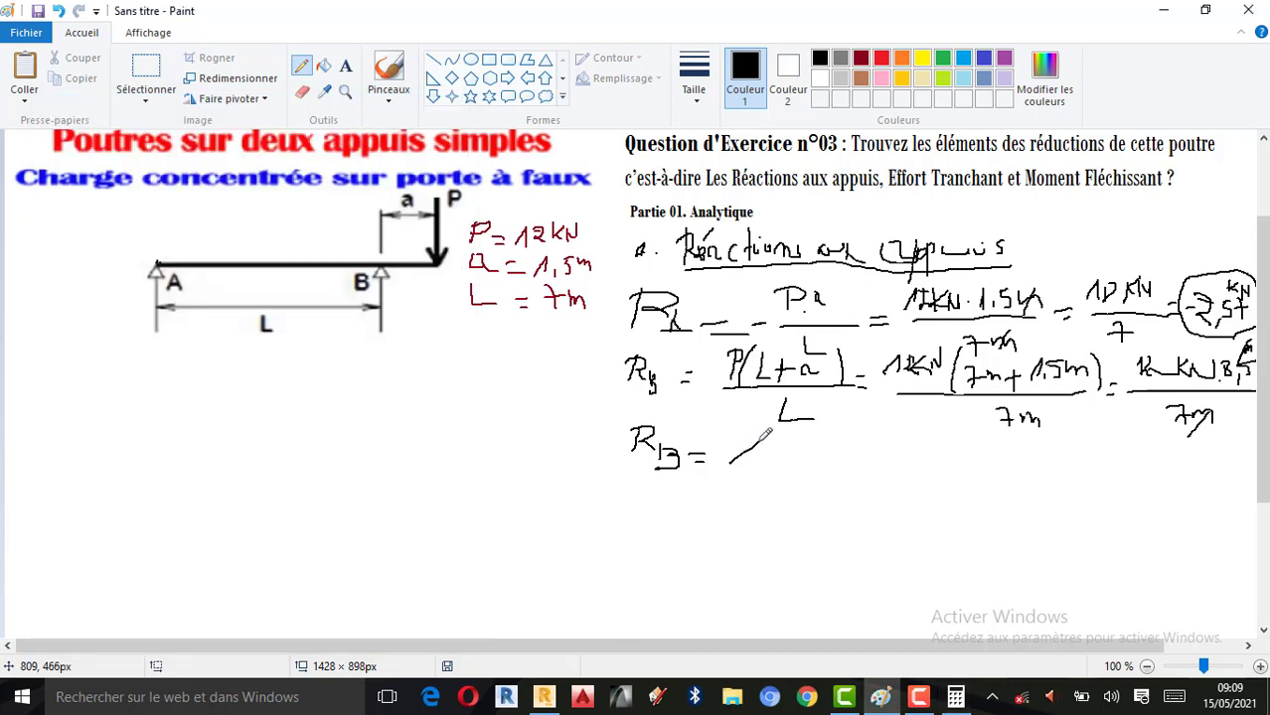
mouse_move(735, 462)
left_mouse_down()
mouse_move(753, 443)
mouse_move(817, 456)
left_mouse_up()
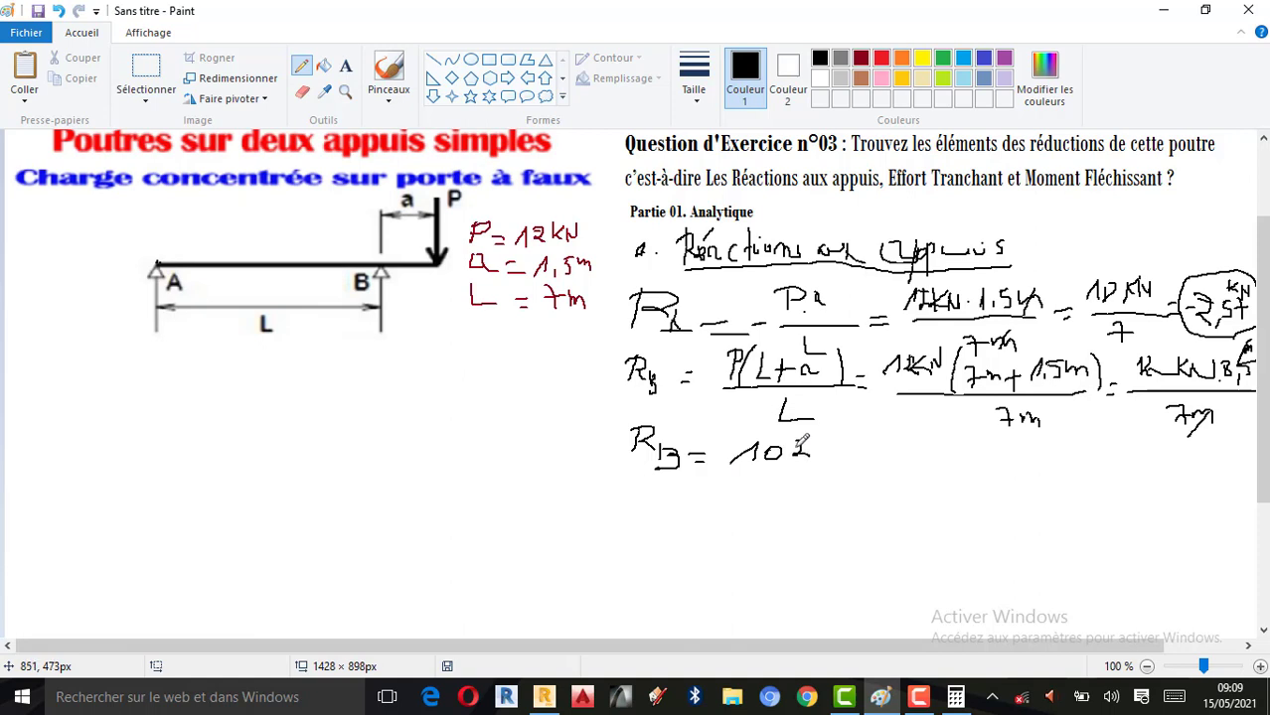
mouse_move(730, 469)
left_mouse_down()
mouse_move(838, 463)
mouse_move(825, 456)
mouse_move(850, 441)
left_mouse_up()
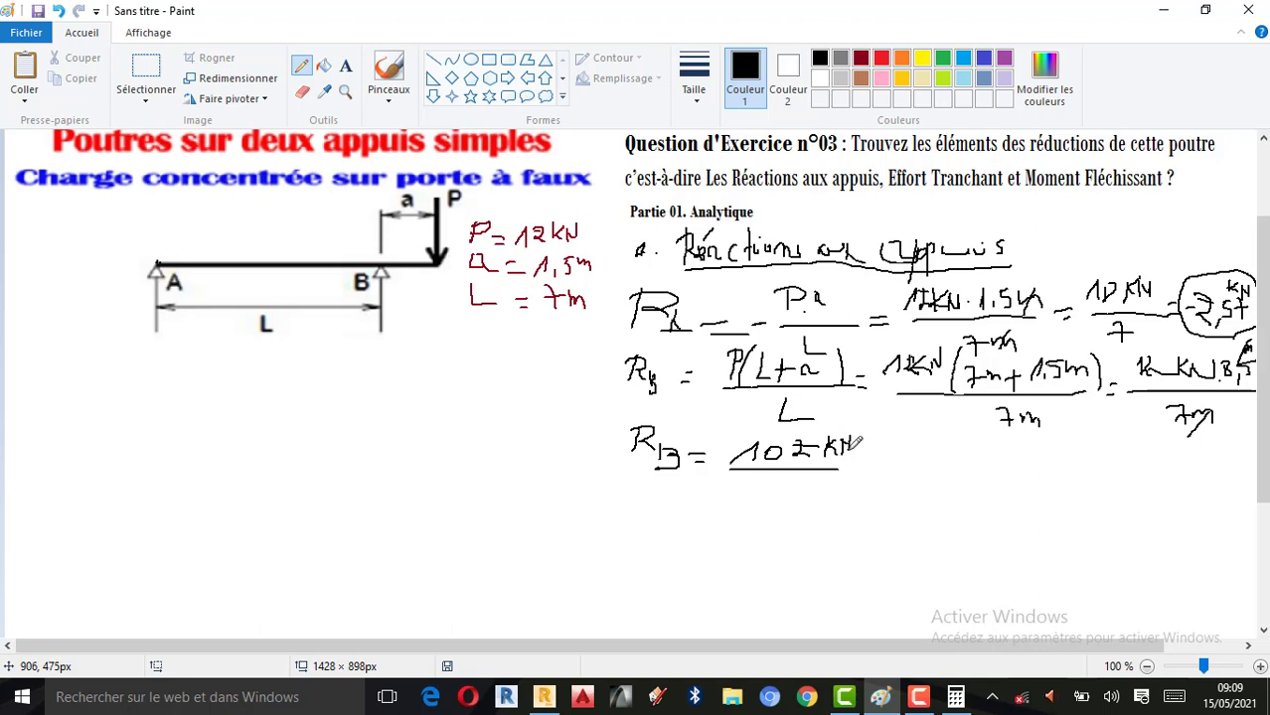
mouse_move(778, 482)
left_mouse_down()
mouse_move(814, 487)
mouse_move(881, 463)
left_mouse_up()
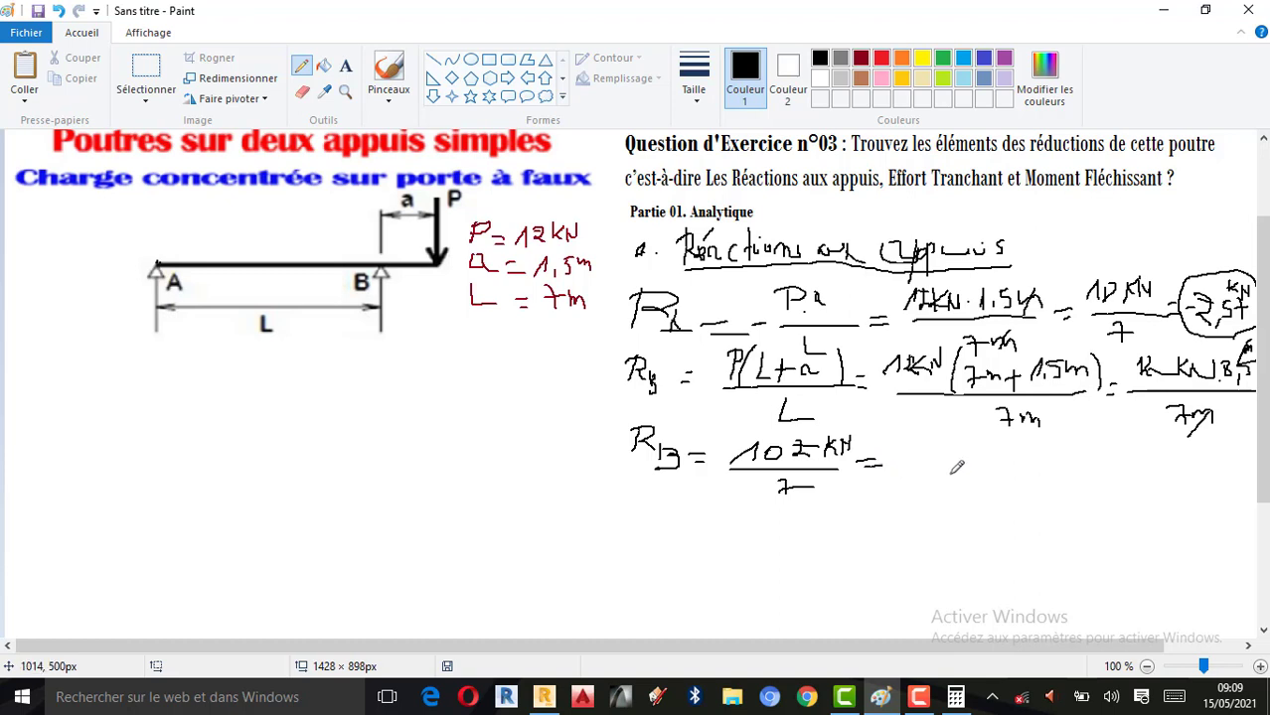
- Divide 102 by 7 in the calculator and handwrite the rounded result 14,57 kN after the RB fraction, enclosed in an outline
left_click(955, 695)
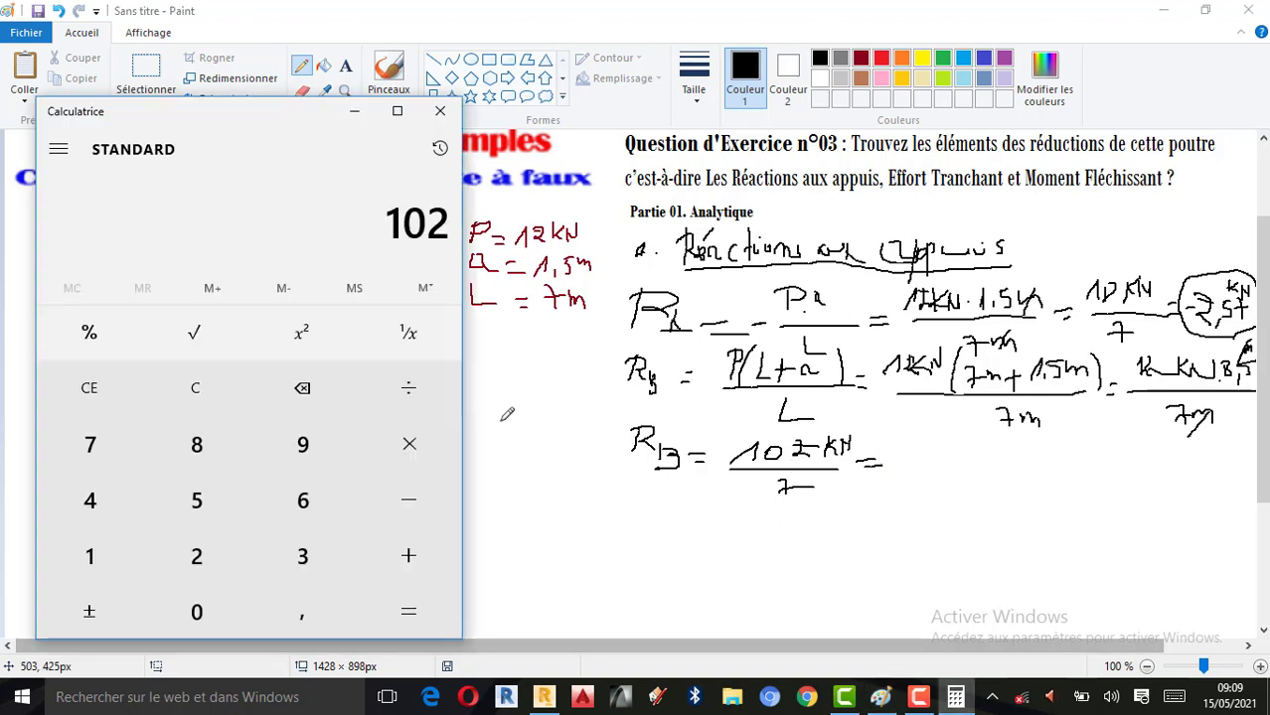
left_click(415, 389)
left_click(92, 444)
left_click(369, 597)
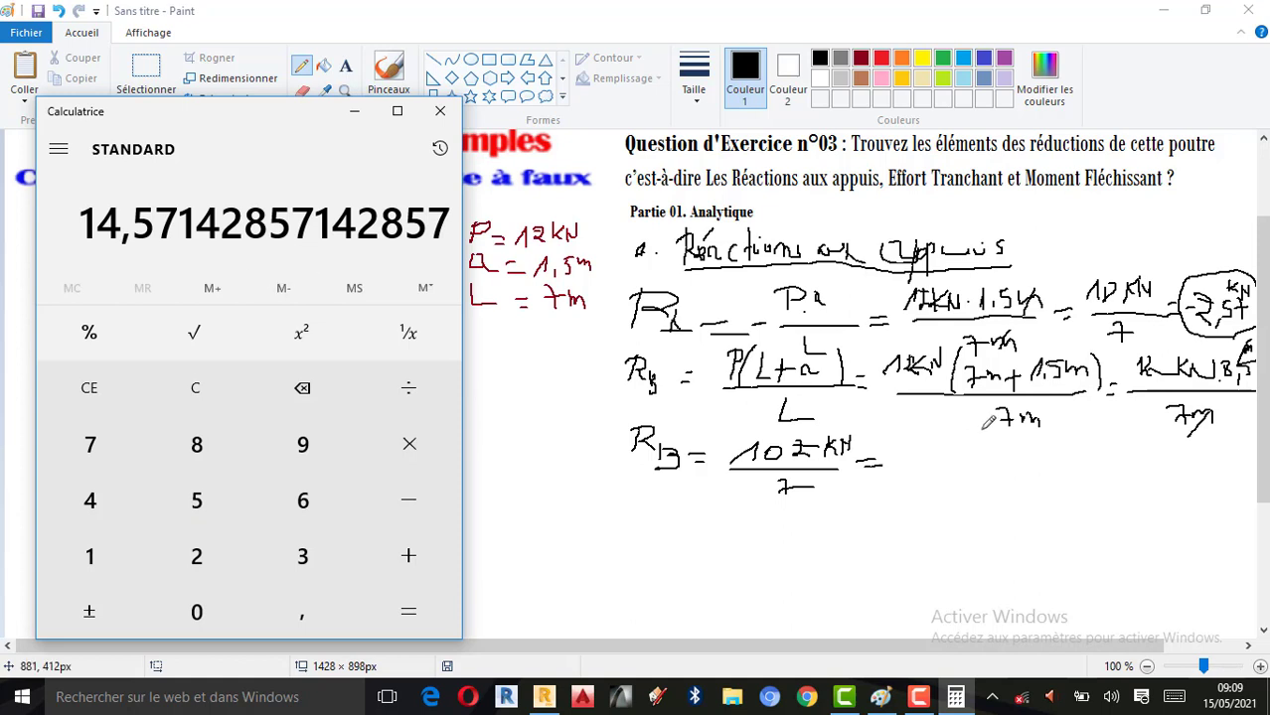
mouse_move(901, 461)
left_mouse_down()
mouse_move(961, 444)
mouse_move(994, 461)
mouse_move(1015, 445)
mouse_move(1041, 457)
left_mouse_up()
mouse_move(910, 439)
left_mouse_down()
mouse_move(957, 486)
mouse_move(1040, 486)
mouse_move(912, 434)
mouse_move(1033, 431)
mouse_move(1049, 485)
mouse_move(1026, 487)
left_mouse_up()
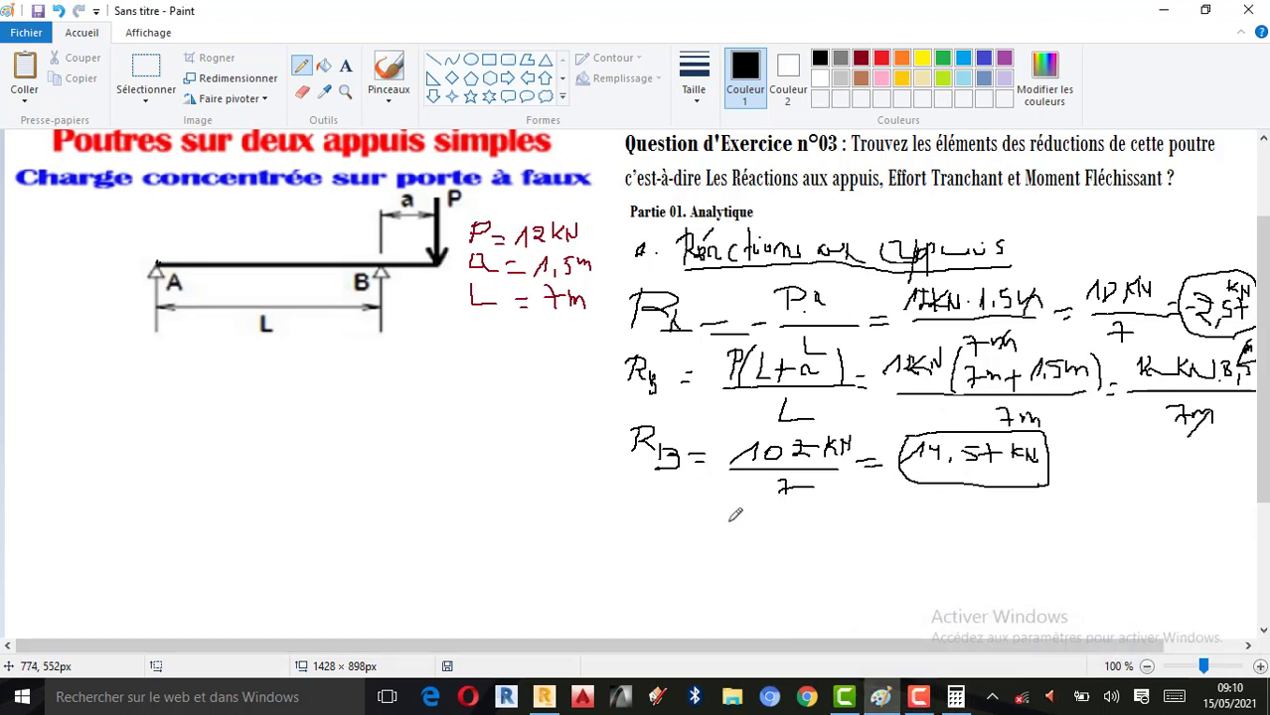
- Draw a vertical divider between the two columns and handwrite the underlined heading "2. Effort tranchant" below the beam figure
left_click_drag(592, 338, 596, 636)
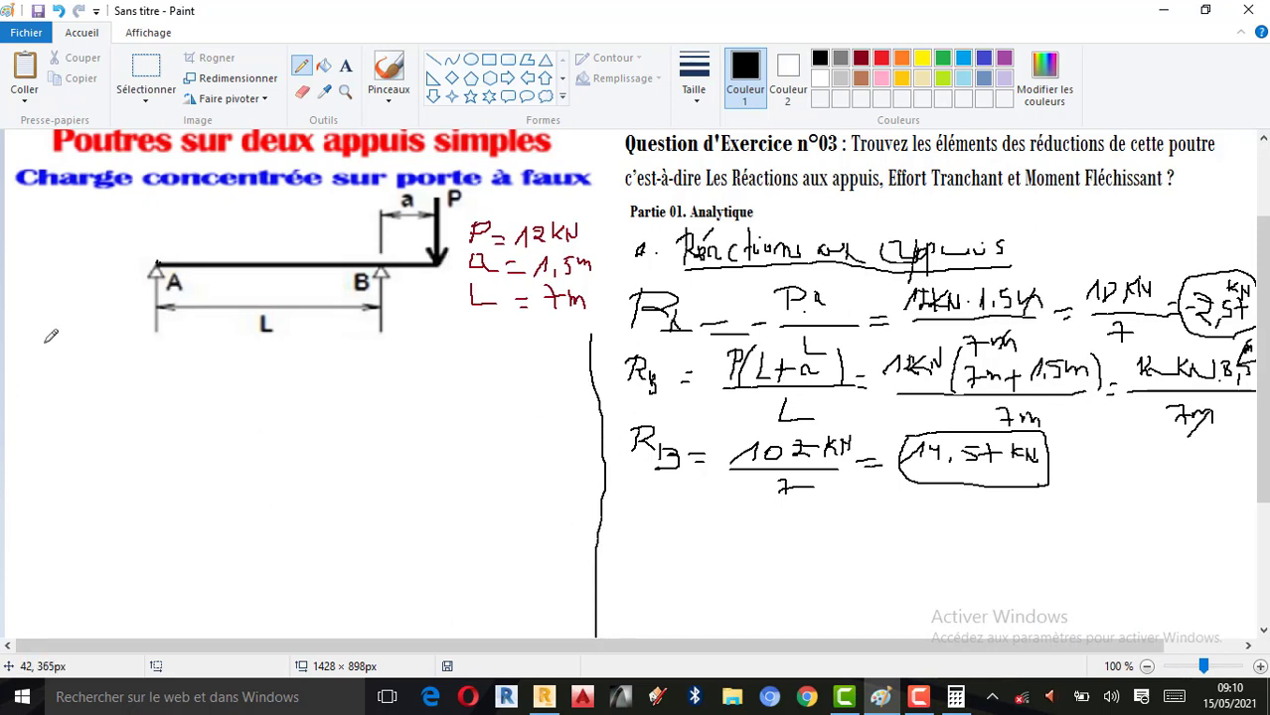
left_click_drag(44, 341, 48, 374)
mouse_move(116, 350)
left_mouse_down()
mouse_move(146, 399)
mouse_move(151, 359)
mouse_move(157, 397)
mouse_move(184, 359)
mouse_move(211, 358)
mouse_move(209, 374)
mouse_move(247, 355)
mouse_move(278, 380)
left_mouse_up()
mouse_move(264, 364)
left_mouse_down()
mouse_move(296, 352)
mouse_move(324, 363)
mouse_move(345, 348)
left_mouse_up()
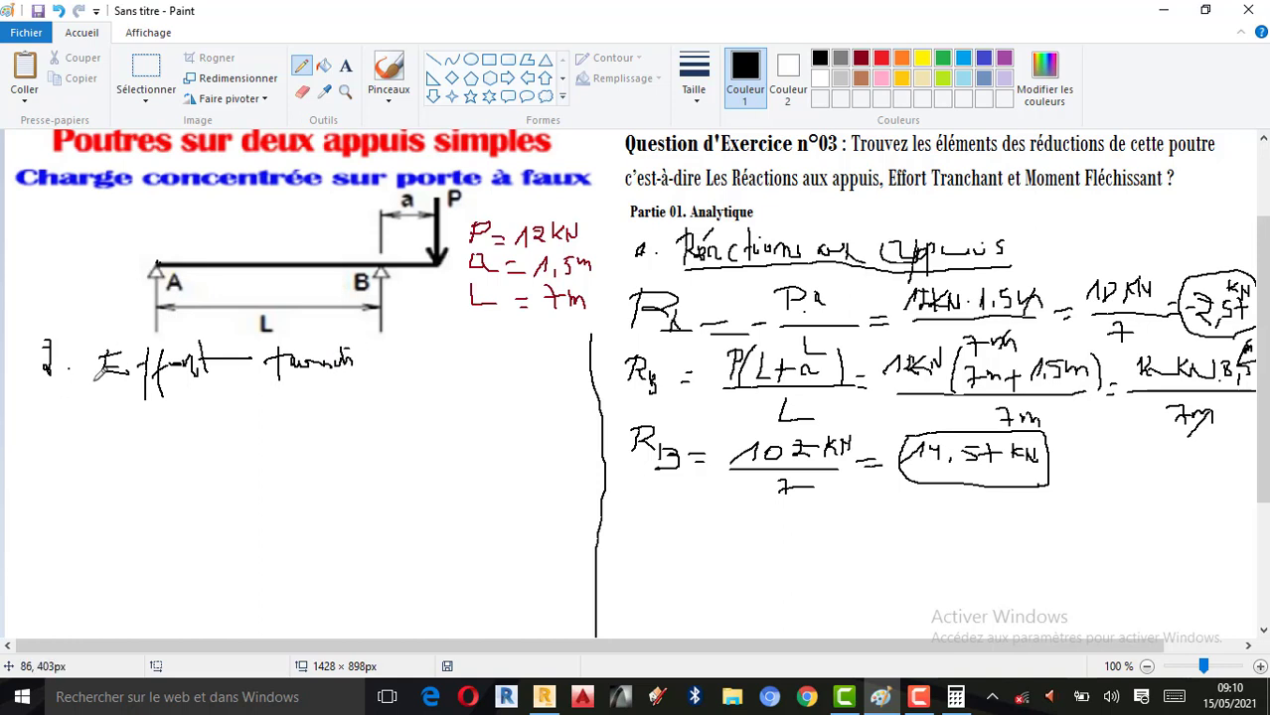
left_click_drag(83, 376, 374, 369)
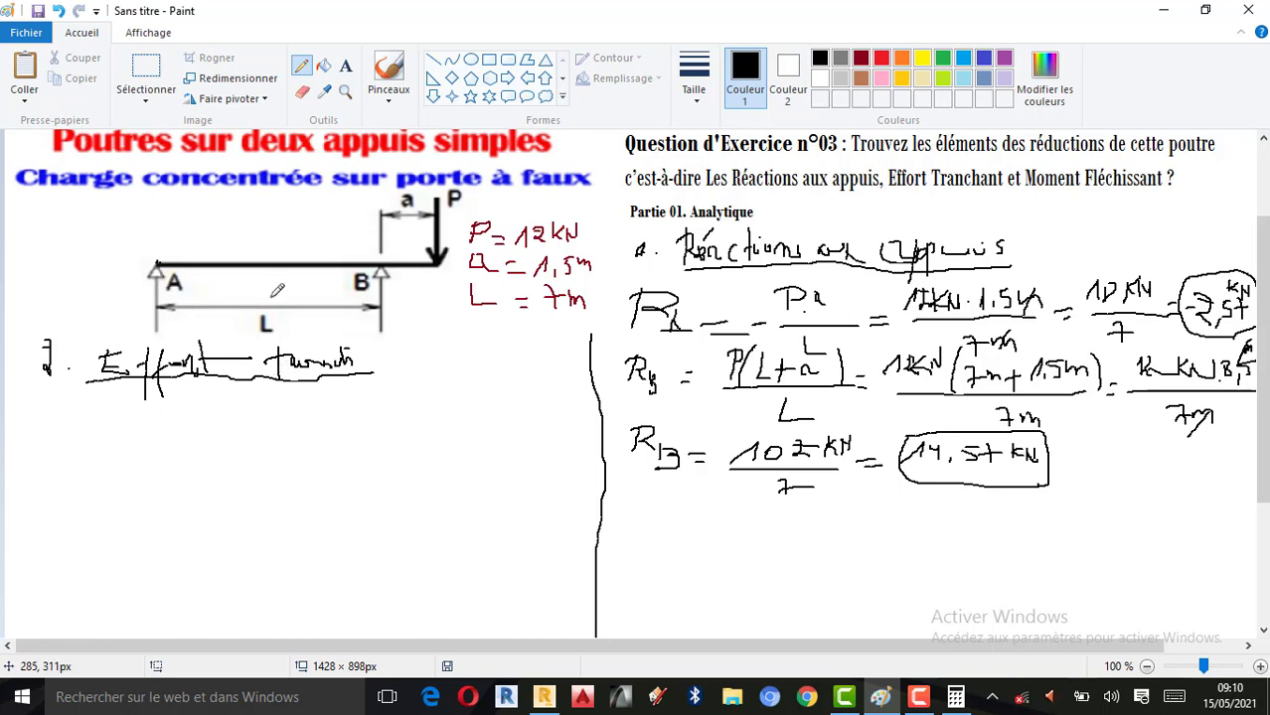
- Handwrite the shear force line V_AB = -RA = -2,57 kN under the heading and circle the value
left_click_drag(54, 401, 70, 425)
mouse_move(85, 410)
left_mouse_down()
mouse_move(119, 421)
mouse_move(108, 429)
mouse_move(124, 403)
mouse_move(161, 425)
mouse_move(198, 400)
mouse_move(196, 425)
mouse_move(225, 417)
mouse_move(213, 424)
left_mouse_up()
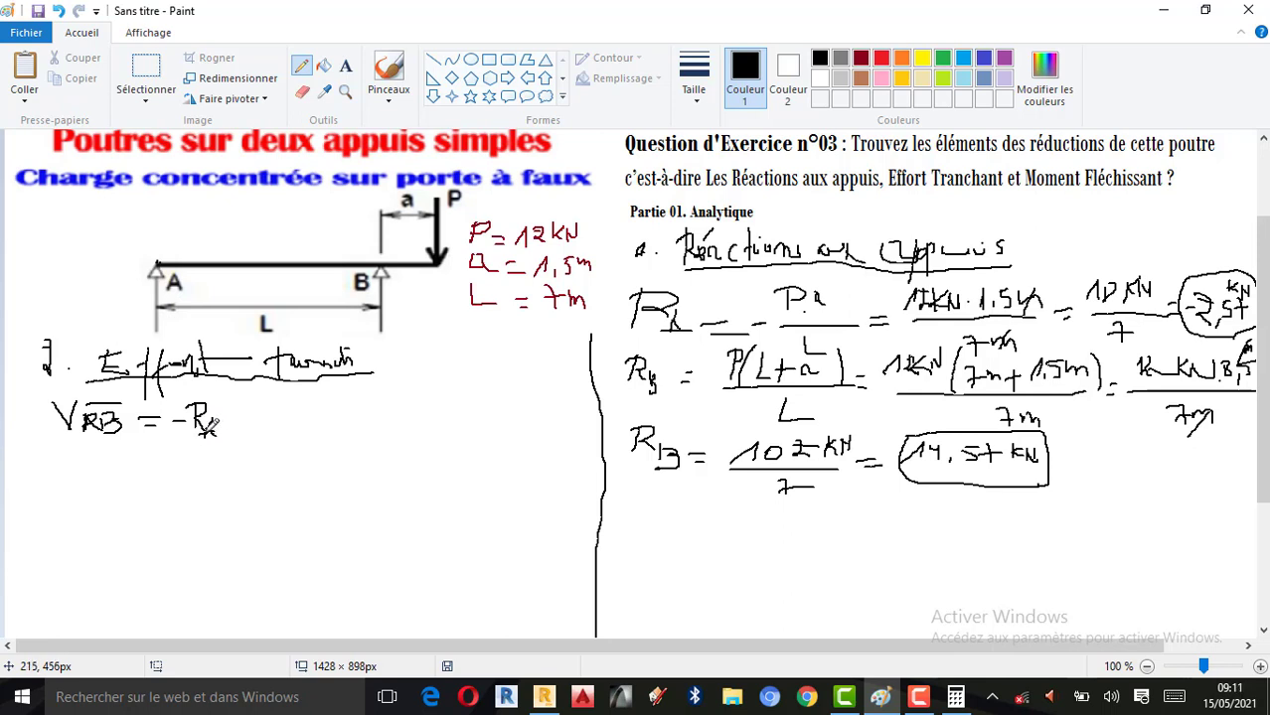
left_click_drag(226, 415, 236, 415)
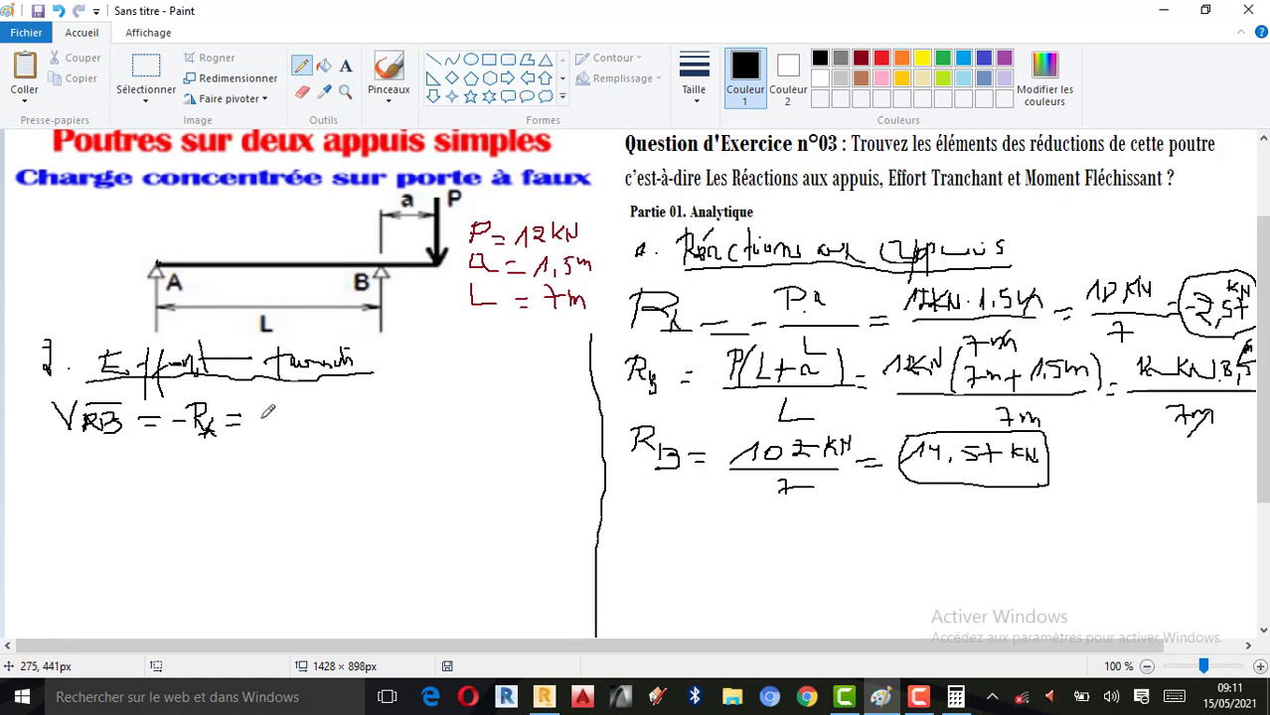
mouse_move(262, 419)
left_mouse_down()
mouse_move(336, 427)
mouse_move(346, 411)
mouse_move(350, 425)
mouse_move(385, 412)
mouse_move(372, 427)
left_mouse_up()
mouse_move(364, 419)
left_mouse_down()
mouse_move(410, 421)
mouse_move(431, 399)
left_mouse_up()
left_click_drag(435, 400, 432, 406)
mouse_move(267, 401)
left_mouse_down()
mouse_move(259, 413)
mouse_move(338, 435)
mouse_move(362, 431)
mouse_move(309, 395)
mouse_move(433, 383)
mouse_move(442, 413)
mouse_move(387, 429)
left_mouse_up()
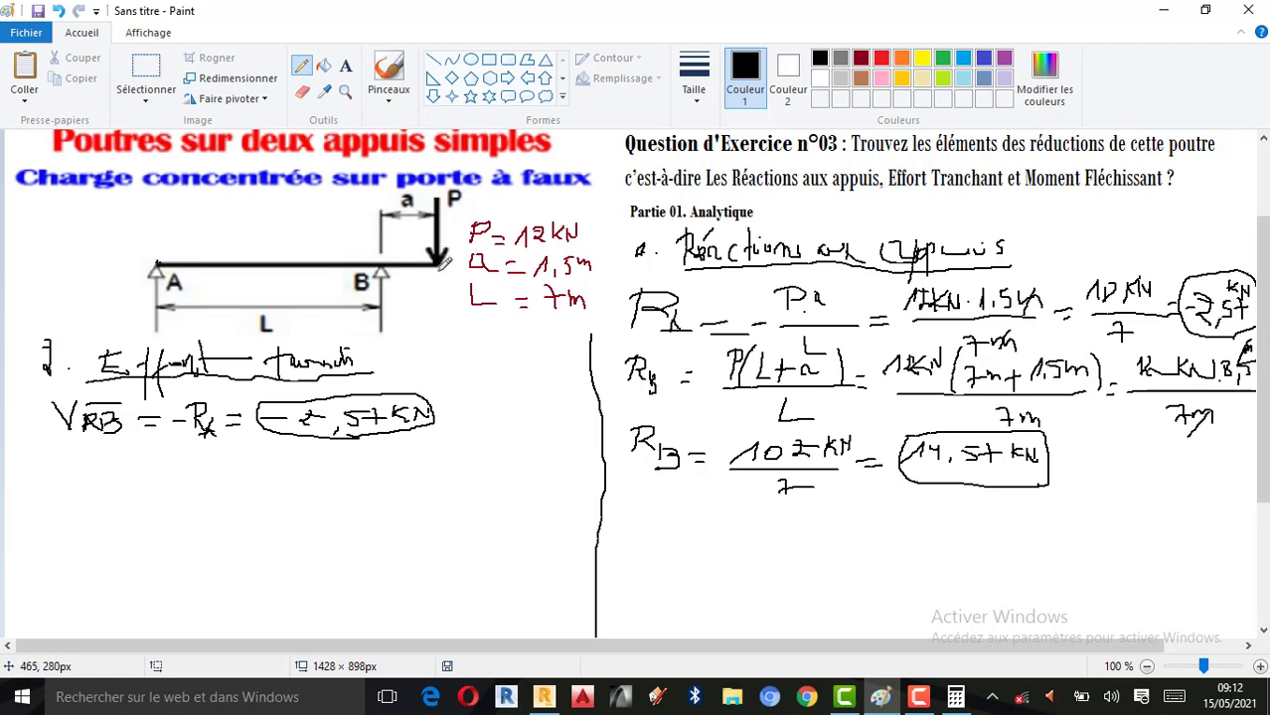
- Label the beam's free end under load P as point C
scroll(444, 273, "up", 3)
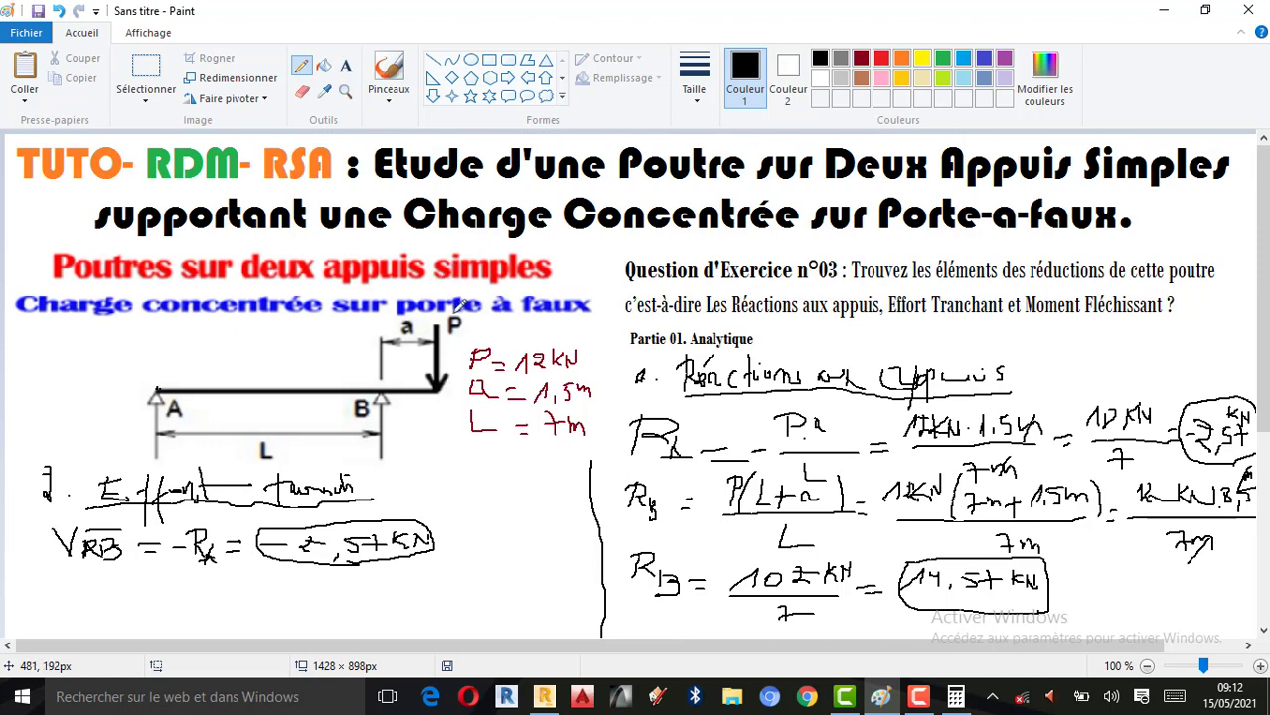
scroll(460, 309, "down", 3)
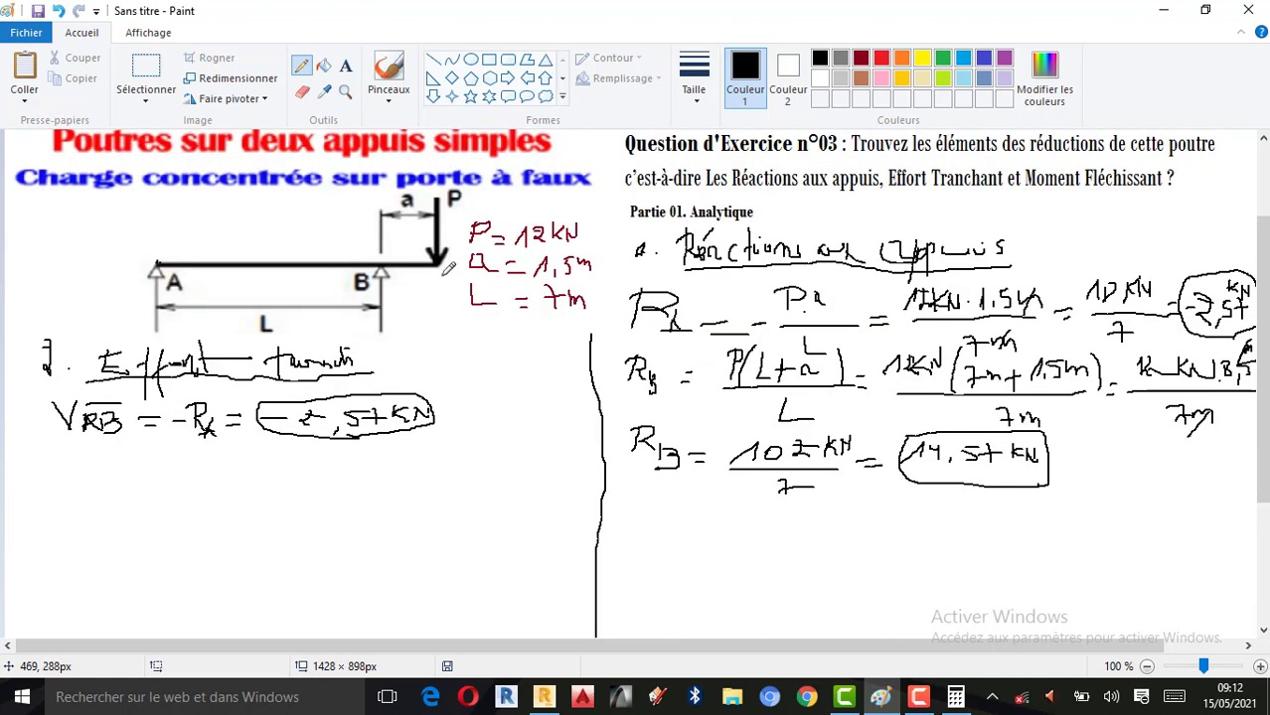
left_click_drag(441, 279, 440, 289)
- Handwrite the shear force line V_BC = P = 12 kN below V_AB and circle the value
left_click_drag(59, 448, 71, 470)
left_click_drag(74, 449, 70, 466)
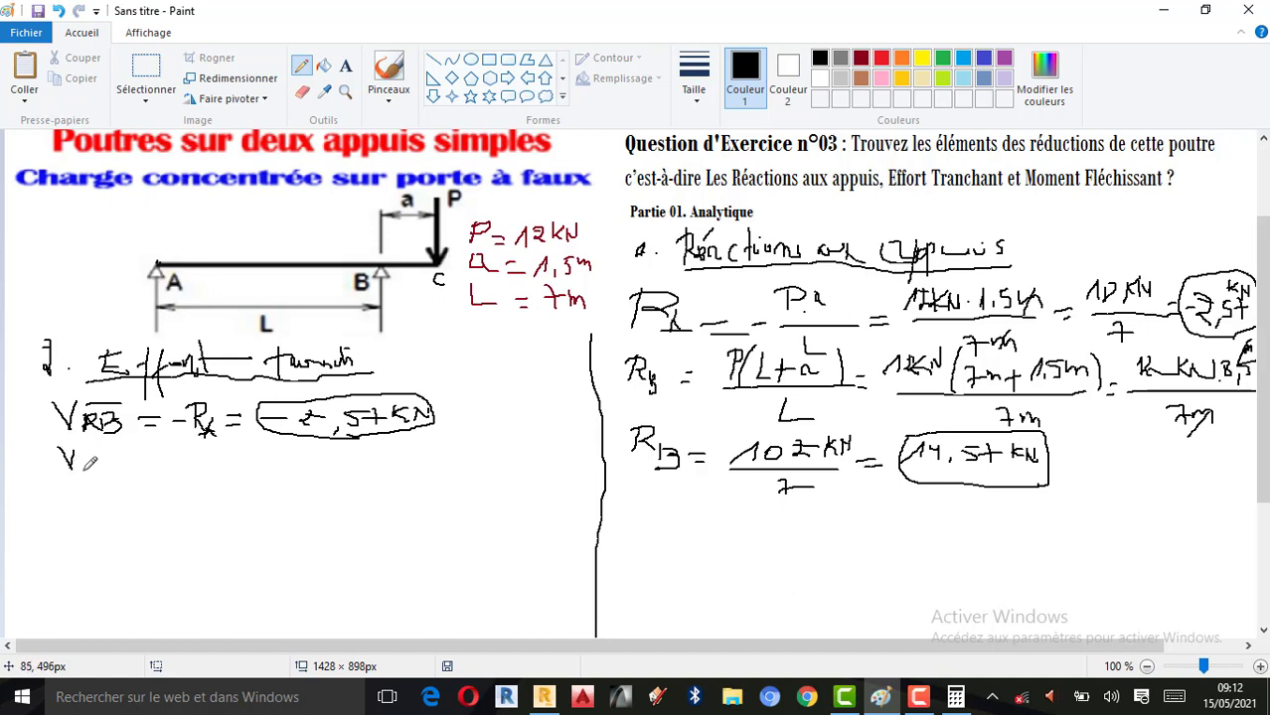
left_click_drag(83, 463, 159, 477)
left_click_drag(140, 470, 148, 475)
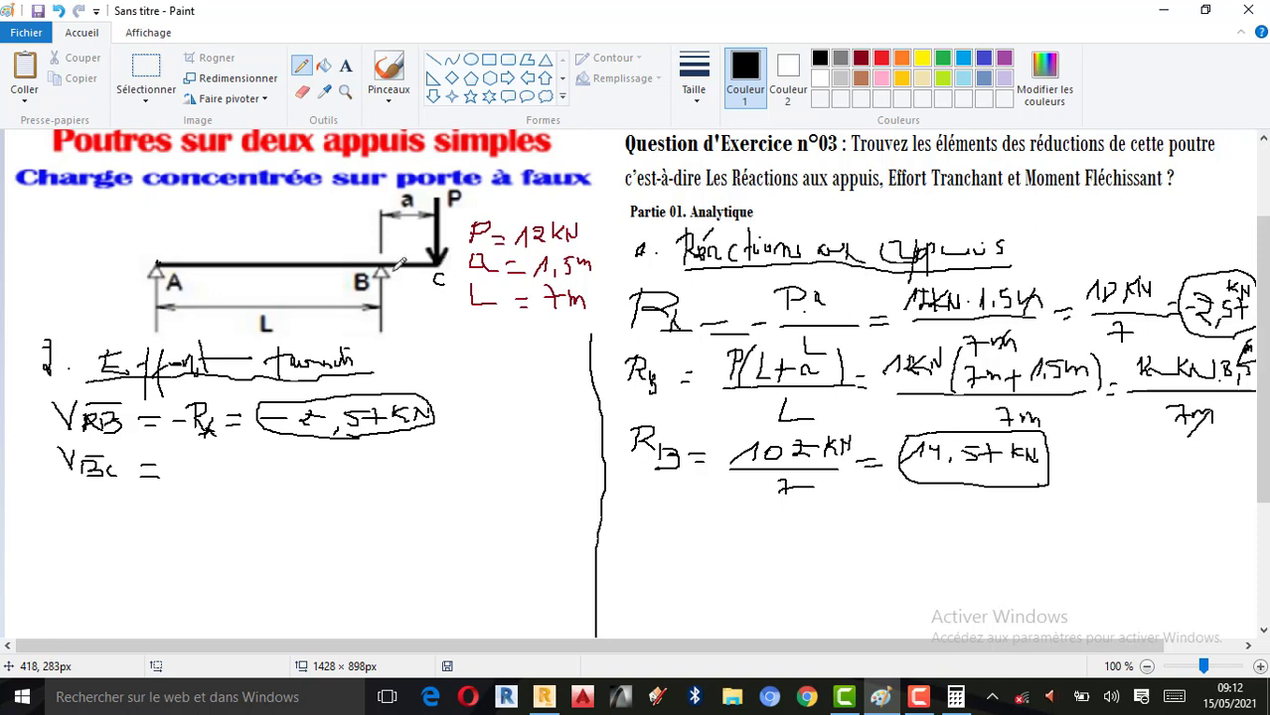
mouse_move(185, 457)
left_mouse_down()
mouse_move(183, 469)
mouse_move(194, 454)
mouse_move(178, 465)
mouse_move(246, 469)
left_mouse_up()
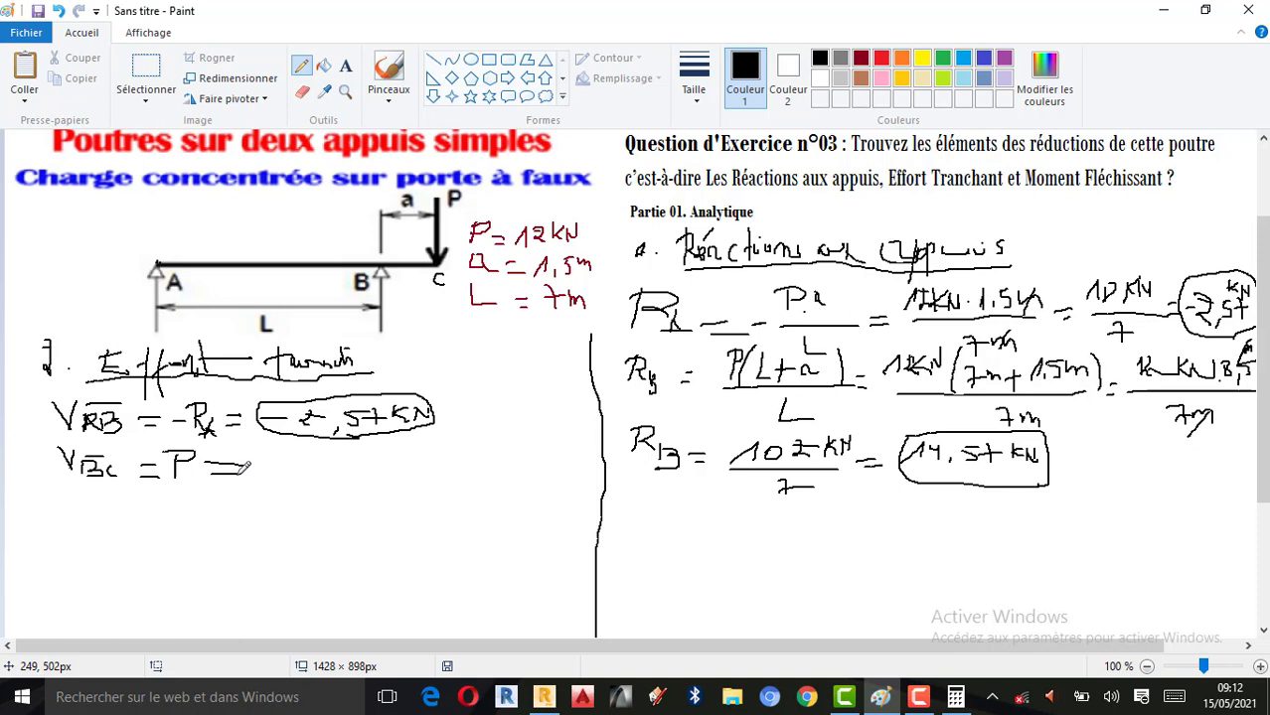
left_click(952, 694)
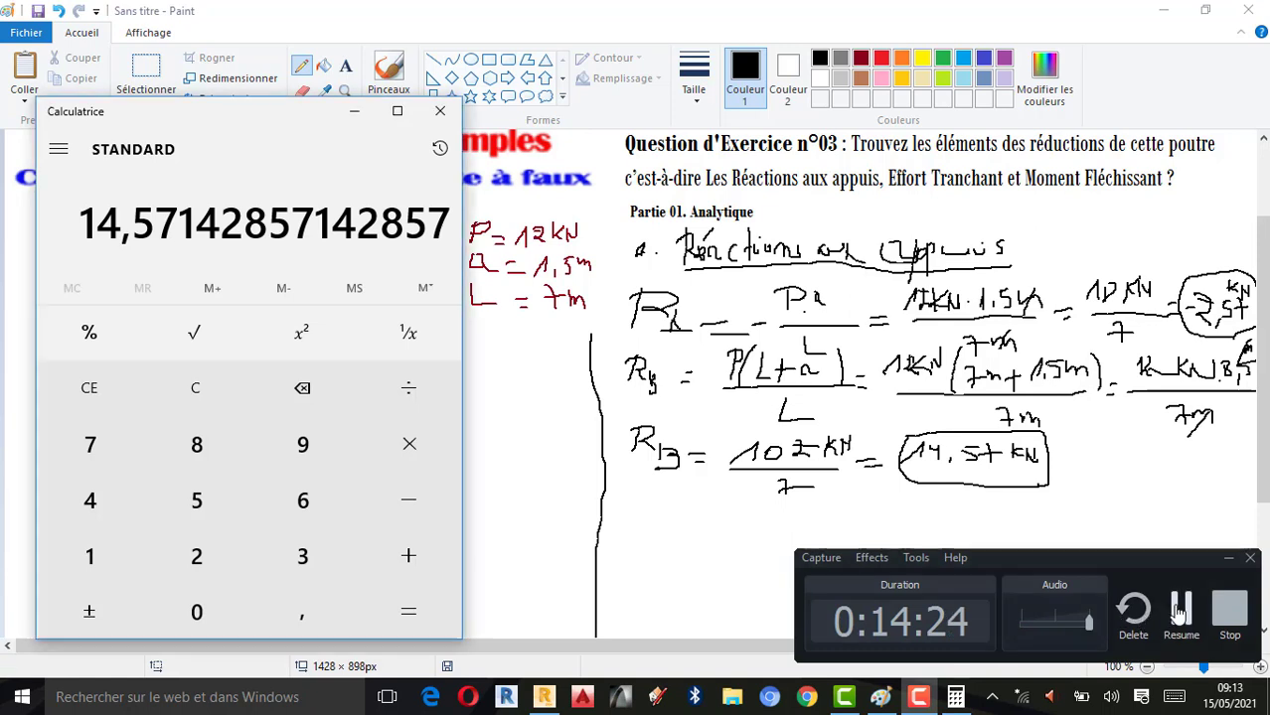
left_click(352, 111)
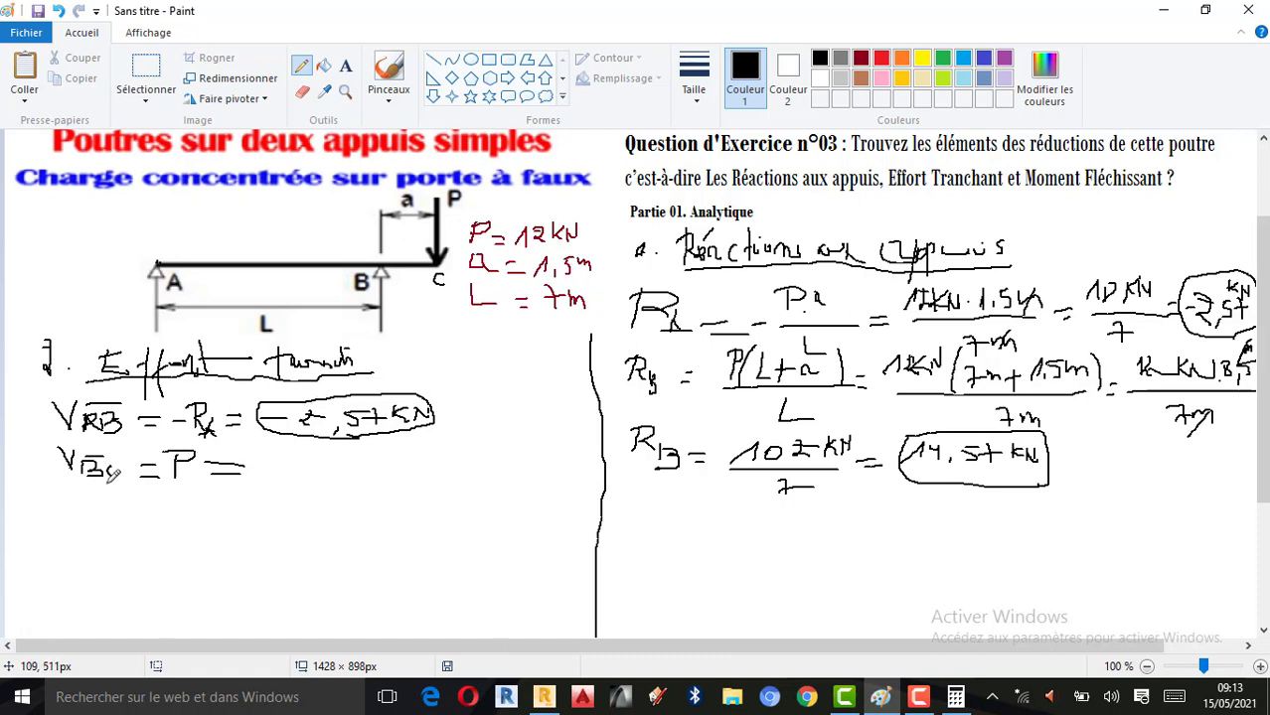
mouse_move(261, 471)
left_mouse_down()
mouse_move(296, 485)
mouse_move(332, 478)
mouse_move(349, 457)
left_mouse_up()
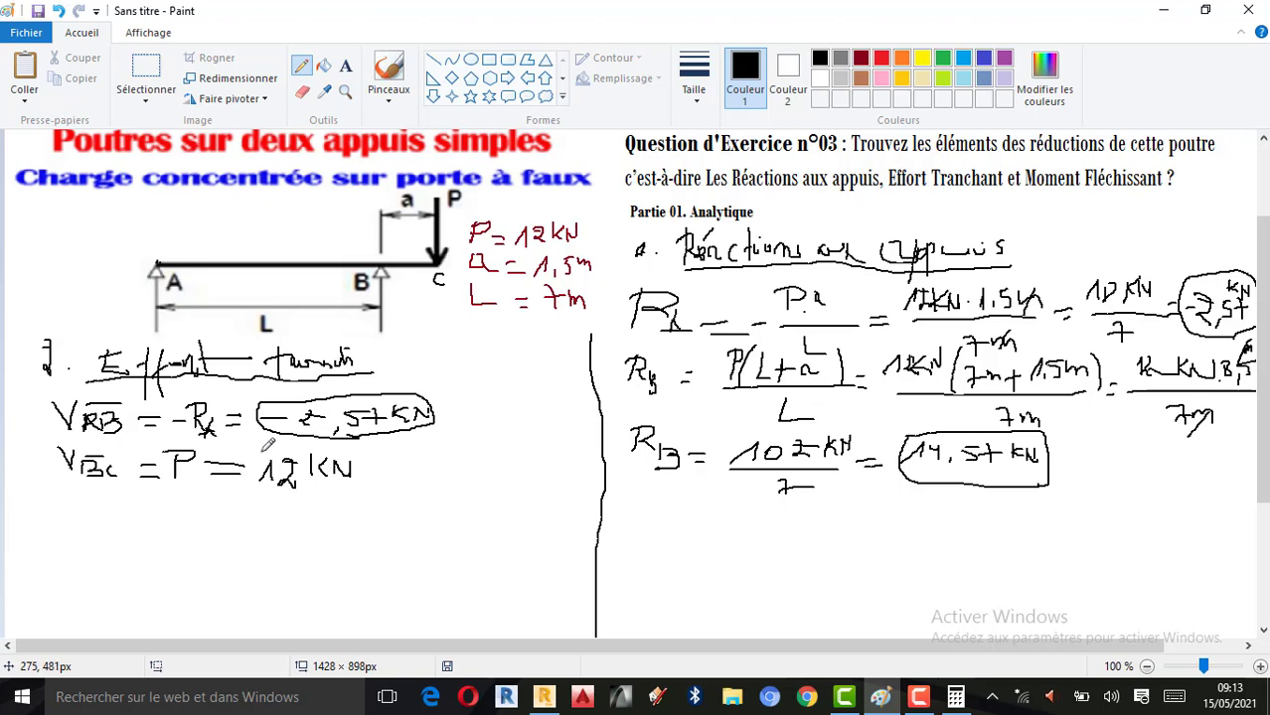
mouse_move(258, 441)
left_mouse_down()
mouse_move(247, 468)
mouse_move(306, 505)
mouse_move(284, 440)
mouse_move(385, 463)
mouse_move(308, 505)
left_mouse_up()
- Sketch a triangular diagram peaking at support B below the shear results, with a dimension line under its baseline
scroll(593, 435, "down", 3)
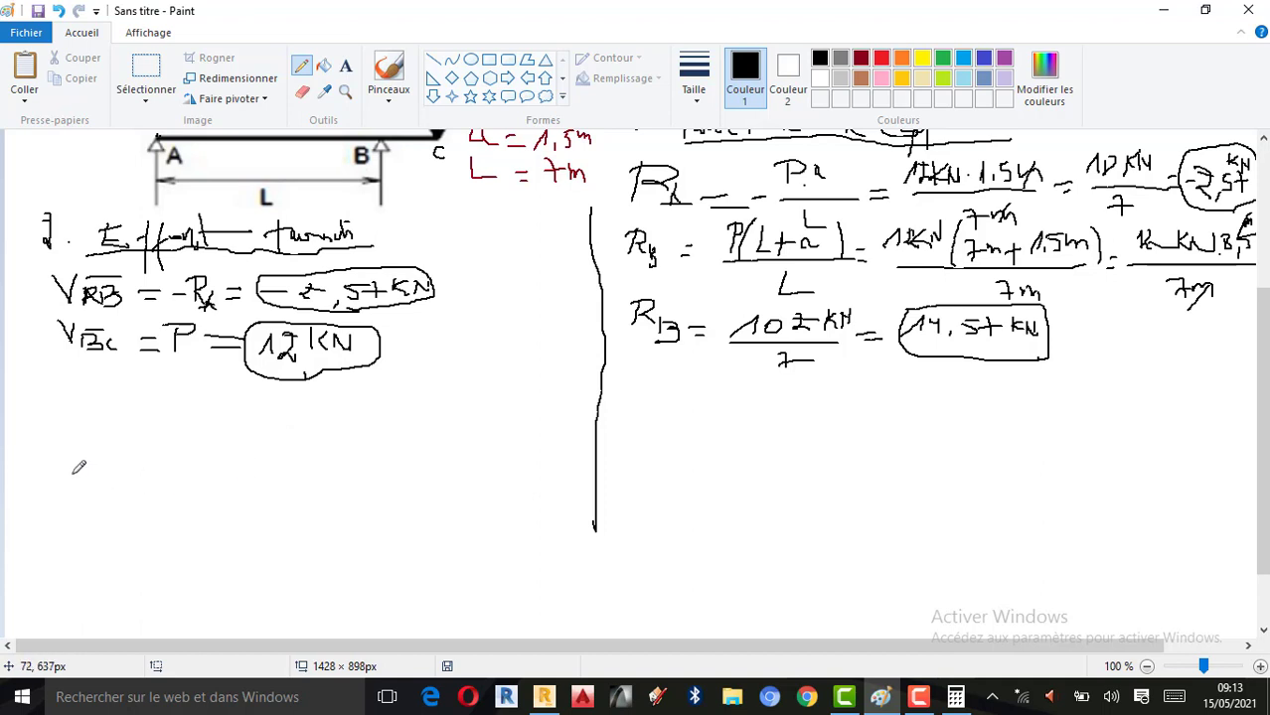
left_click_drag(73, 474, 400, 476)
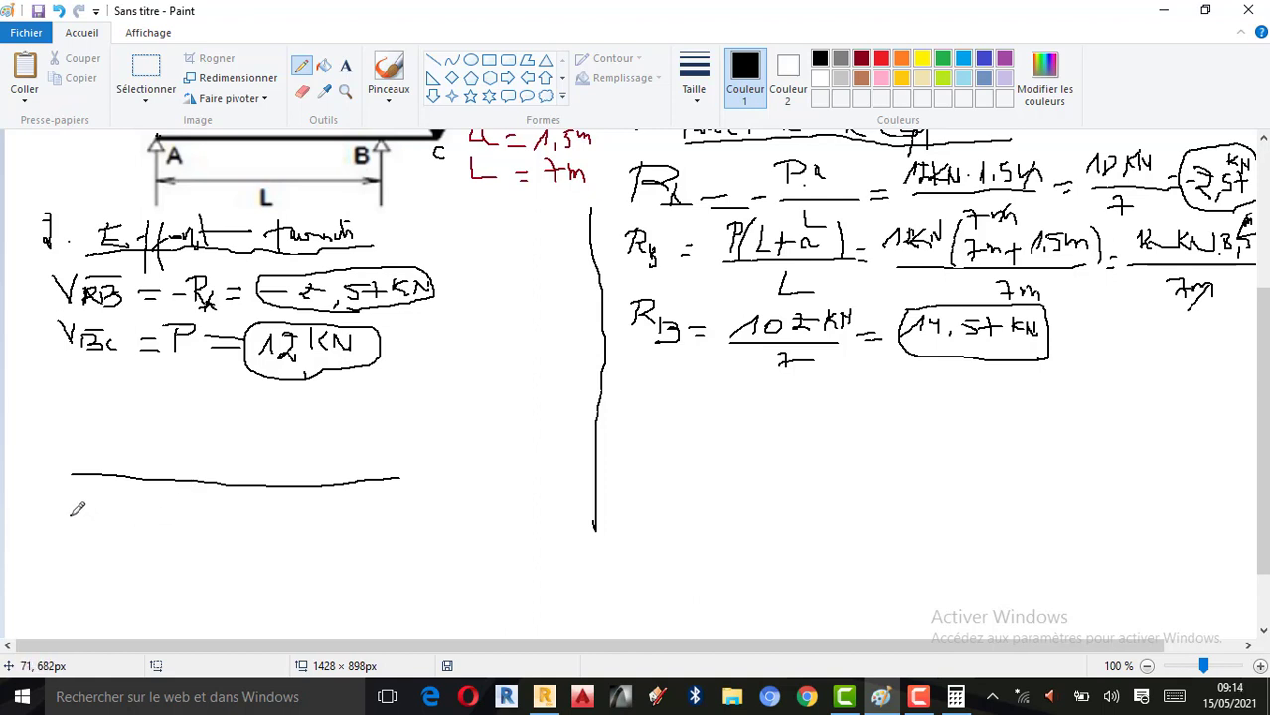
mouse_move(72, 515)
left_mouse_down()
mouse_move(404, 517)
mouse_move(403, 533)
left_mouse_up()
left_click_drag(71, 509, 58, 525)
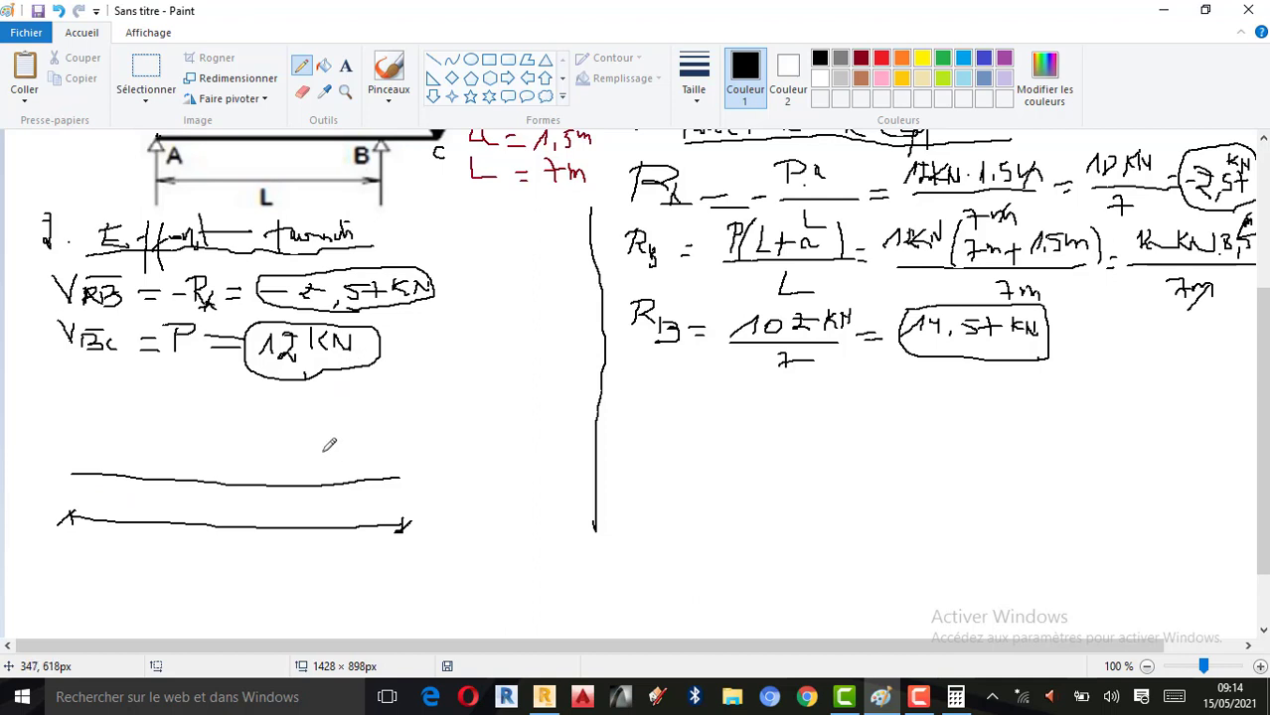
left_click_drag(325, 425, 329, 487)
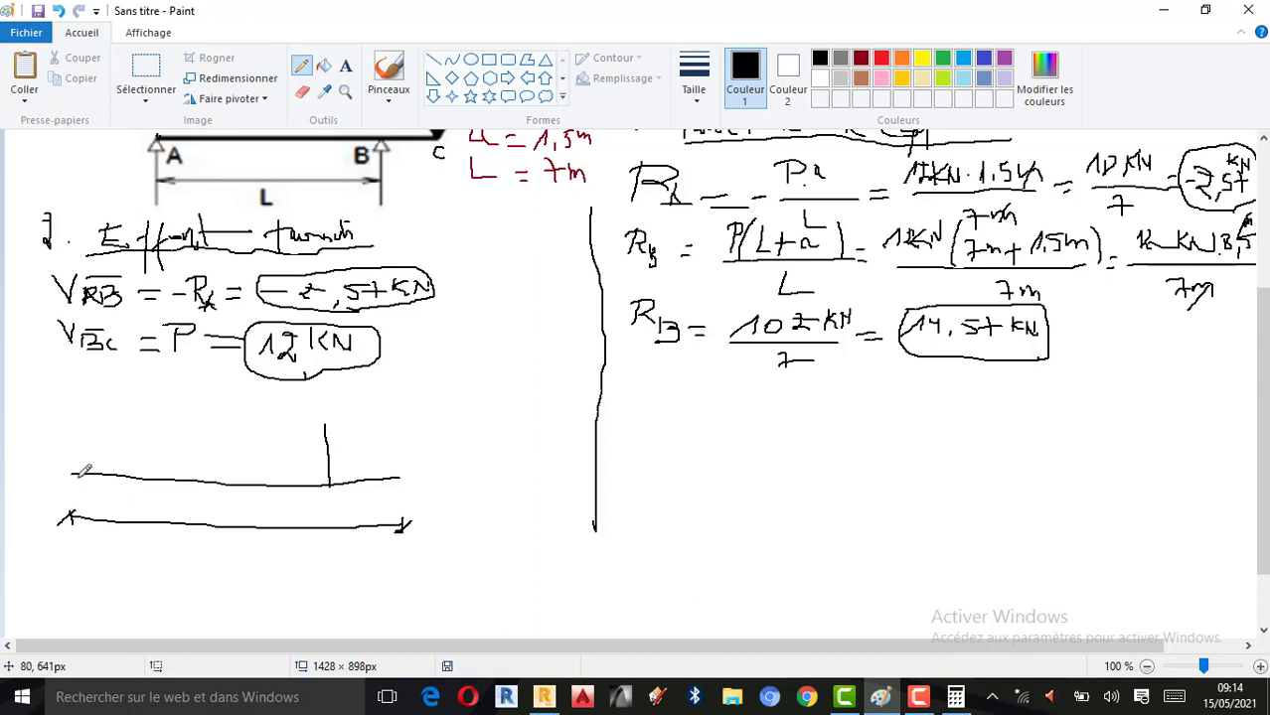
mouse_move(73, 474)
left_mouse_down()
mouse_move(328, 422)
mouse_move(402, 479)
left_mouse_up()
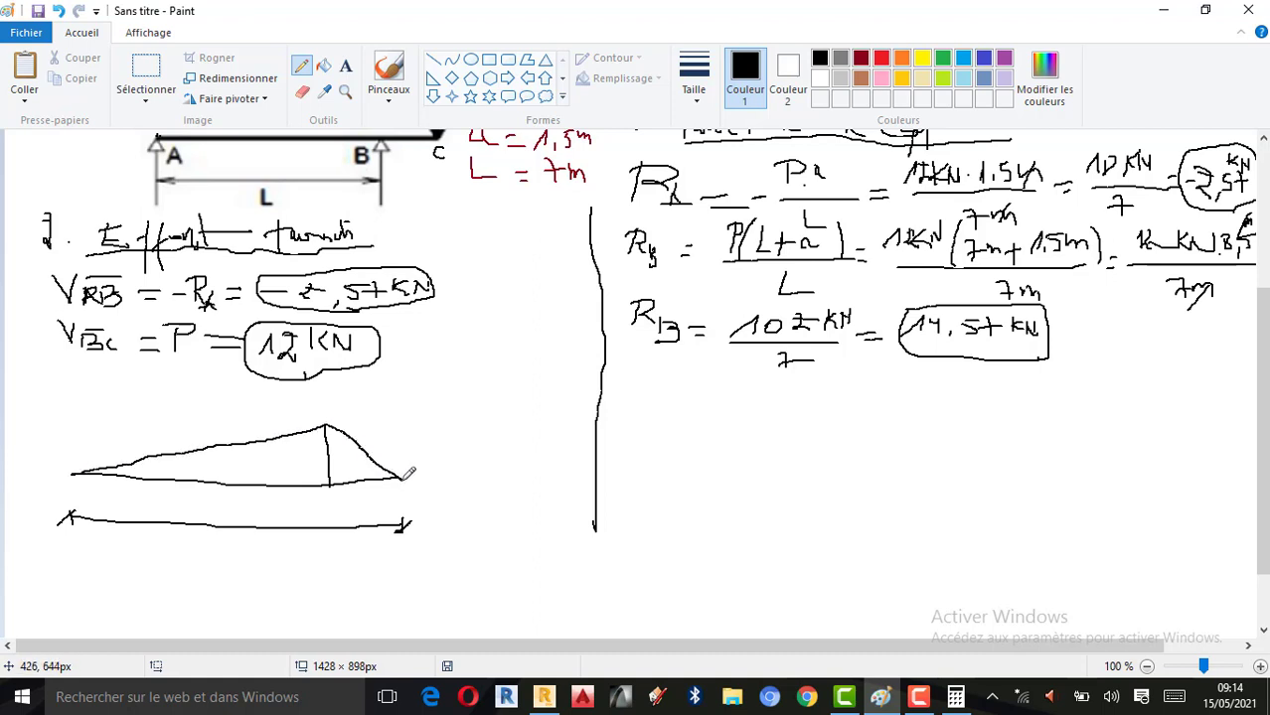
- Mark B on the dimension line and label the diagram with points A, B, C and lengths L and a
left_click_drag(333, 516, 334, 537)
scroll(177, 248, "up", 3)
scroll(289, 341, "down", 3)
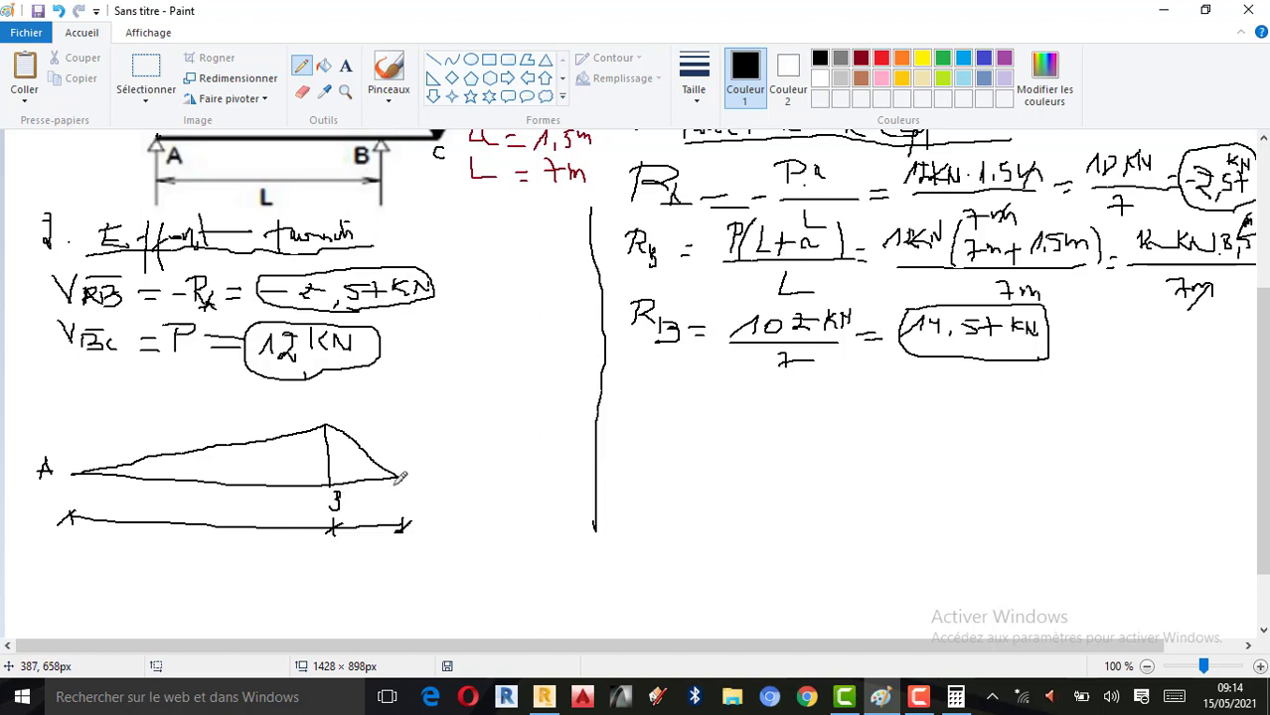
left_click_drag(403, 475, 411, 479)
mouse_move(199, 492)
left_mouse_down()
mouse_move(204, 514)
mouse_move(222, 512)
left_mouse_up()
left_click_drag(364, 511, 371, 514)
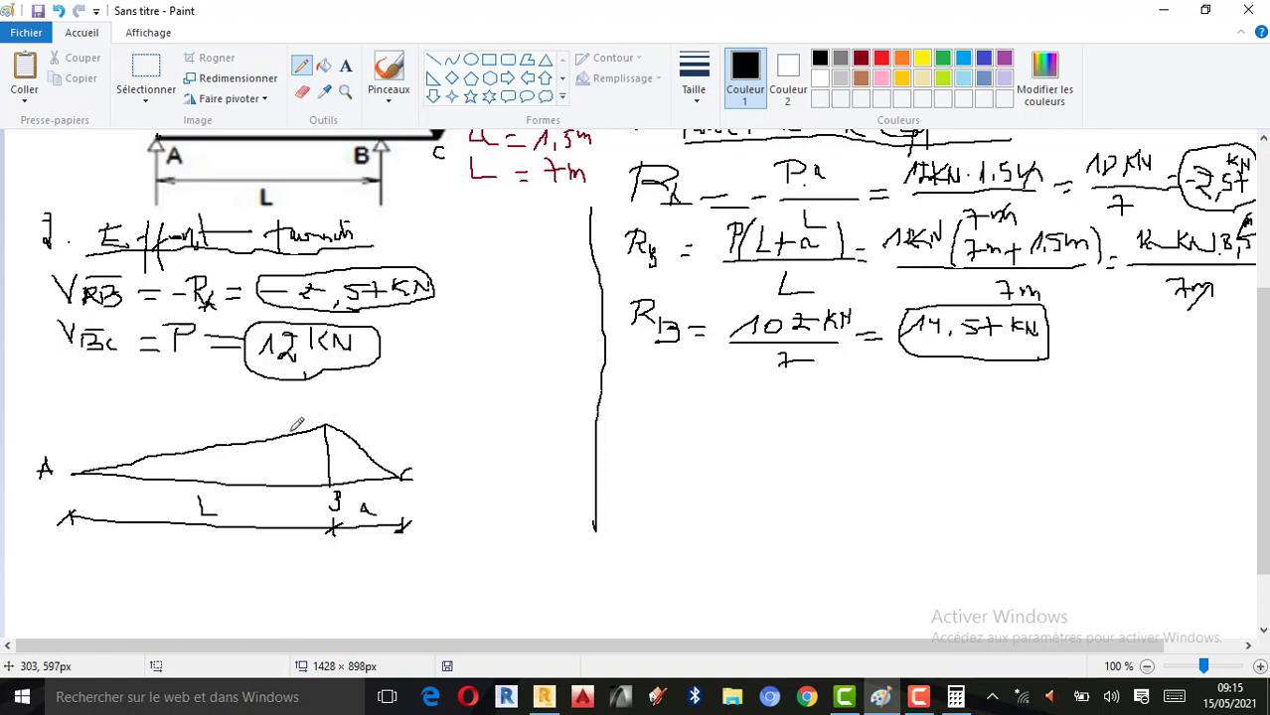
left_click(918, 697)
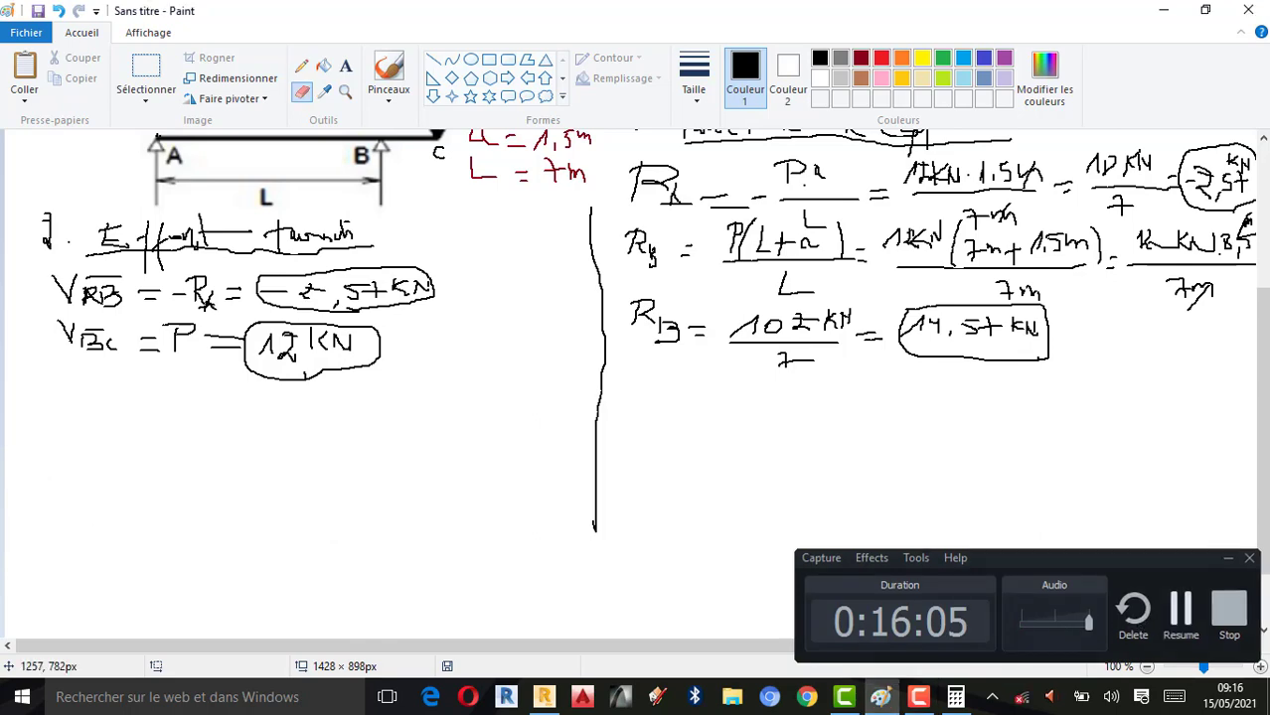
key("F9")
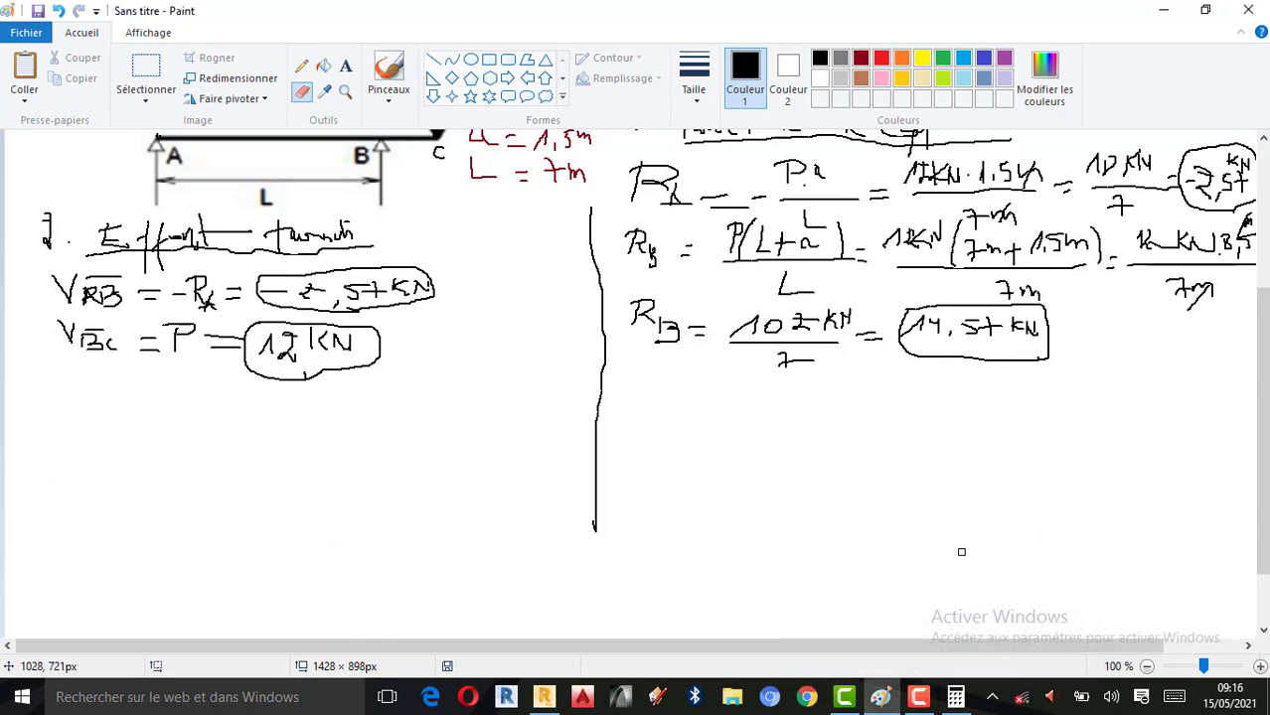
- Sketch the shear force diagram below the shear results, with a circled-plus rectangle above the baseline over BC and a circled-minus rectangle below it over AB
scroll(309, 283, "up", 3)
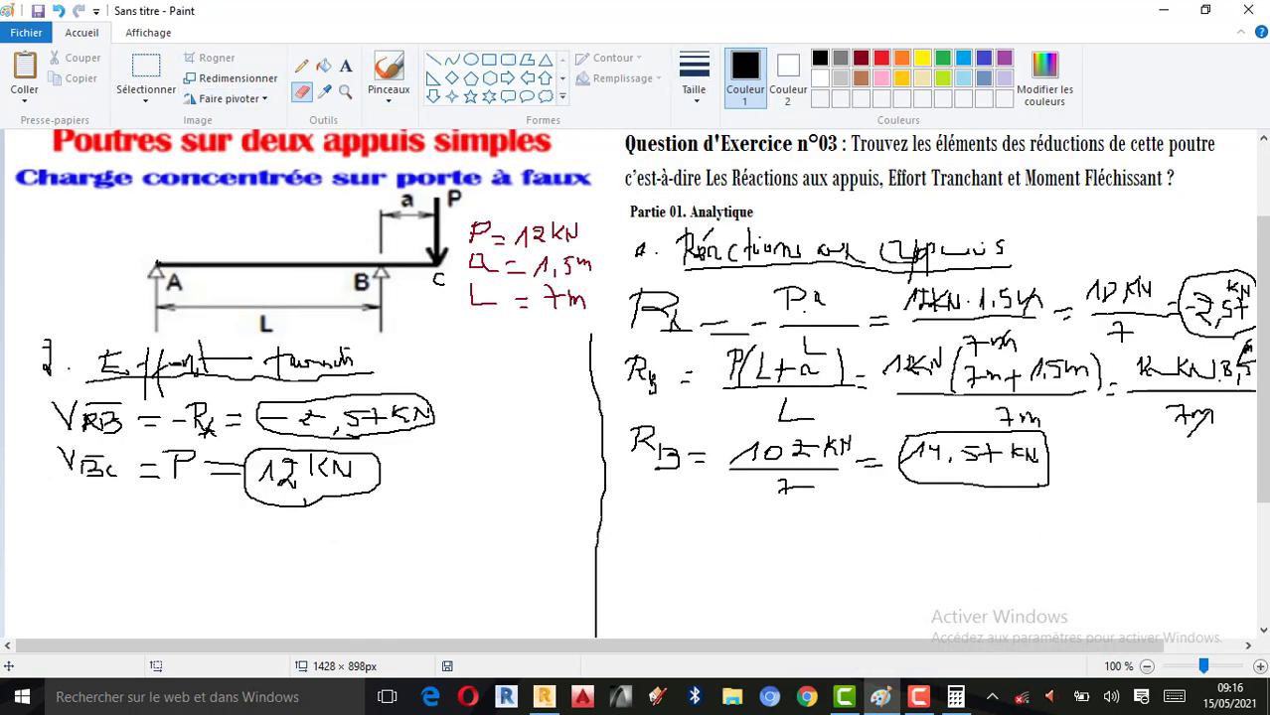
left_click(301, 66)
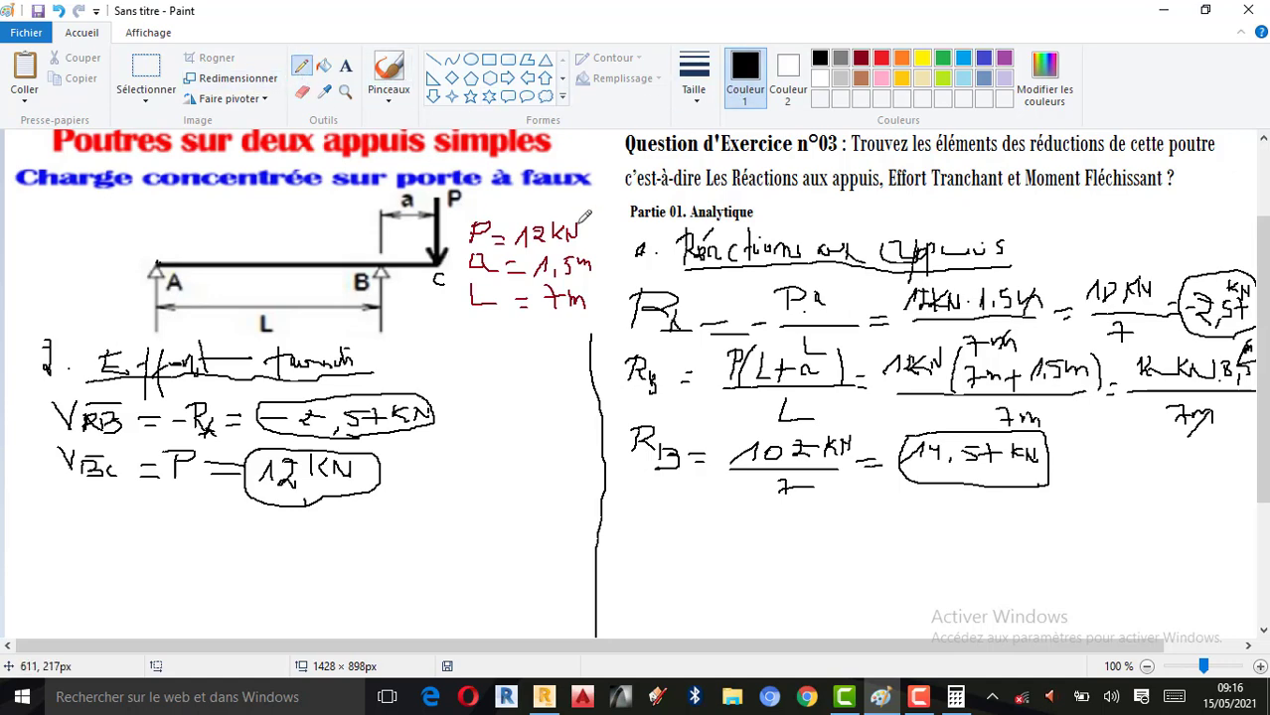
scroll(591, 294, "down", 3)
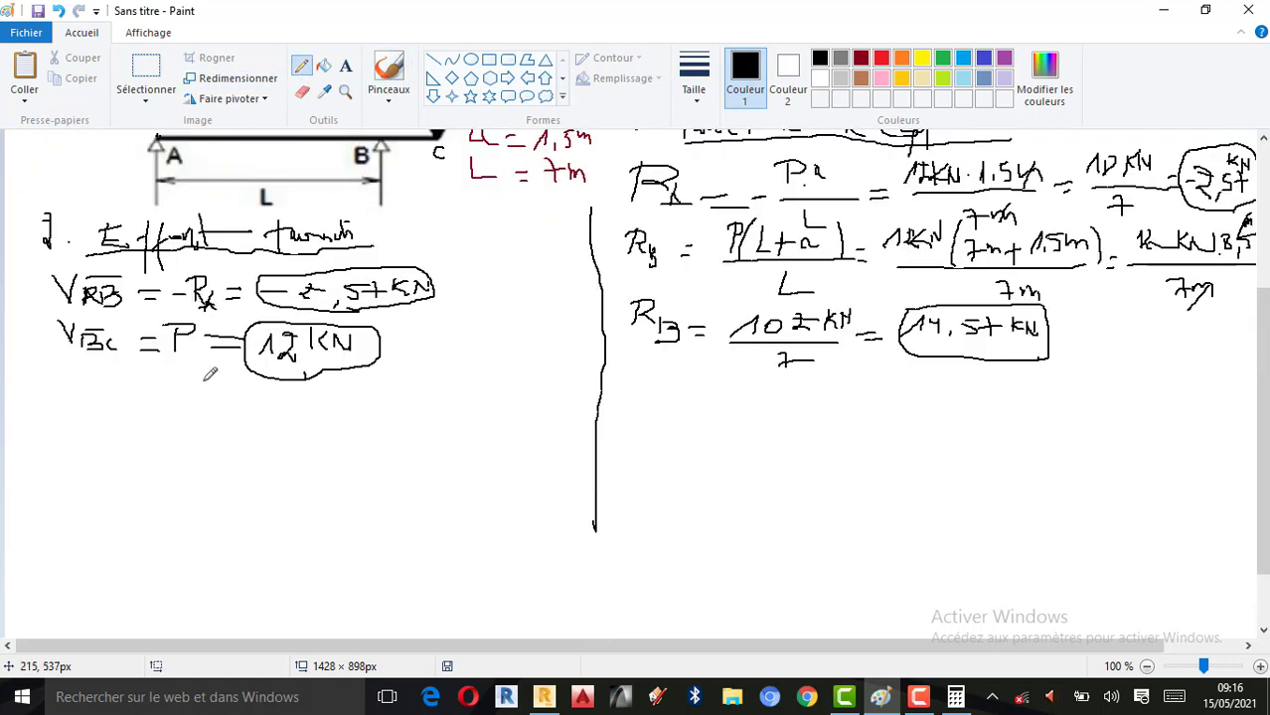
left_click_drag(71, 457, 373, 459)
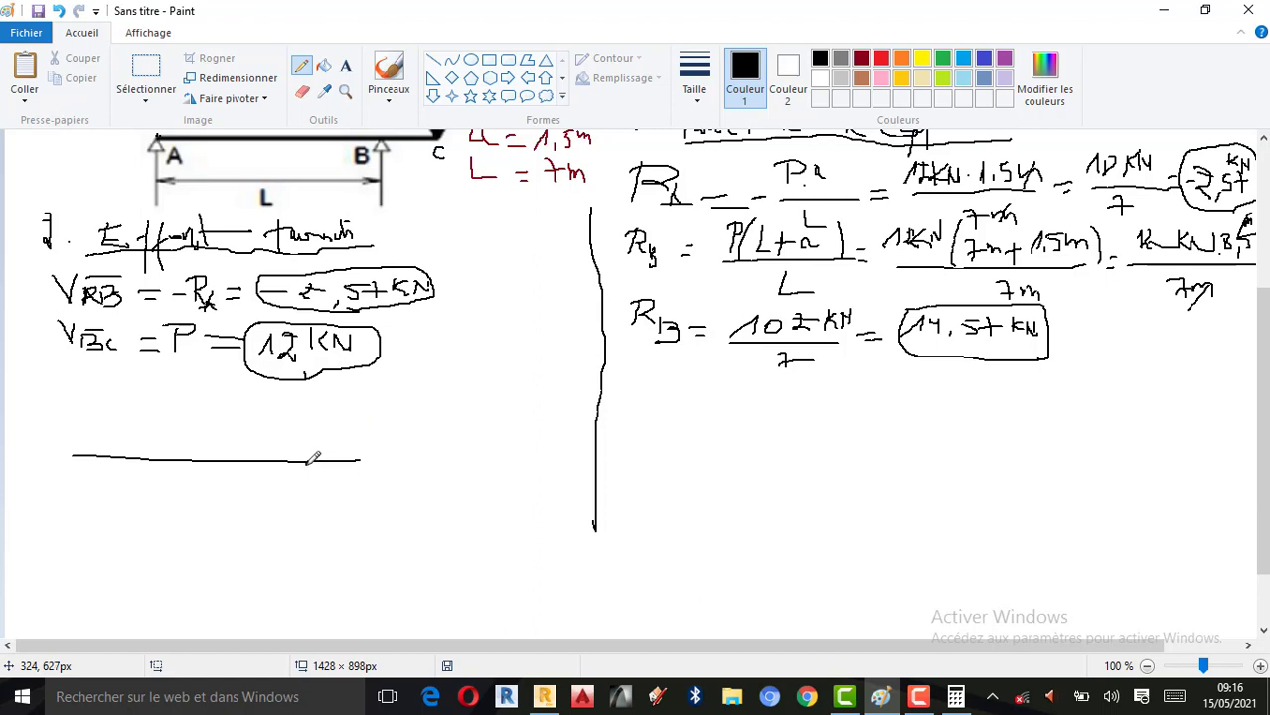
mouse_move(306, 461)
left_mouse_down()
mouse_move(306, 421)
mouse_move(390, 421)
mouse_move(386, 462)
mouse_move(352, 461)
mouse_move(354, 439)
mouse_move(336, 453)
mouse_move(360, 451)
mouse_move(337, 429)
left_mouse_up()
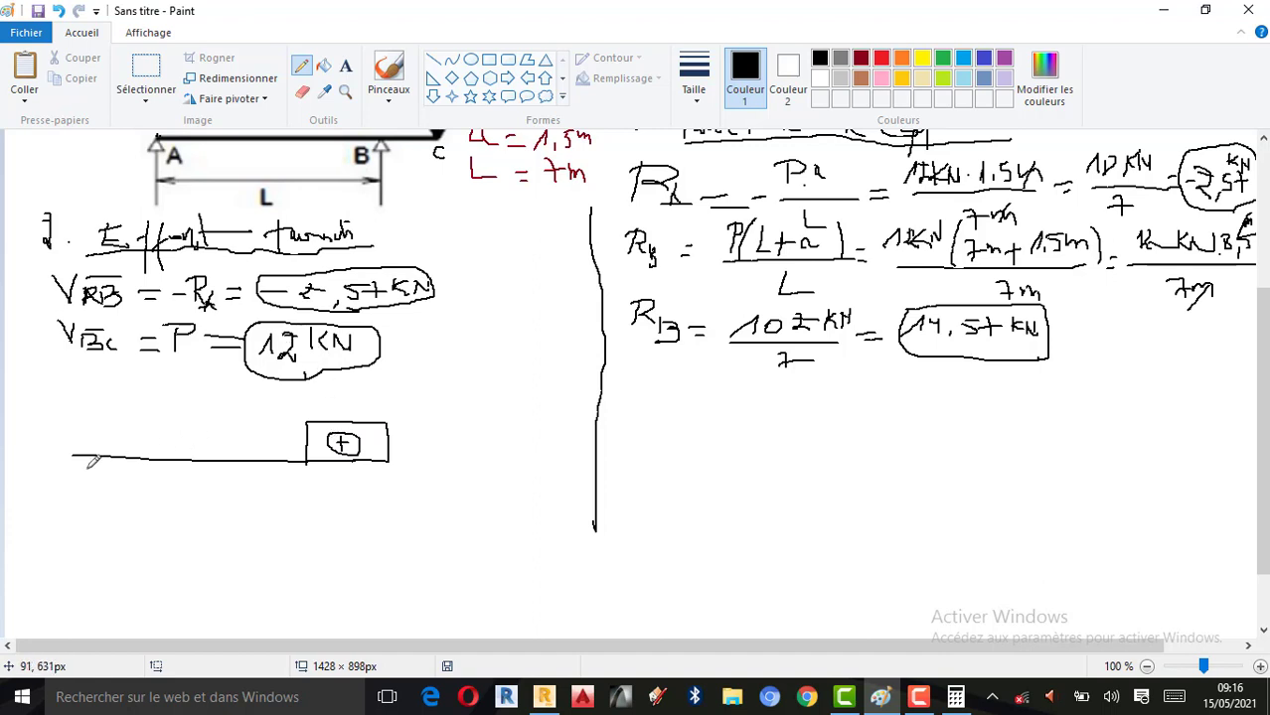
mouse_move(72, 452)
left_mouse_down()
mouse_move(76, 487)
mouse_move(308, 487)
mouse_move(306, 462)
left_mouse_up()
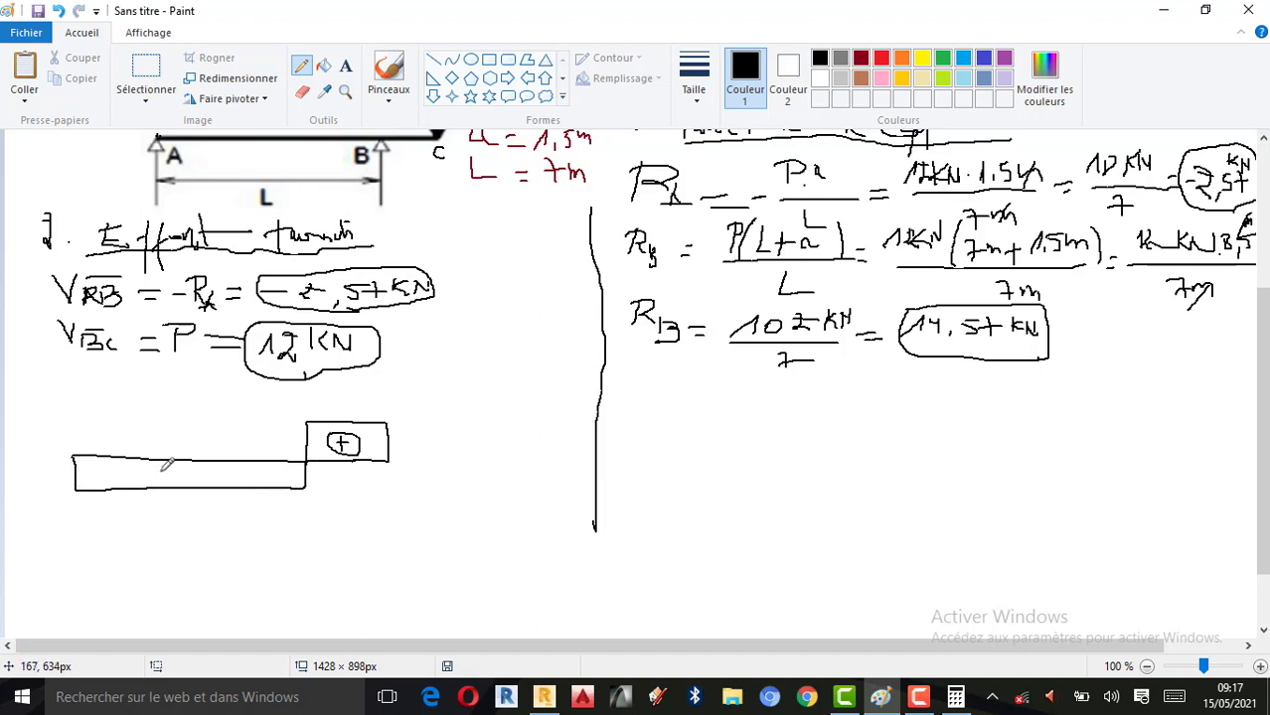
mouse_move(160, 471)
left_mouse_down()
mouse_move(192, 471)
mouse_move(194, 483)
mouse_move(199, 467)
mouse_move(159, 465)
left_mouse_up()
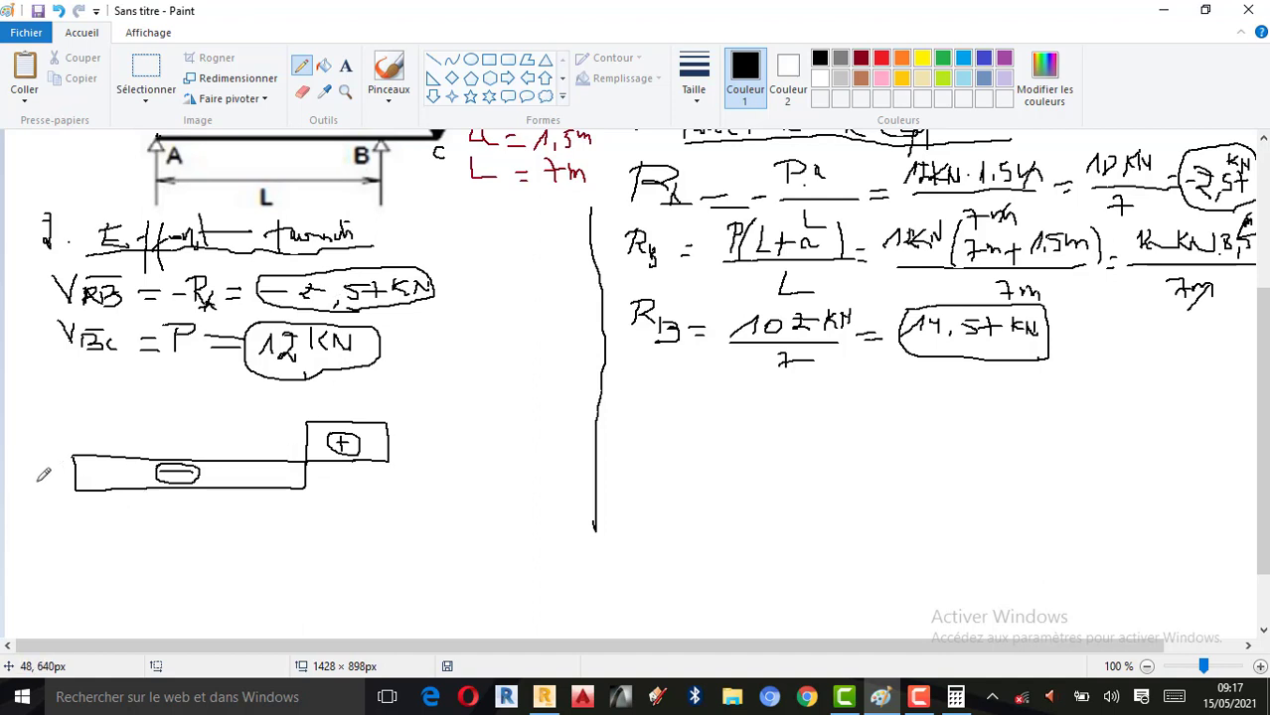
- Label the points A, B and C along the shear force diagram's baseline
mouse_move(54, 460)
left_mouse_down()
mouse_move(59, 444)
mouse_move(72, 453)
left_mouse_up()
left_click(320, 473)
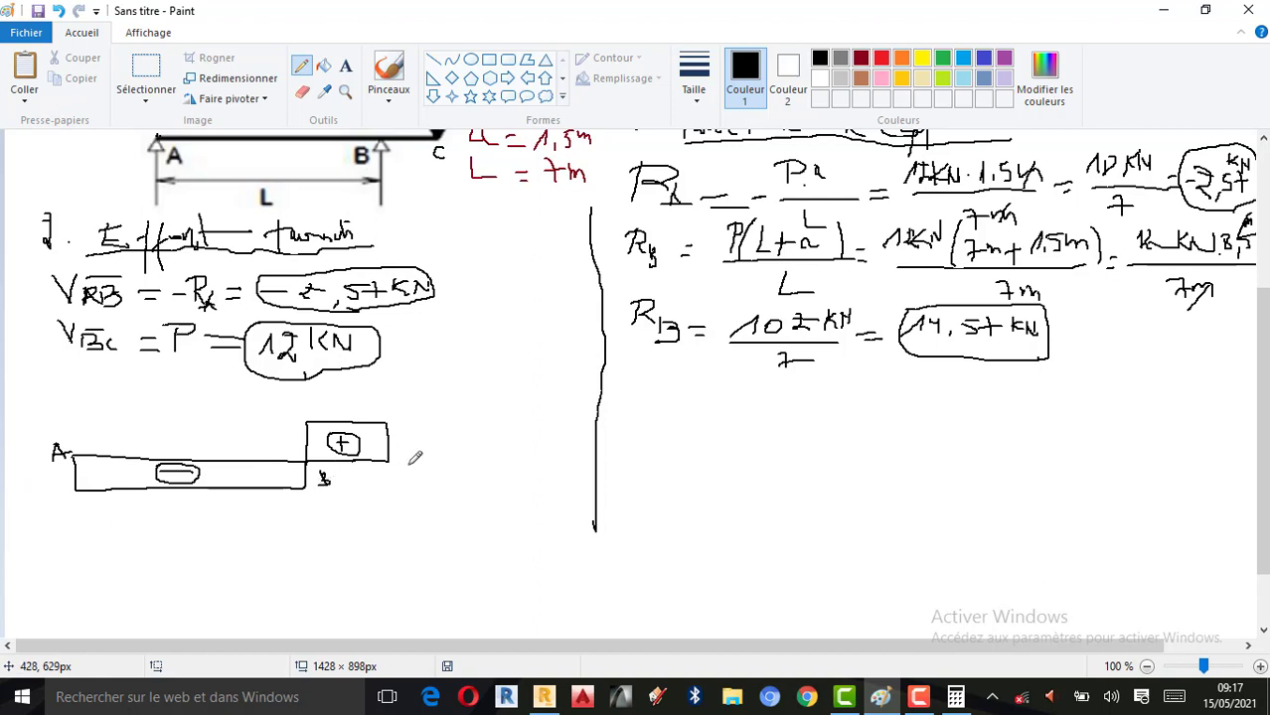
left_click_drag(399, 463, 409, 463)
- Draw a dimension line above the shear force diagram, ticked at A, B and C, and label its spans L and a
mouse_move(66, 403)
left_mouse_down()
mouse_move(389, 407)
mouse_move(390, 418)
left_mouse_up()
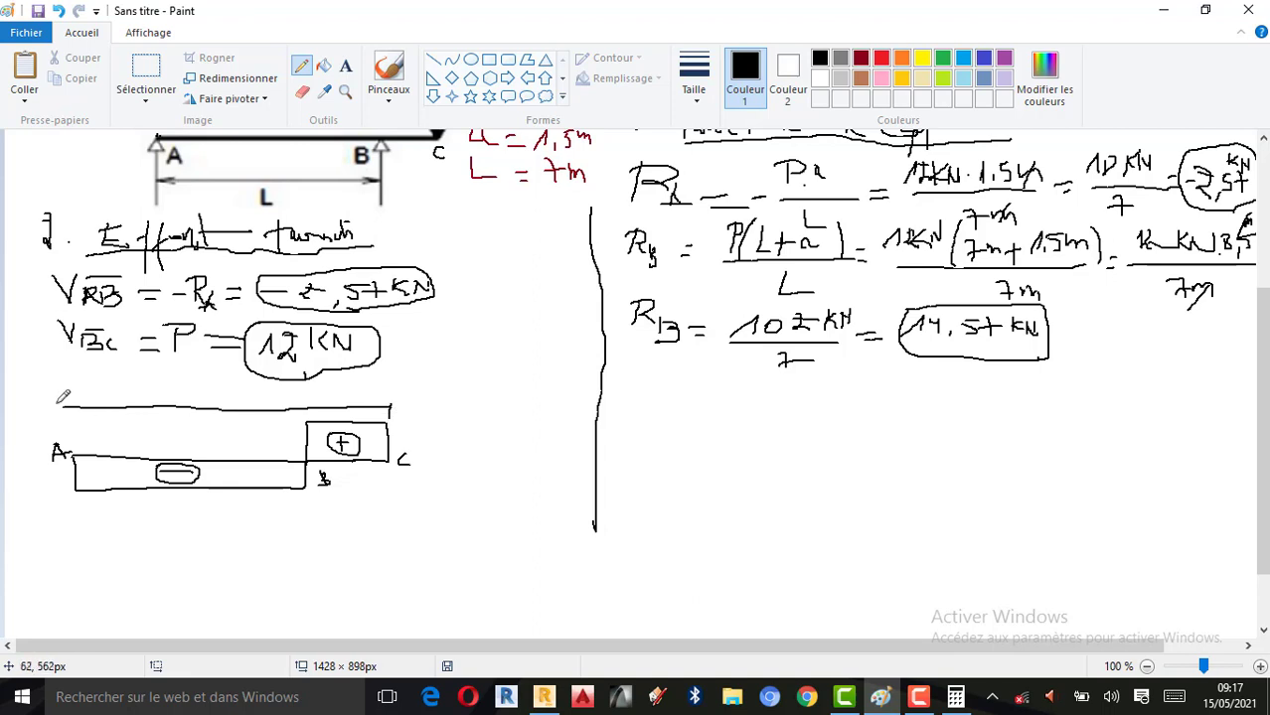
left_click_drag(65, 397, 64, 414)
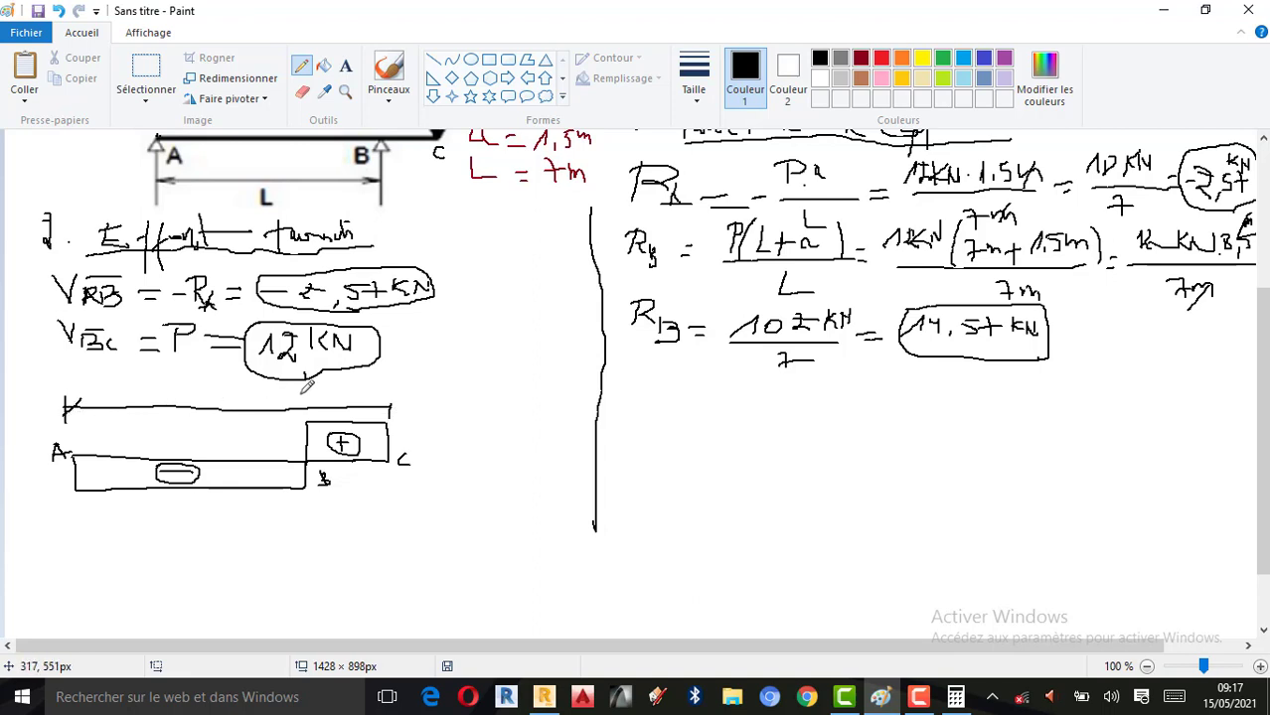
mouse_move(303, 396)
left_mouse_down()
mouse_move(303, 414)
mouse_move(292, 408)
left_mouse_up()
mouse_move(170, 378)
left_mouse_down()
mouse_move(171, 394)
mouse_move(186, 394)
left_mouse_up()
left_click_drag(336, 385, 345, 399)
- Handwrite and underline the section 3 heading "Moment de flexion" below the shear force diagram
scroll(274, 482, "up", 3)
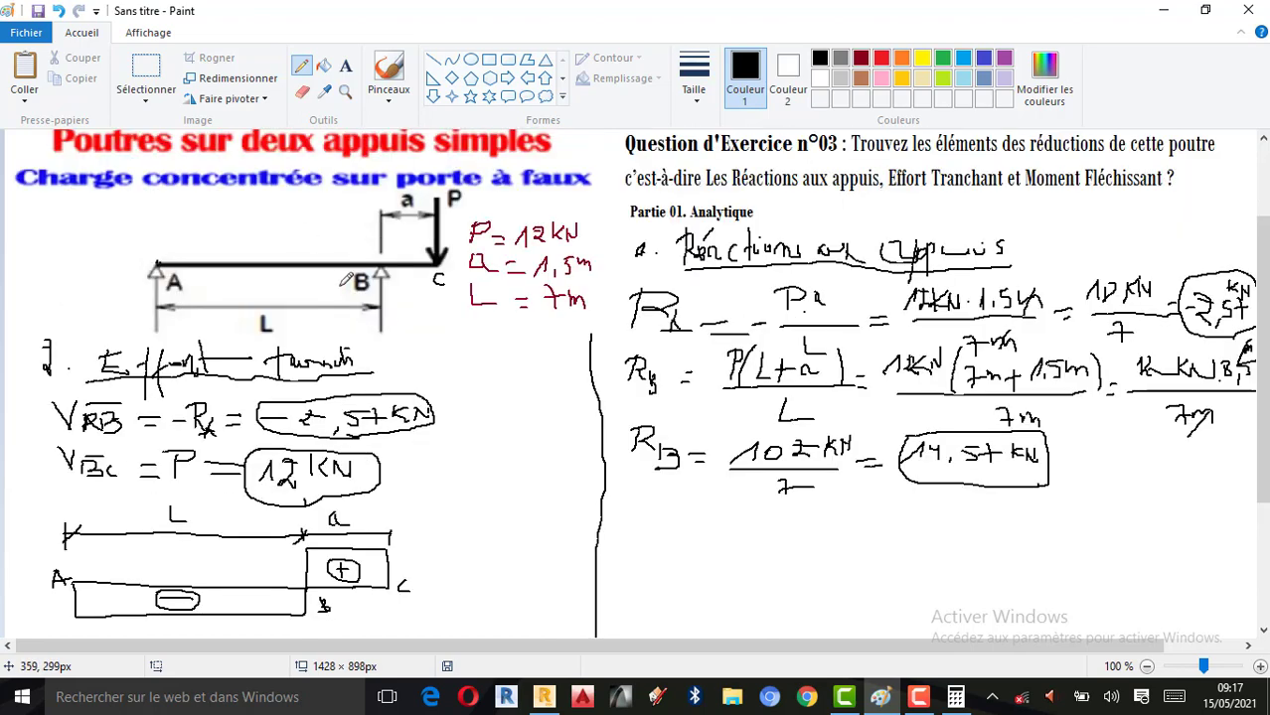
scroll(356, 352, "down", 3)
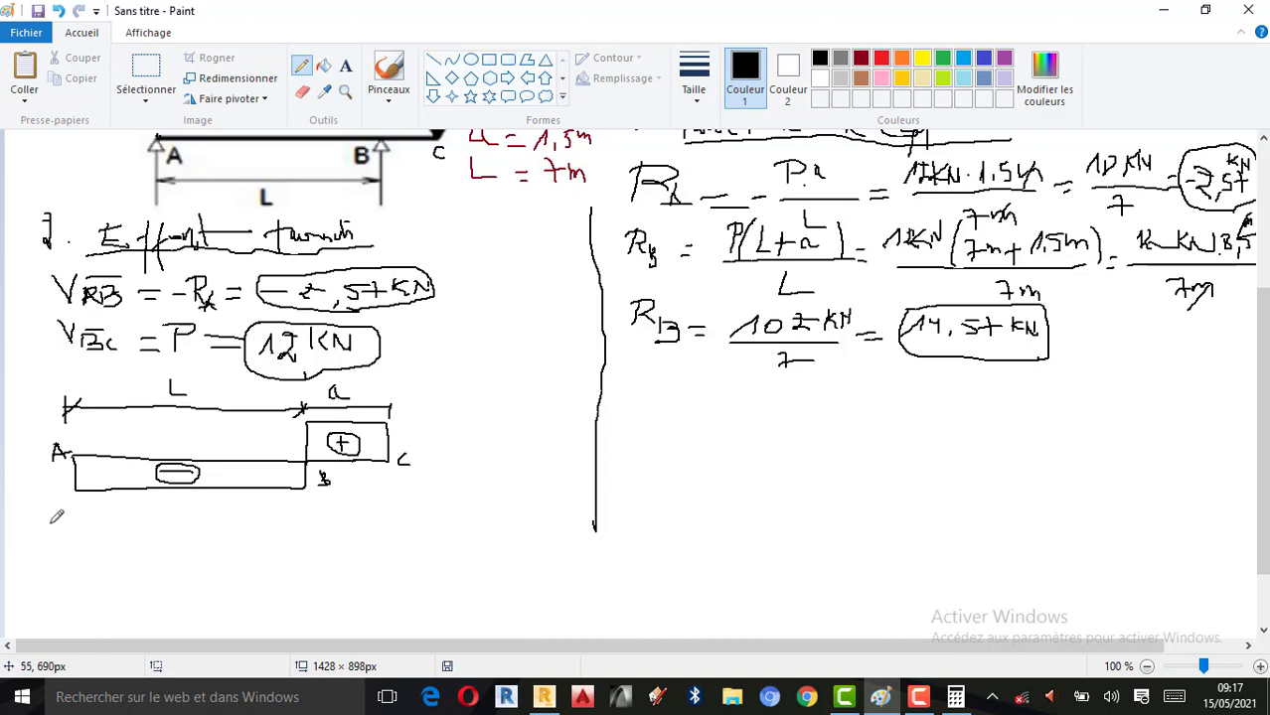
mouse_move(54, 522)
left_mouse_down()
mouse_move(41, 518)
mouse_move(42, 531)
left_mouse_up()
left_click(76, 531)
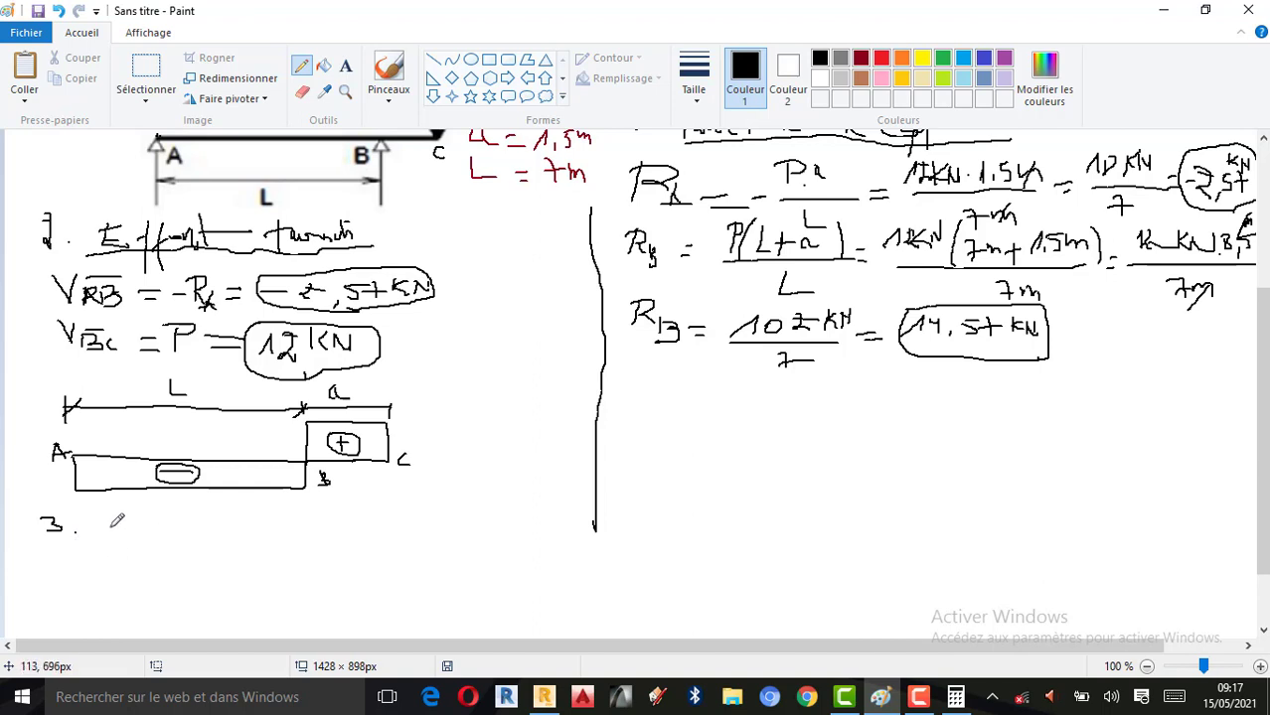
mouse_move(109, 537)
left_mouse_down()
mouse_move(125, 502)
mouse_move(141, 533)
mouse_move(221, 534)
mouse_move(259, 513)
mouse_move(263, 528)
mouse_move(303, 495)
mouse_move(316, 521)
mouse_move(337, 492)
mouse_move(305, 523)
mouse_move(370, 503)
mouse_move(377, 517)
mouse_move(381, 502)
mouse_move(415, 516)
left_mouse_up()
left_click_drag(129, 547, 430, 529)
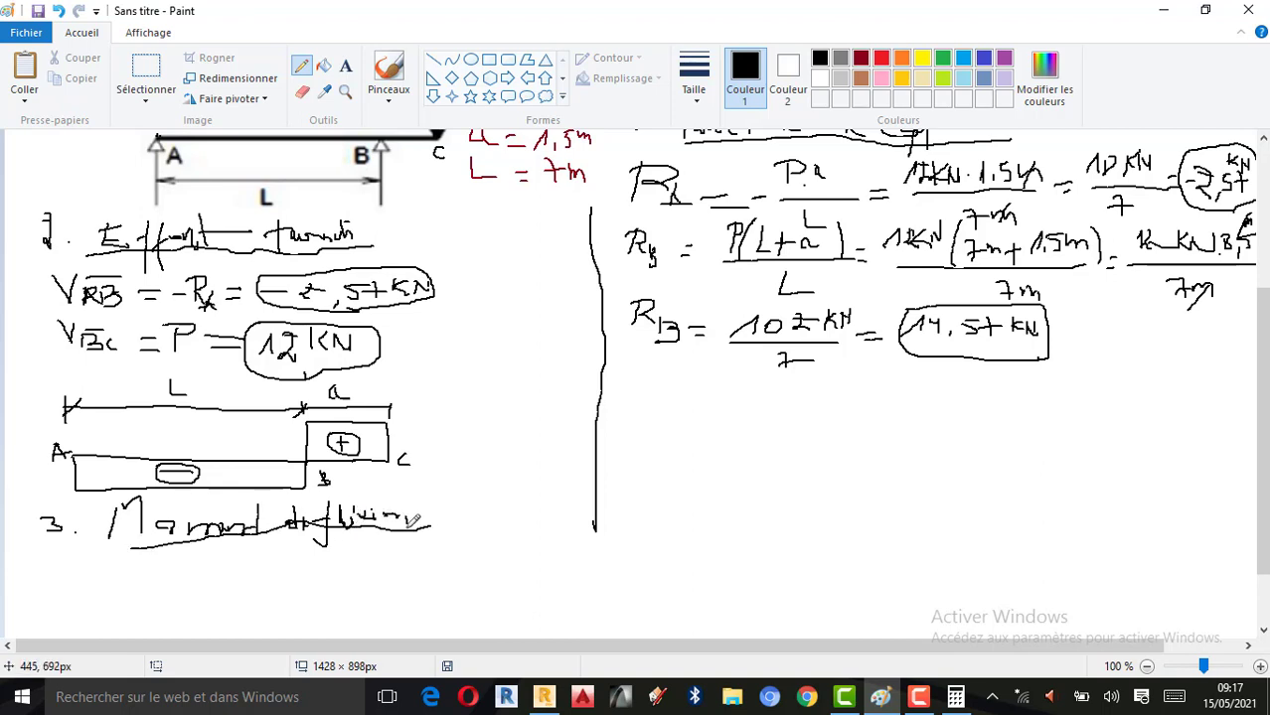
- Handwrite the start of the bending moment equation, M0 = MB =, under the section 3 heading
scroll(450, 465, "down", 2)
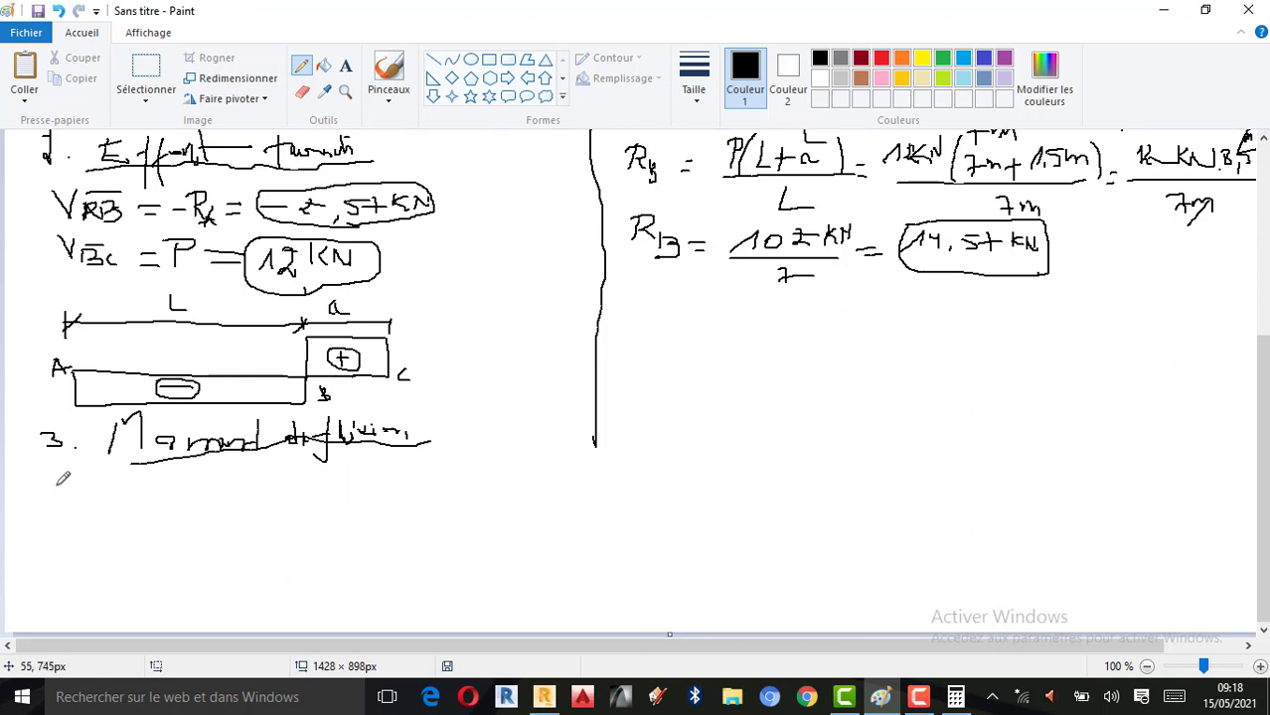
mouse_move(47, 519)
left_mouse_down()
mouse_move(55, 485)
mouse_move(81, 521)
left_mouse_up()
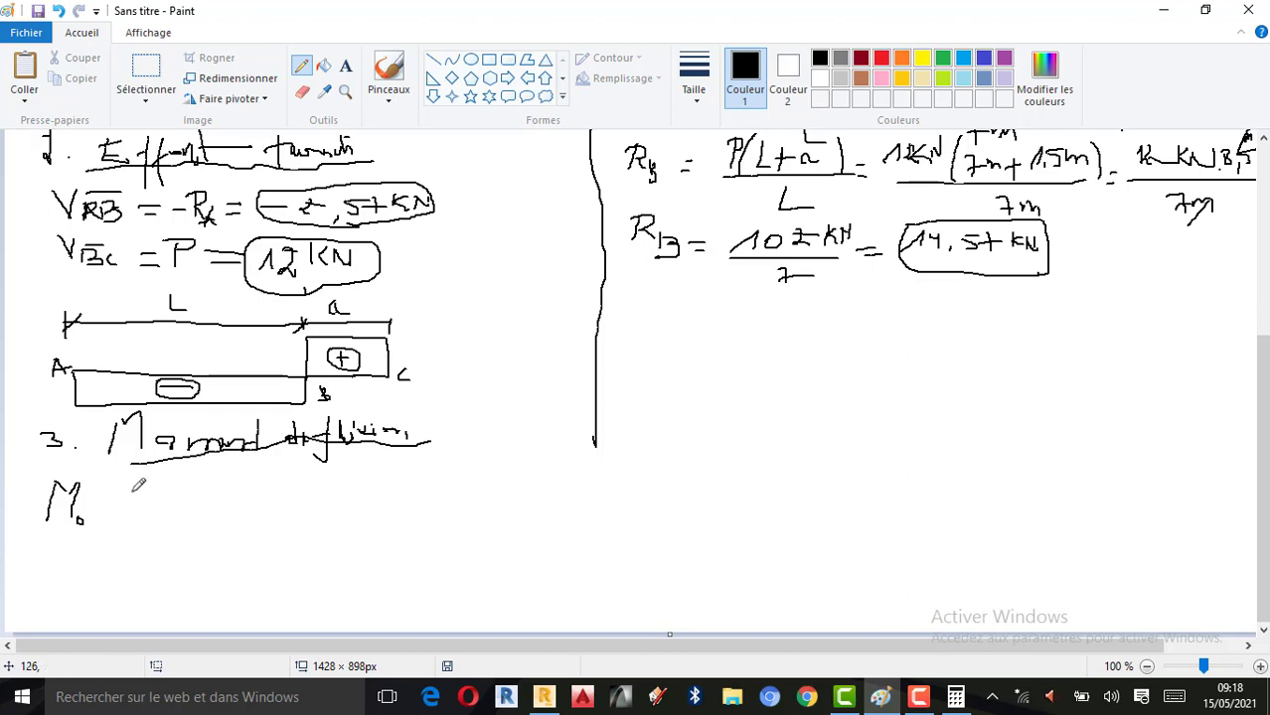
scroll(112, 478, "up", 3)
scroll(112, 479, "down", 2)
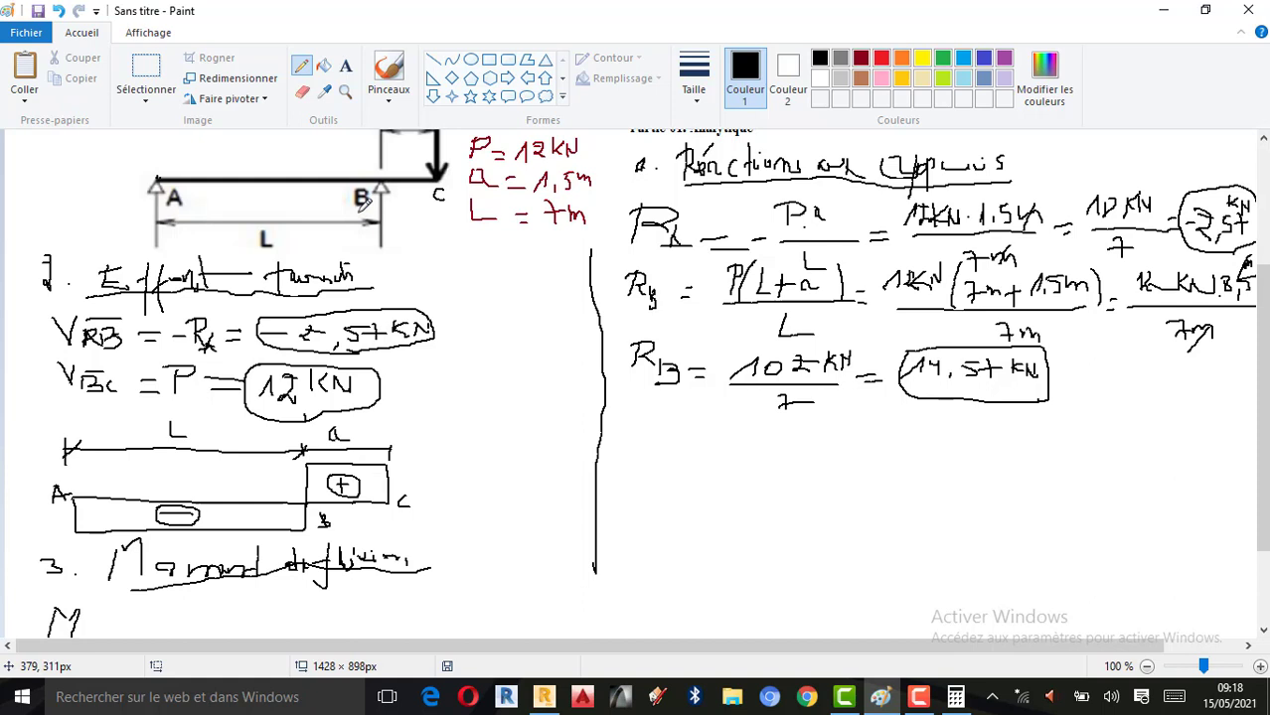
scroll(367, 202, "down", 2)
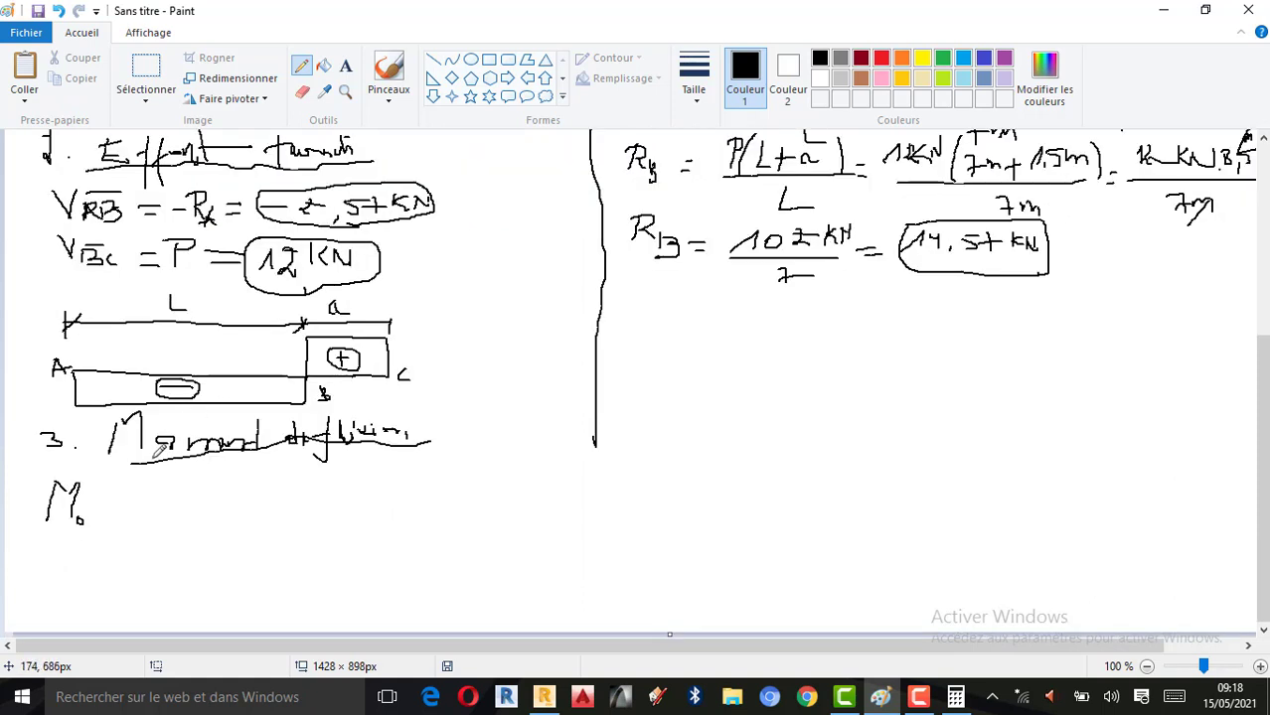
mouse_move(78, 517)
left_mouse_down()
mouse_move(105, 498)
mouse_move(121, 517)
mouse_move(159, 505)
mouse_move(167, 521)
mouse_move(227, 507)
left_mouse_up()
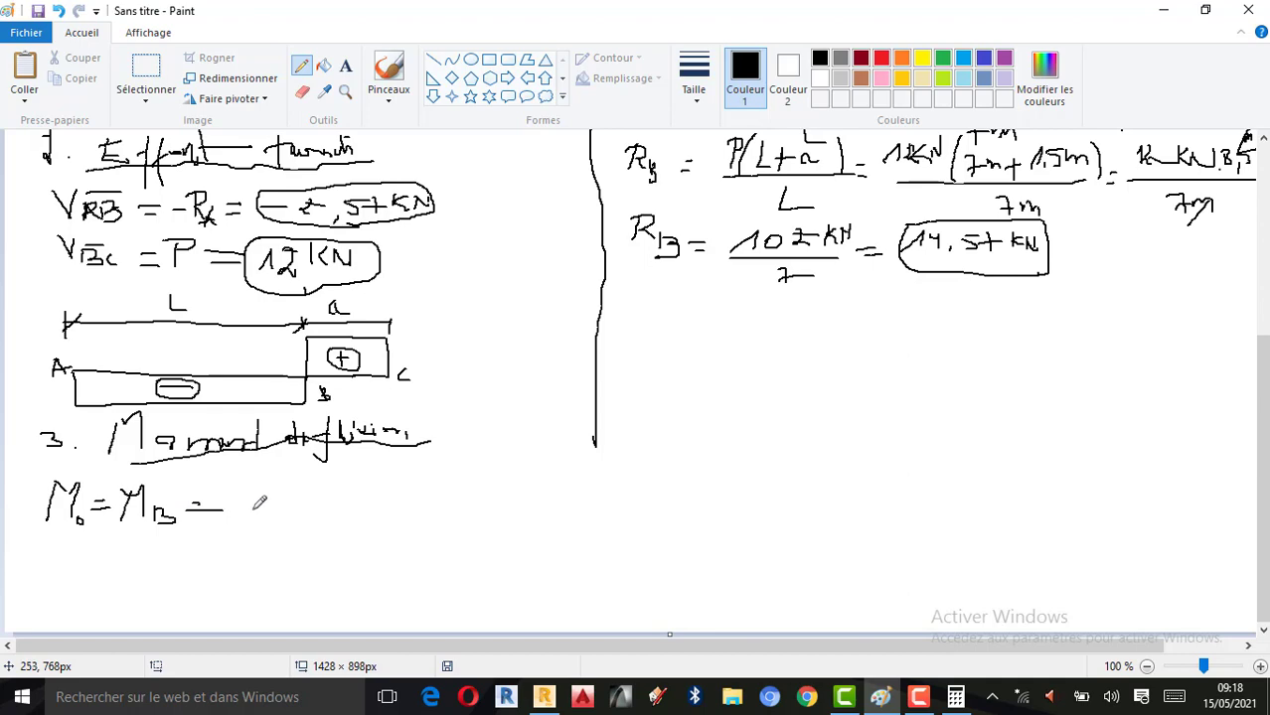
- Continue the bending moment equation with the expression -P·a followed by an equals sign
scroll(260, 502, "up", 3)
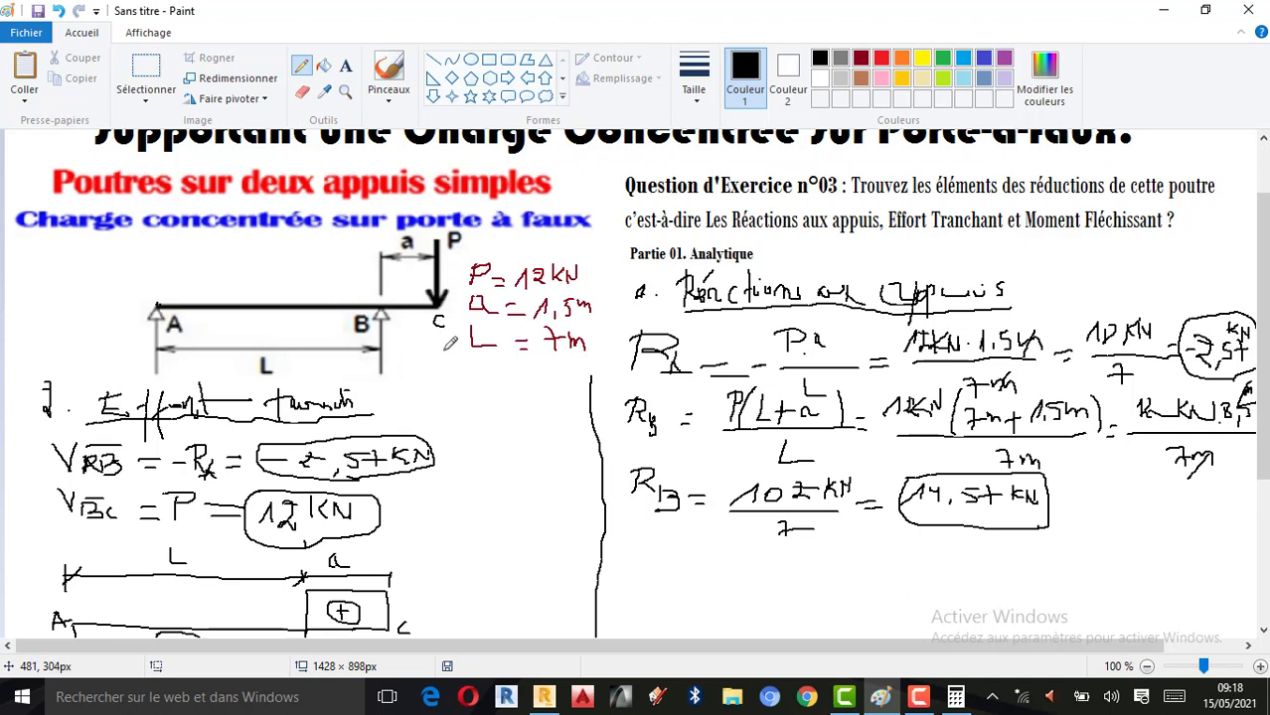
scroll(438, 344, "down", 3)
scroll(433, 357, "down", 3)
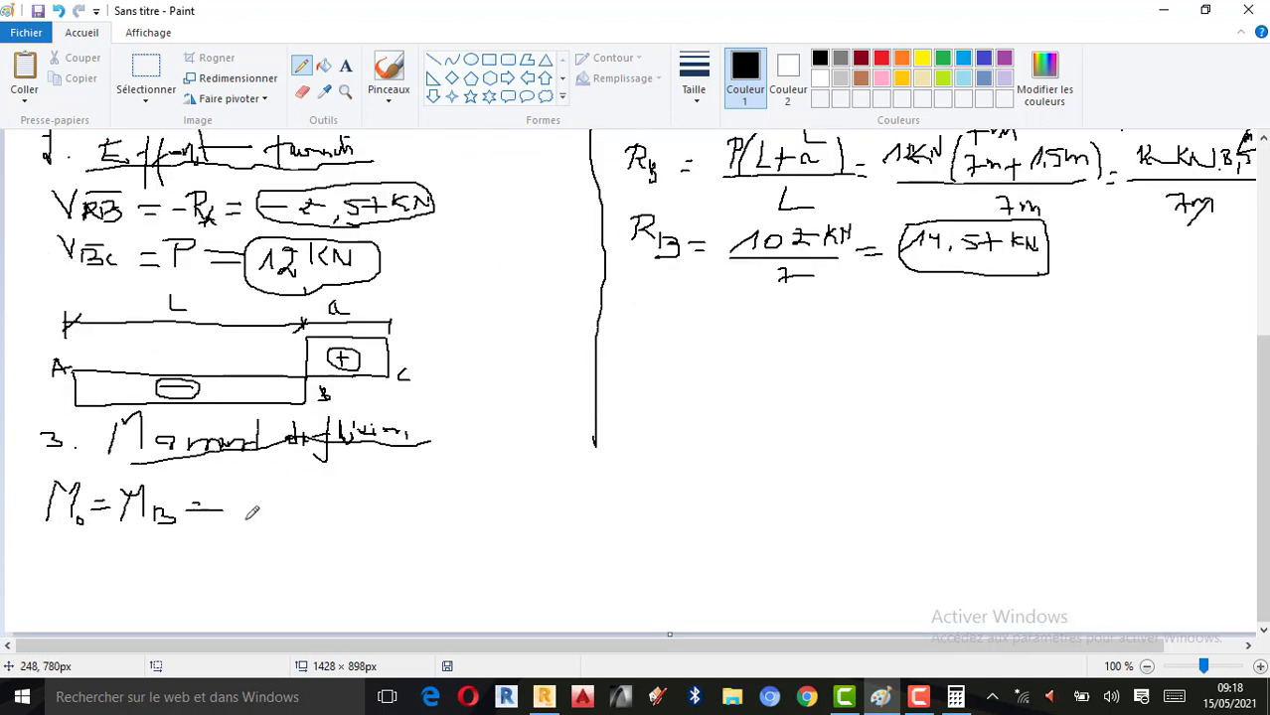
mouse_move(231, 504)
left_mouse_down()
mouse_move(262, 511)
mouse_move(264, 489)
left_mouse_up()
scroll(283, 493, "up", 6)
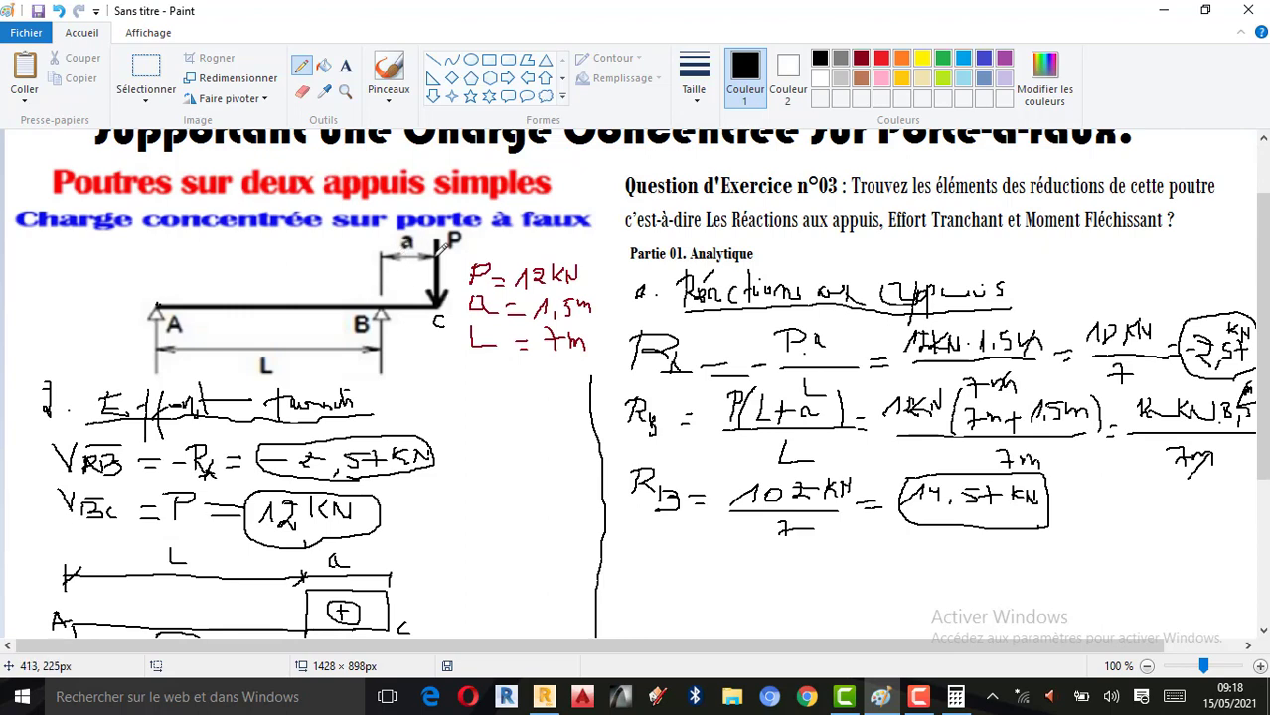
scroll(441, 296, "down", 6)
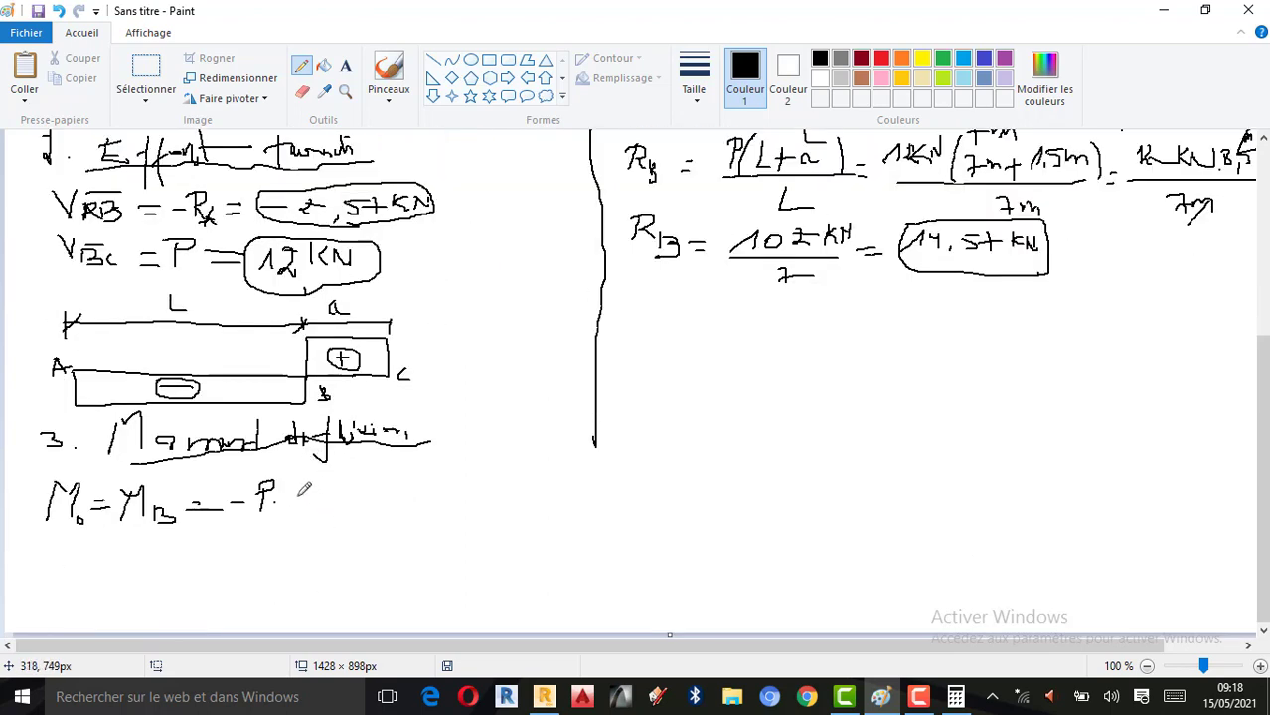
left_click_drag(306, 492, 319, 507)
left_click_drag(324, 497, 363, 506)
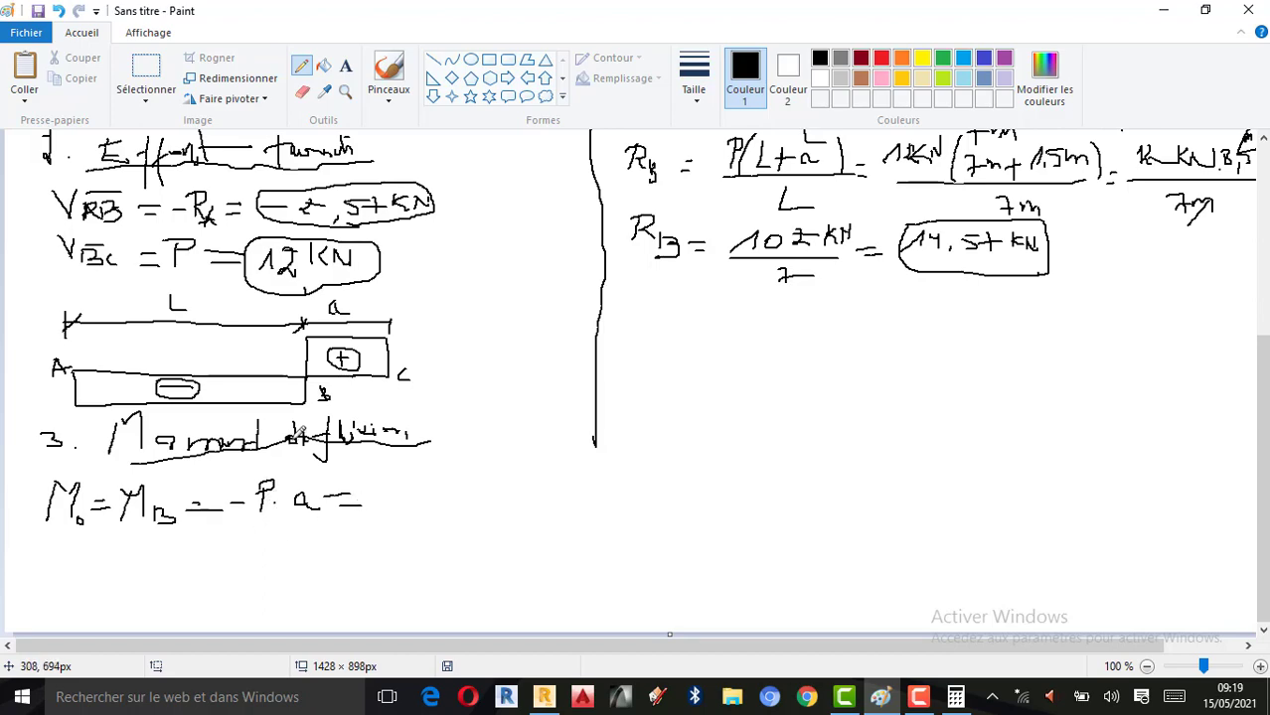
- Substitute the given load and overhang into the moment equation as -12 kN · 1,5 m
scroll(188, 273, "up", 6)
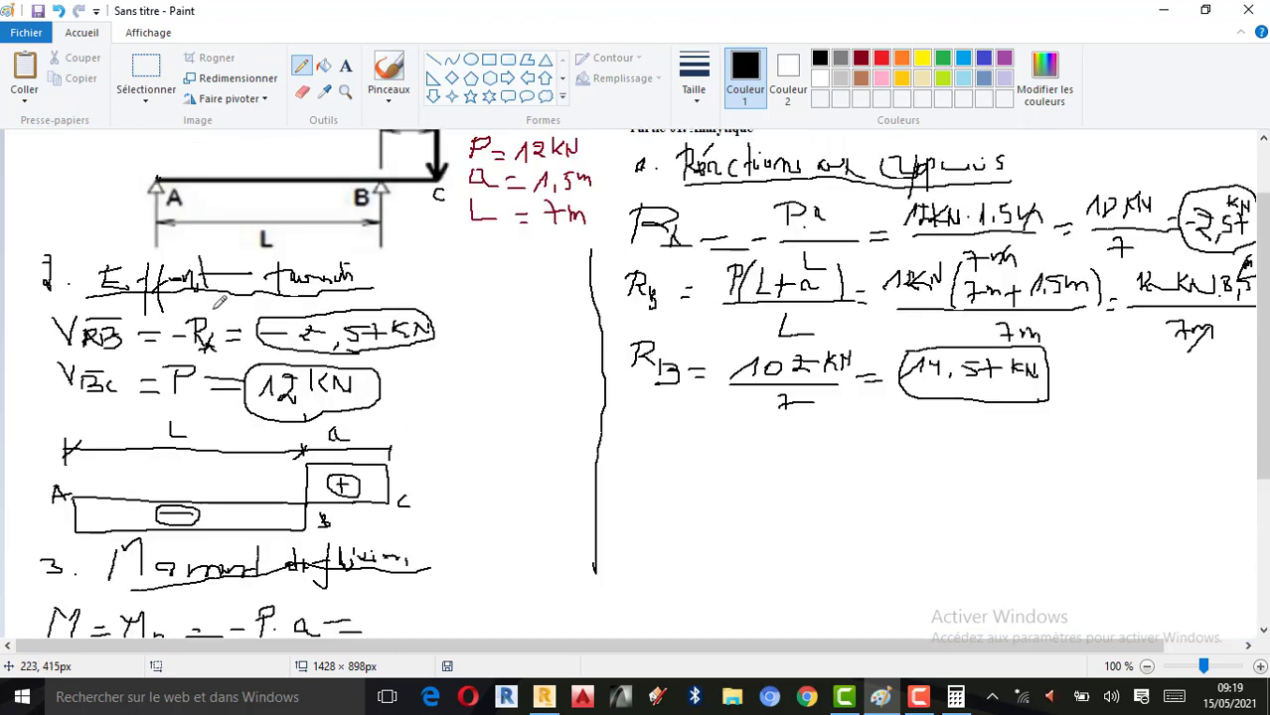
scroll(545, 359, "down", 6)
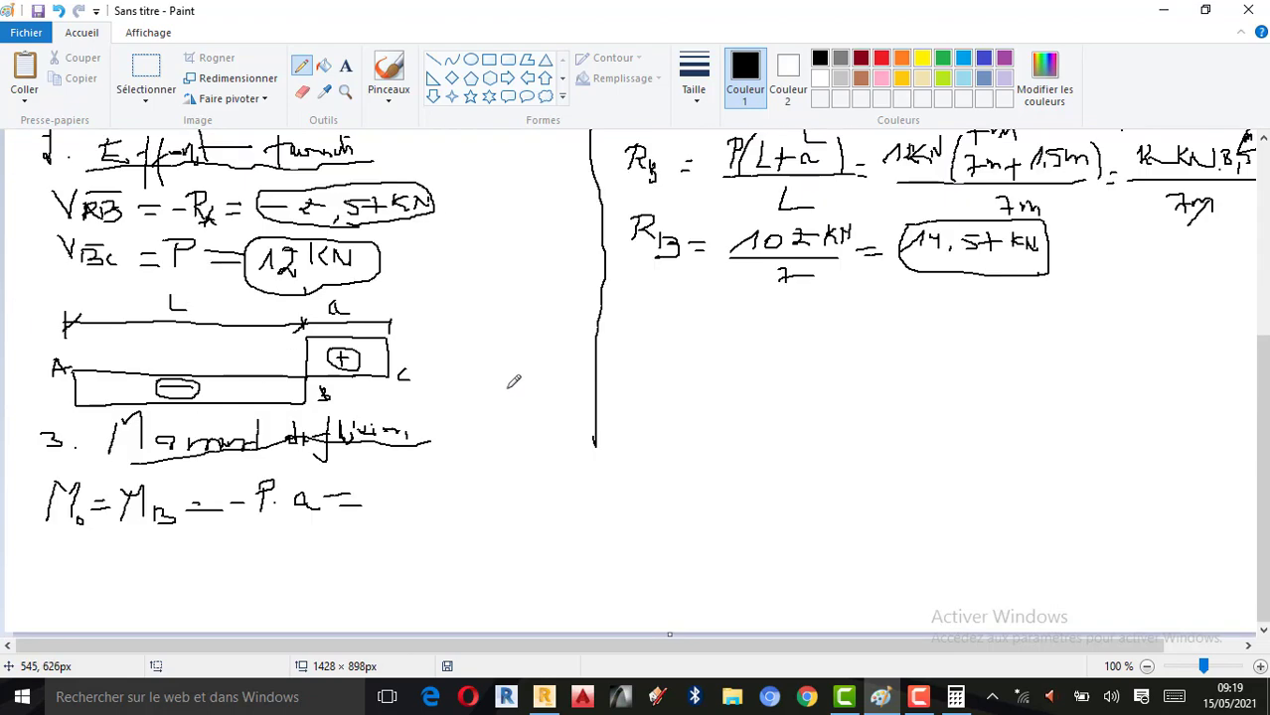
mouse_move(381, 498)
left_mouse_down()
mouse_move(445, 494)
mouse_move(440, 485)
mouse_move(453, 500)
mouse_move(456, 484)
left_mouse_up()
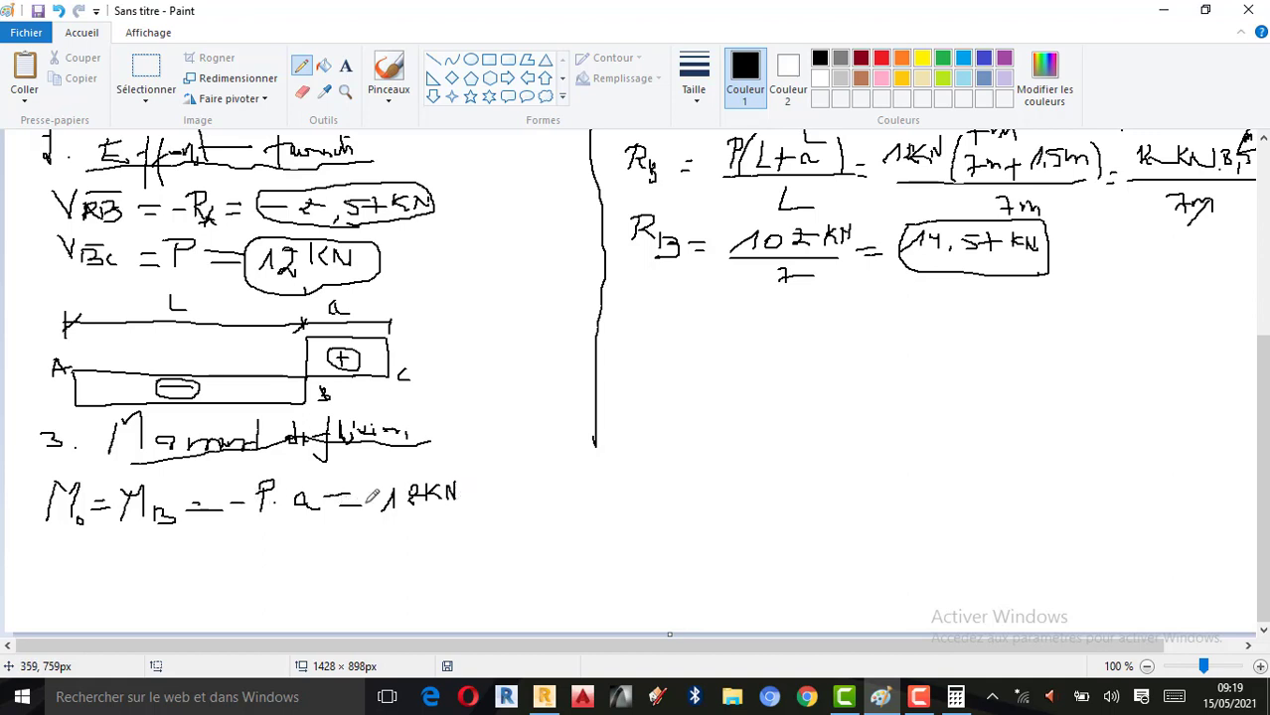
left_click_drag(366, 499, 380, 499)
left_click(467, 500)
left_click(478, 500)
mouse_move(478, 484)
left_mouse_down()
mouse_move(491, 502)
mouse_move(512, 473)
mouse_move(534, 497)
mouse_move(546, 490)
left_mouse_up()
- Complete the equation with -18 kNm, then restate M0 = MB = -18 kNm on the line below and circle the value
scroll(547, 489, "up", 3)
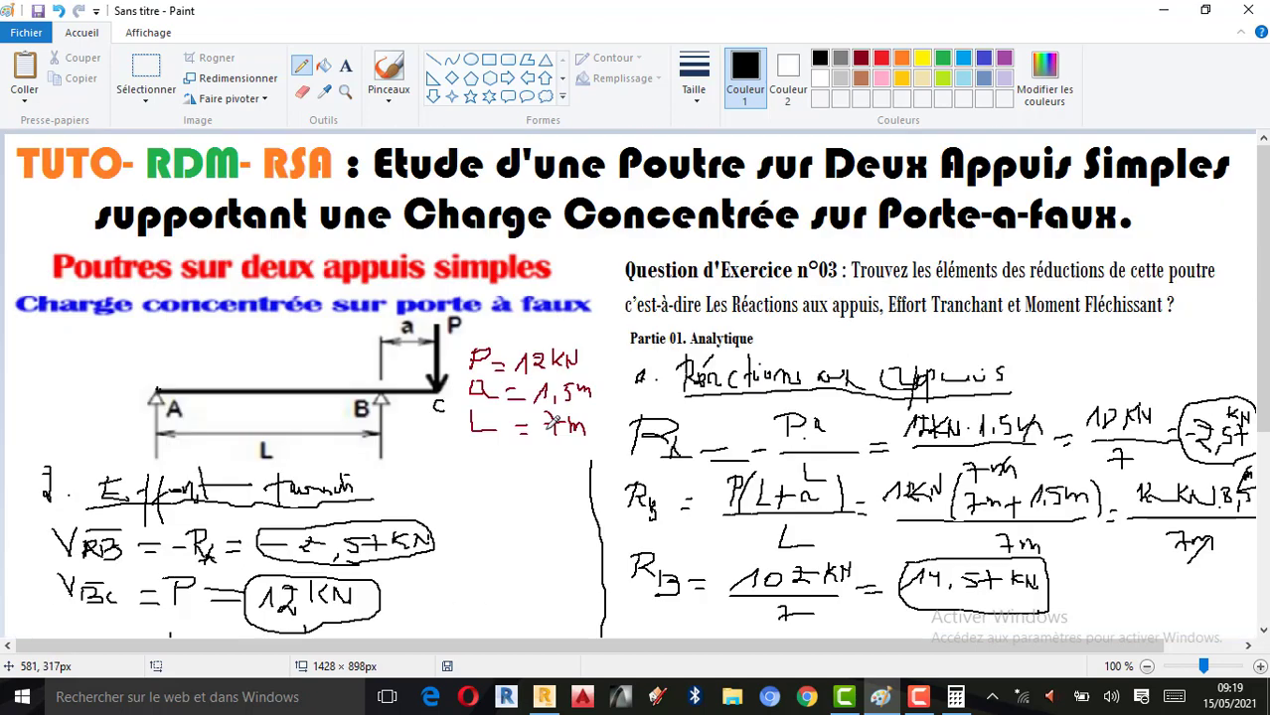
scroll(599, 419, "down", 3)
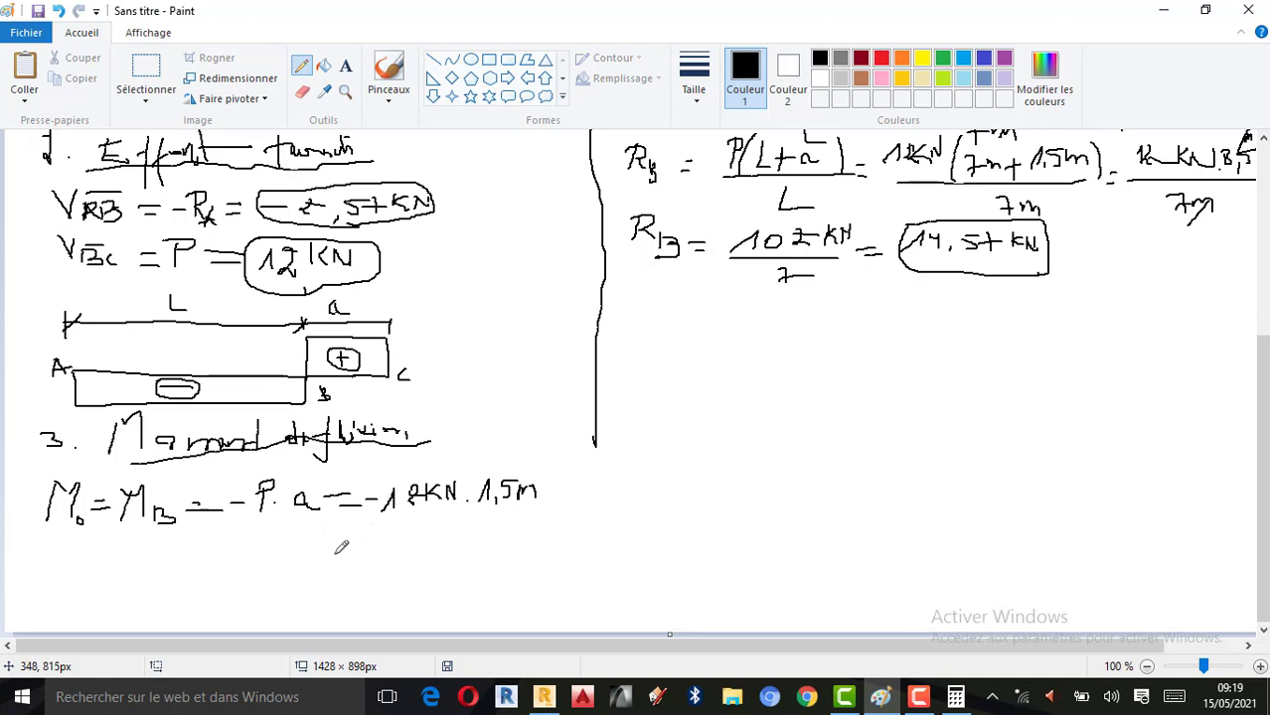
left_click_drag(561, 489, 583, 498)
mouse_move(588, 508)
left_mouse_down()
mouse_move(594, 487)
mouse_move(602, 503)
mouse_move(625, 500)
mouse_move(643, 476)
mouse_move(650, 495)
mouse_move(676, 501)
left_mouse_up()
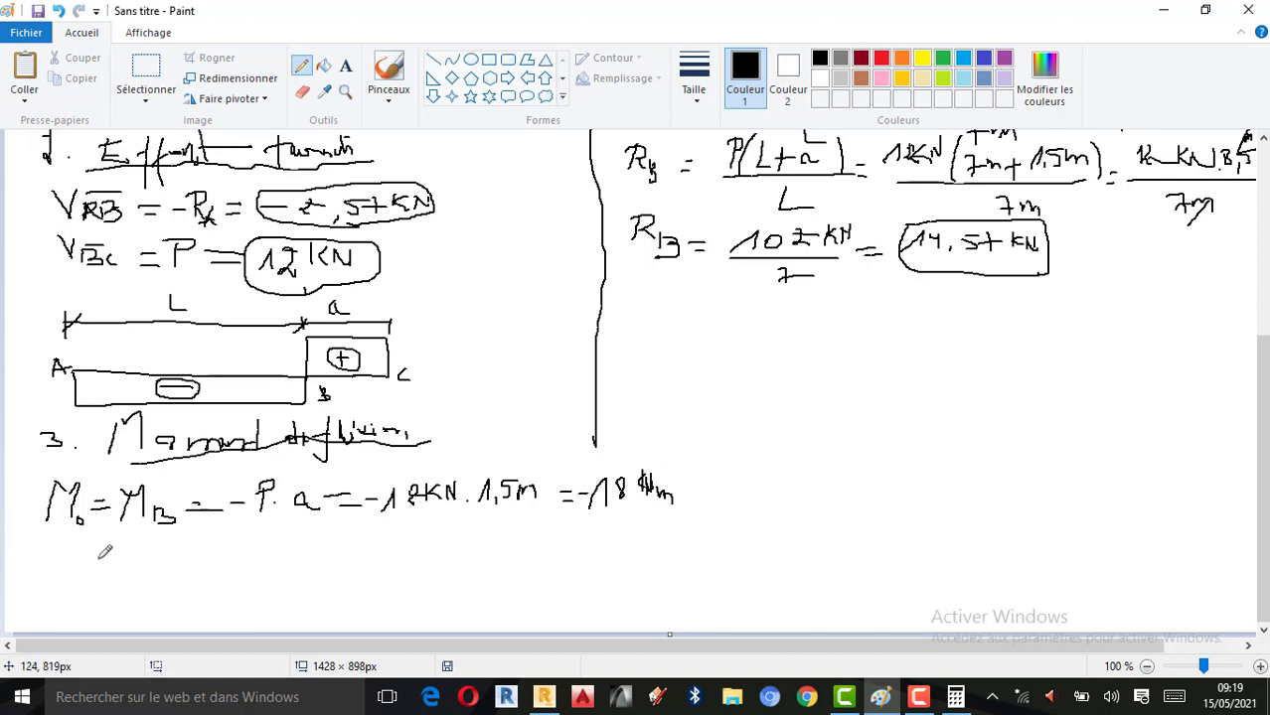
mouse_move(67, 535)
left_mouse_down()
mouse_move(63, 564)
mouse_move(103, 548)
mouse_move(185, 560)
mouse_move(204, 535)
mouse_move(238, 562)
mouse_move(288, 543)
left_mouse_up()
mouse_move(264, 553)
left_mouse_down()
mouse_move(368, 558)
mouse_move(356, 564)
mouse_move(362, 549)
mouse_move(379, 567)
mouse_move(425, 539)
mouse_move(452, 556)
left_mouse_up()
mouse_move(311, 536)
left_mouse_down()
mouse_move(300, 568)
mouse_move(464, 571)
mouse_move(383, 529)
mouse_move(326, 525)
left_mouse_up()
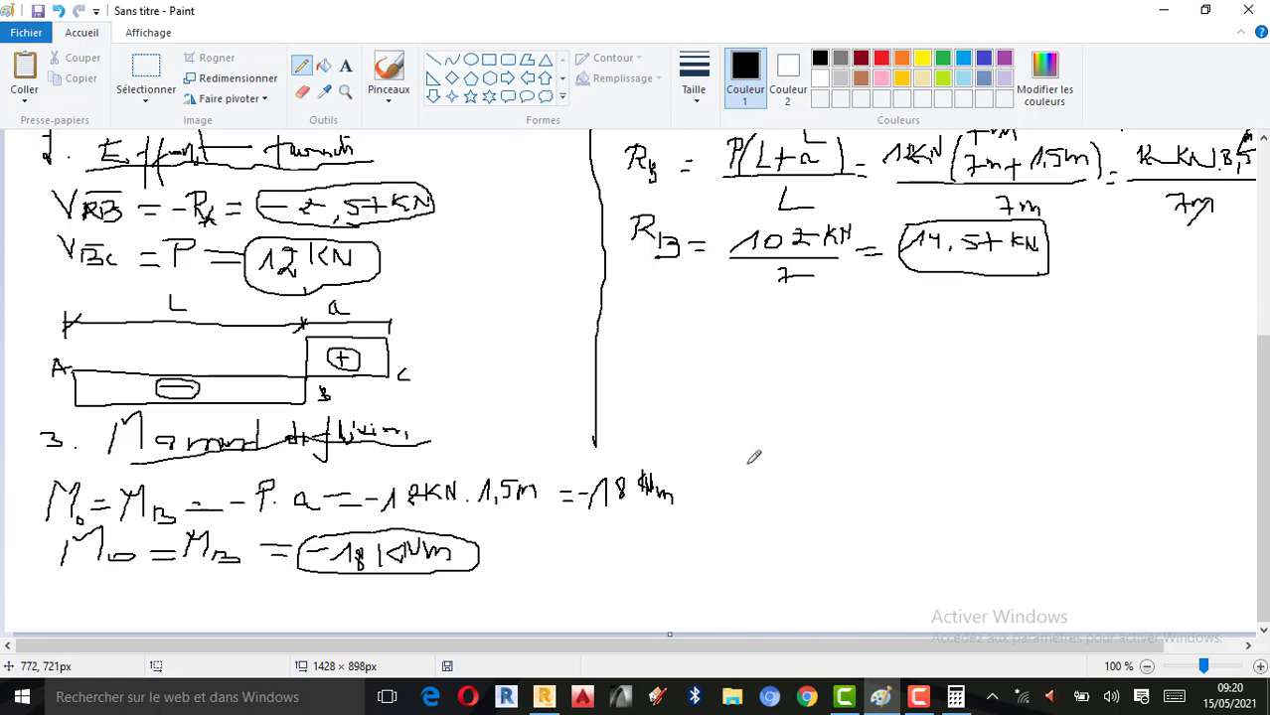
- Draw the bending moment diagram's outline below the reactions: a horizontal baseline, a vertical at B and two lines sloping from its peak to the baseline ends
scroll(805, 422, "up", 3)
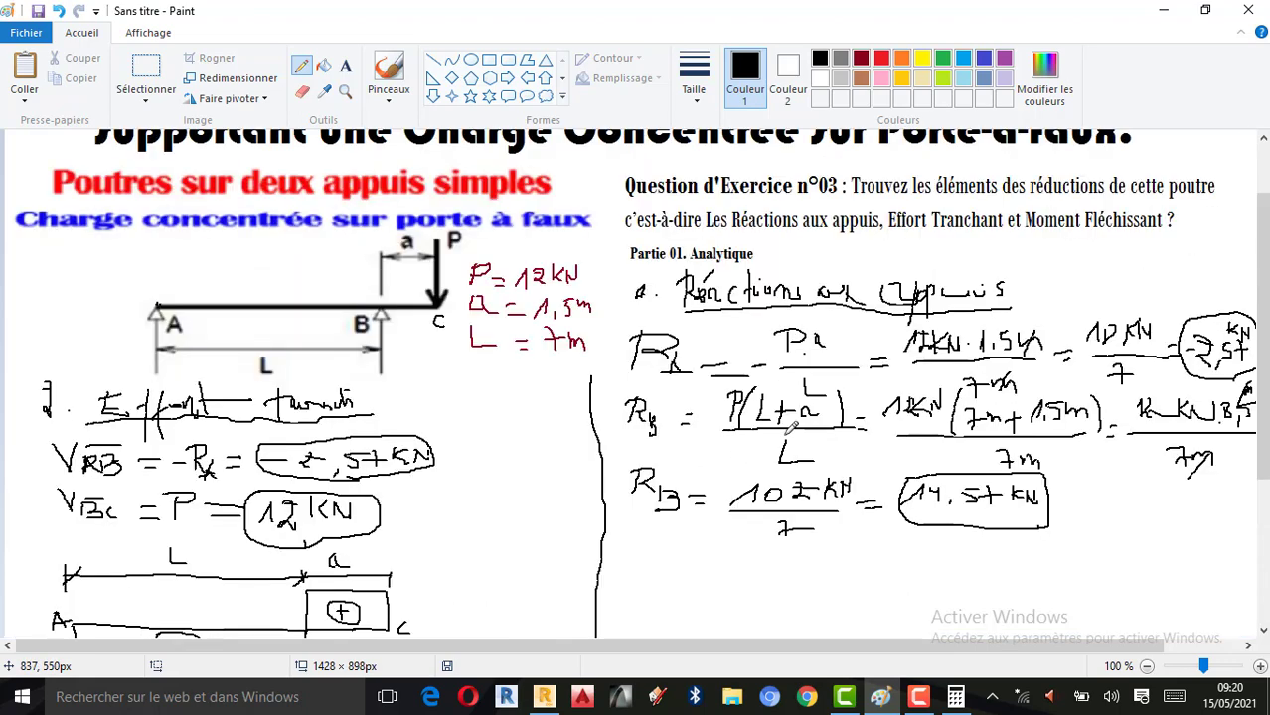
scroll(770, 430, "down", 3)
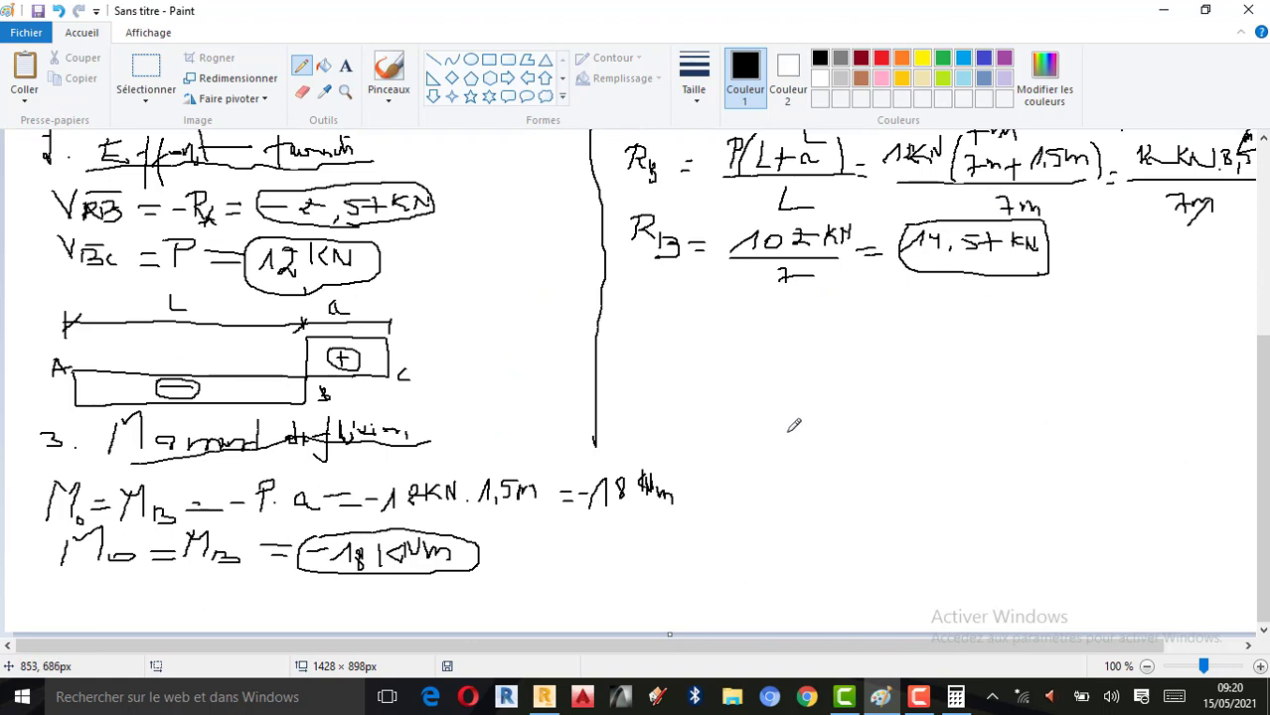
left_click_drag(752, 420, 1019, 423)
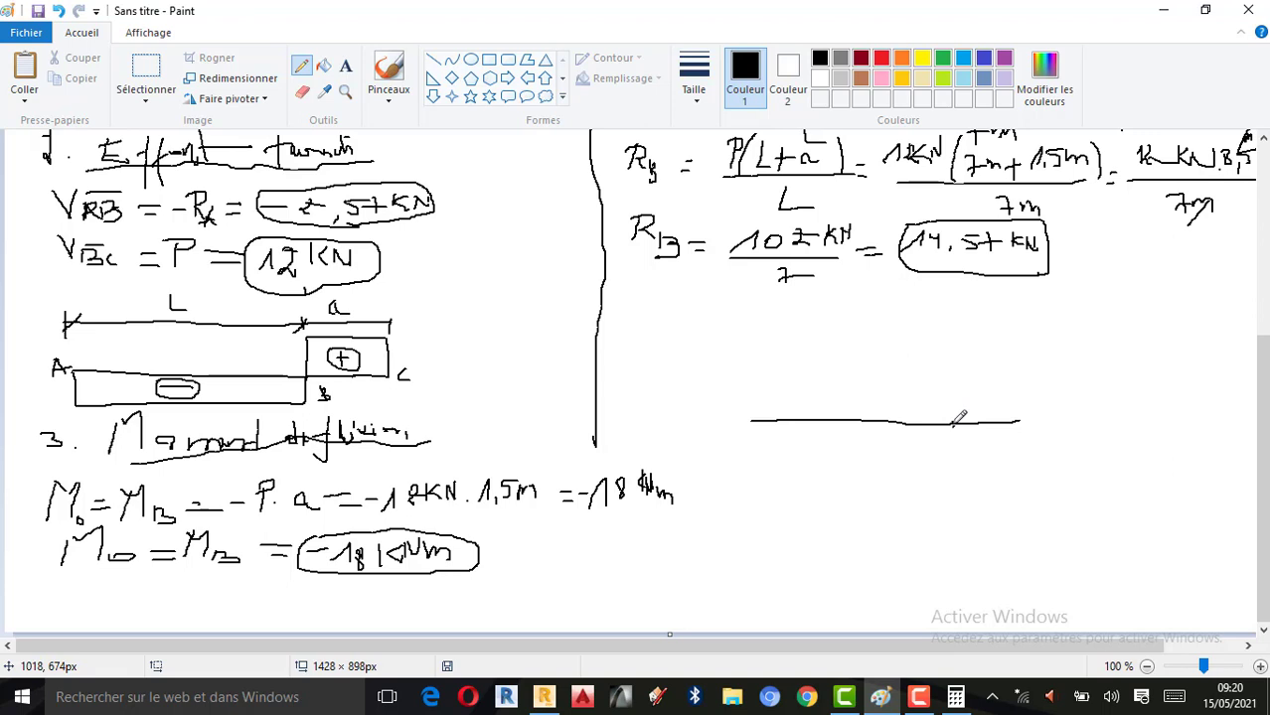
left_click_drag(955, 423, 954, 401)
left_click_drag(955, 397, 951, 362)
left_click_drag(952, 362, 1021, 420)
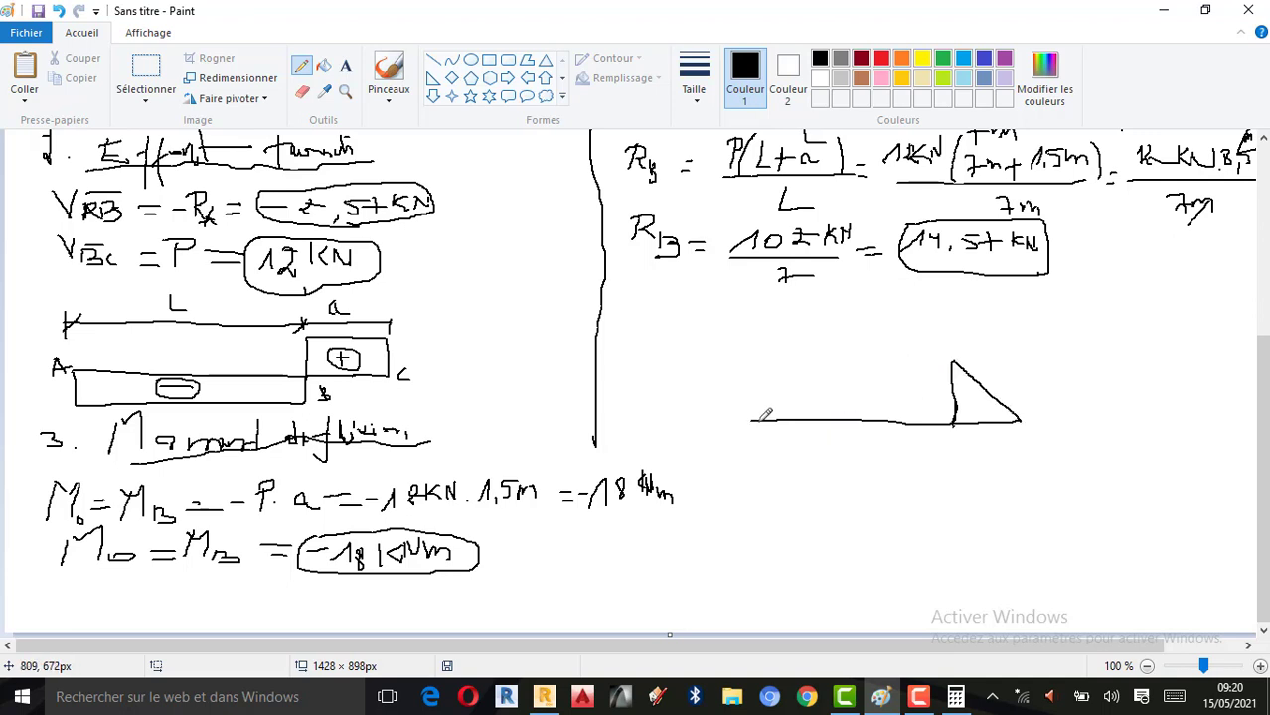
left_click_drag(747, 419, 951, 361)
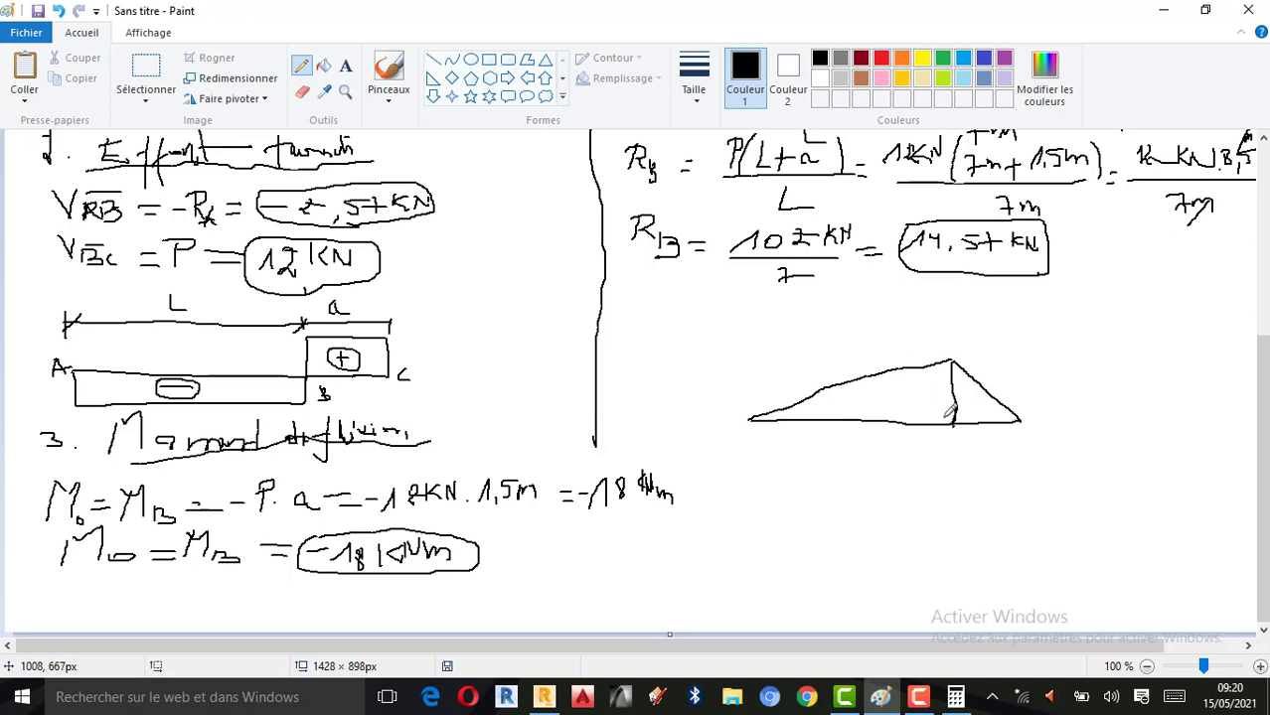
- Label the moment diagram's points A, B and C along its baseline
mouse_move(725, 408)
left_mouse_down()
mouse_move(720, 433)
mouse_move(740, 419)
left_mouse_up()
left_click_drag(972, 440, 968, 454)
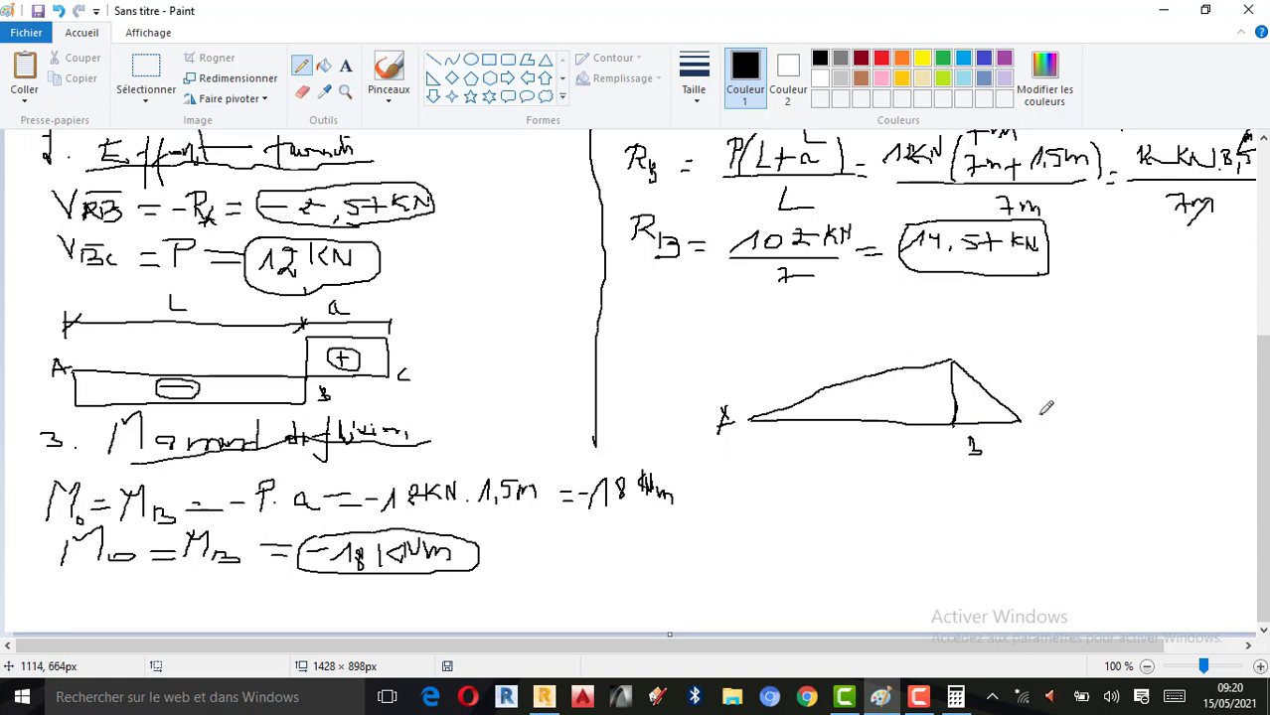
left_click_drag(1043, 415, 1049, 426)
- Draw a dimension line with ticks beneath the moment diagram and label its two spans L and a
mouse_move(740, 459)
left_mouse_down()
mouse_move(1068, 455)
mouse_move(1054, 470)
left_mouse_up()
left_click_drag(747, 452, 741, 469)
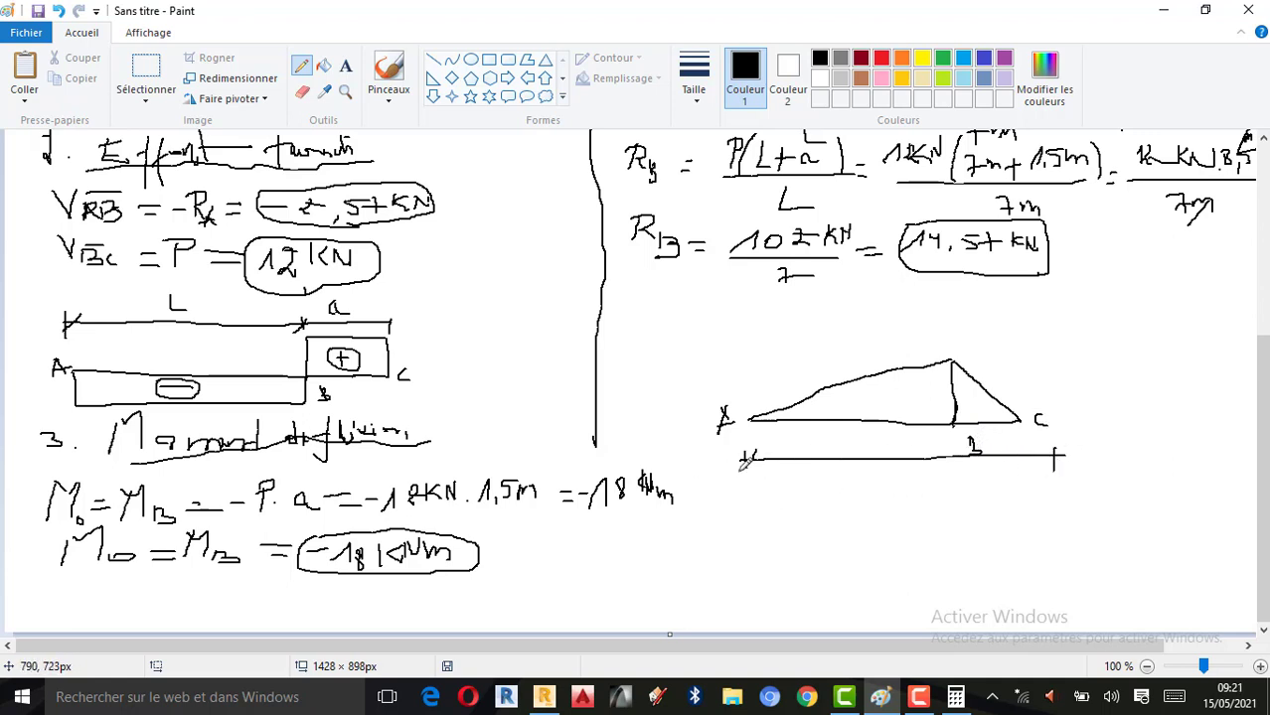
left_click_drag(954, 444, 954, 470)
scroll(236, 426, "up", 5)
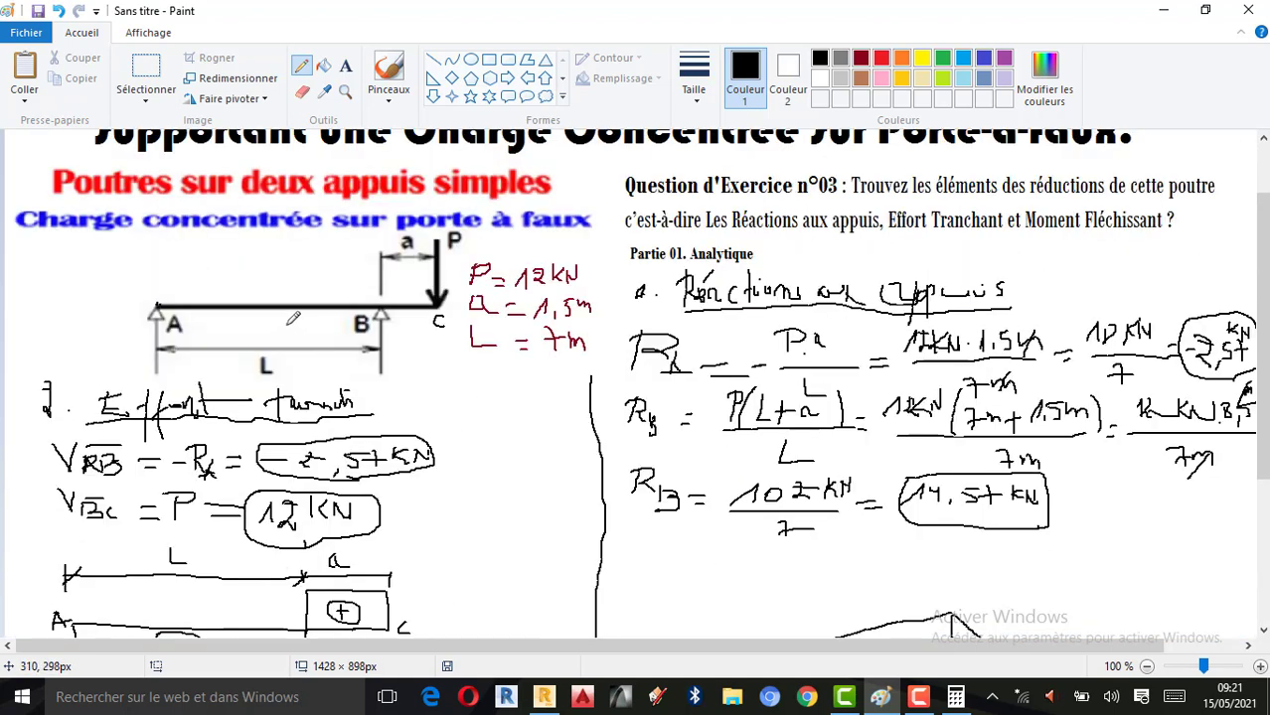
scroll(306, 374, "down", 5)
left_click_drag(848, 435, 859, 445)
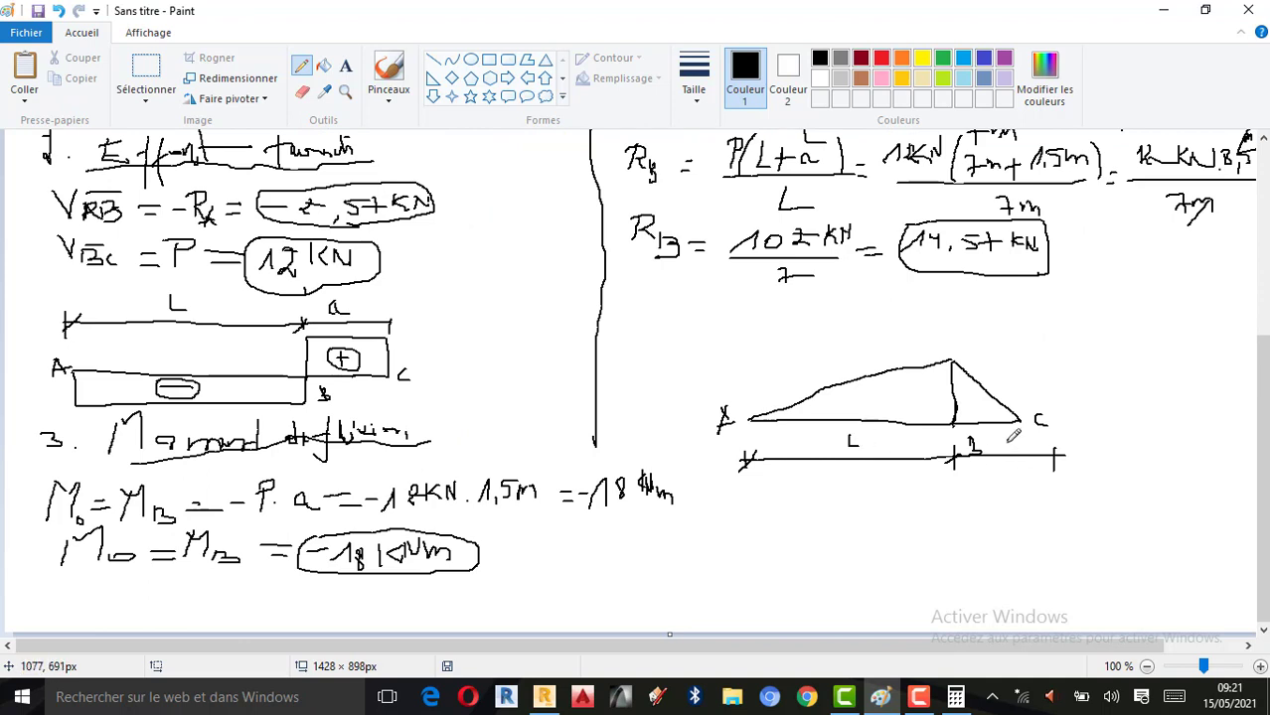
left_click_drag(1006, 445, 1012, 447)
- Write the moment value -18 kNm above the diagram's peak at B
mouse_move(926, 338)
left_mouse_down()
mouse_move(977, 339)
mouse_move(961, 323)
mouse_move(979, 349)
mouse_move(987, 325)
mouse_move(977, 333)
mouse_move(1023, 345)
left_mouse_up()
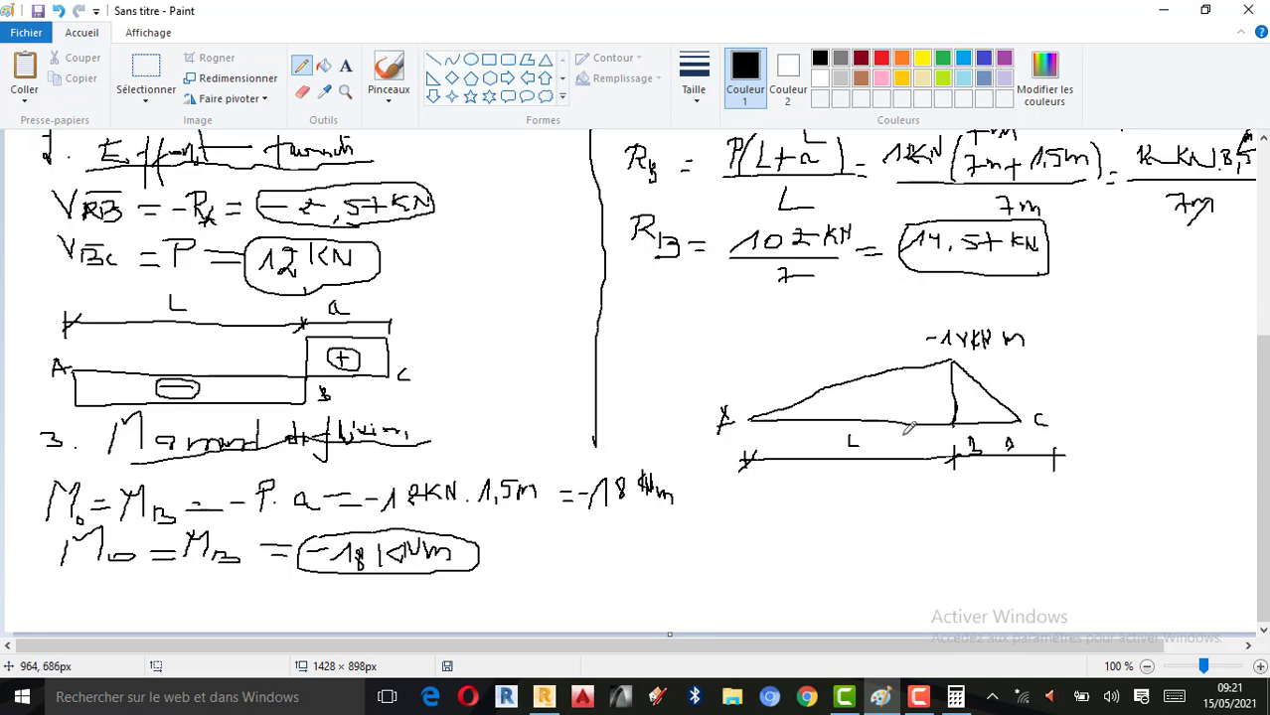
scroll(708, 421, "up", 5)
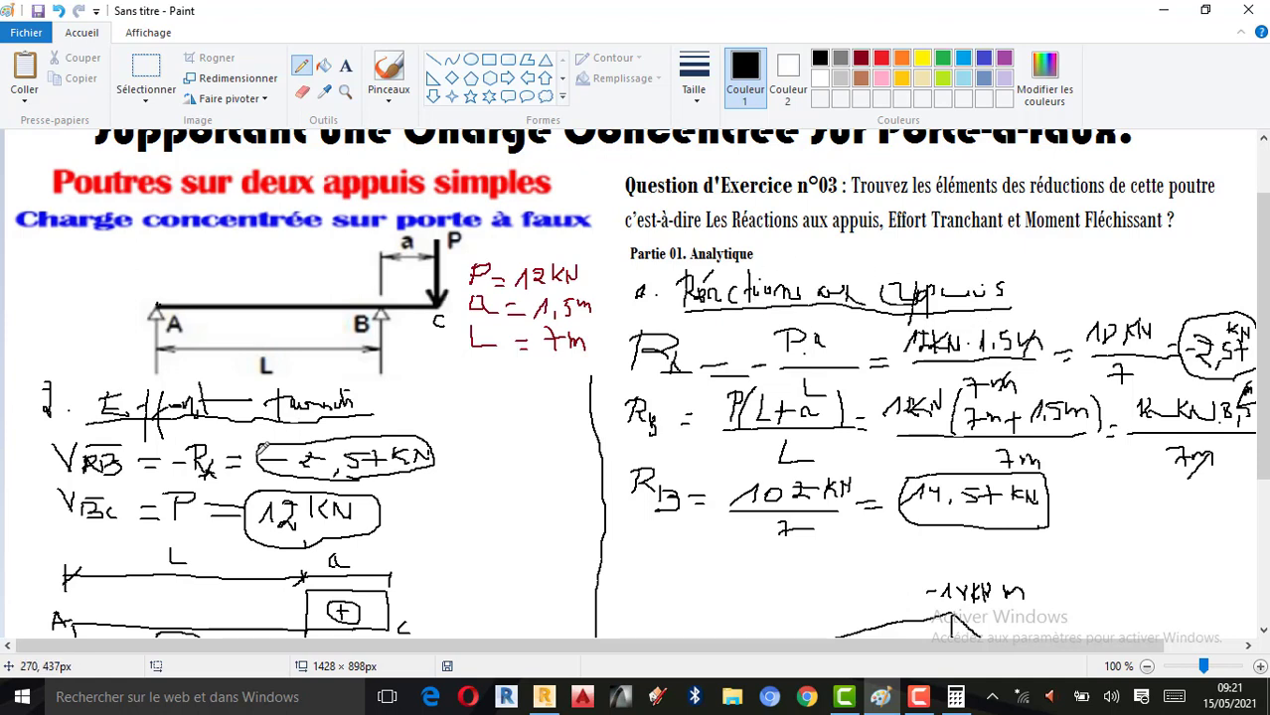
scroll(216, 427, "down", 5)
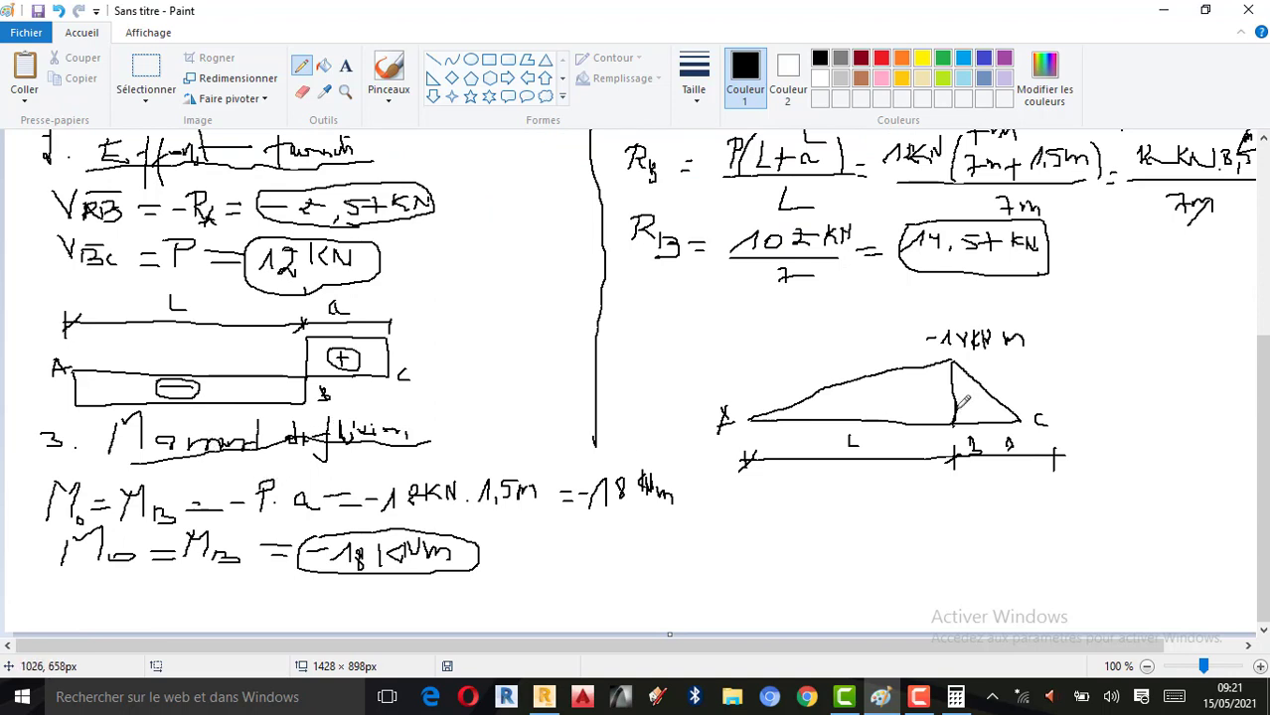
scroll(906, 405, "up", 5)
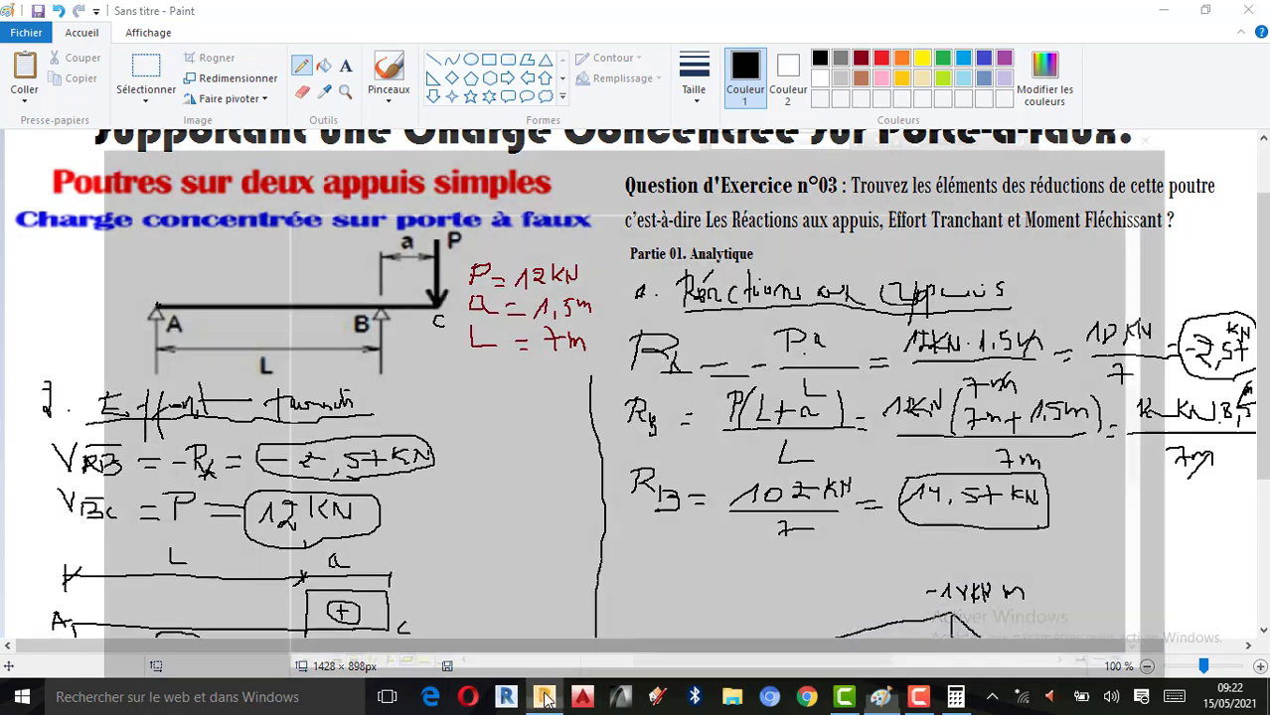
- Switch to Autodesk Robot Structural Analysis and cancel the active command in the empty view
left_click(544, 698)
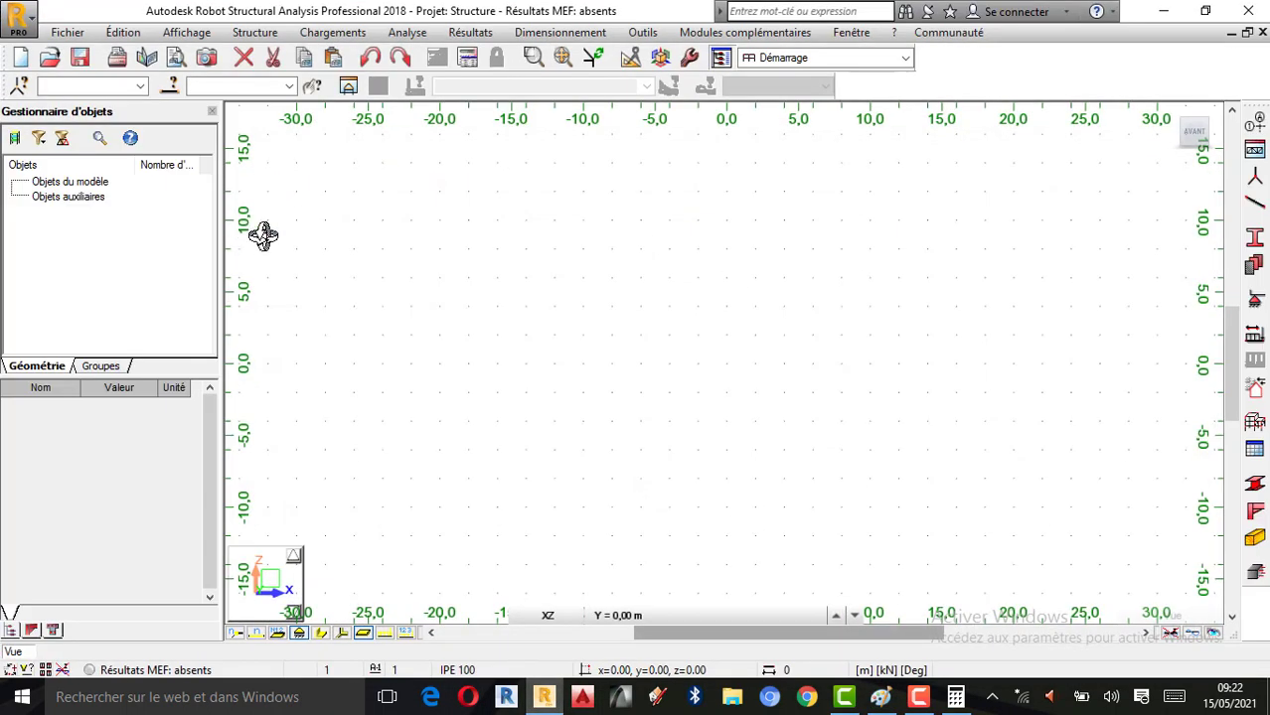
right_click(344, 196)
left_click(455, 219)
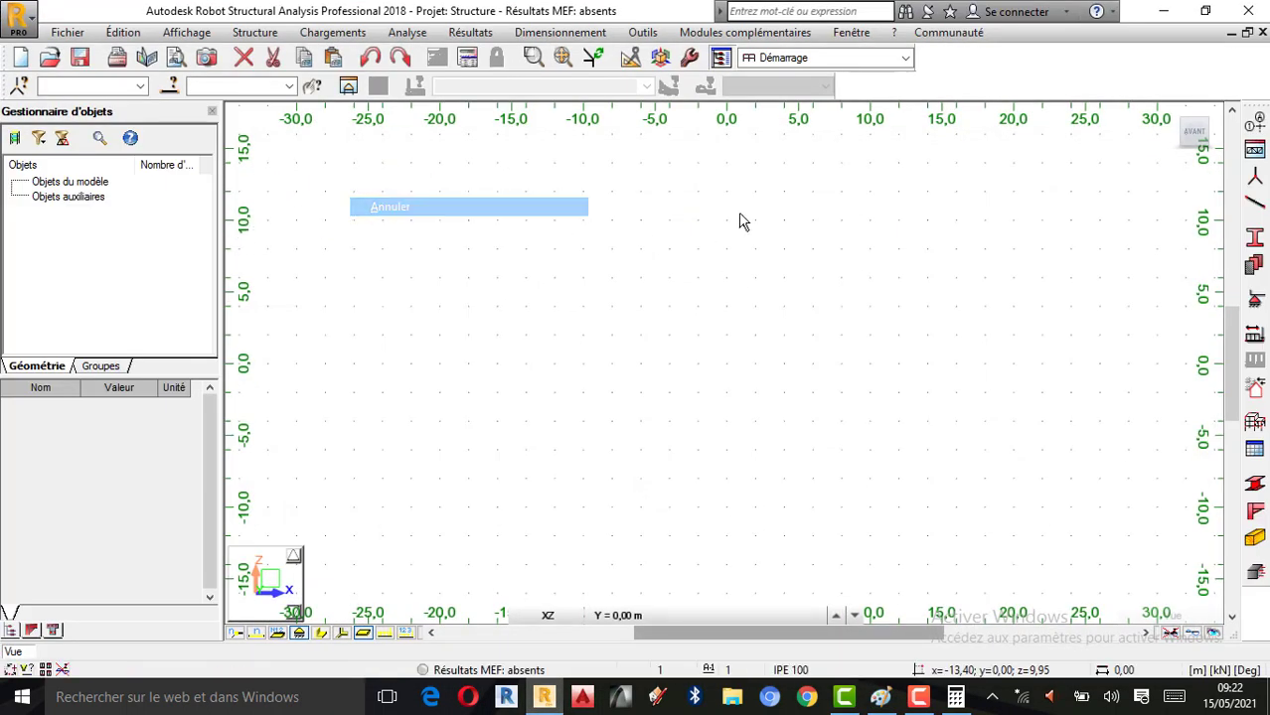
- Examine the dimension and force units in the job preferences, leaving them as they are
left_click(641, 35)
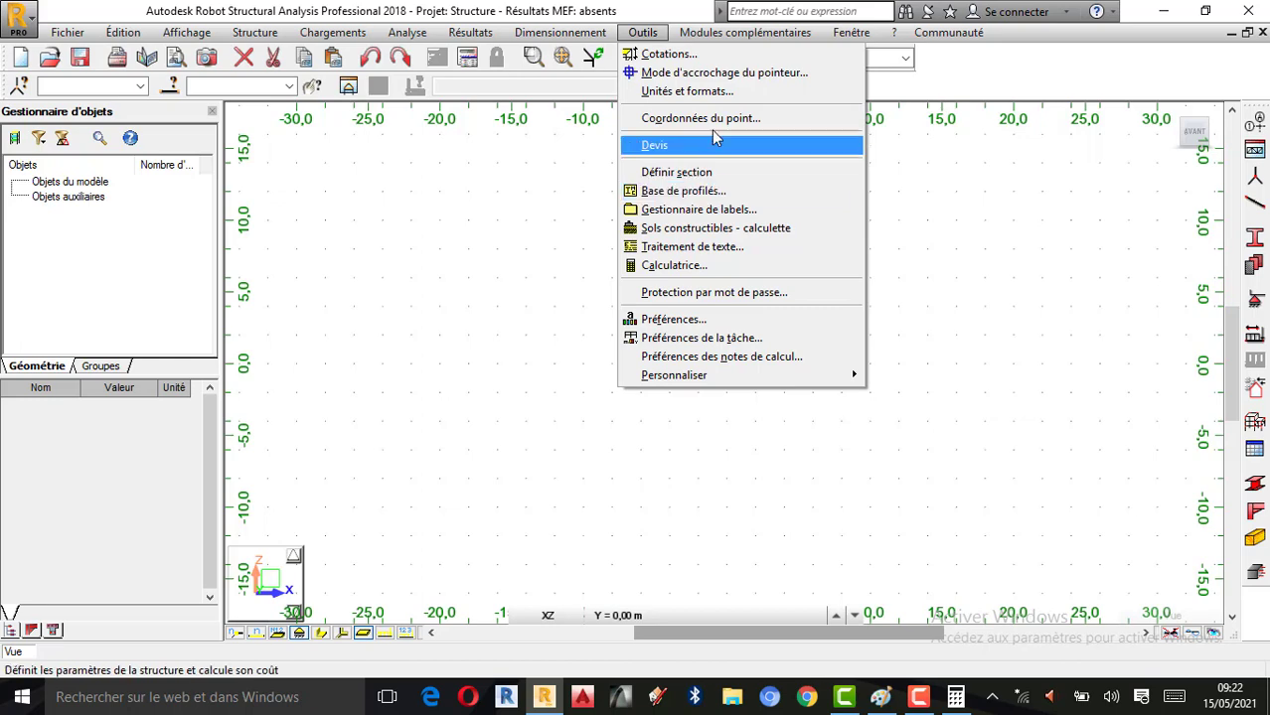
left_click(686, 92)
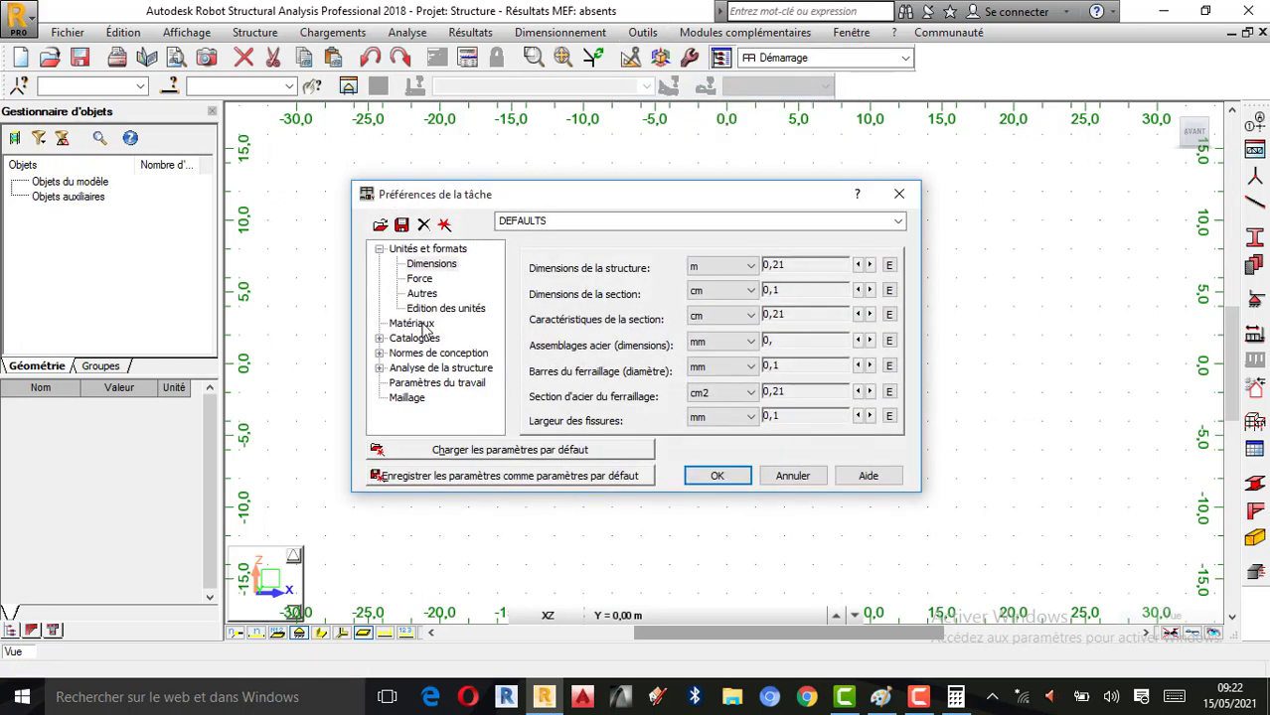
left_click(380, 250)
left_click(380, 250)
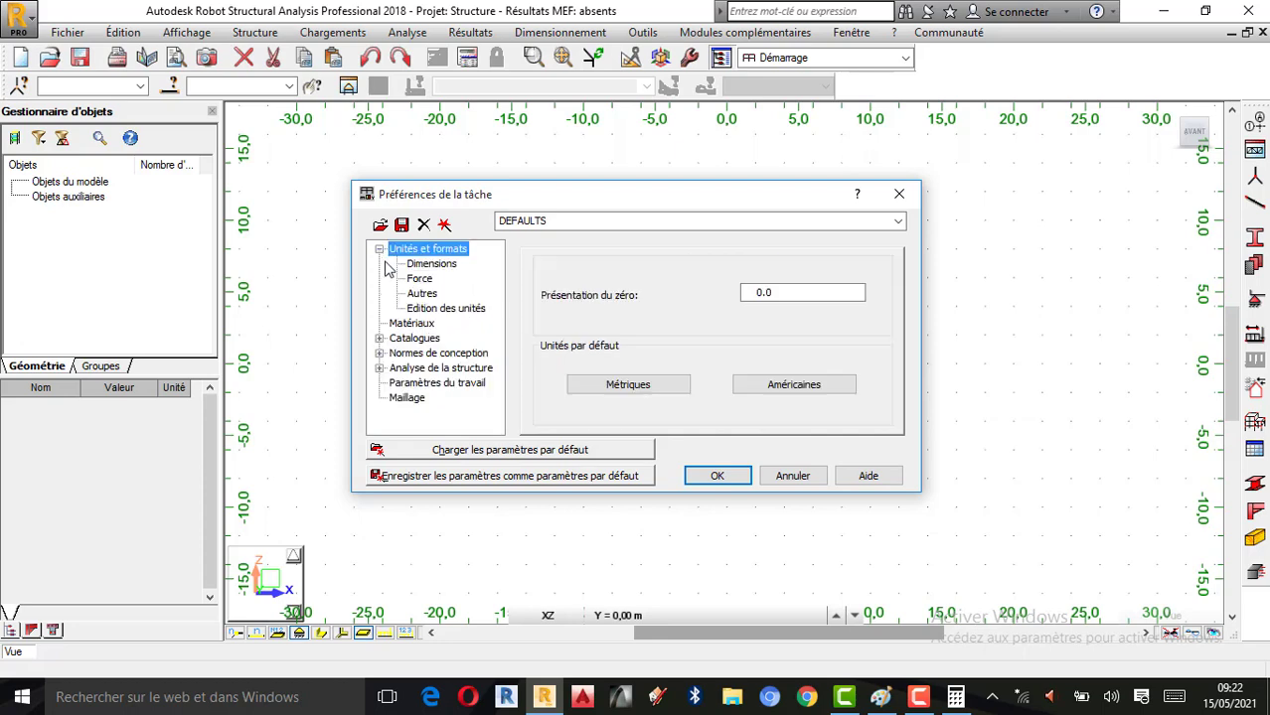
left_click(434, 265)
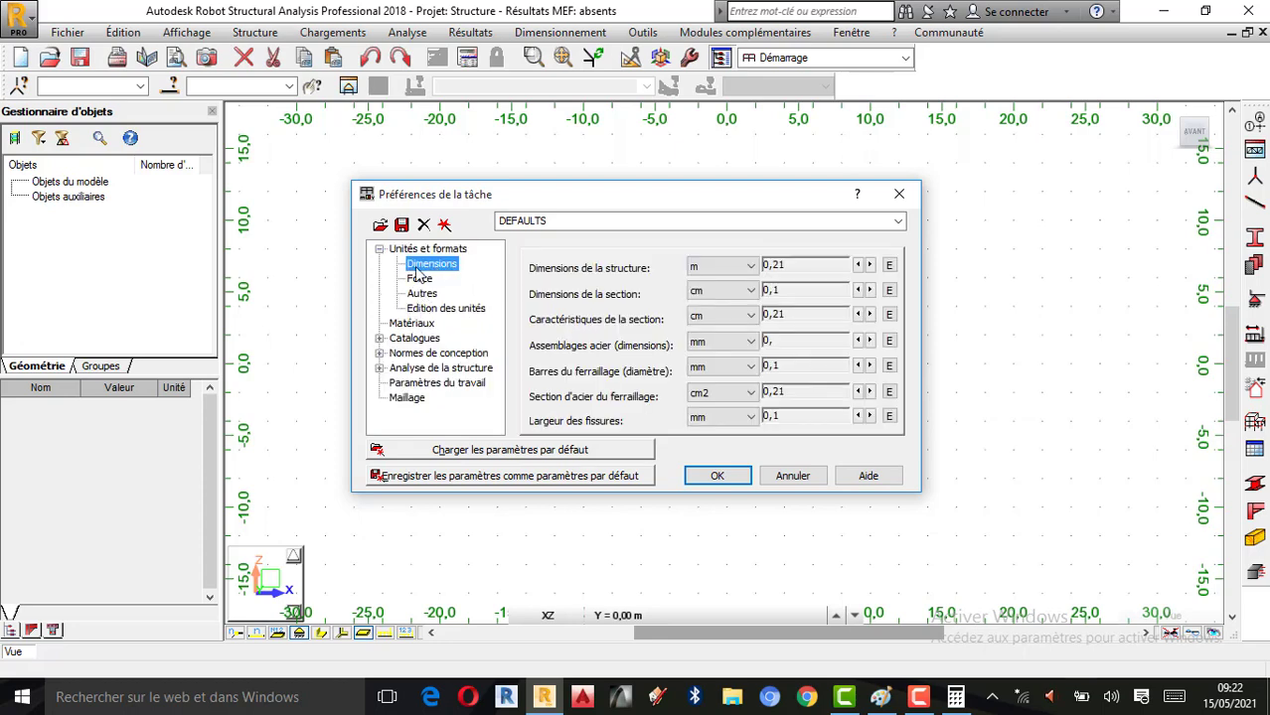
left_click(421, 280)
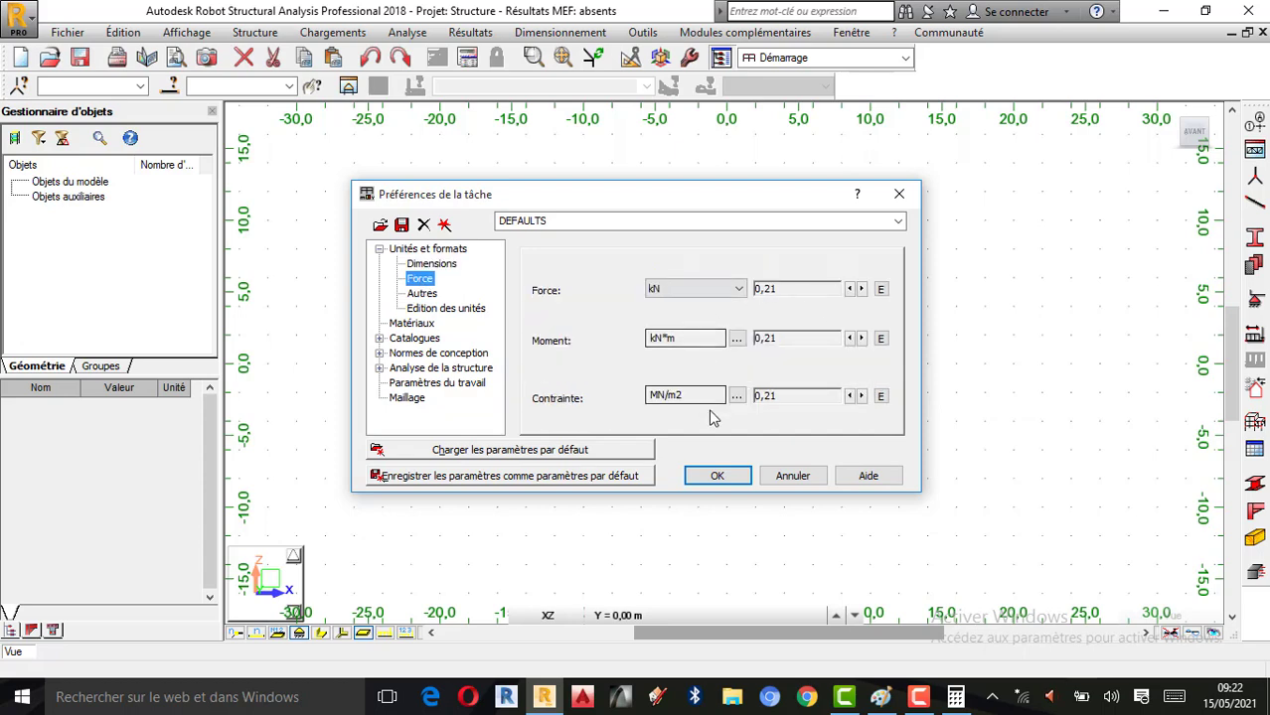
left_click(895, 198)
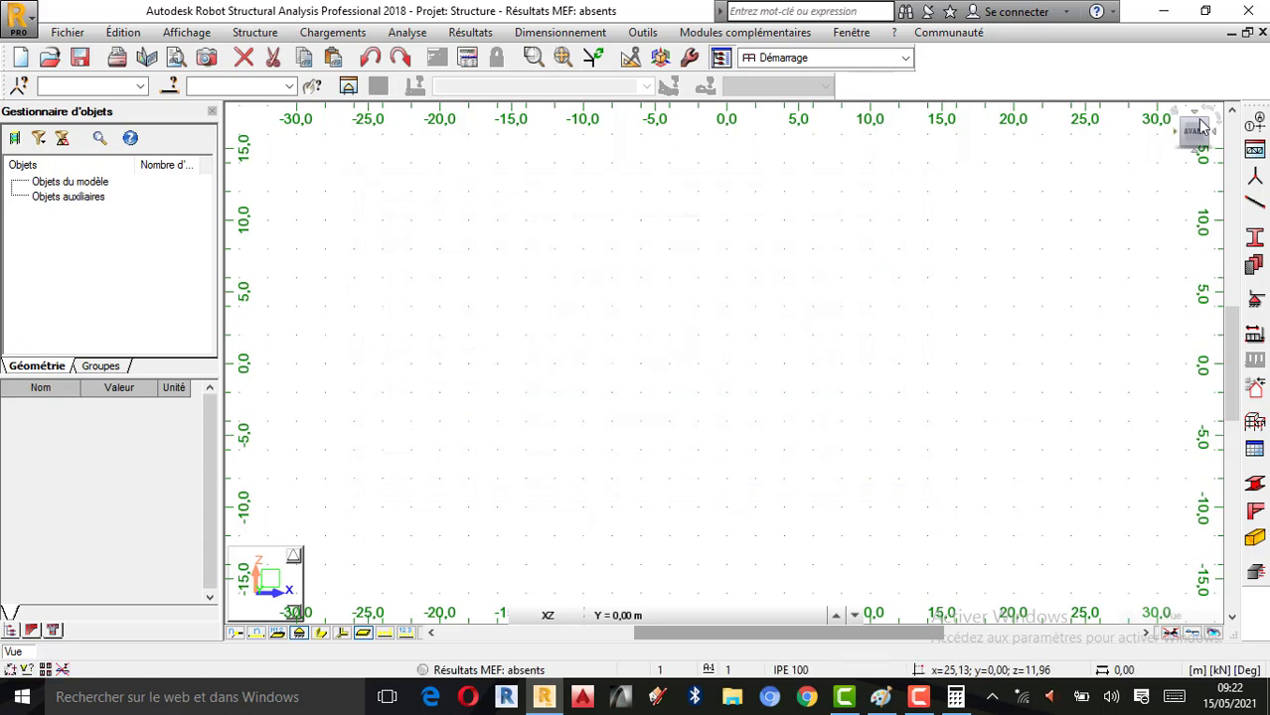
- Define Cartesian construction lines along X starting at 0 m, repeated once with the 7 m span L as spacing
left_click(1255, 126)
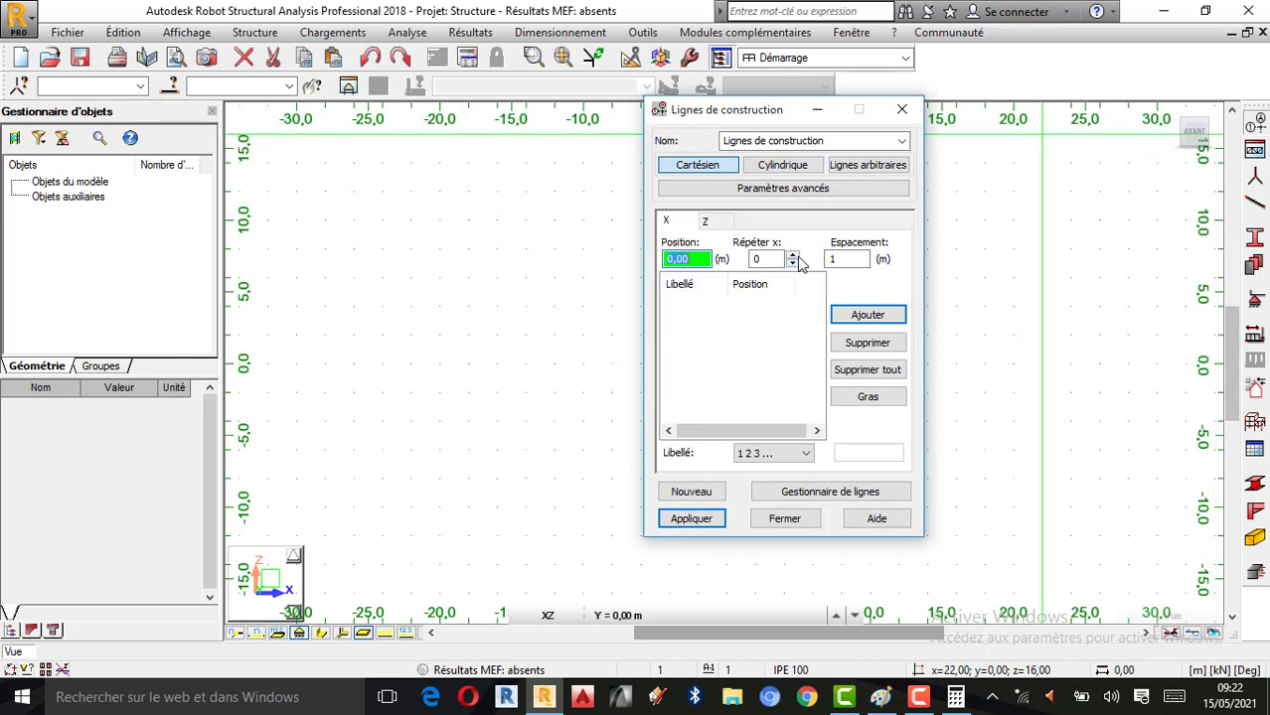
left_click(792, 254)
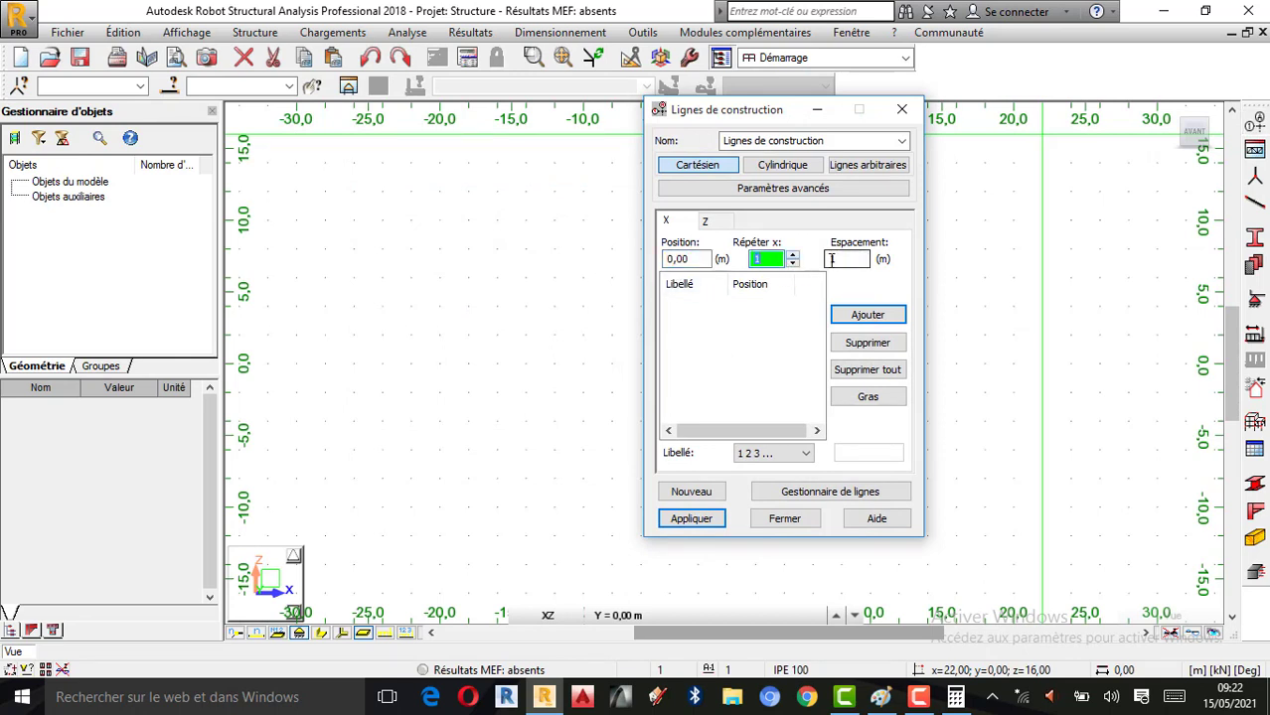
left_click(880, 697)
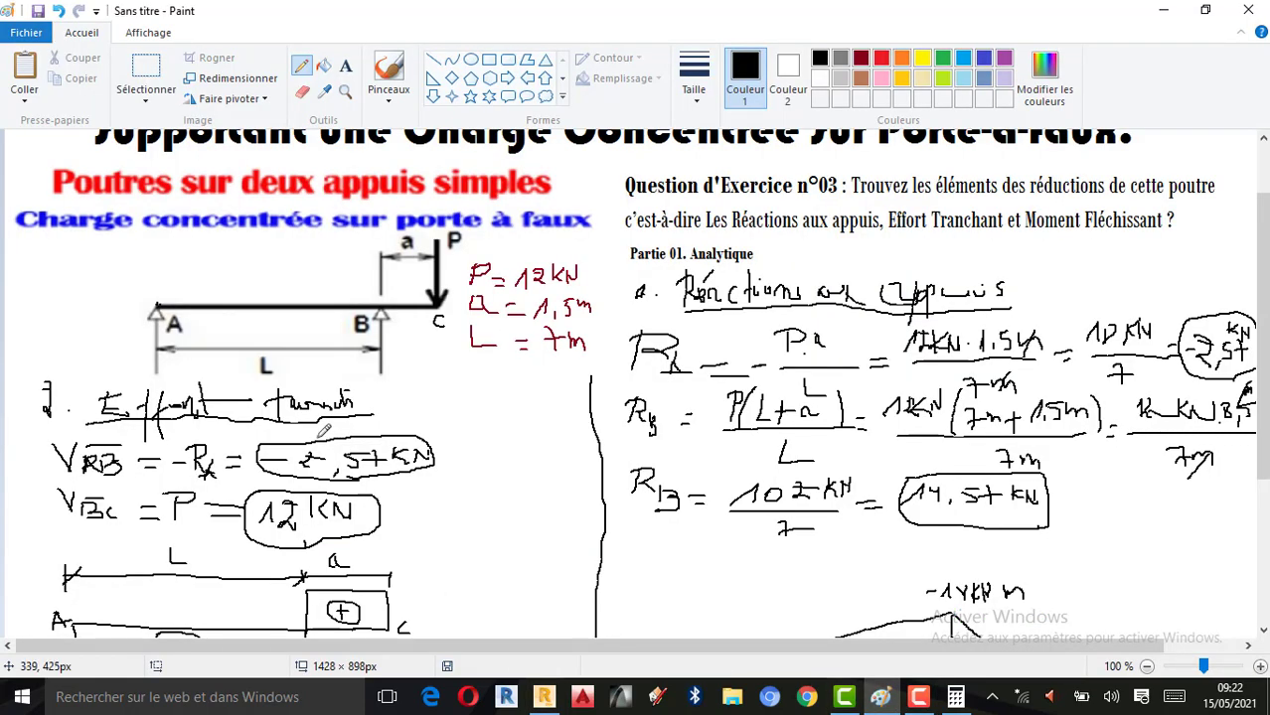
left_click(1163, 10)
double_click(845, 260)
left_click(547, 360)
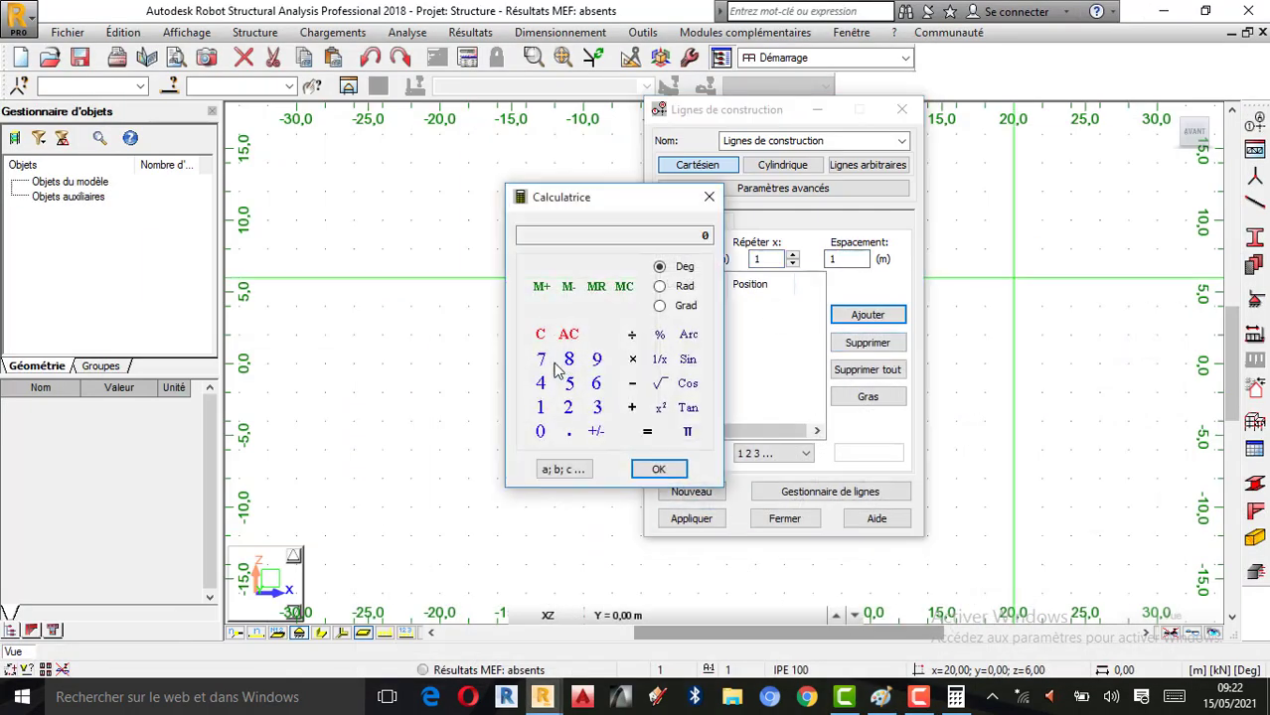
left_click(709, 197)
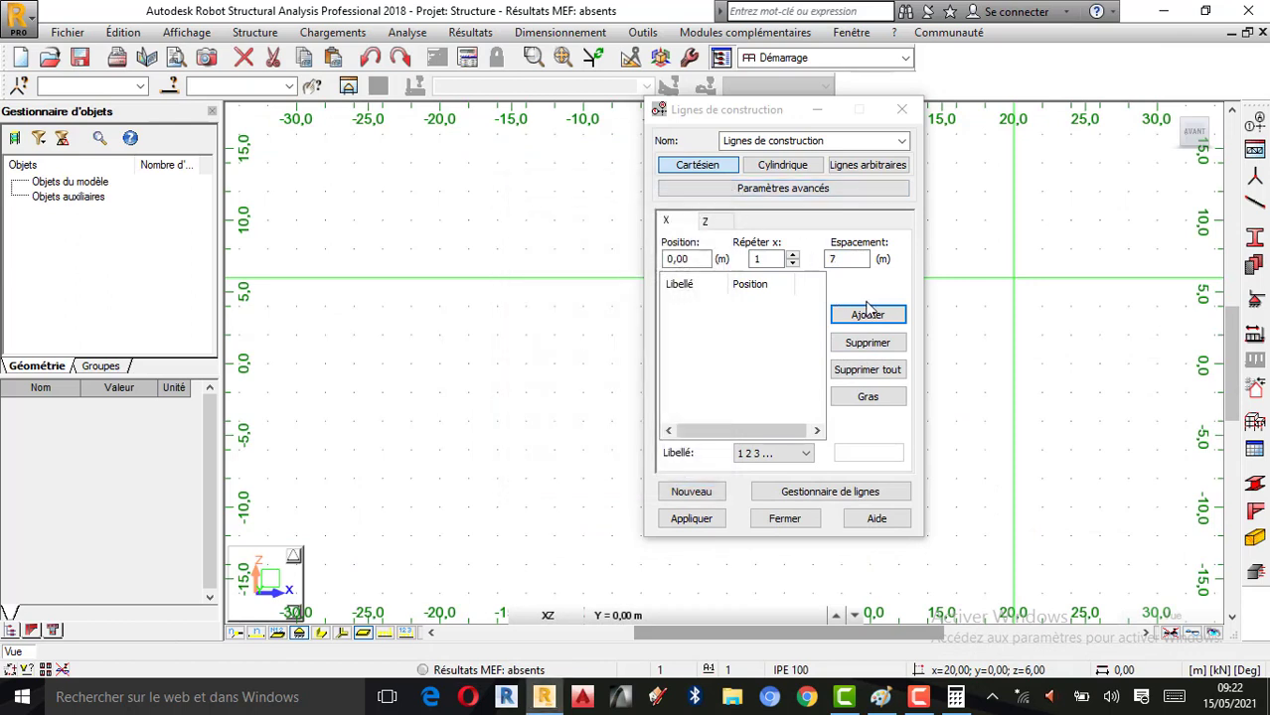
left_click(868, 314)
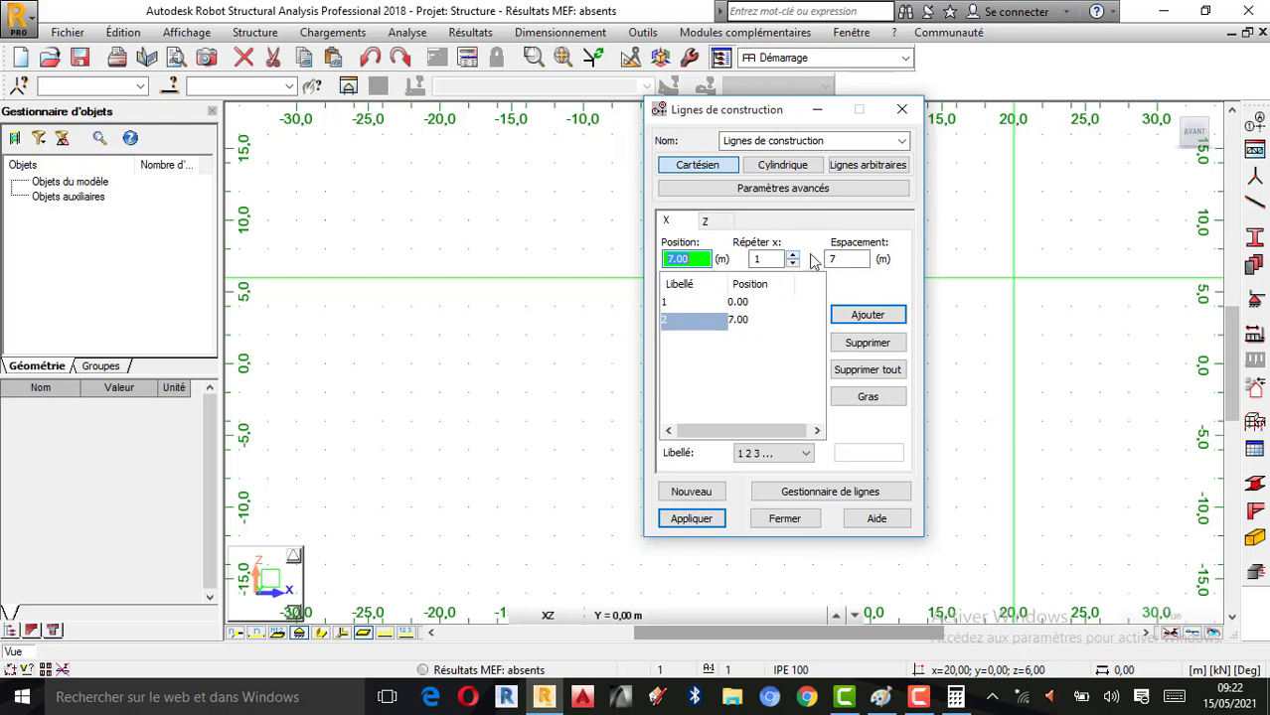
- Add another X construction line at 1,5 m spacing and compare it with the overhang a in the Paint exercise
double_click(845, 260)
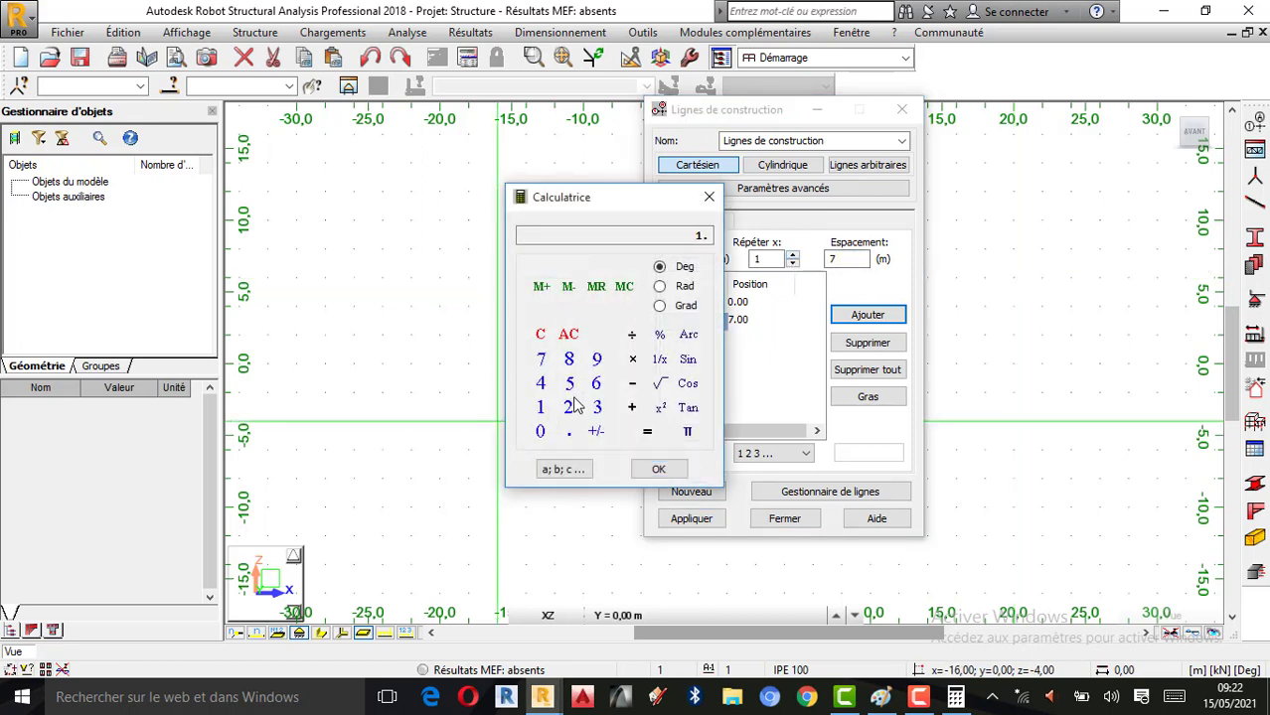
left_click(657, 468)
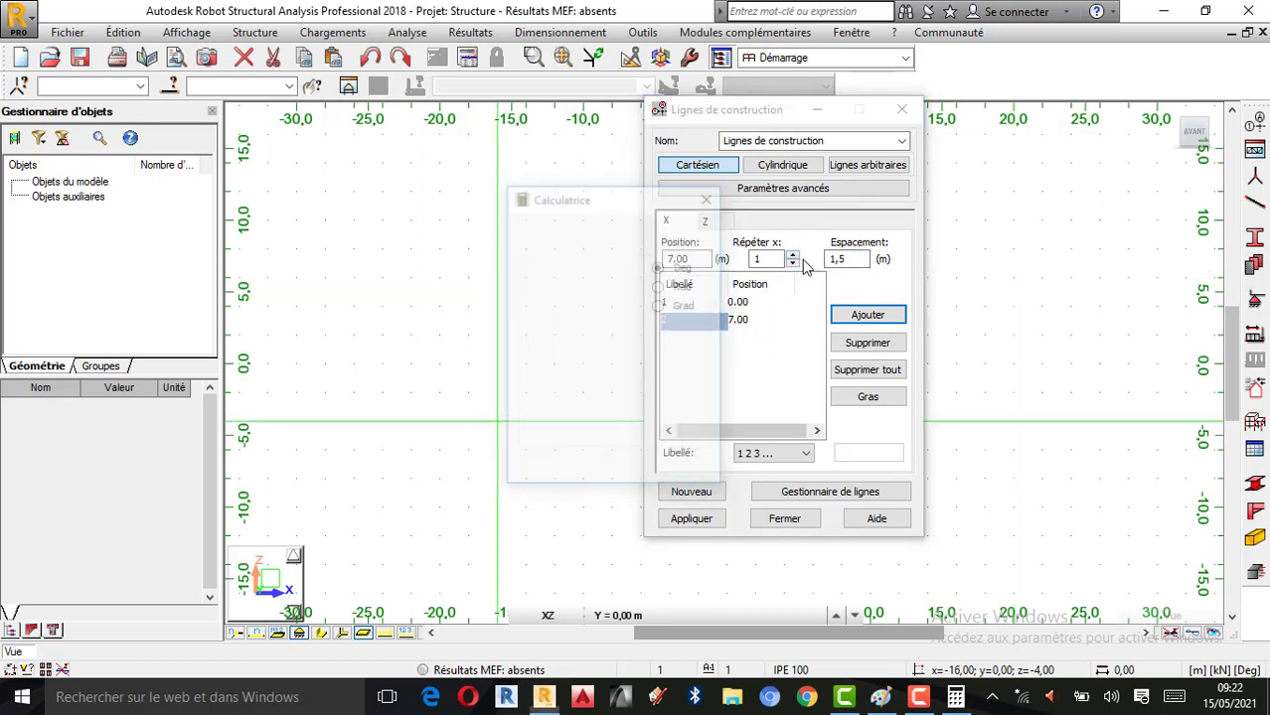
left_click(851, 317)
left_click(881, 698)
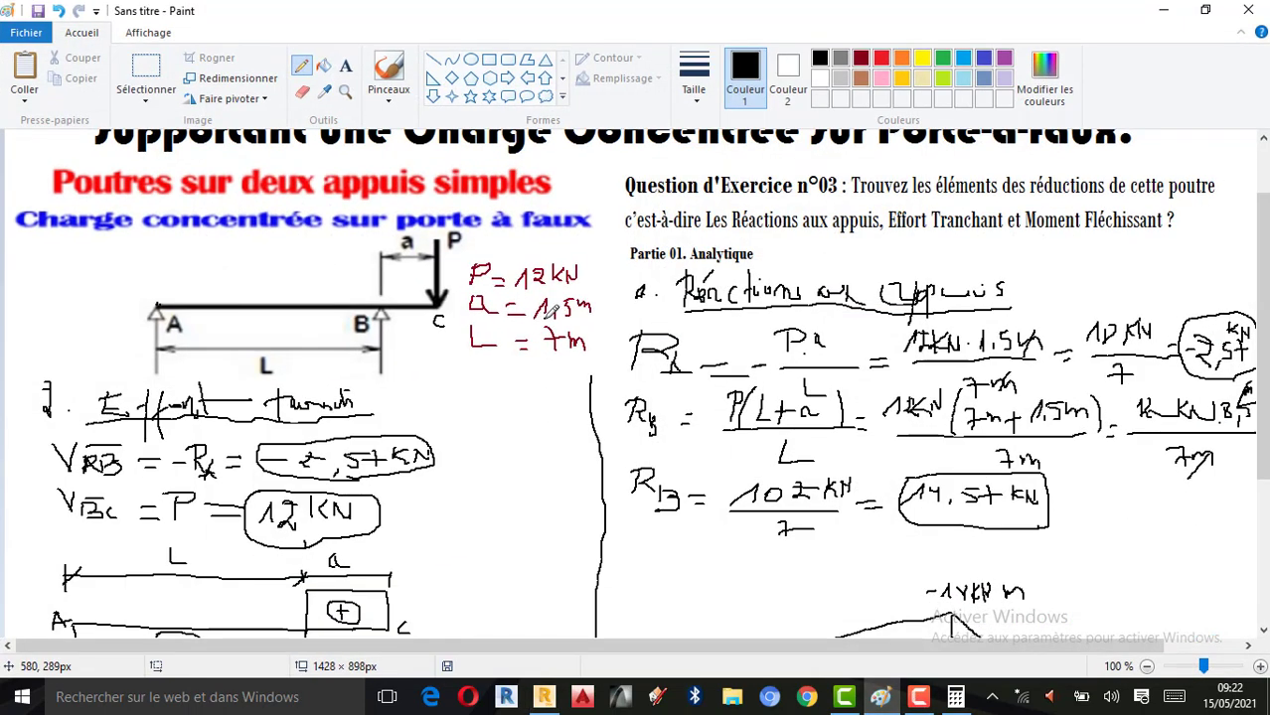
left_click(544, 697)
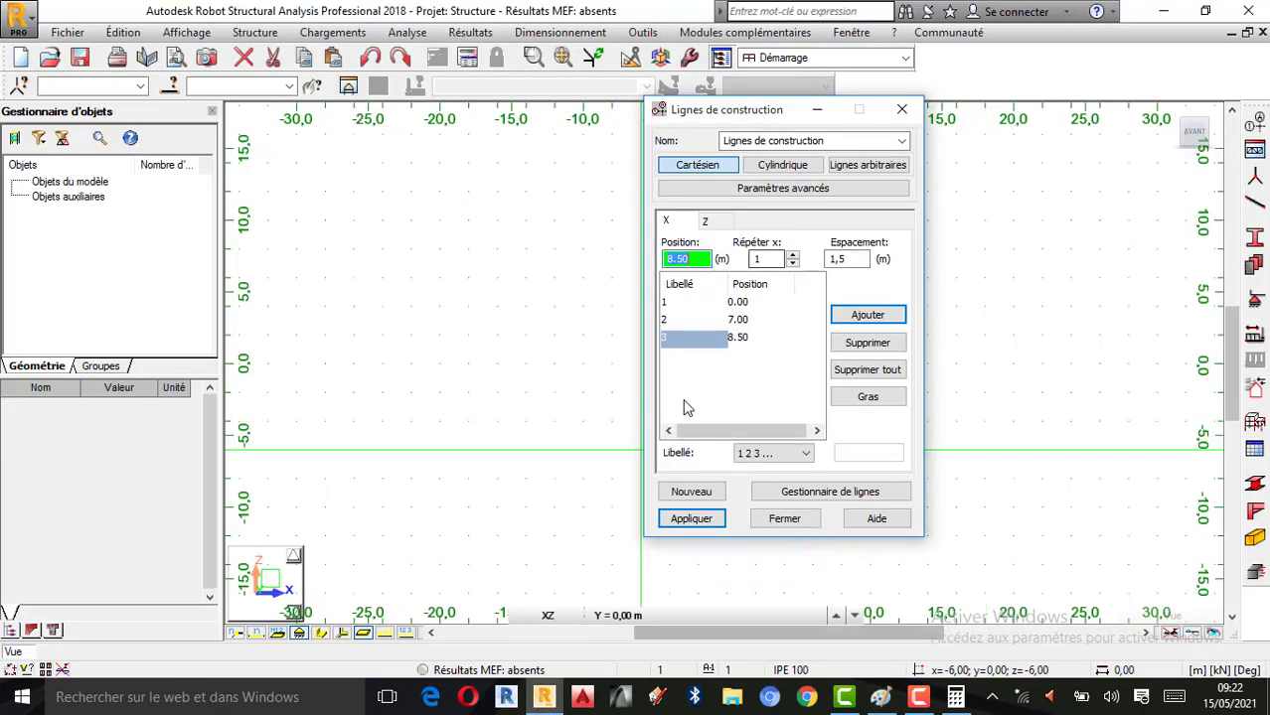
- Add a Z construction line at 0 m, apply the grid and close the construction line settings
left_click(722, 231)
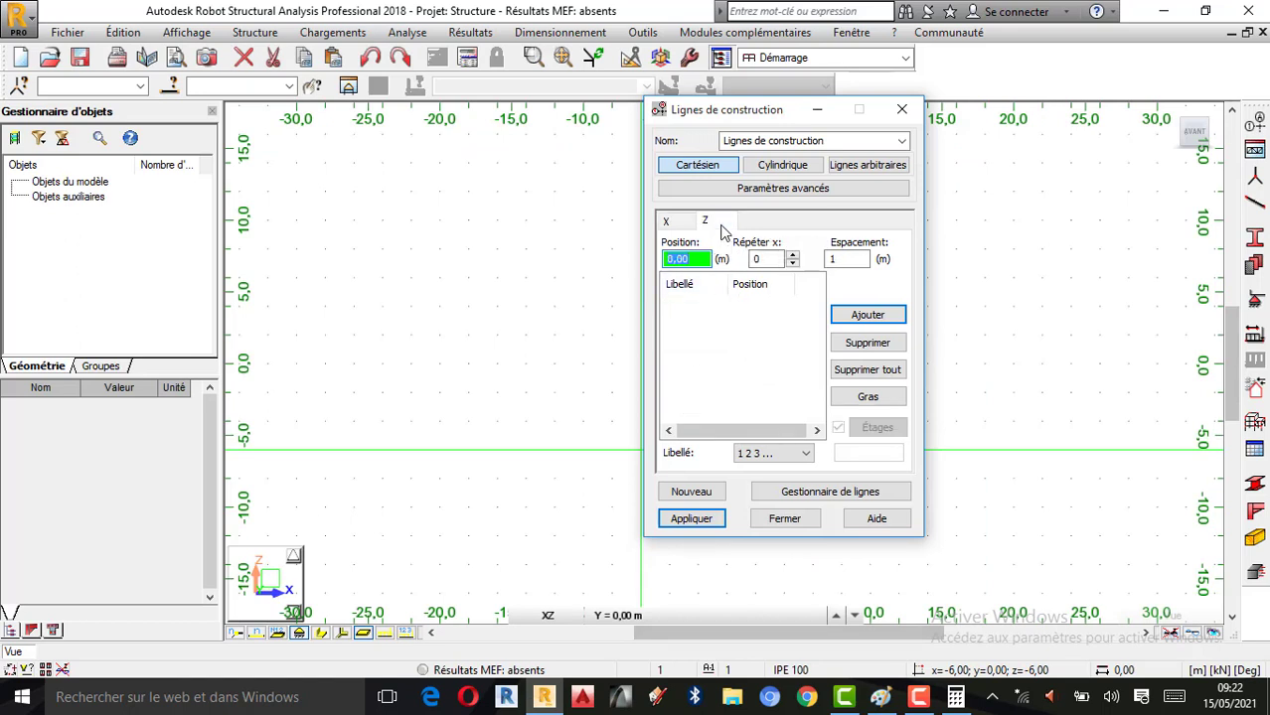
left_click(862, 315)
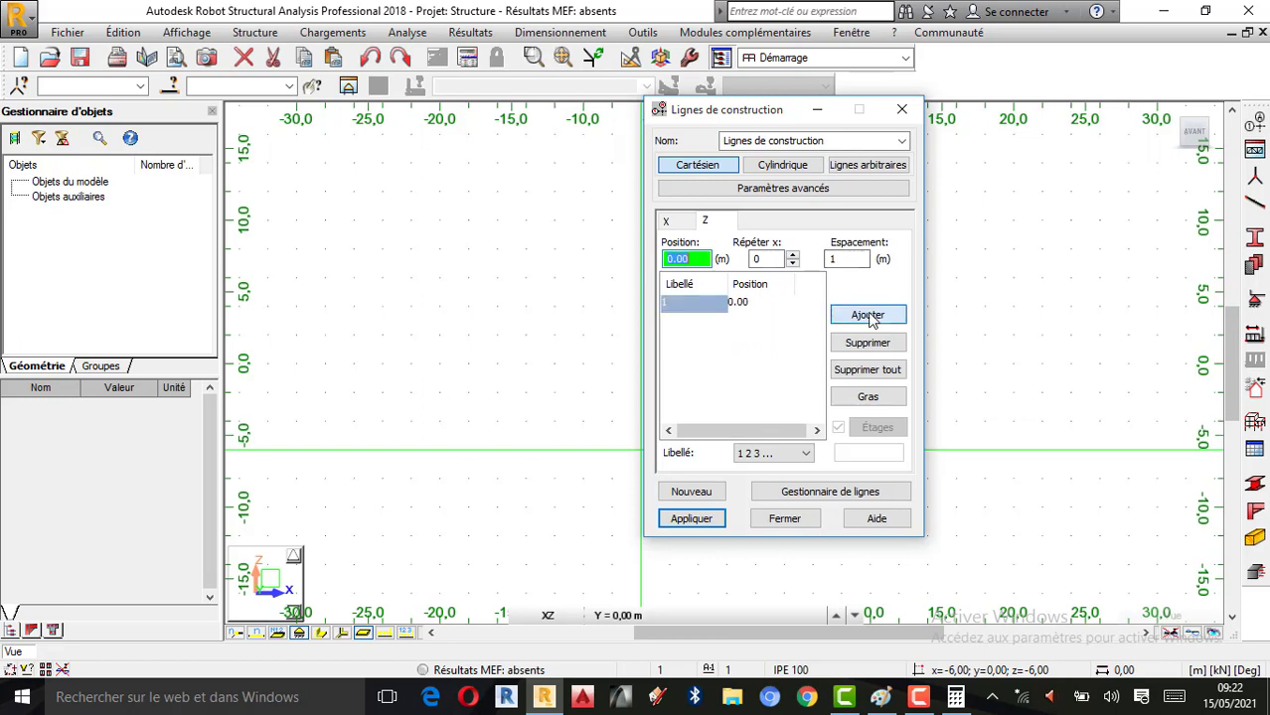
left_click(697, 520)
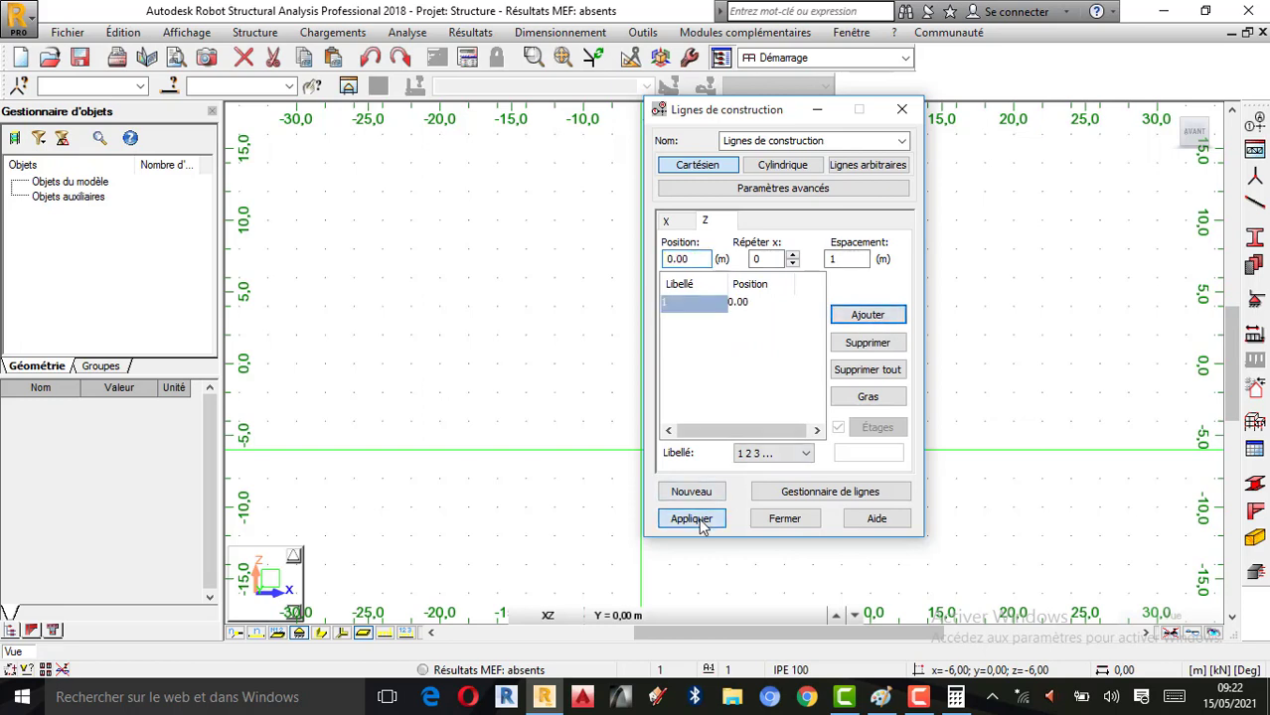
left_click(792, 521)
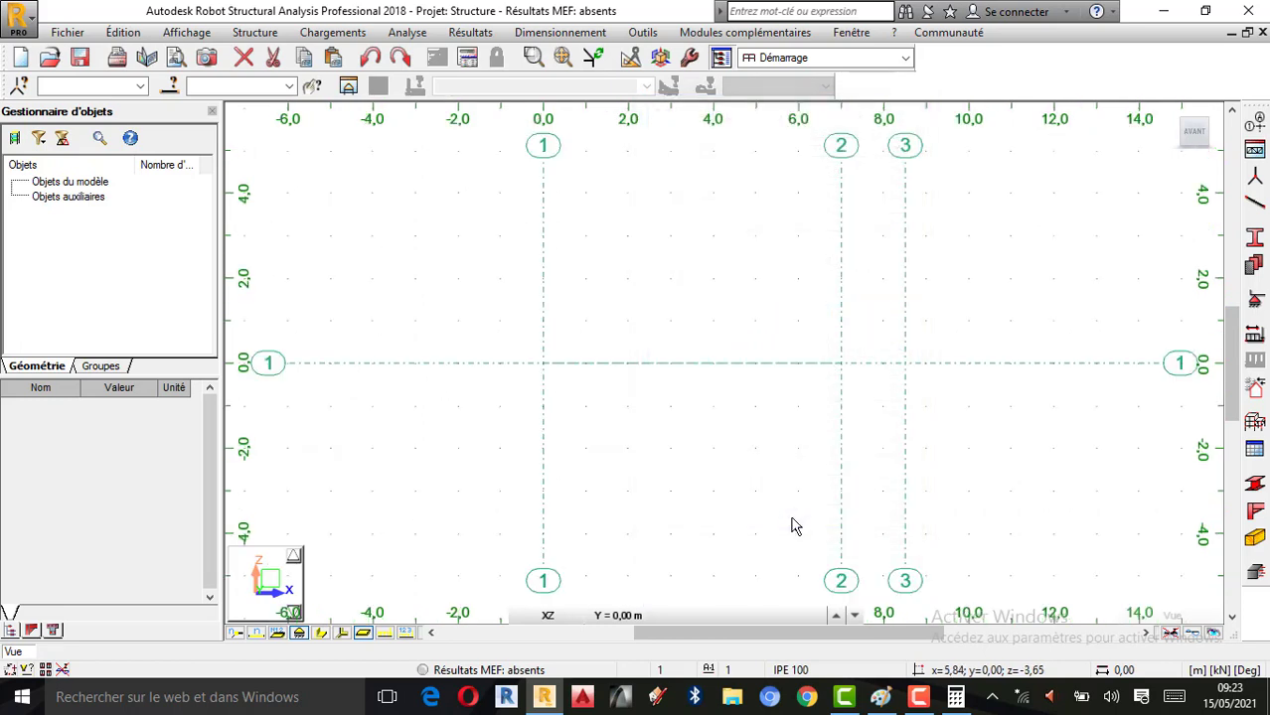
left_click(1256, 205)
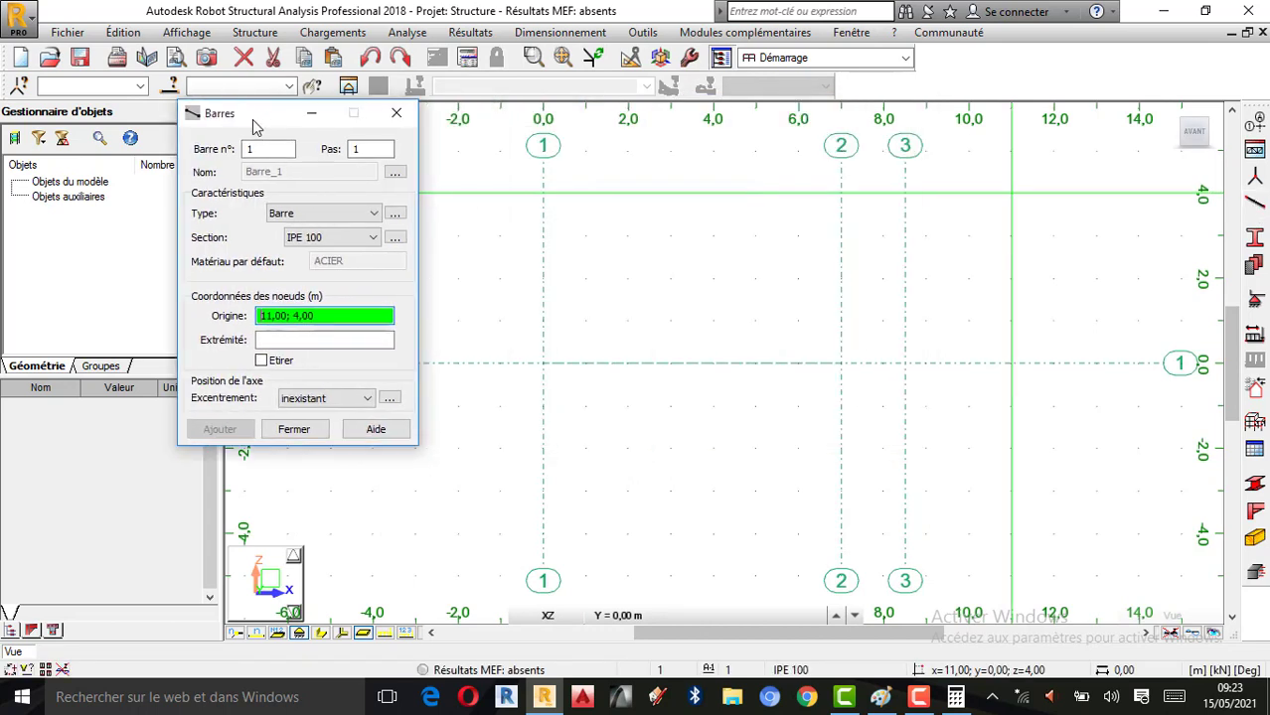
left_click_drag(734, 119, 190, 128)
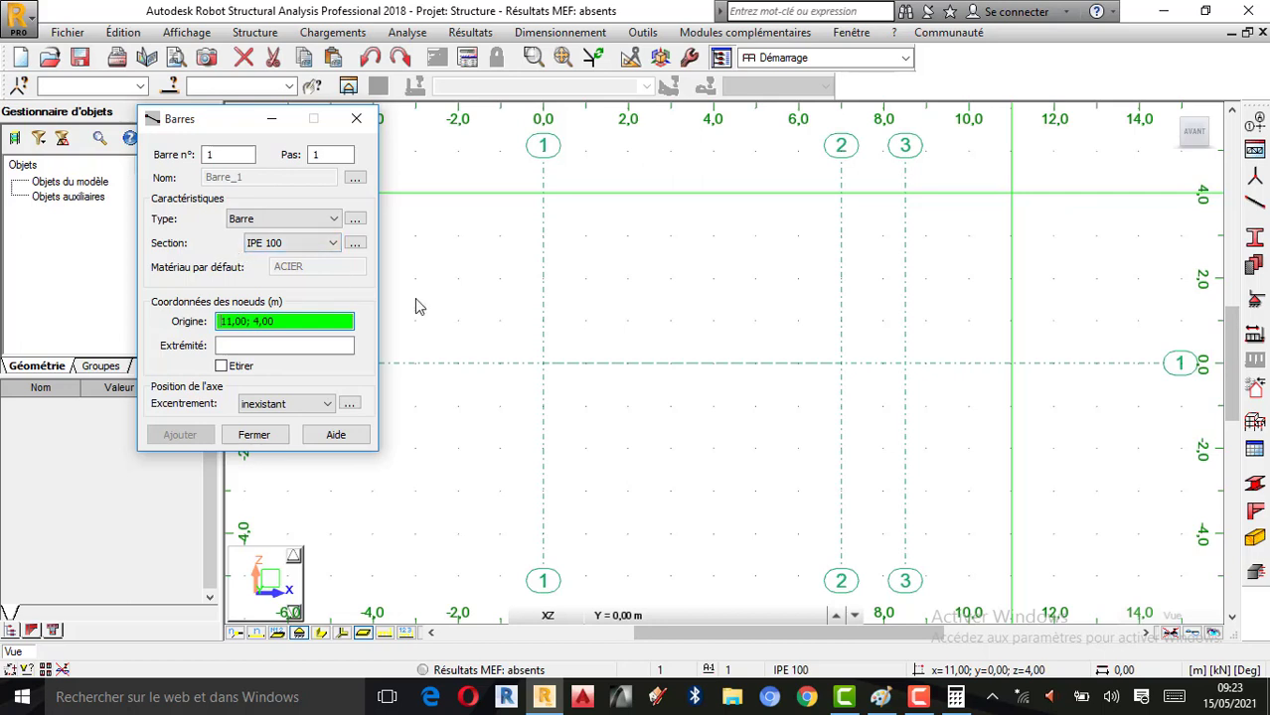
left_click(542, 363)
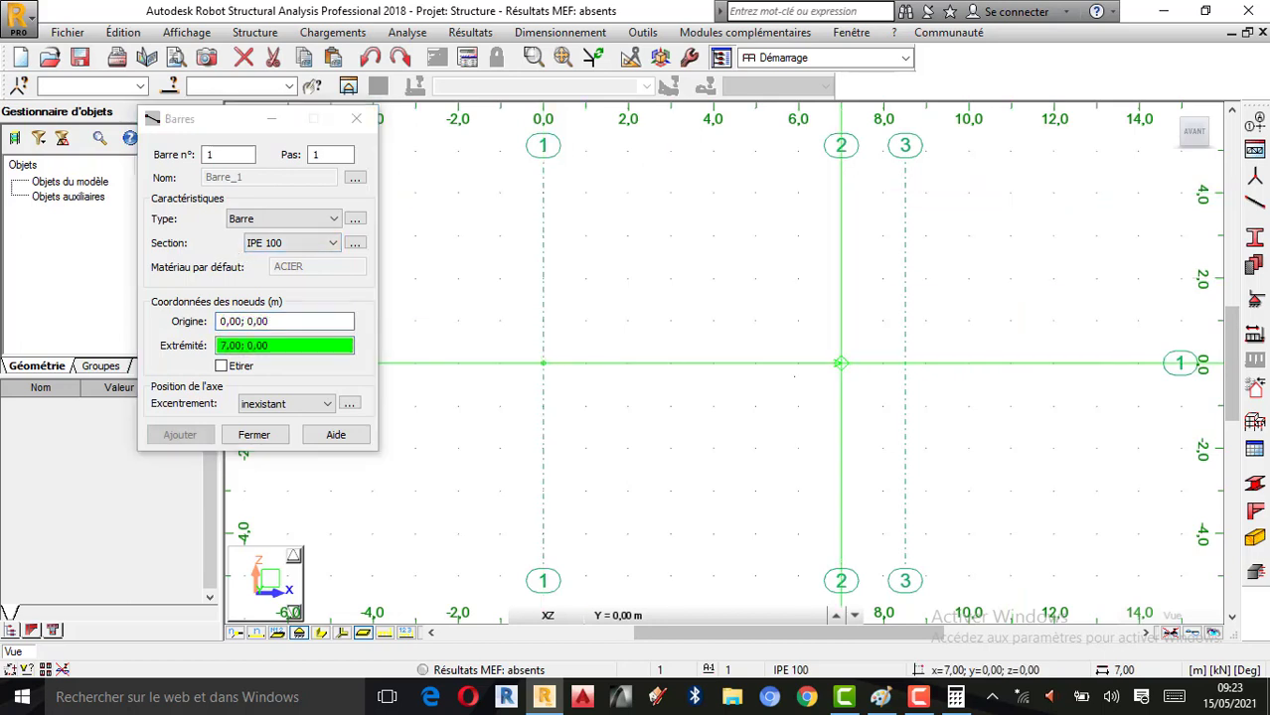
left_click(220, 366)
left_click(840, 363)
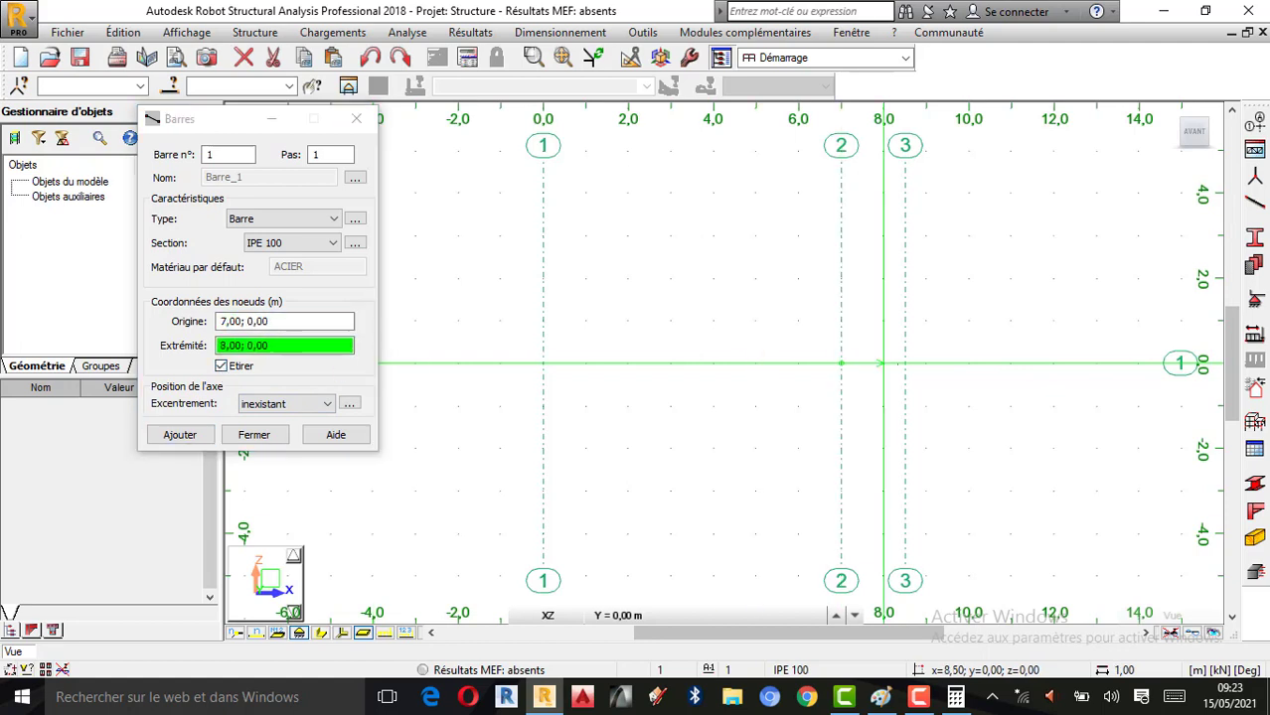
left_click(883, 363)
left_click(904, 362)
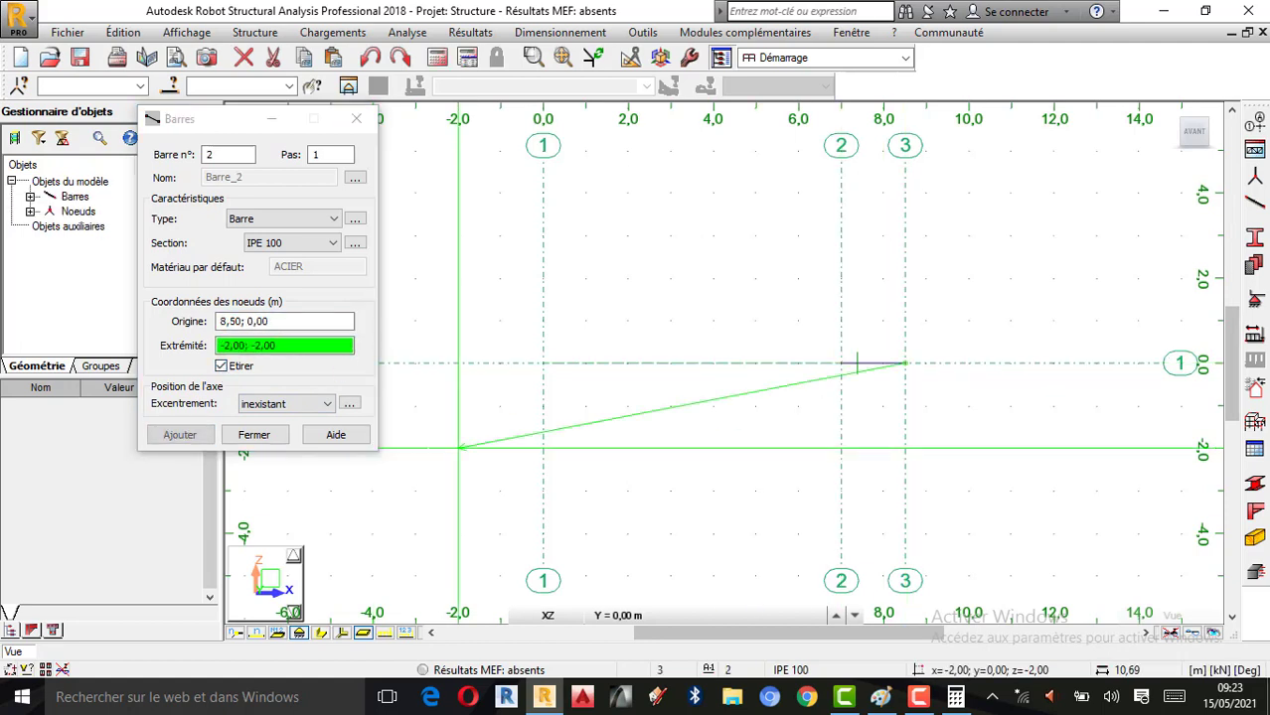
left_click(253, 435)
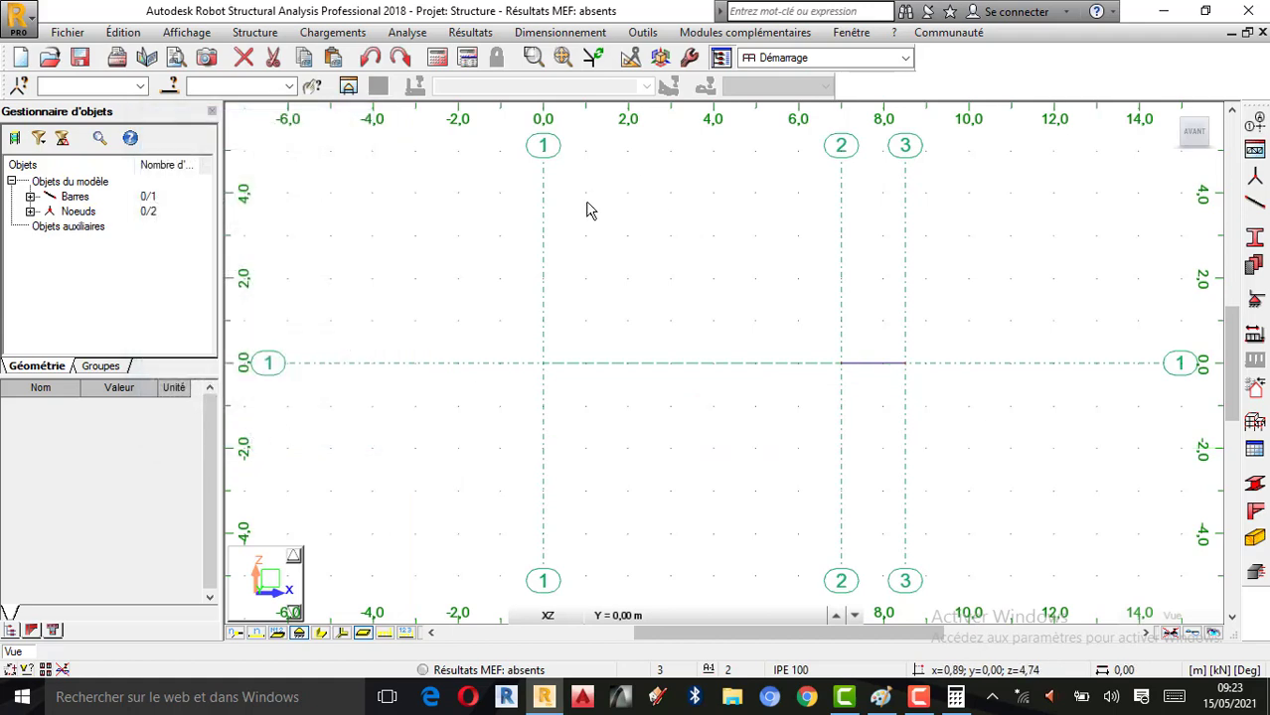
left_click(375, 62)
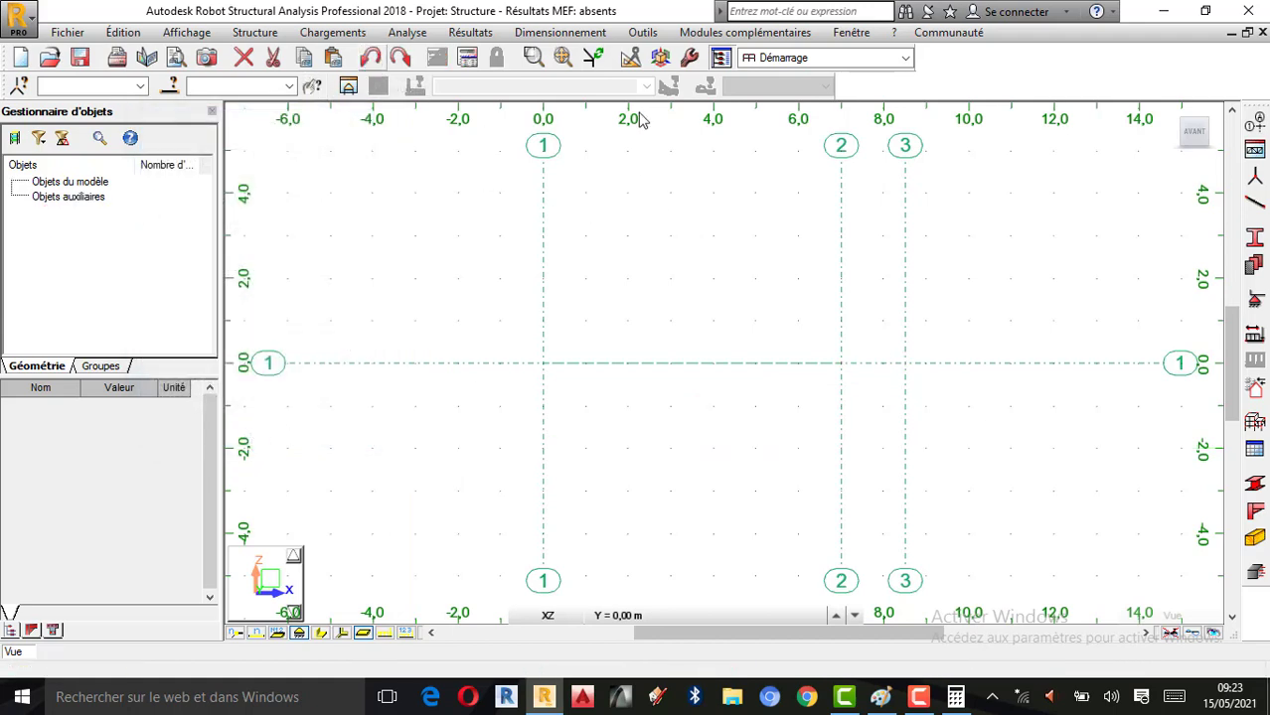
- Draw two chained IPE 100 bars with the Etirer option, from (0; 0) to (7; 0) and on to (8,5; 0)
left_click(1254, 202)
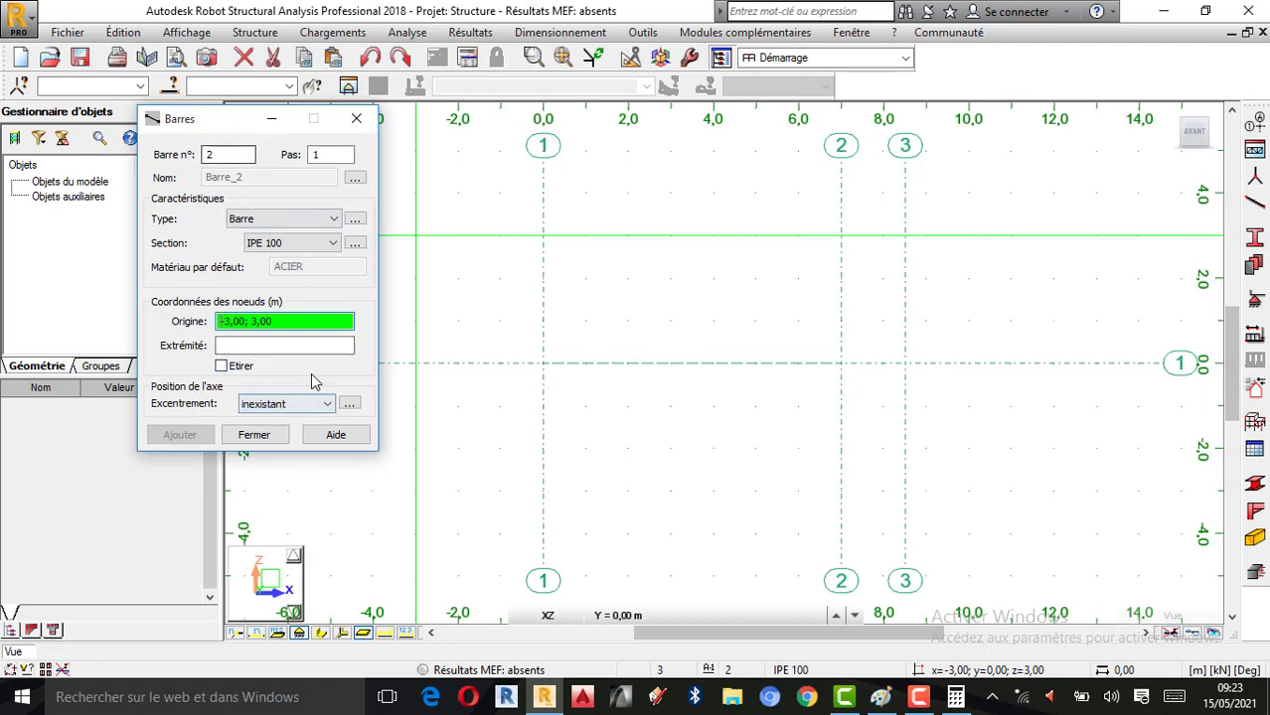
left_click(544, 364)
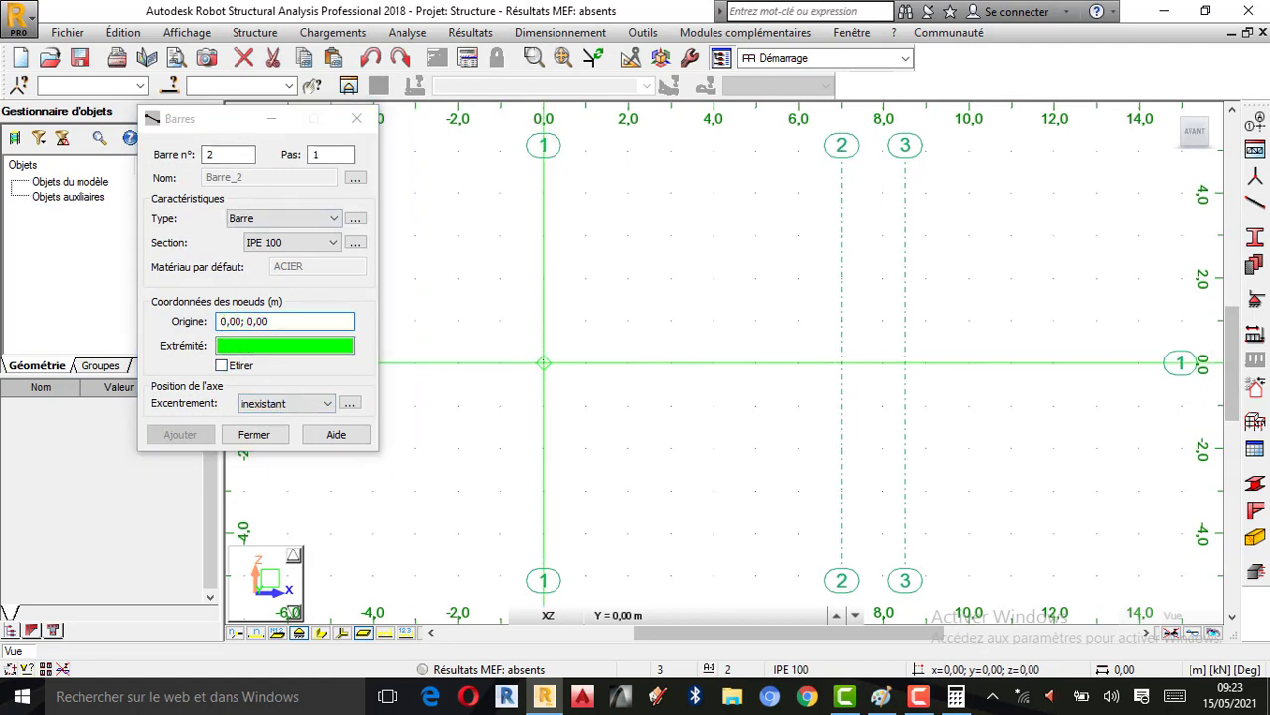
left_click(221, 367)
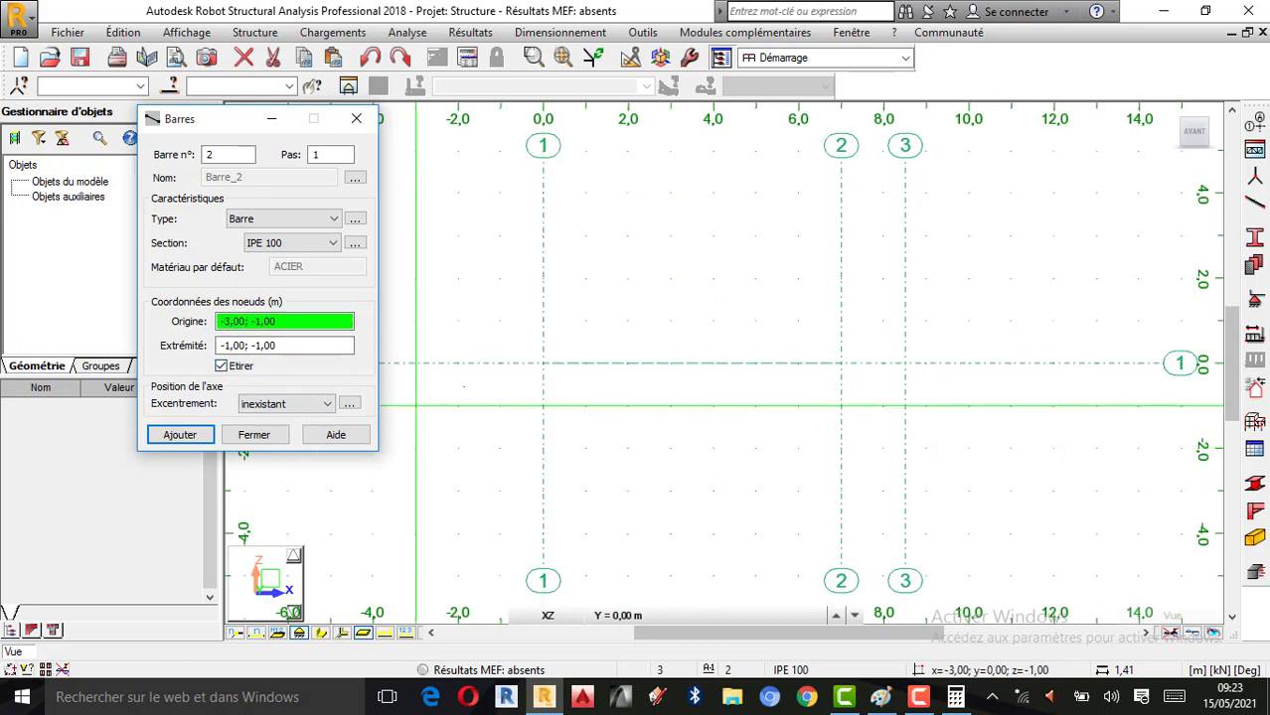
left_click(543, 364)
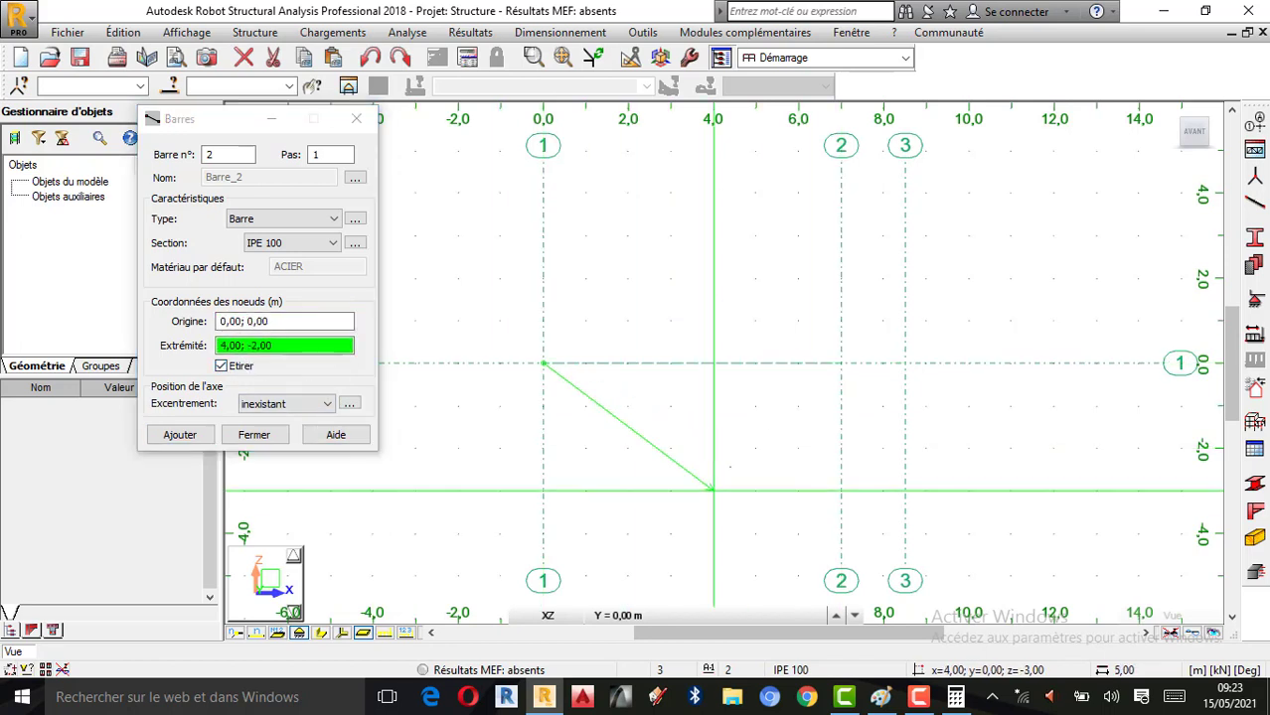
left_click(840, 363)
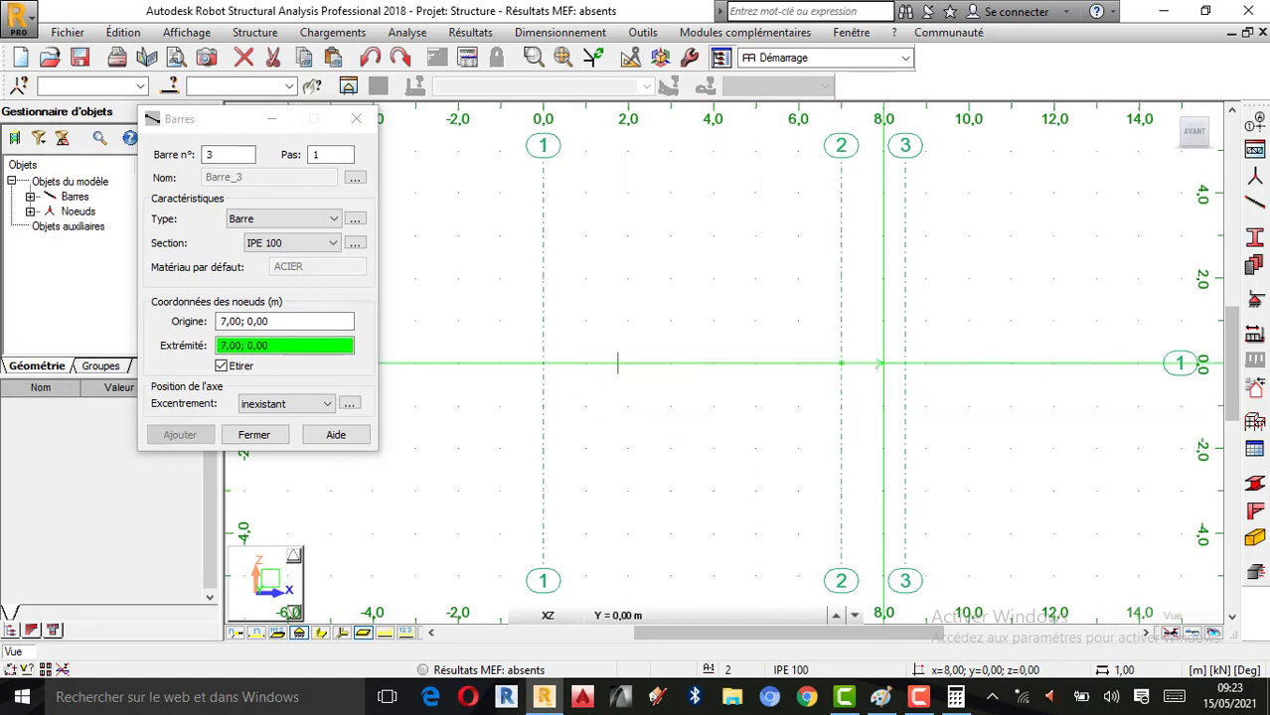
left_click(904, 363)
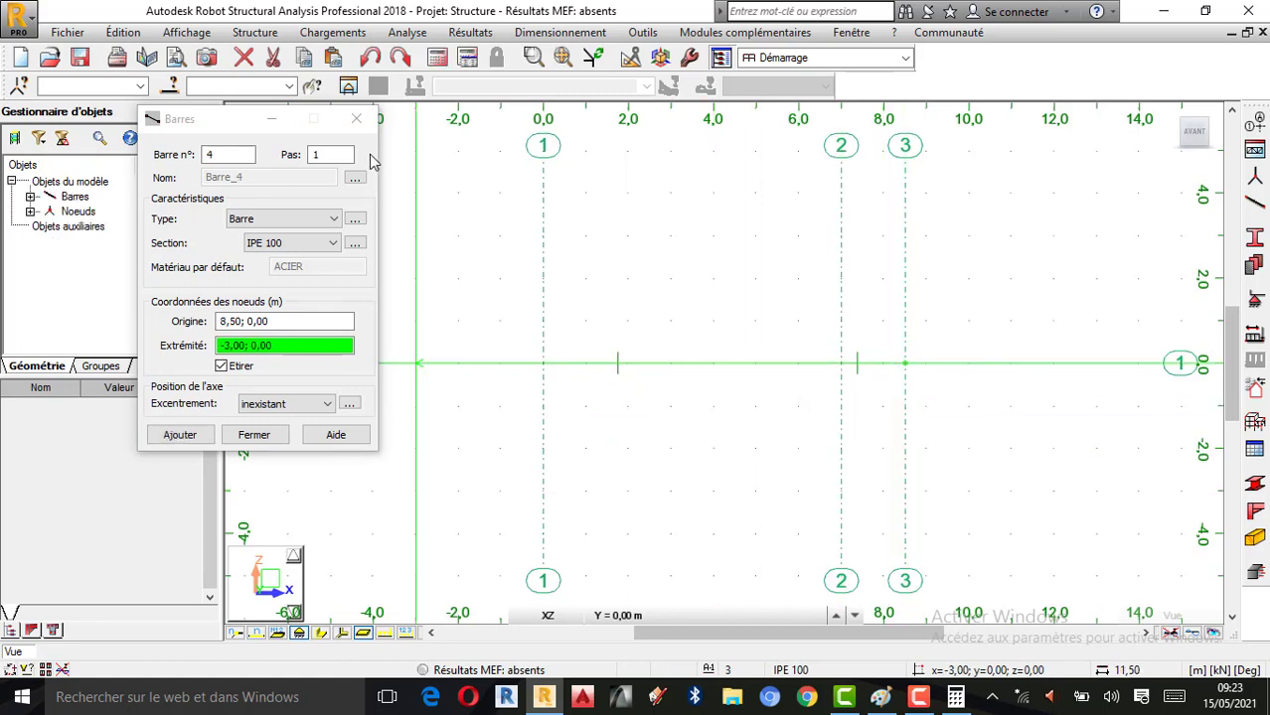
left_click(356, 118)
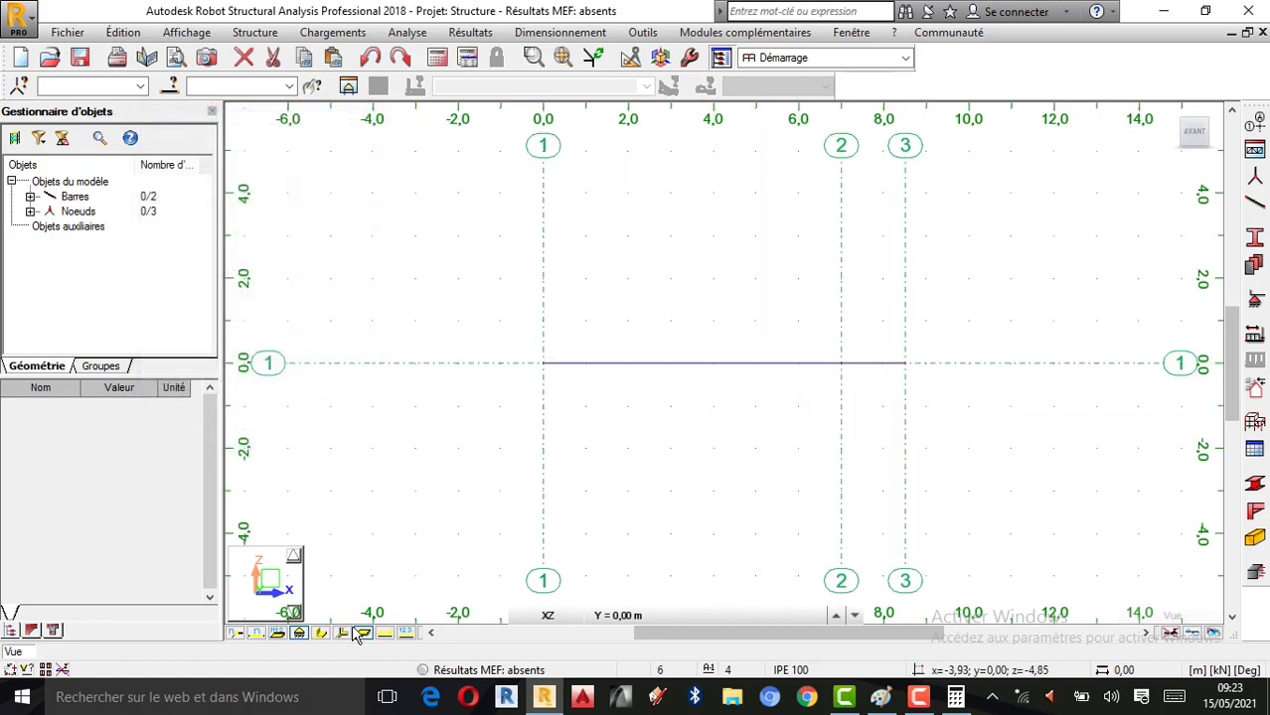
- Display the section shapes of the bars to inspect the beam, and switch them off again
left_click(256, 634)
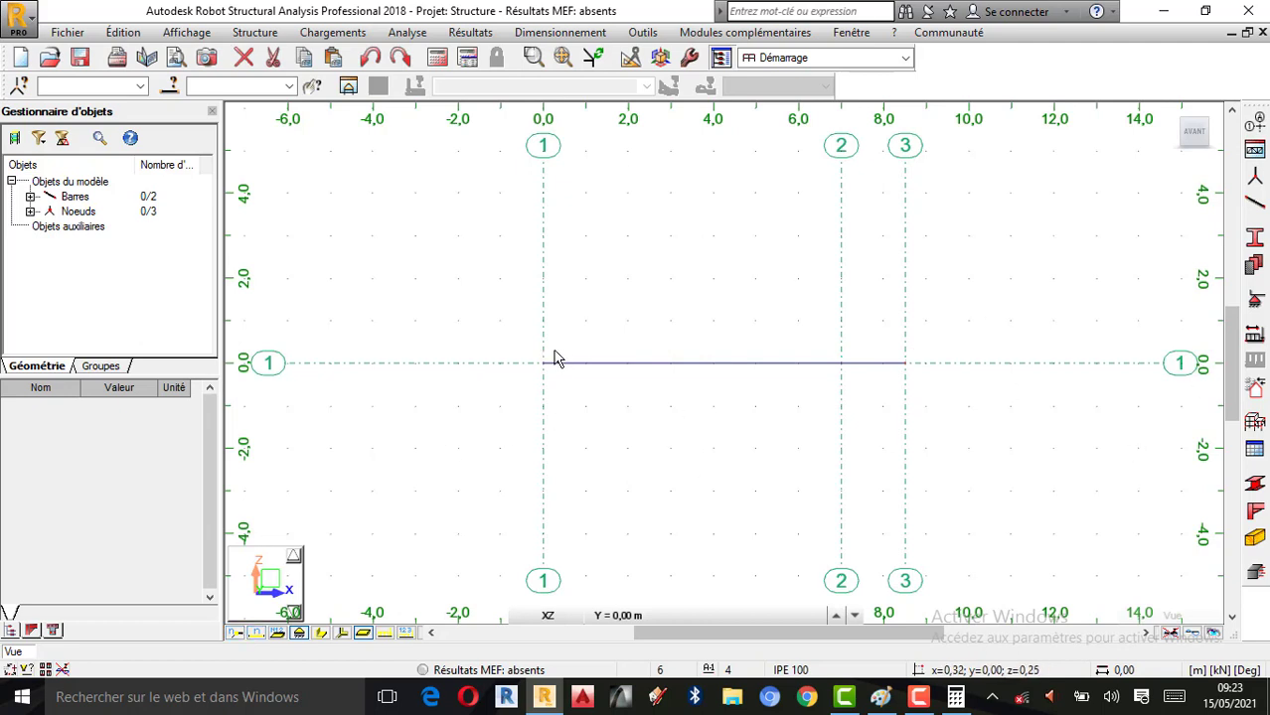
left_click(319, 634)
scroll(767, 376, "up", 2)
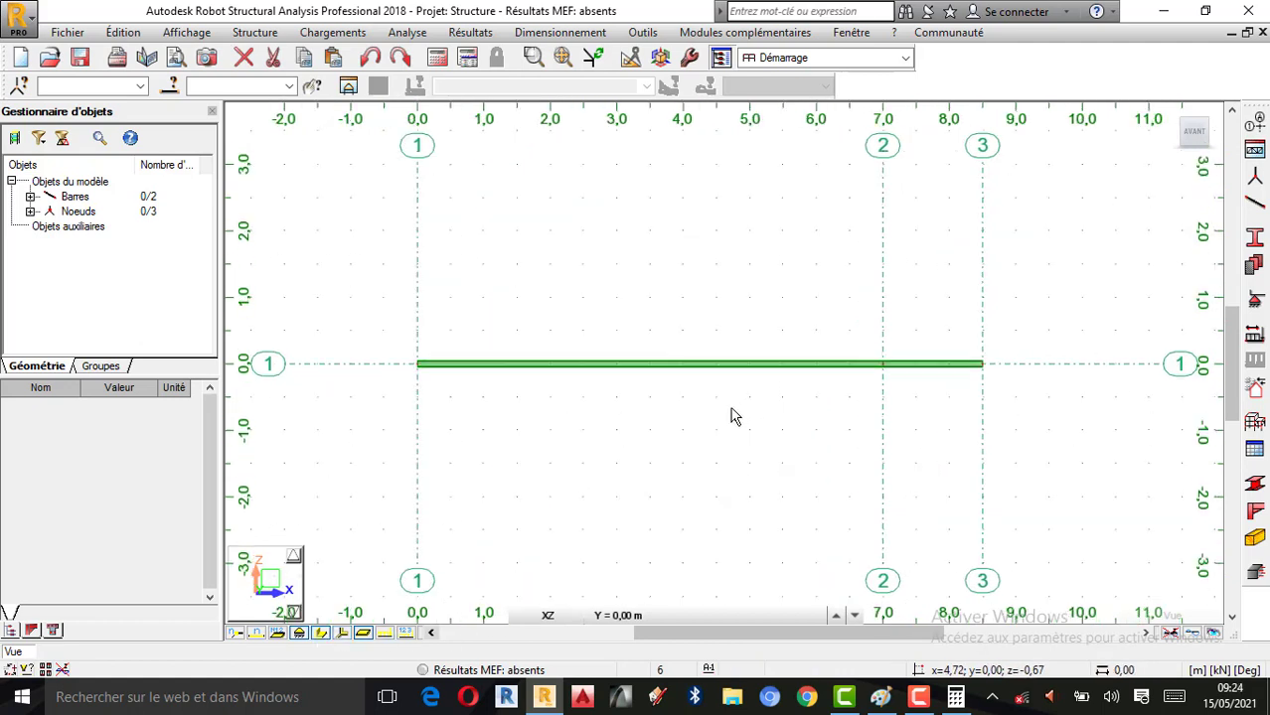
scroll(733, 416, "down", 1)
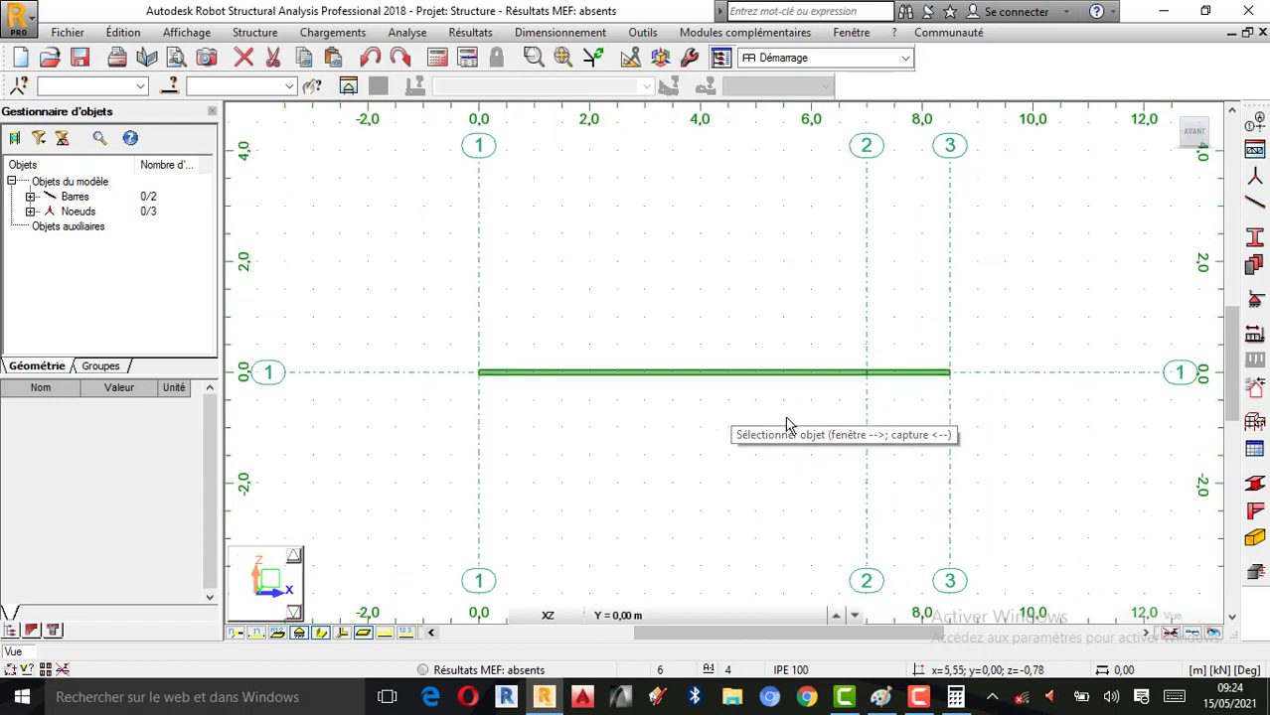
left_click(321, 634)
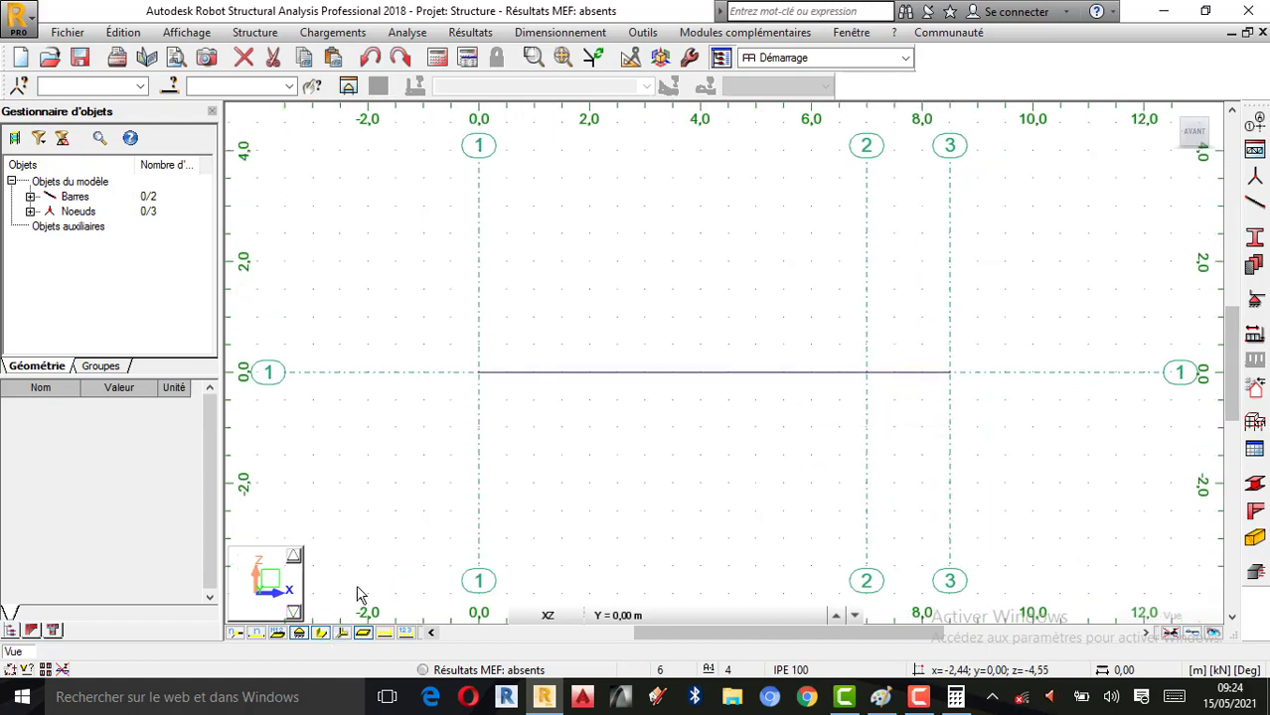
- Assign an Appui simple support to the beam node at x = 0 and a Rotule support to the node at x = 7 m
left_click(1253, 300)
left_click_drag(740, 114, 155, 145)
left_click(171, 234)
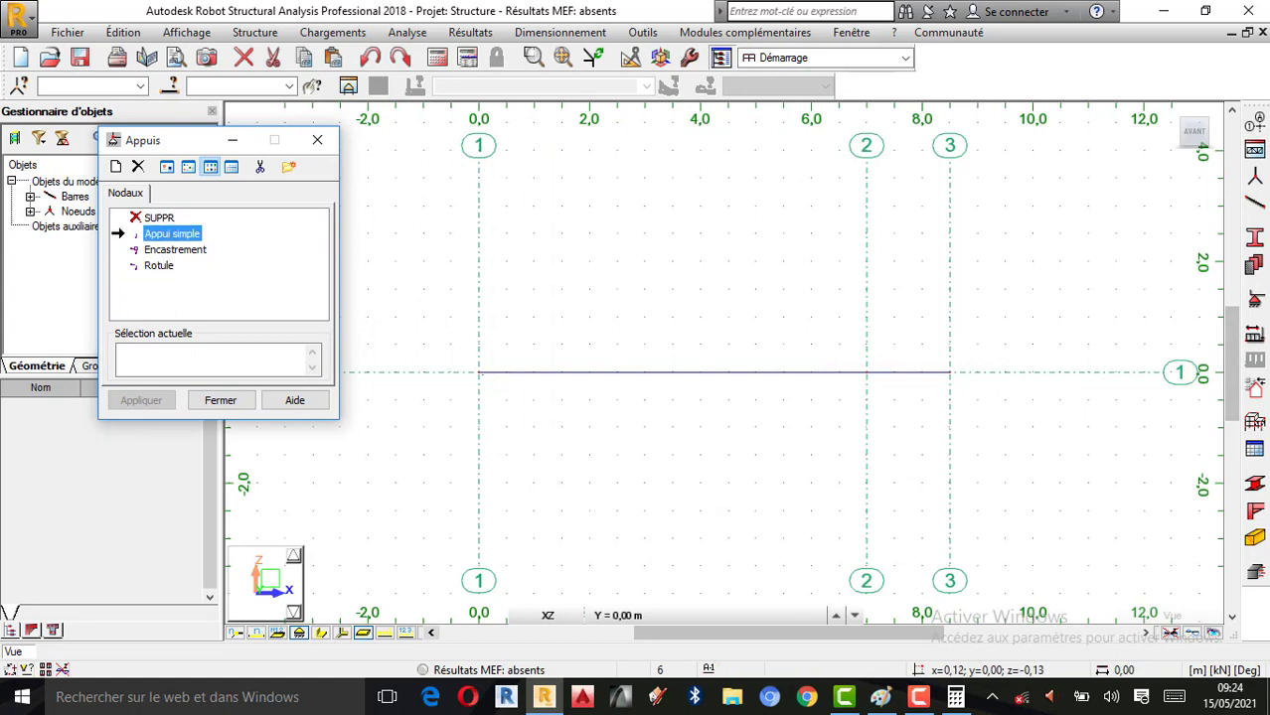
left_click(478, 374)
left_click(158, 266)
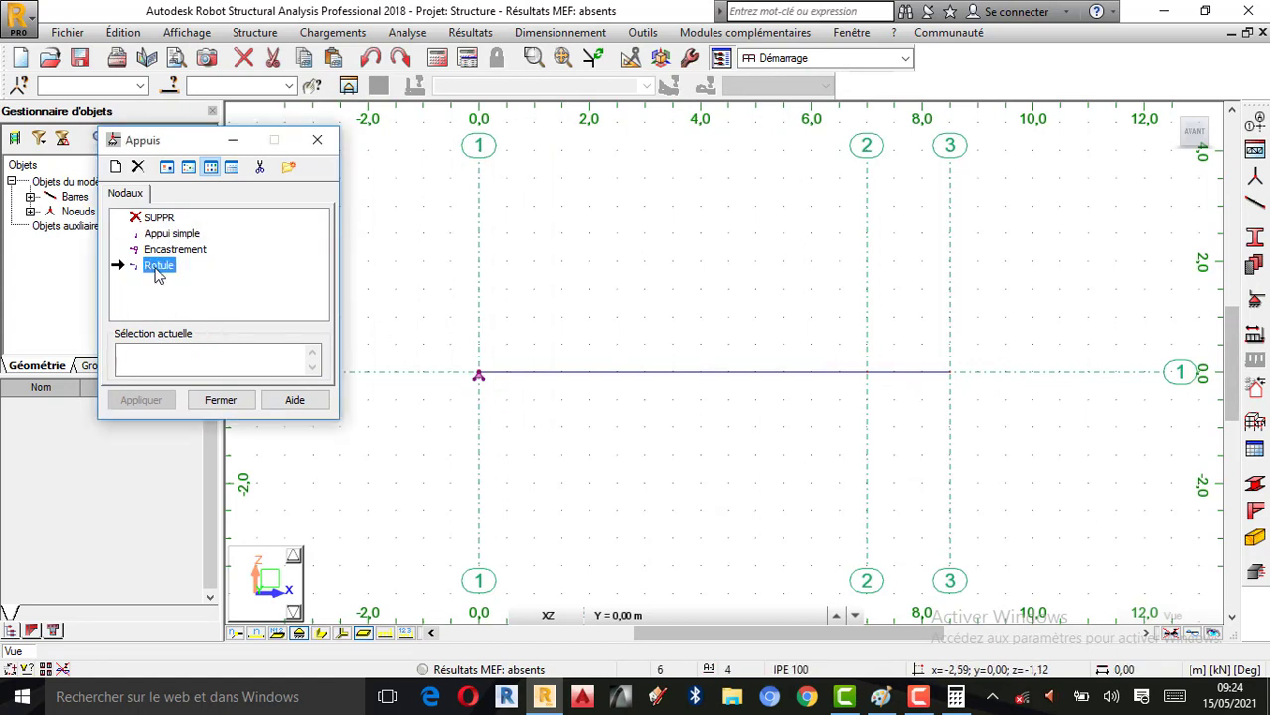
left_click(867, 376)
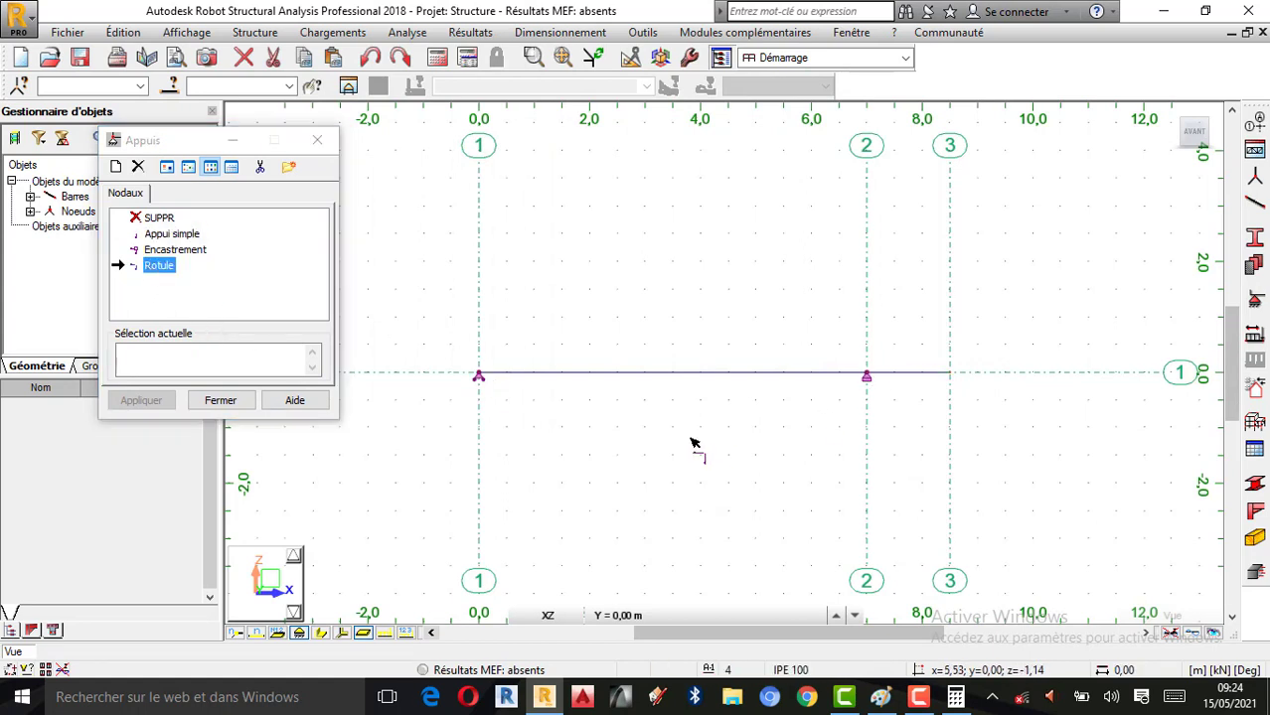
left_click(334, 142)
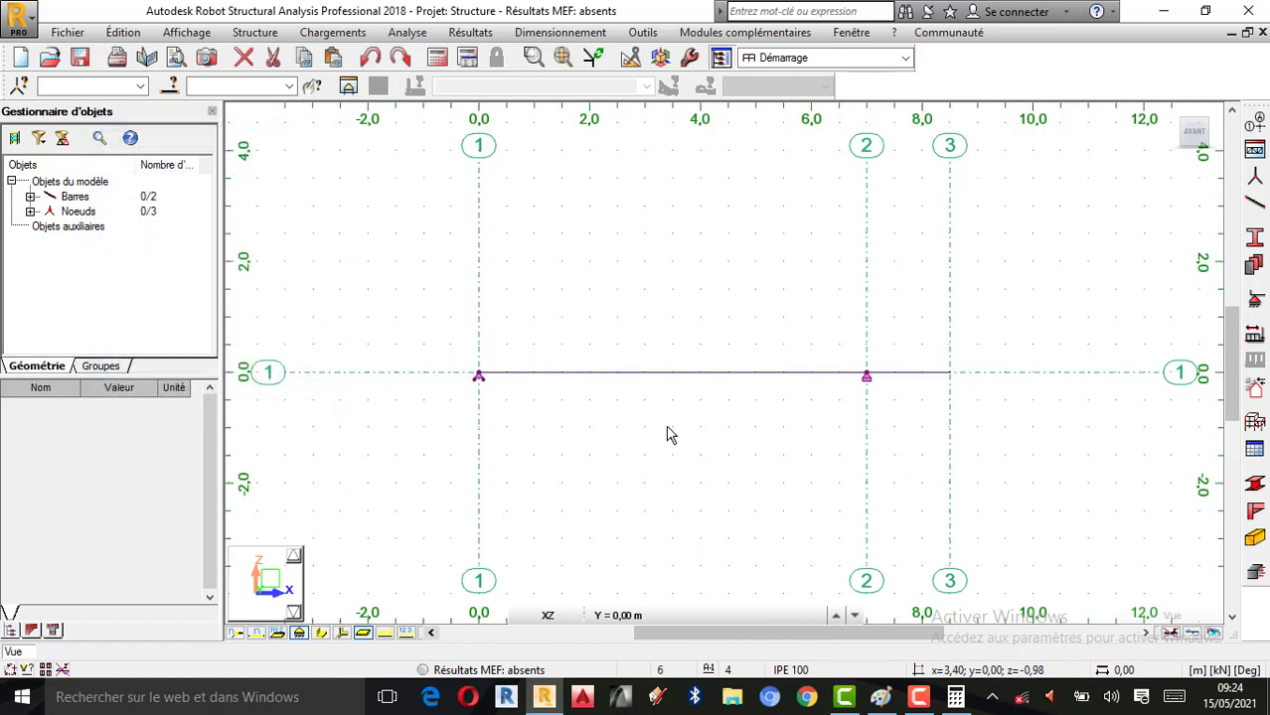
- Add dimension lines for the span between the supports and for the overhang, both placed 1 m below the beam
left_click(641, 33)
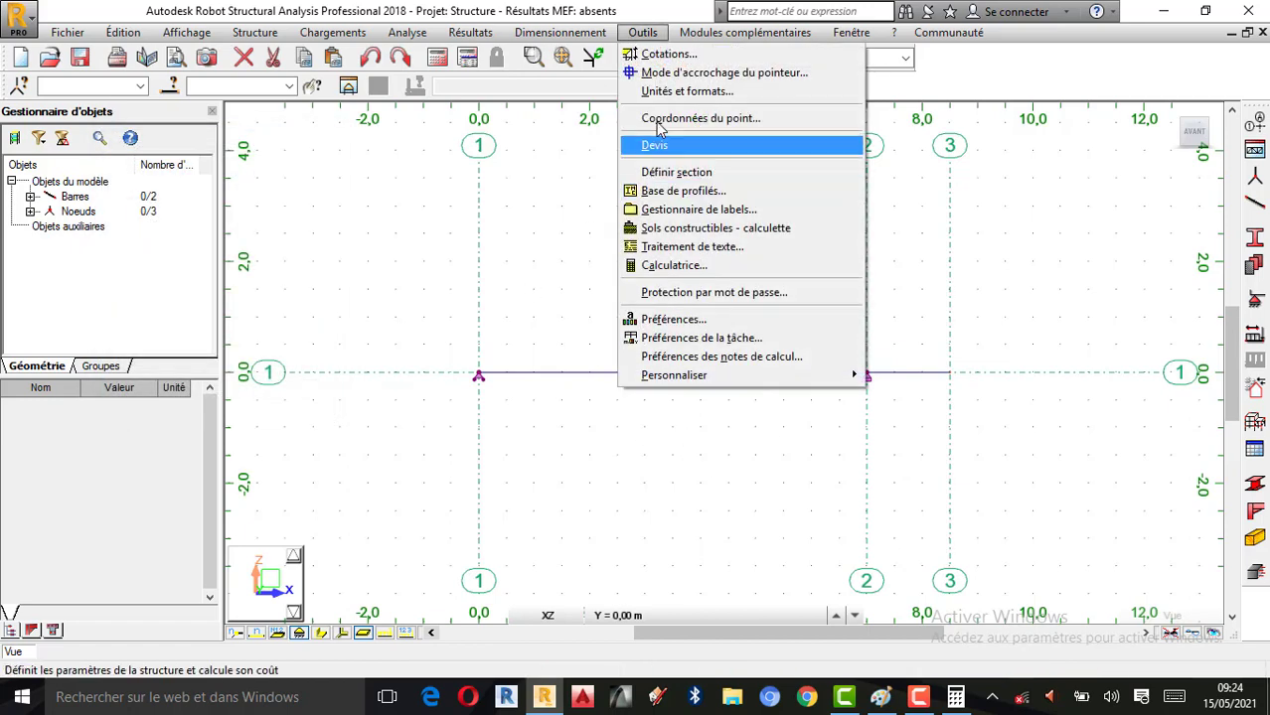
left_click(664, 50)
left_click_drag(996, 117, 164, 130)
left_click(478, 377)
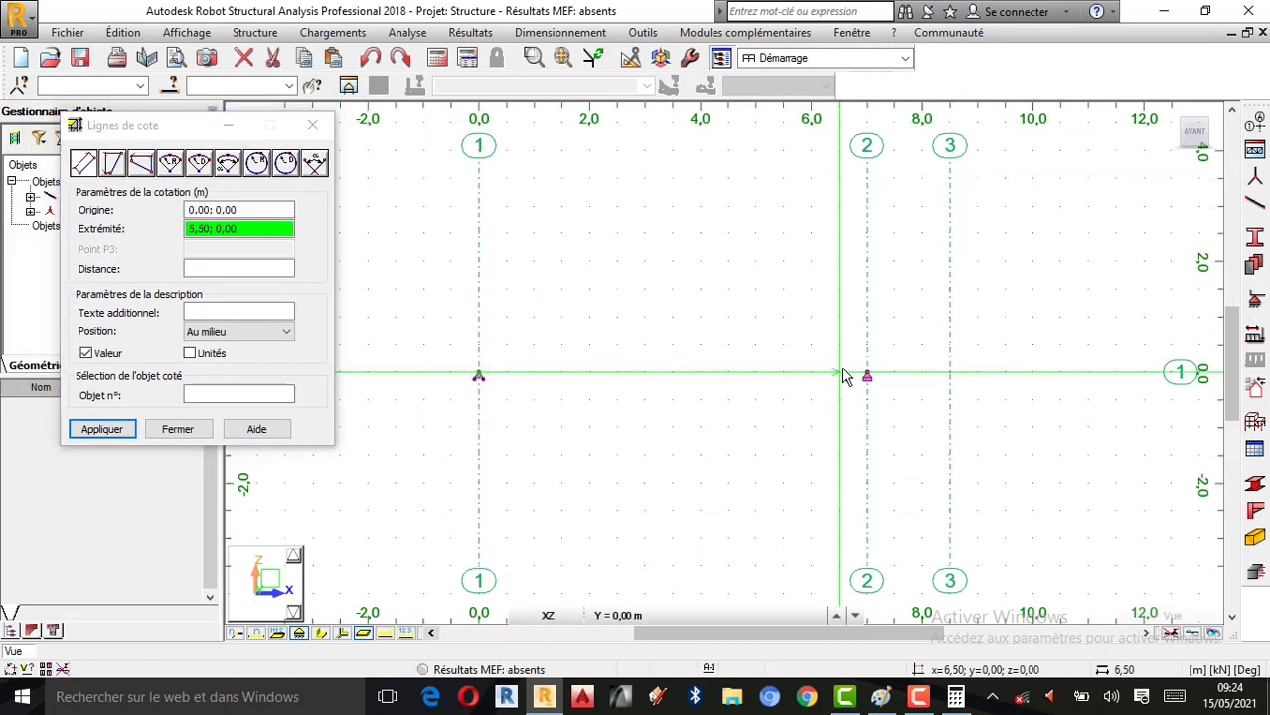
left_click(867, 376)
left_click(745, 425)
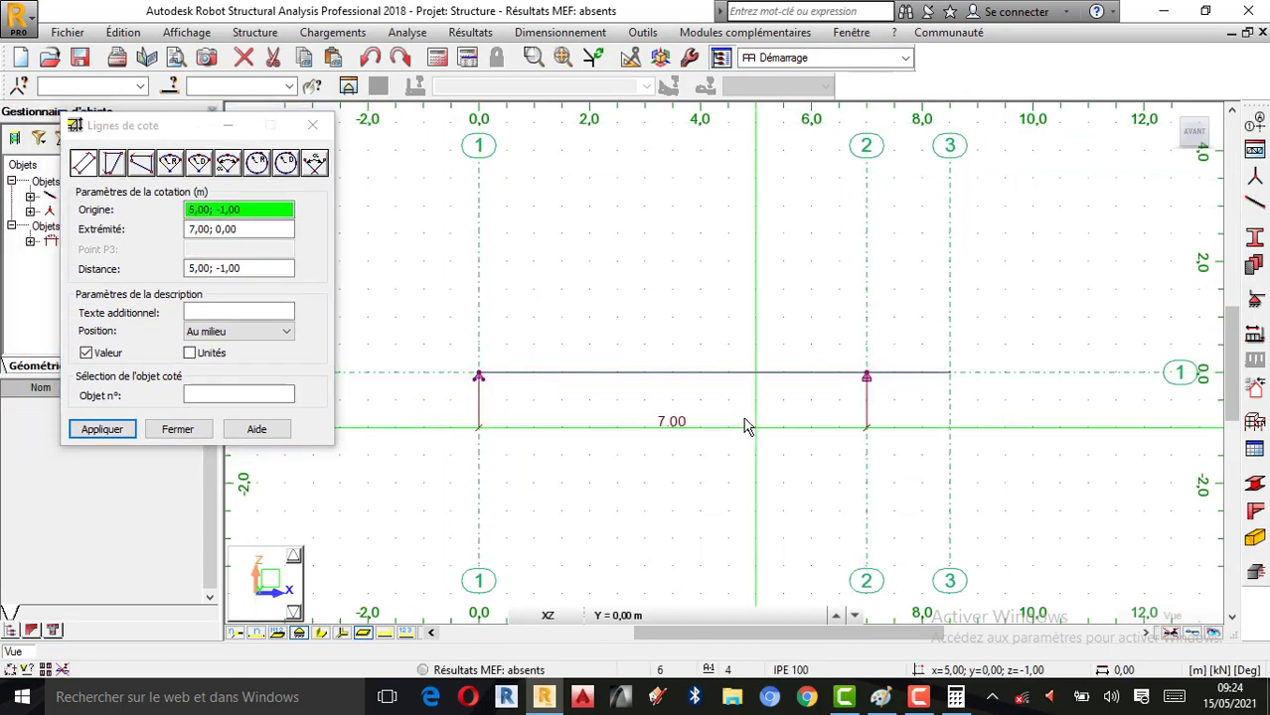
left_click(866, 377)
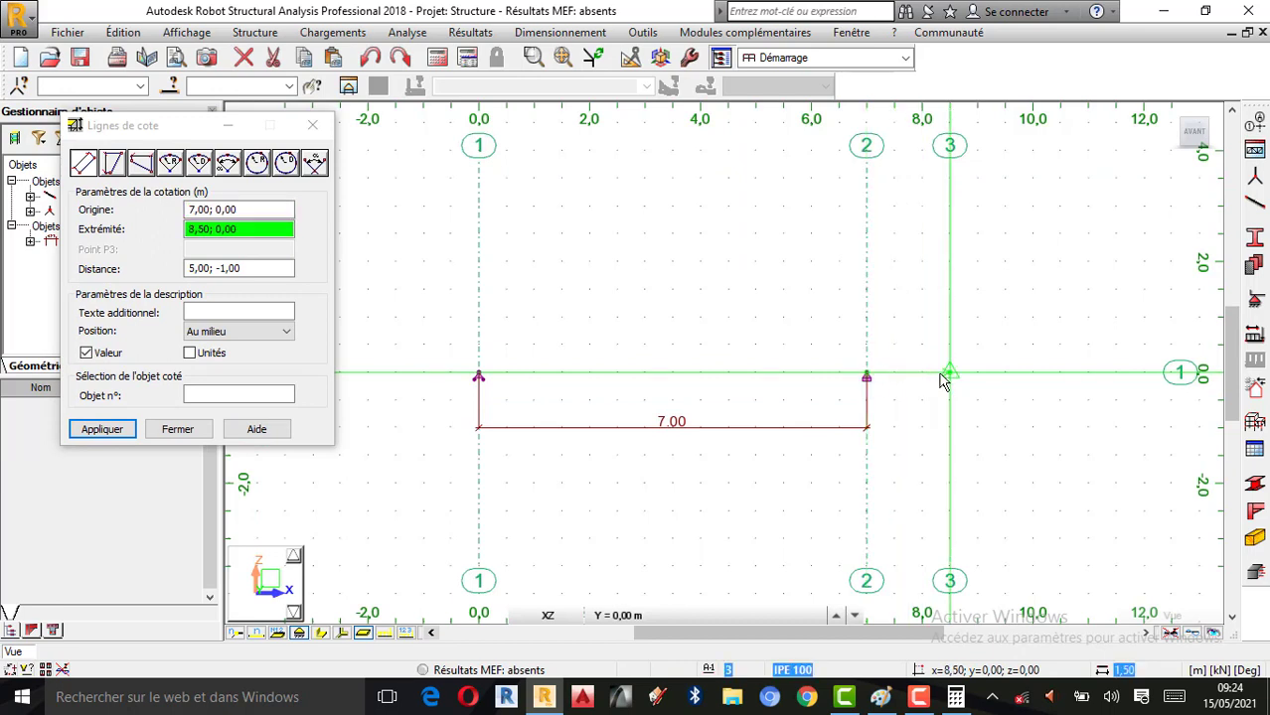
left_click(950, 377)
left_click(916, 427)
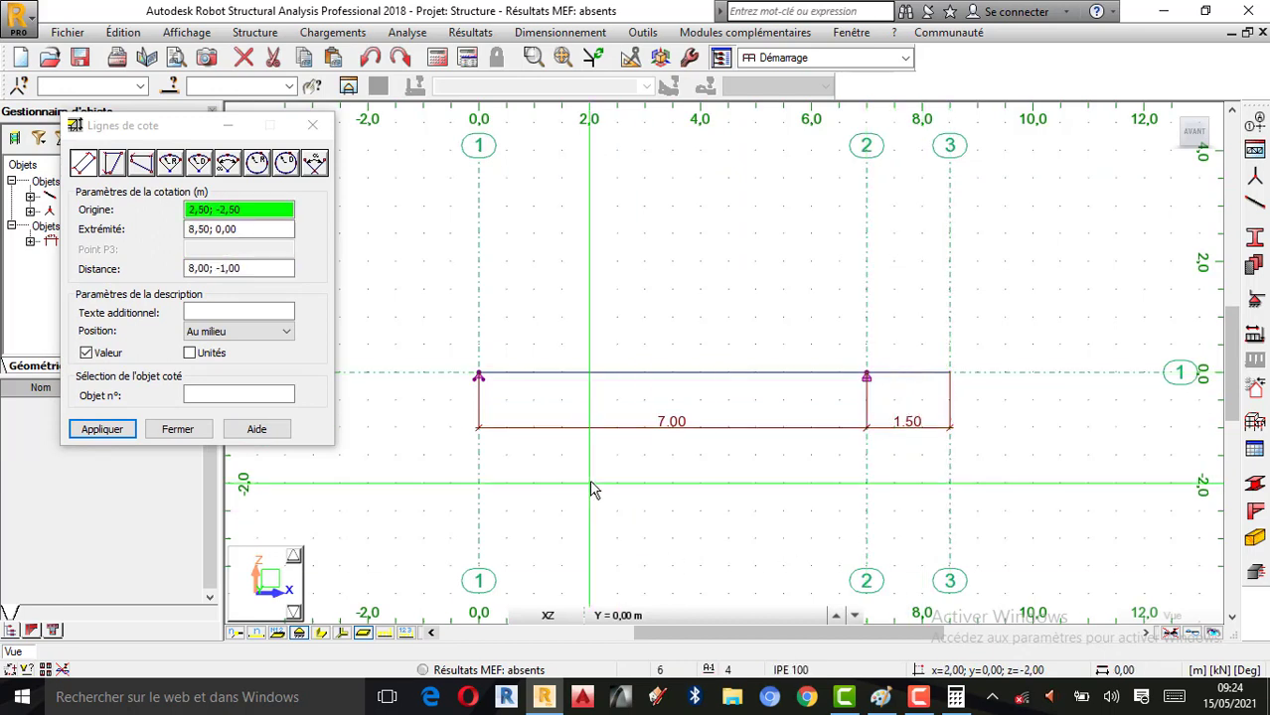
- Add a dimension line for the beam's total length 1,5 m below the beam and close the dimension settings
left_click(480, 377)
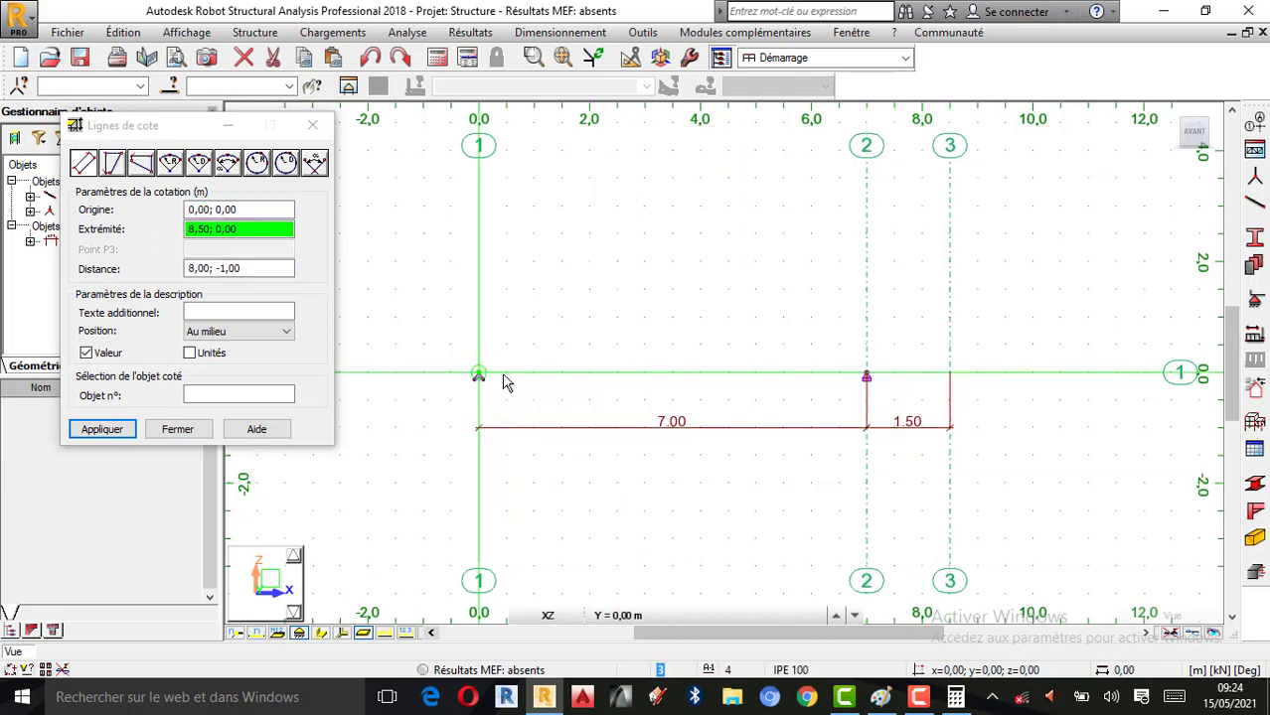
left_click(951, 377)
left_click(785, 449)
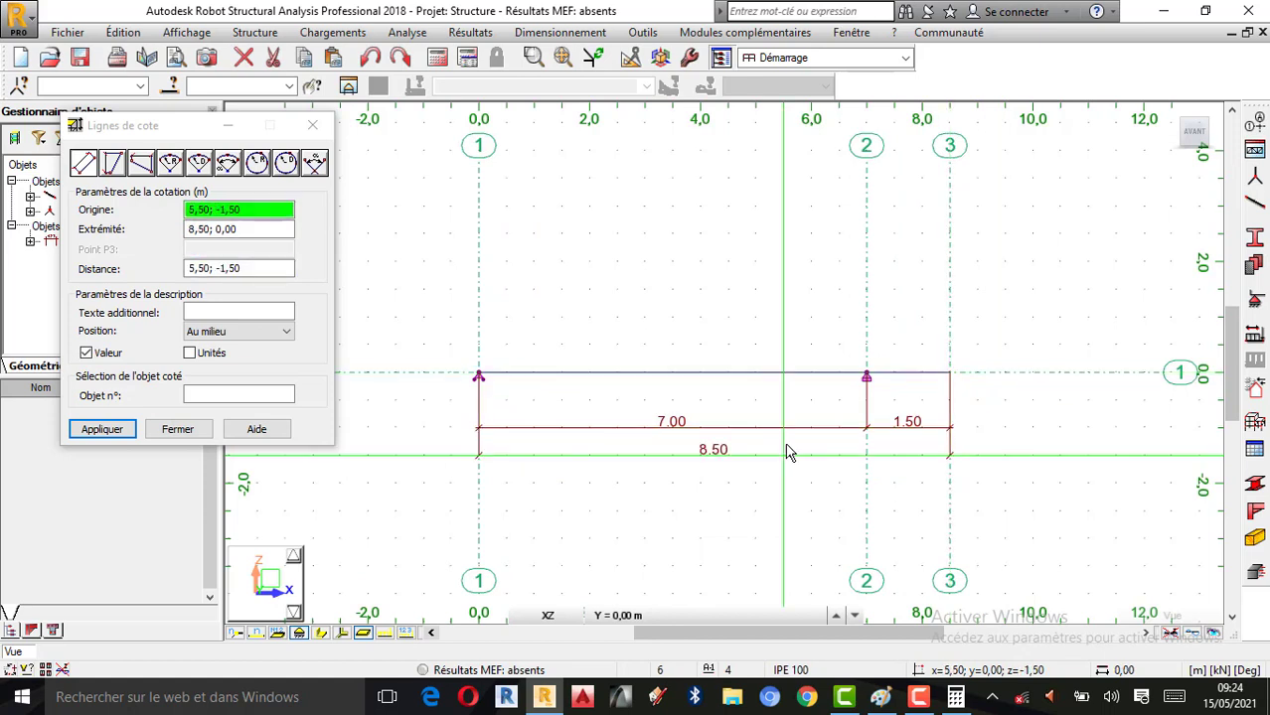
left_click(313, 125)
- Compare the modelled span and overhang with the values of L and a in the Paint exercise, returning to Robot
left_click(881, 697)
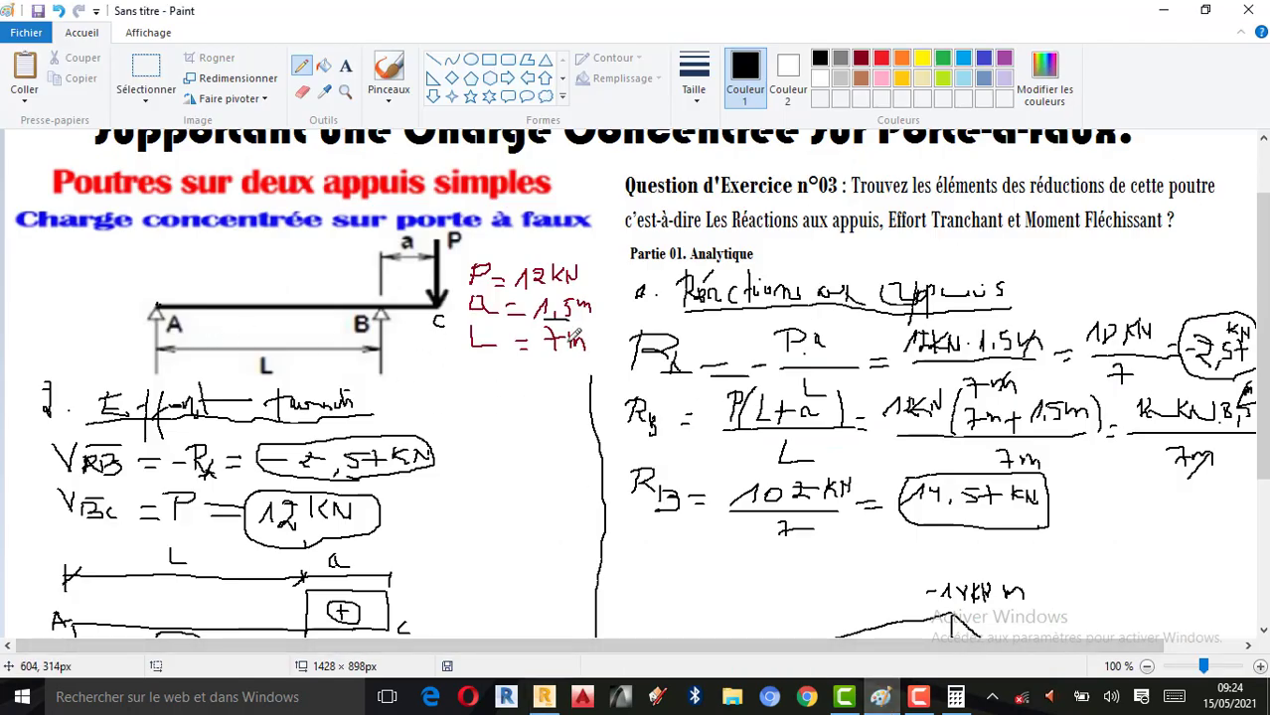
left_click(543, 698)
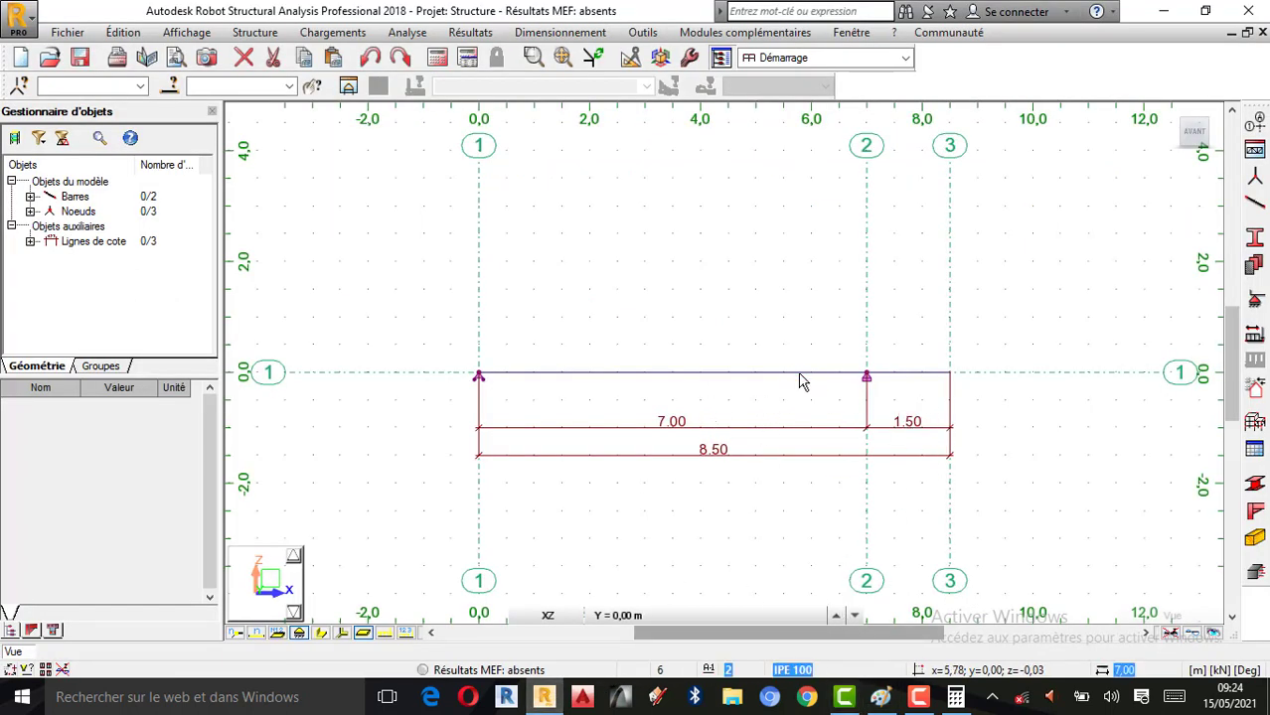
scroll(851, 363, "down", 1)
scroll(760, 431, "up", 2)
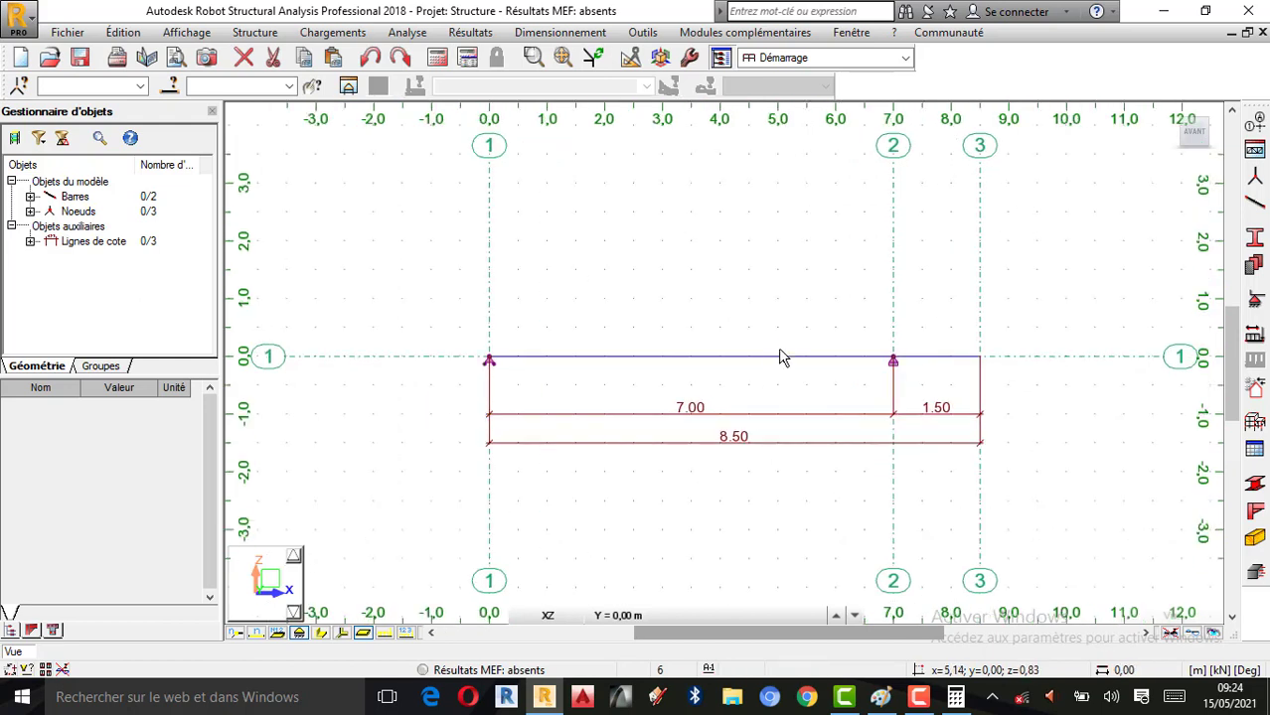
- Add a permanent load case named P with the poids propre sub-nature and close the load case settings
left_click(1254, 338)
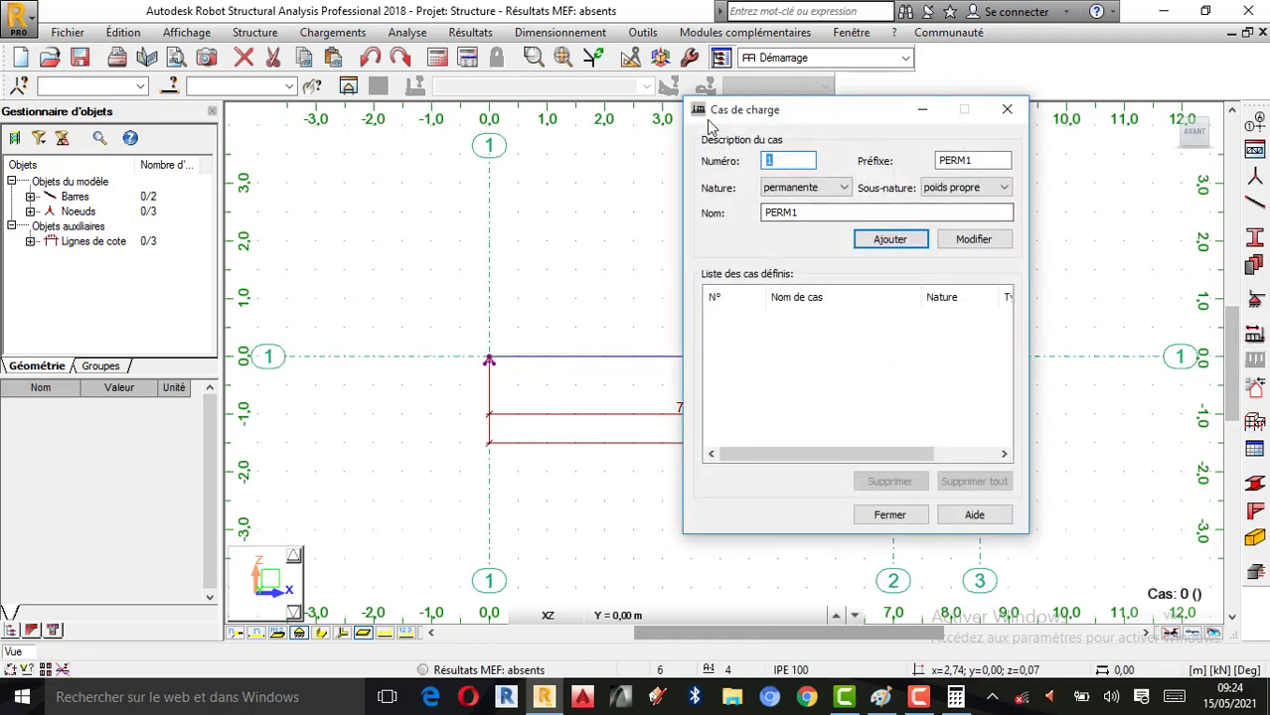
mouse_move(825, 120)
left_mouse_down()
mouse_move(144, 129)
mouse_move(179, 129)
left_mouse_up()
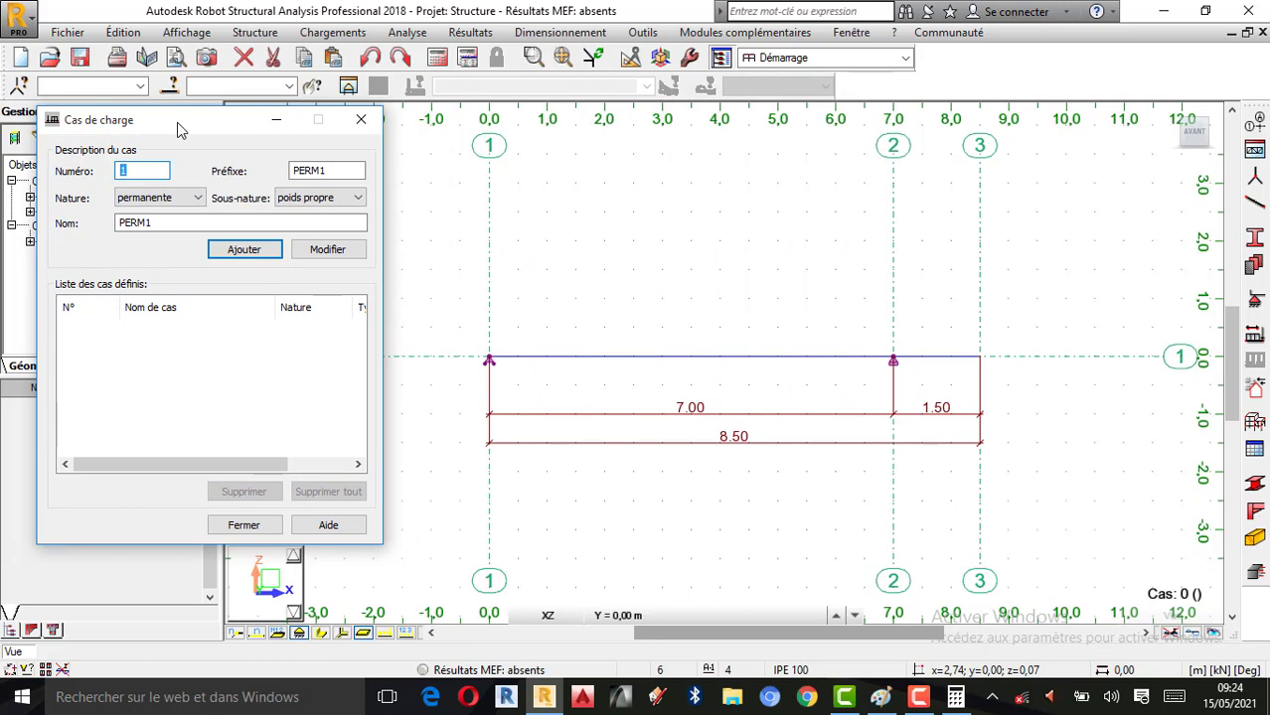
left_click(881, 697)
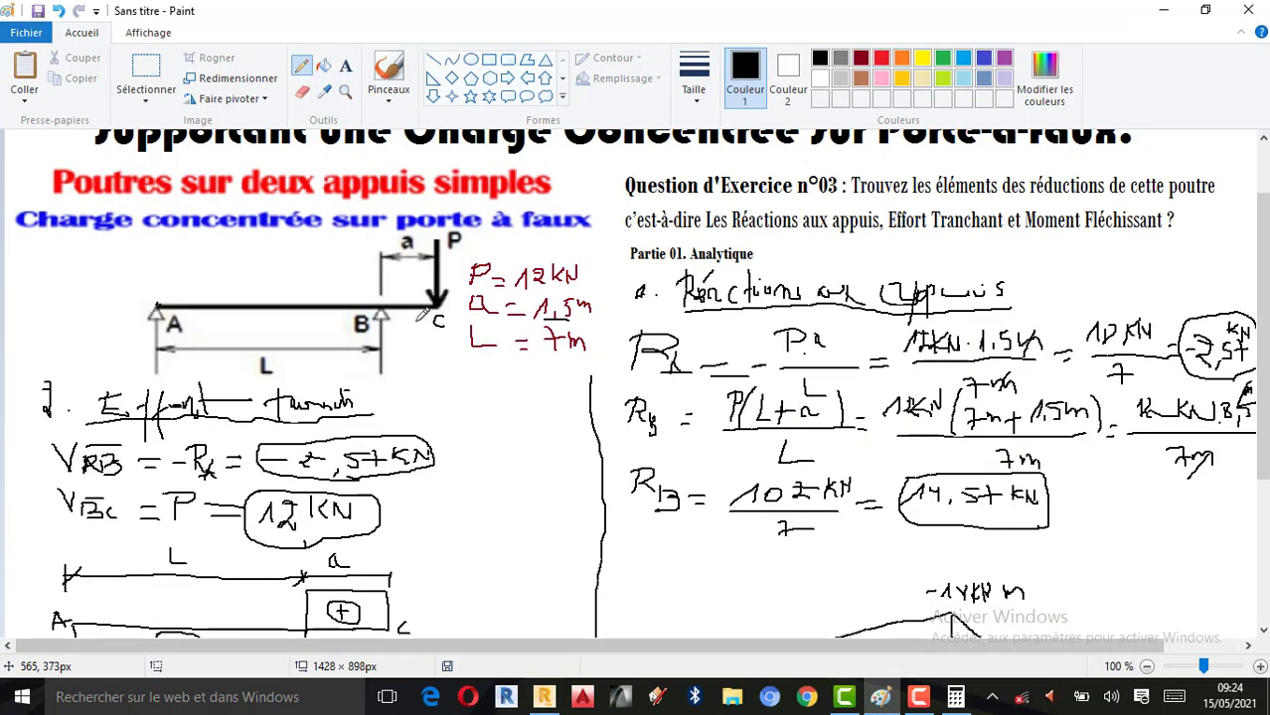
left_click(1163, 10)
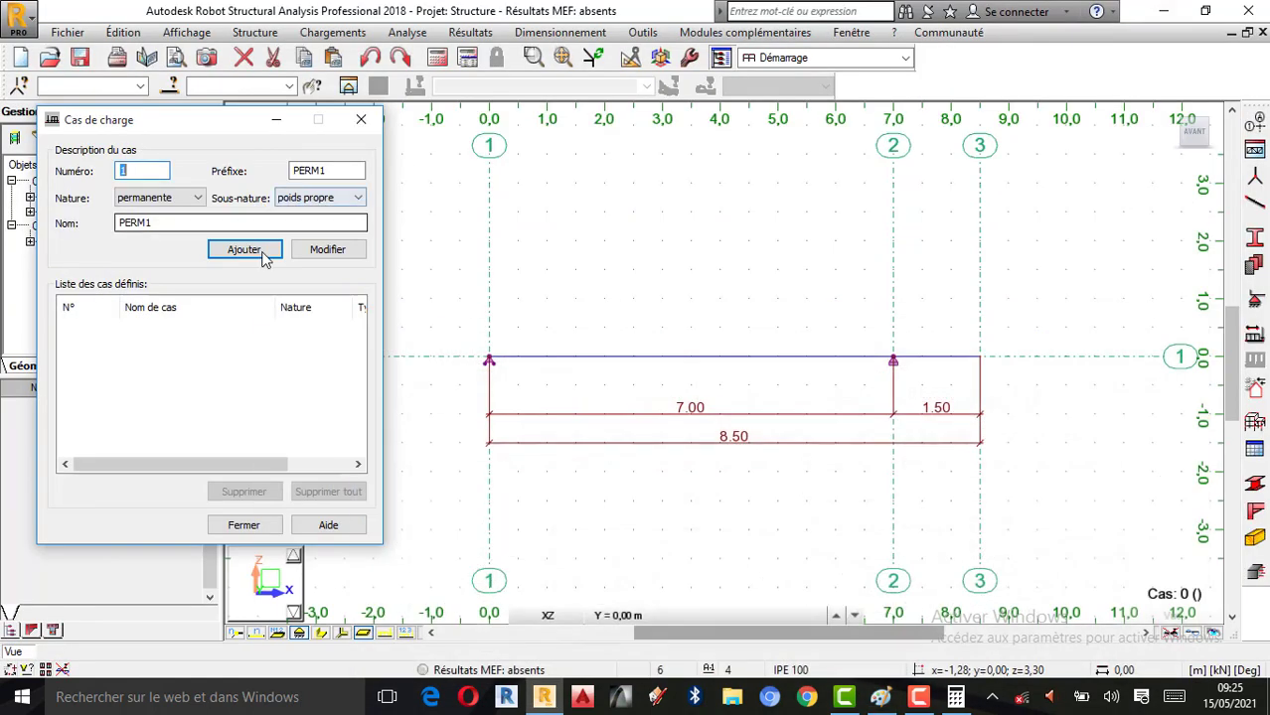
double_click(171, 222)
type("P")
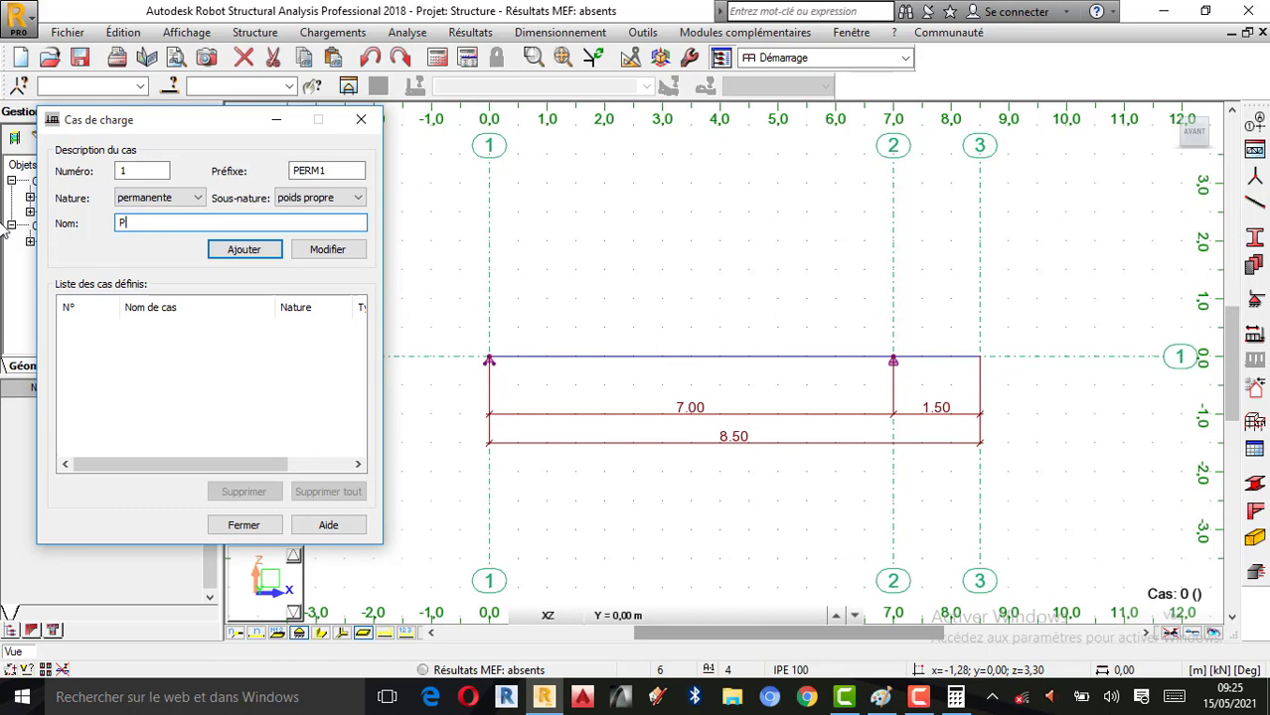
left_click(244, 249)
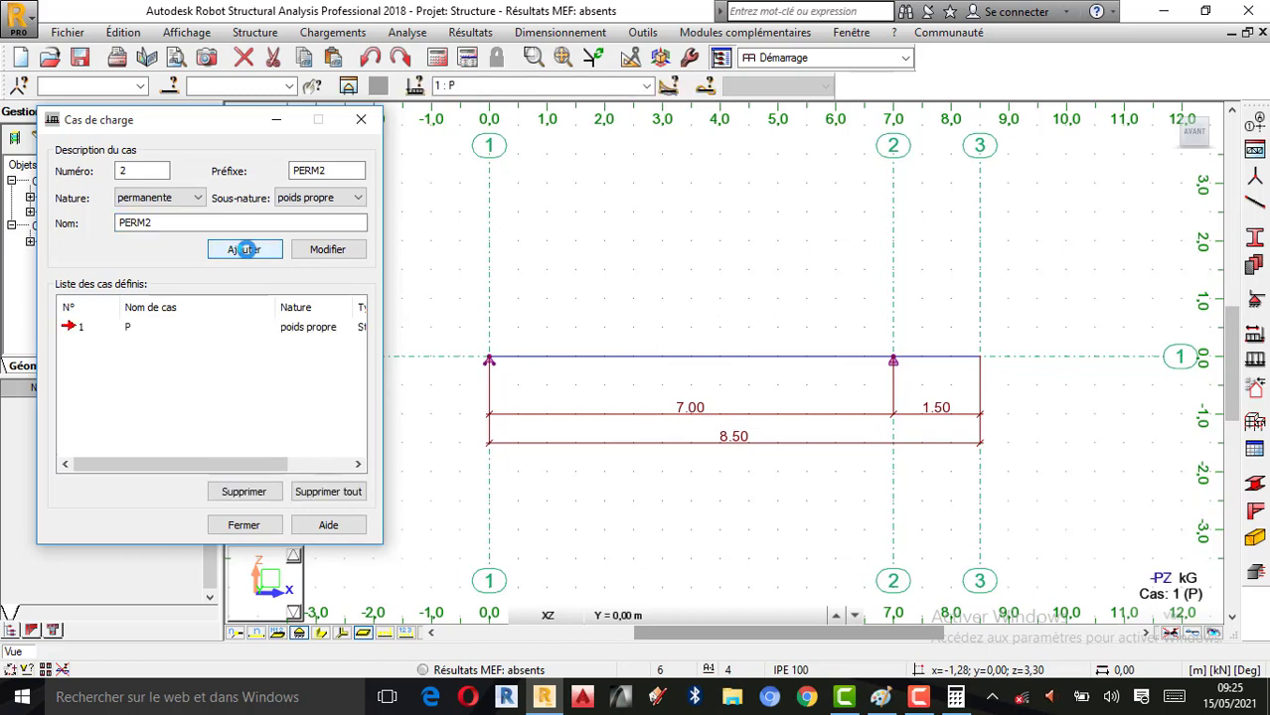
left_click(243, 525)
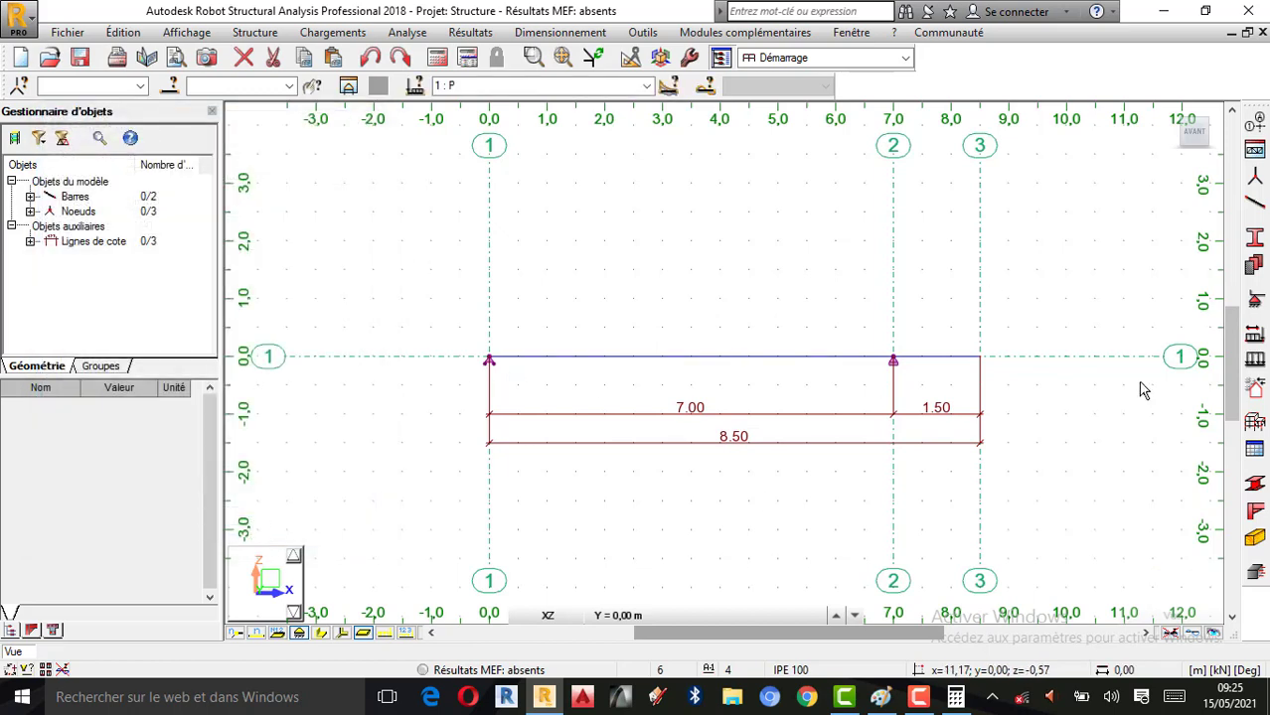
- Define a nodal force of -12 kN in the Z direction for load case P, checking P in the Paint exercise
left_click(1254, 363)
left_click_drag(1023, 121, 141, 139)
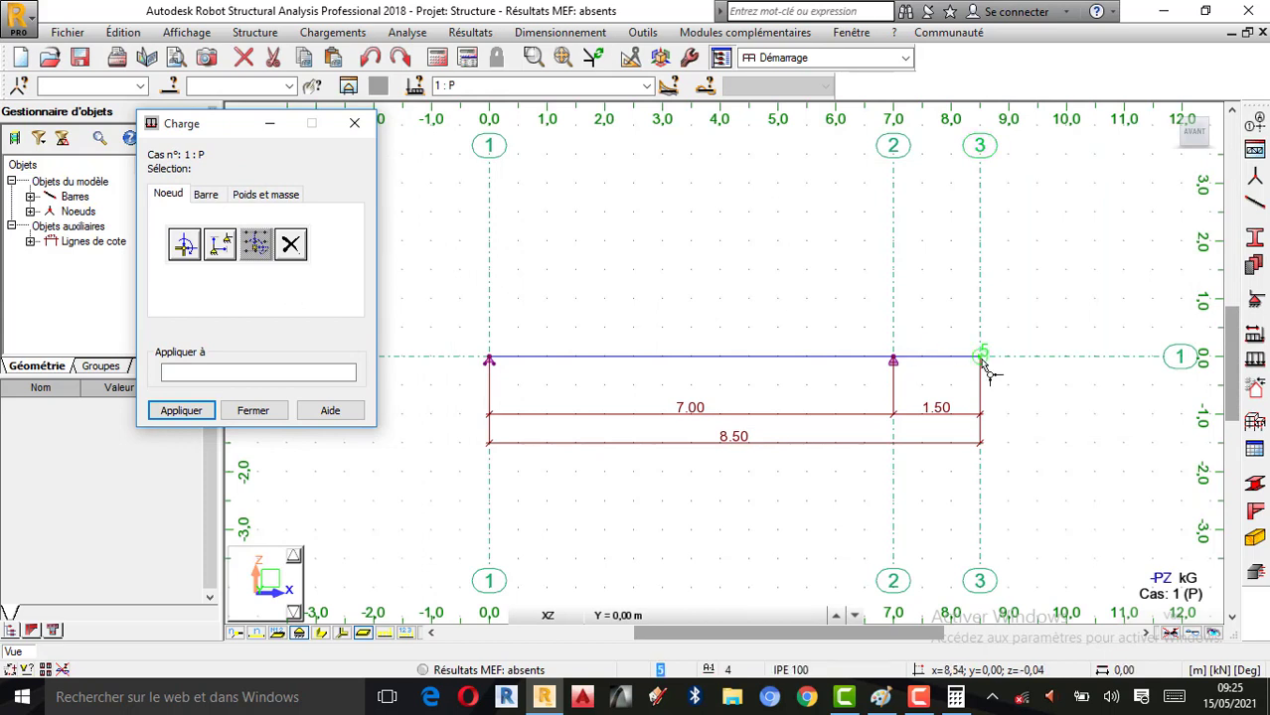
left_click(183, 245)
double_click(215, 365)
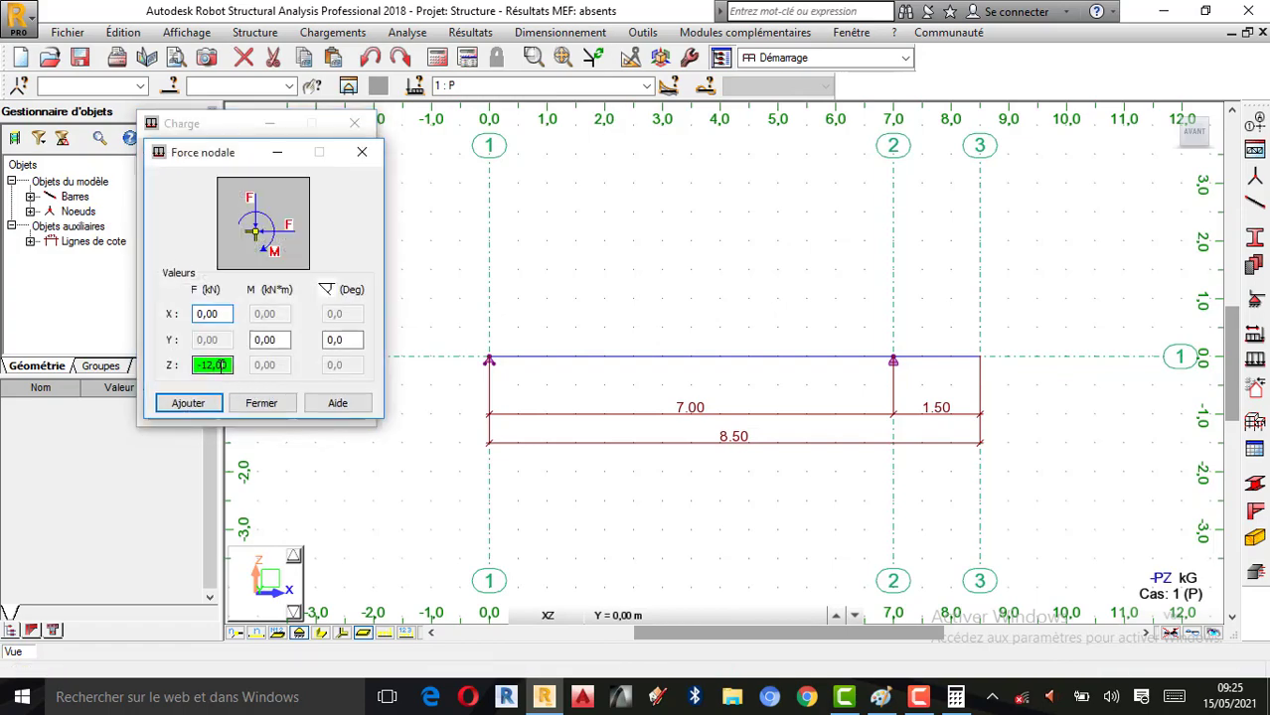
left_click(881, 697)
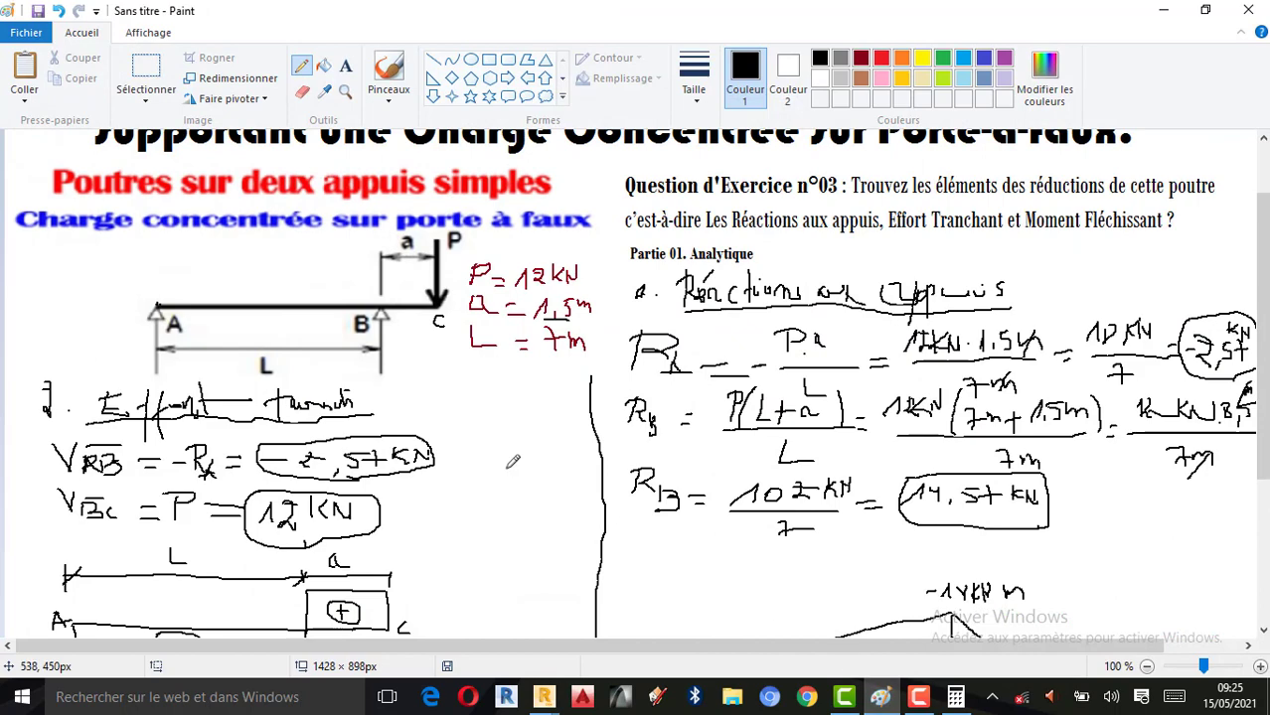
left_click(1164, 10)
left_click(324, 411)
left_click(352, 410)
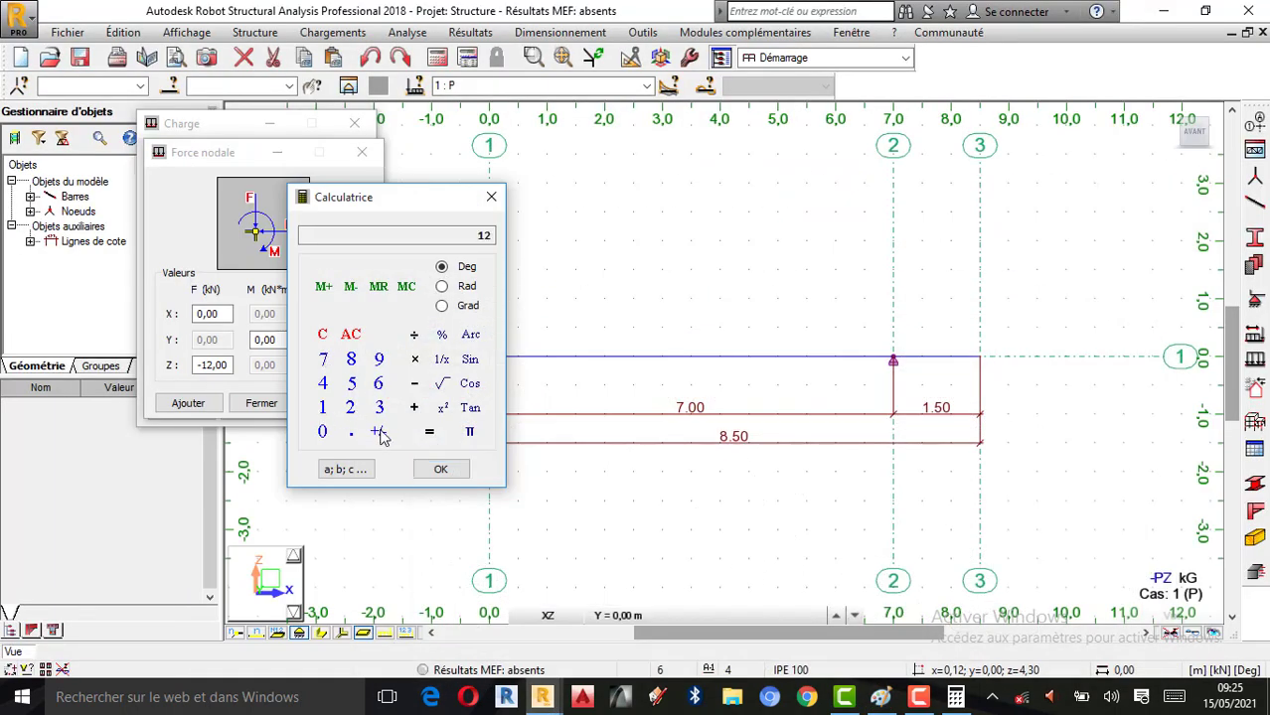
left_click(379, 432)
left_click(491, 197)
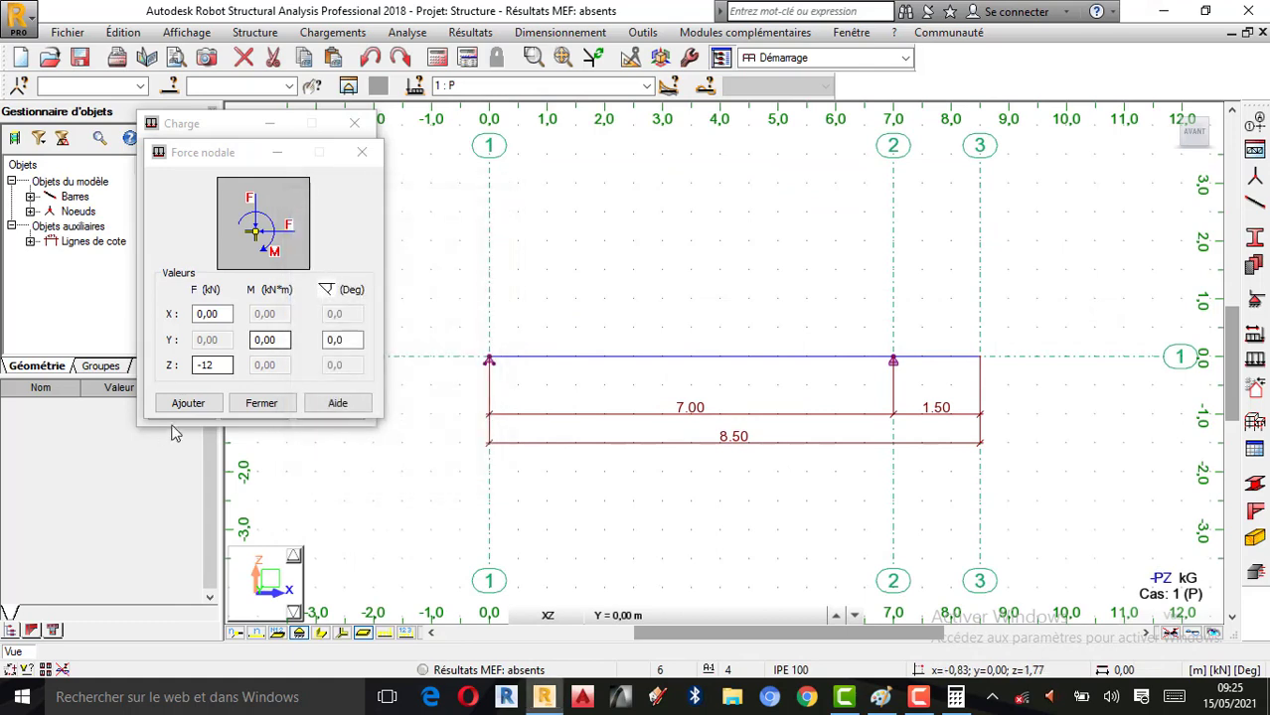
left_click(189, 404)
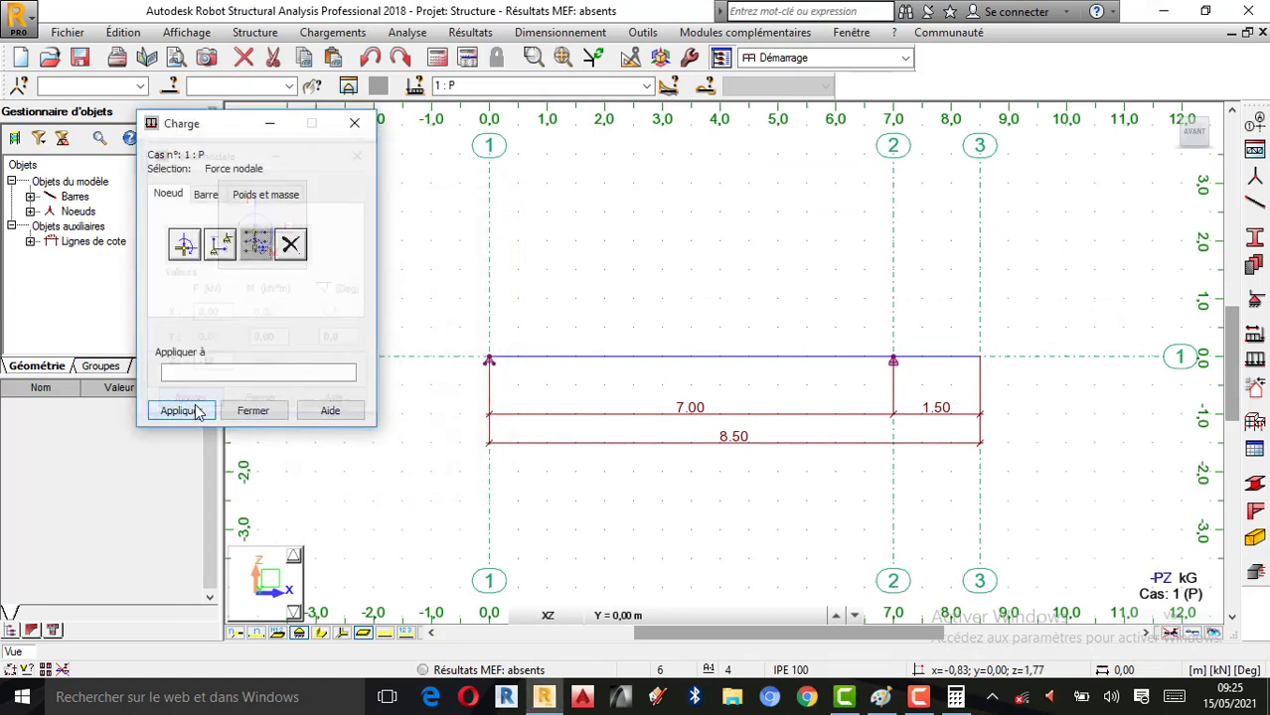
- Apply the nodal force to node 5 at the free end of the overhang and close the load definition
left_click(237, 373)
type("5")
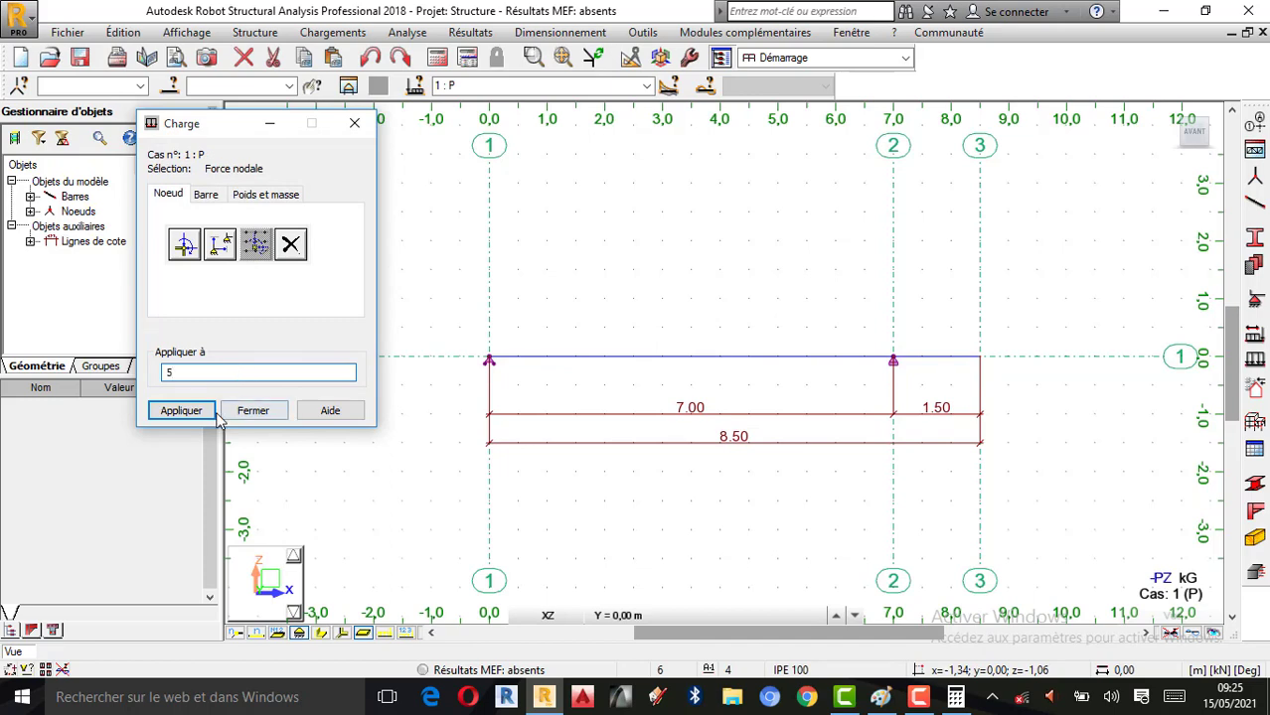
left_click(181, 411)
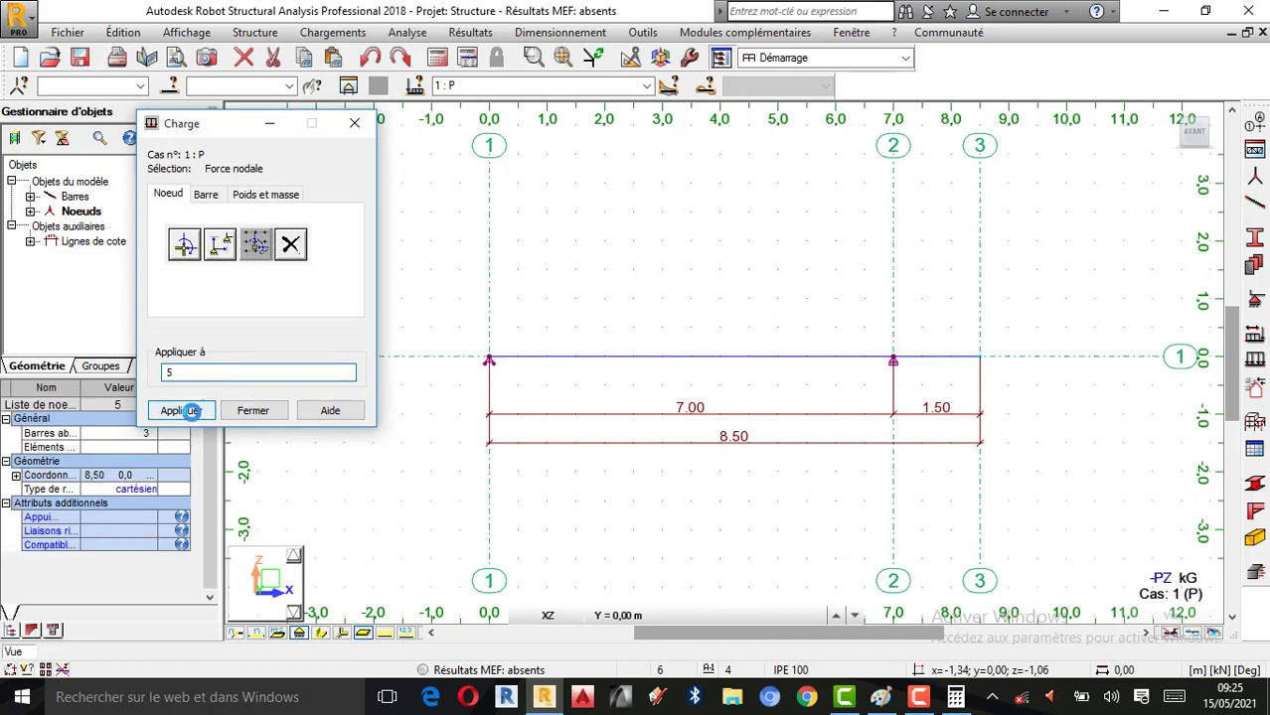
left_click(353, 123)
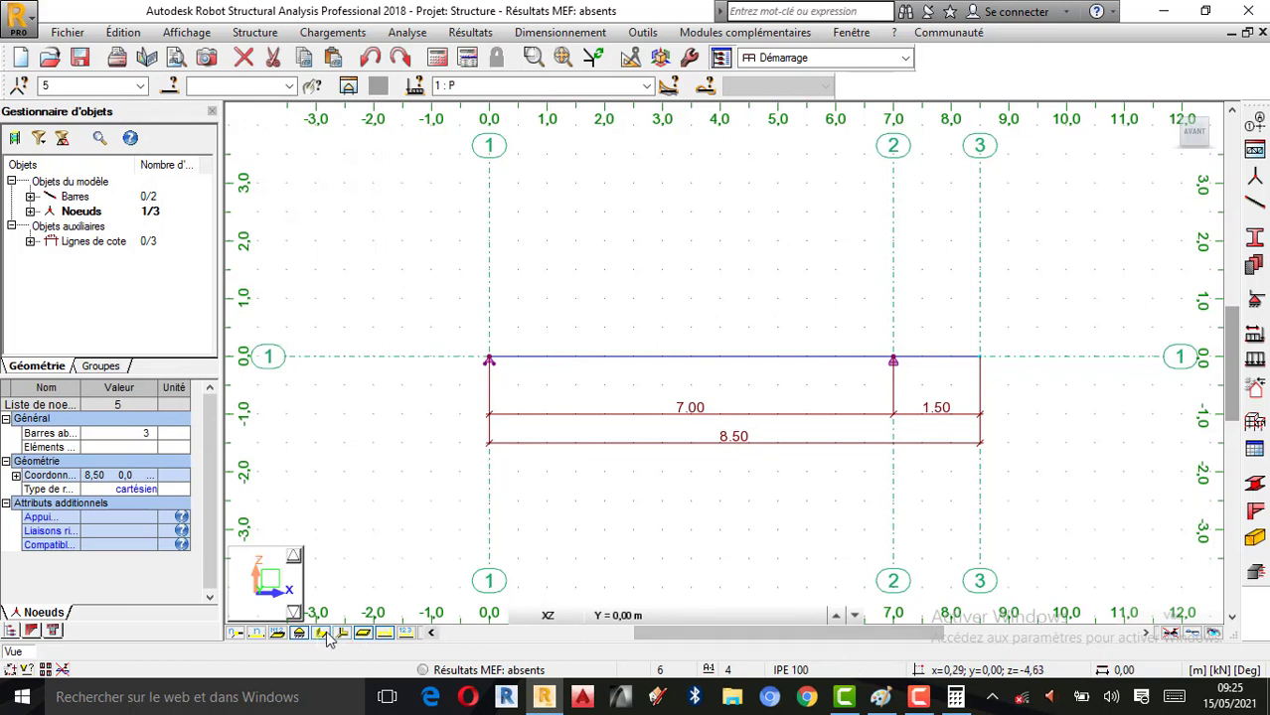
- Display the load symbols and load values on the beam, keeping the supports shown and the section shapes hidden
left_click(384, 634)
left_click(303, 633)
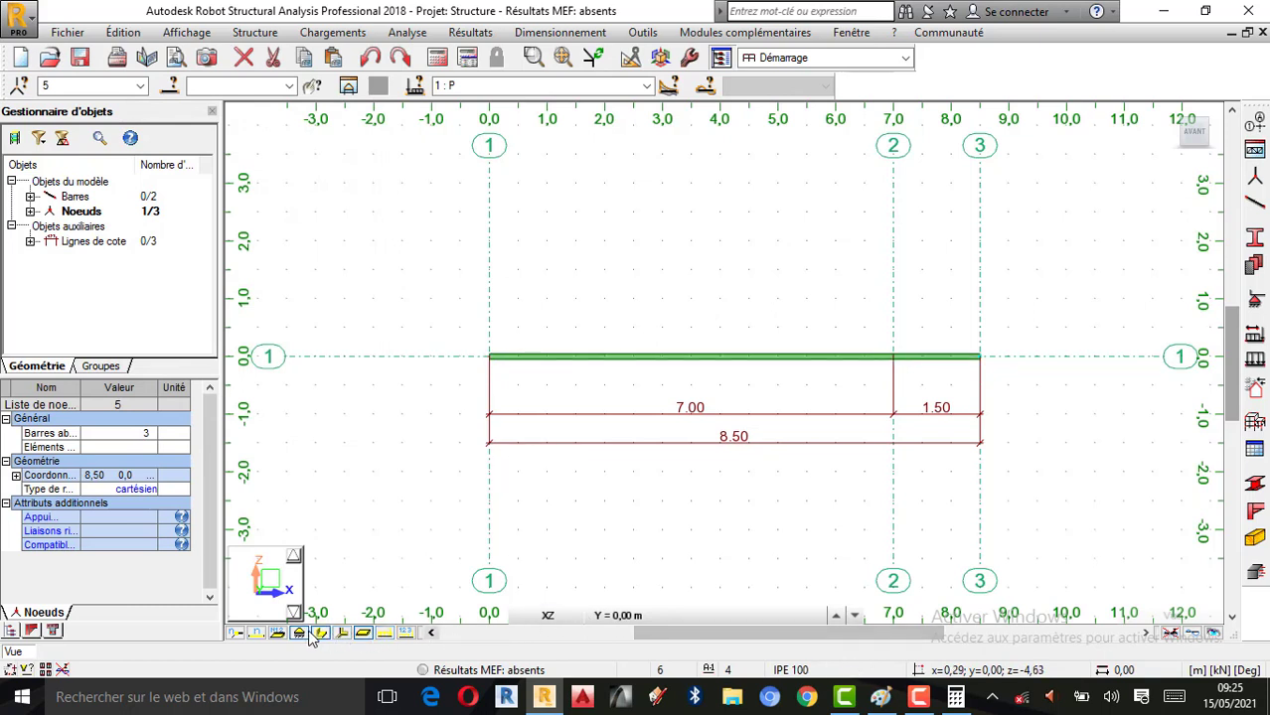
left_click(301, 633)
left_click(321, 635)
left_click(384, 634)
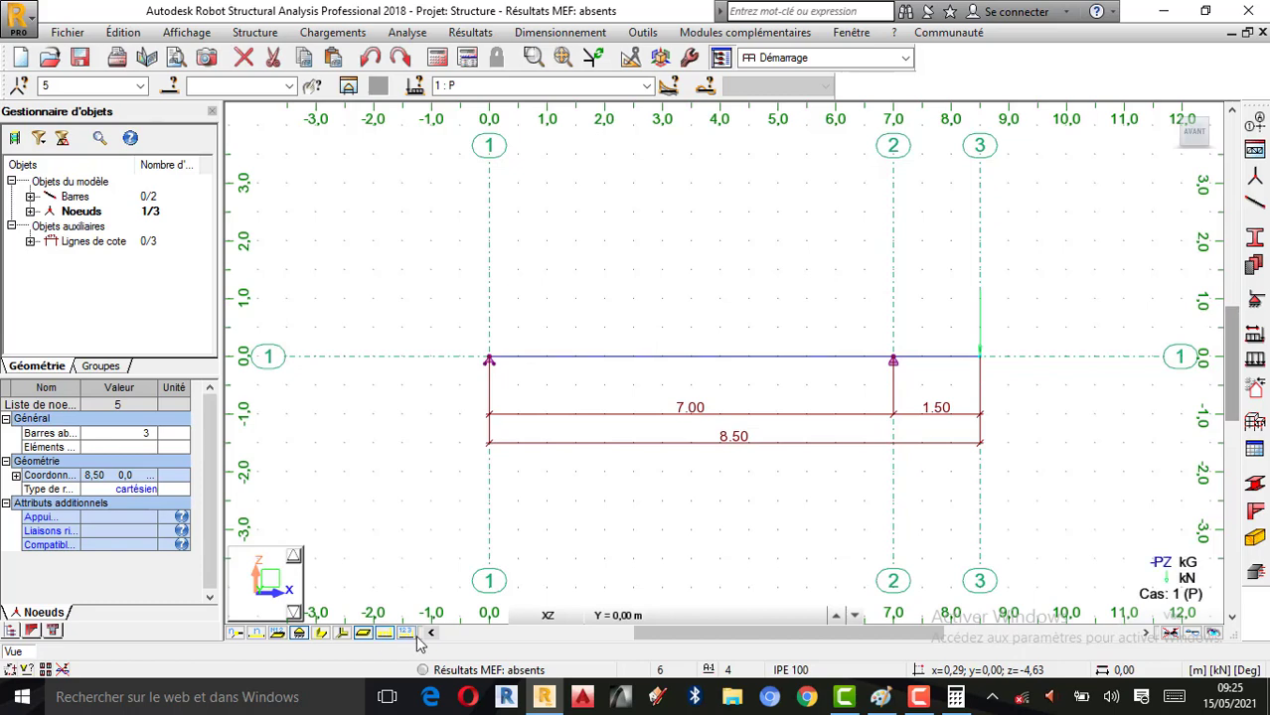
left_click(406, 633)
scroll(925, 340, "down", 1)
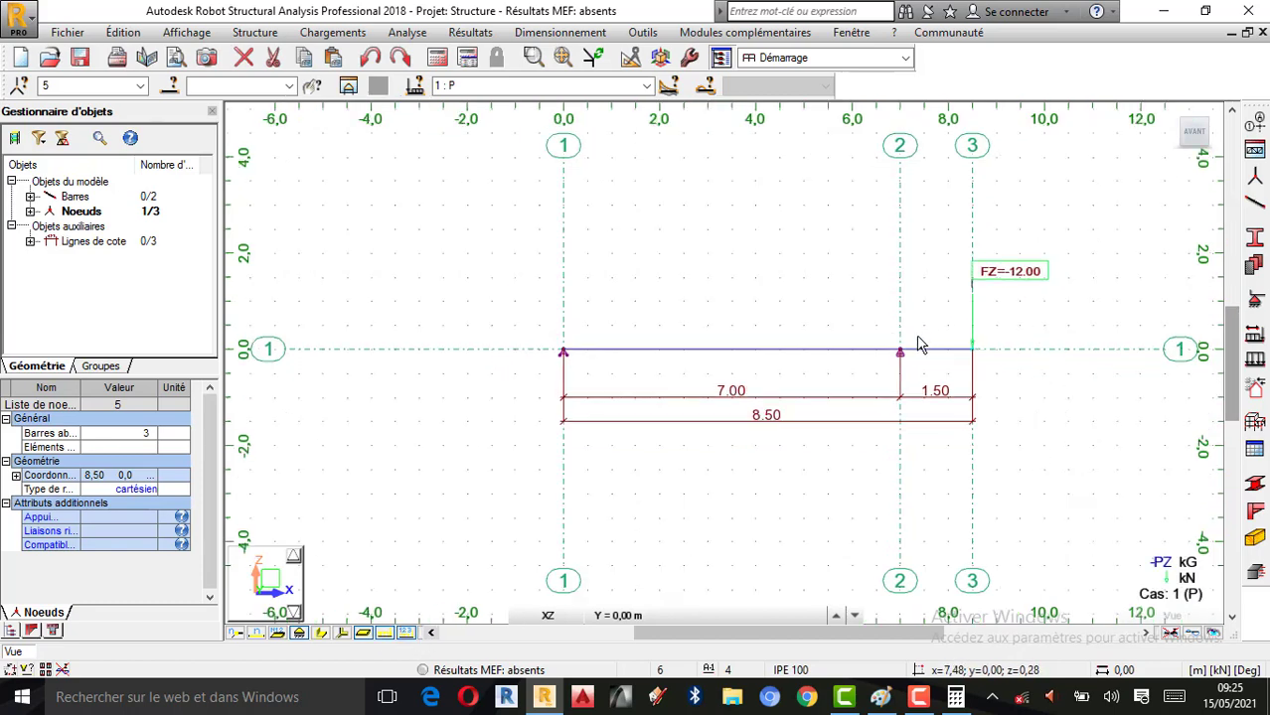
scroll(909, 339, "up", 2)
scroll(756, 354, "down", 1)
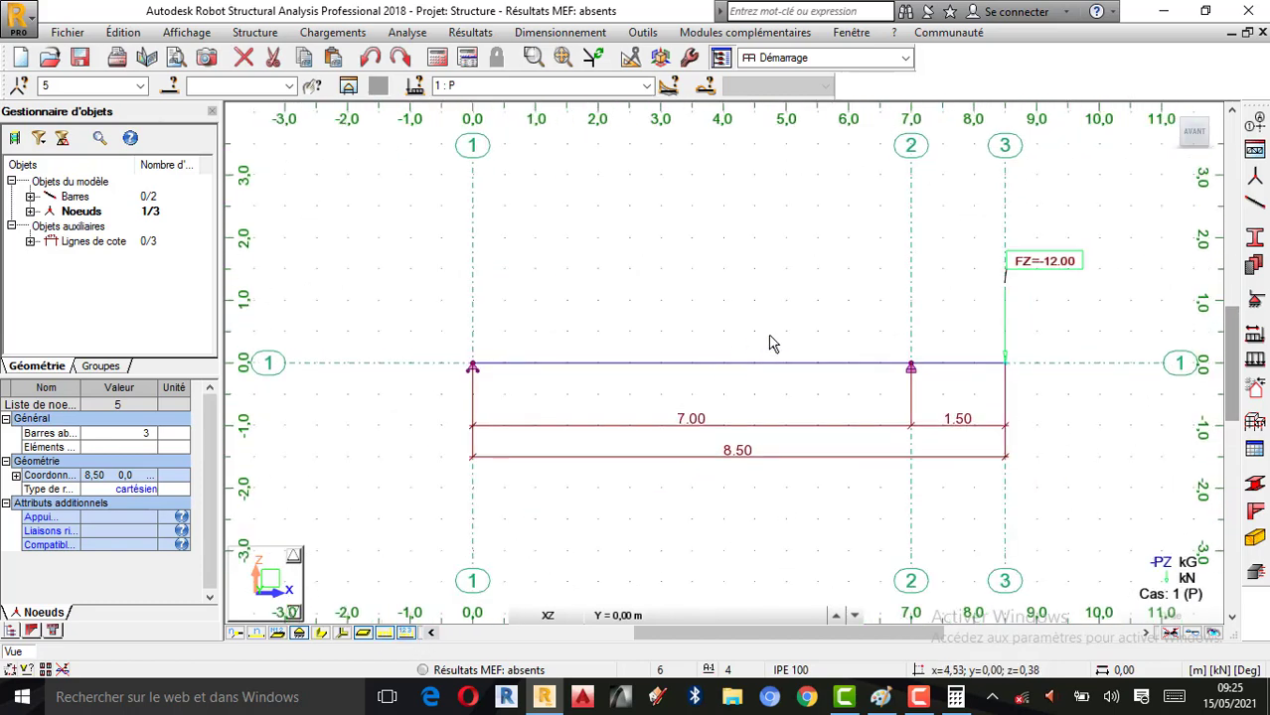
scroll(770, 343, "up", 1)
scroll(741, 348, "down", 1)
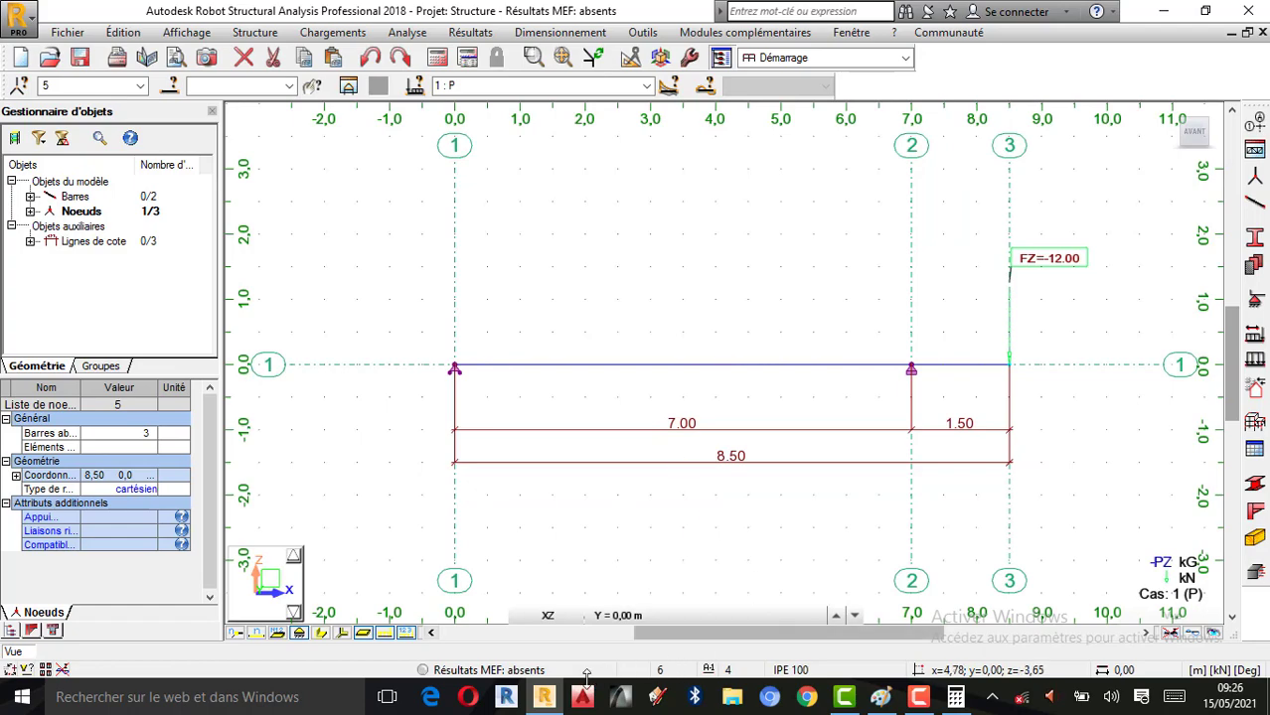
- Review the exercise statement and beam diagram in Paint against the loaded model, returning to Robot
left_click(880, 697)
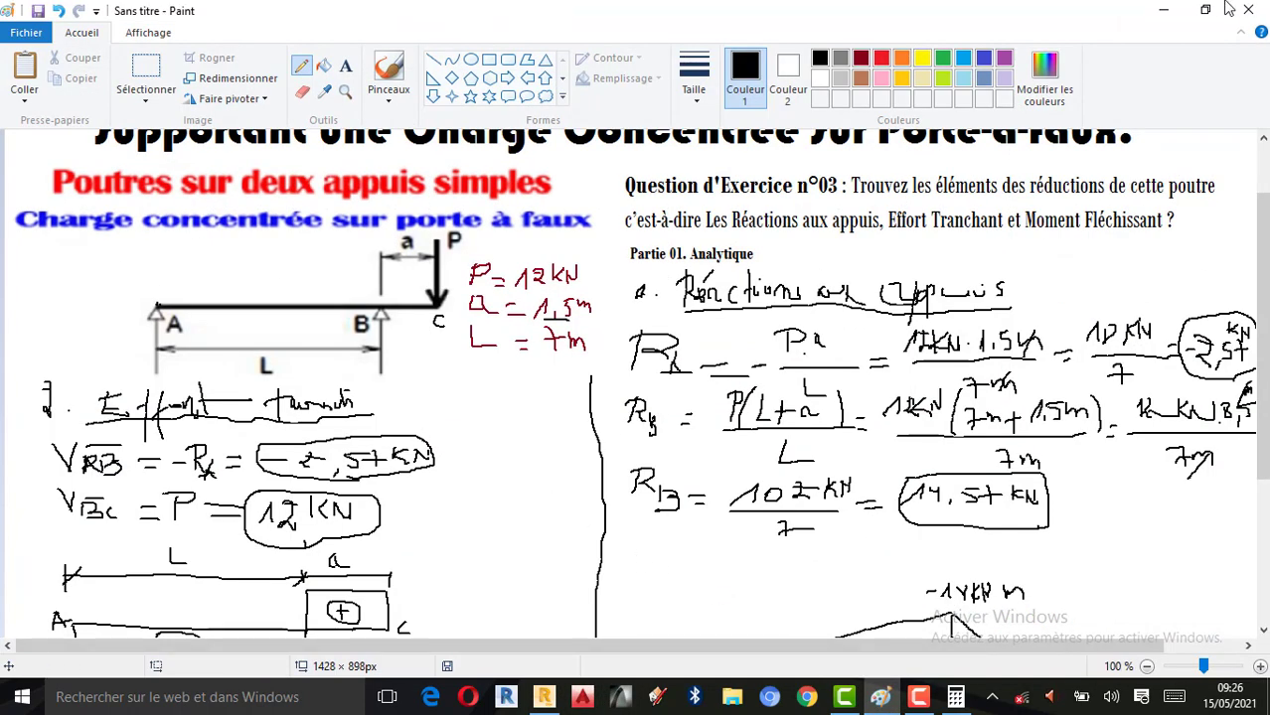
scroll(731, 328, "up", 2)
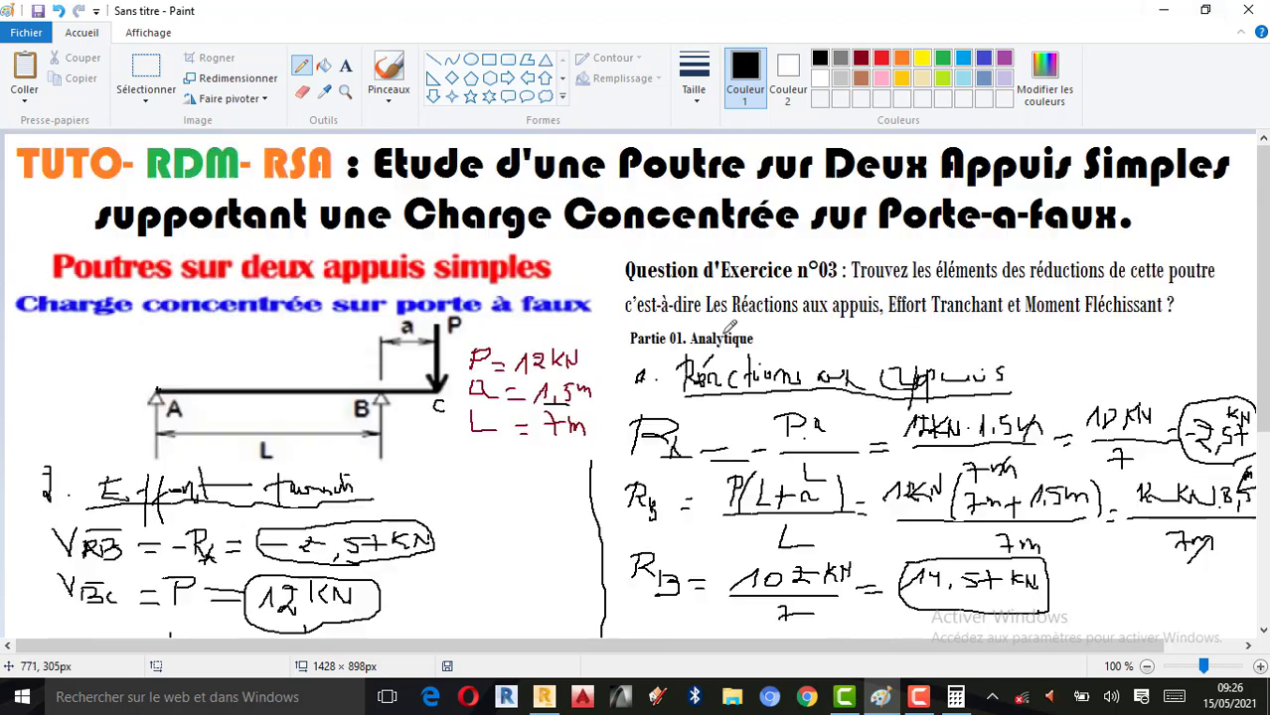
left_click(1163, 10)
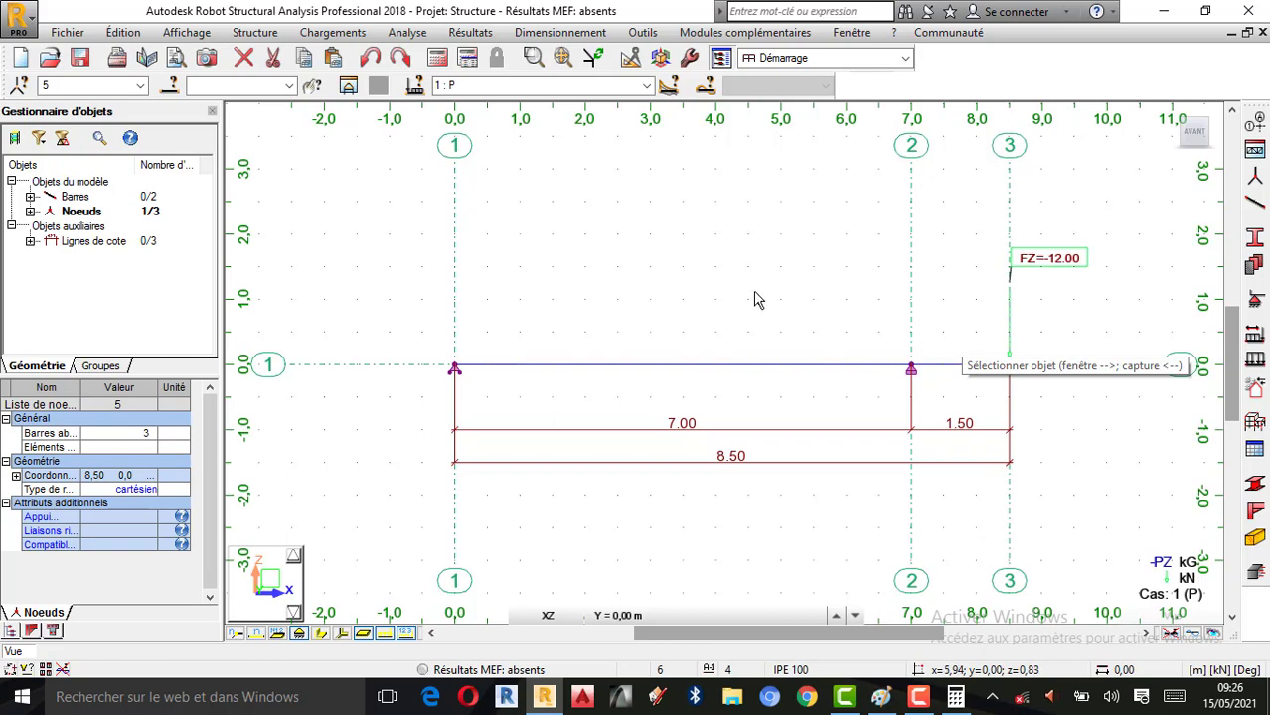
- Verify the structure for errors and warnings, and run the calculation
left_click(405, 32)
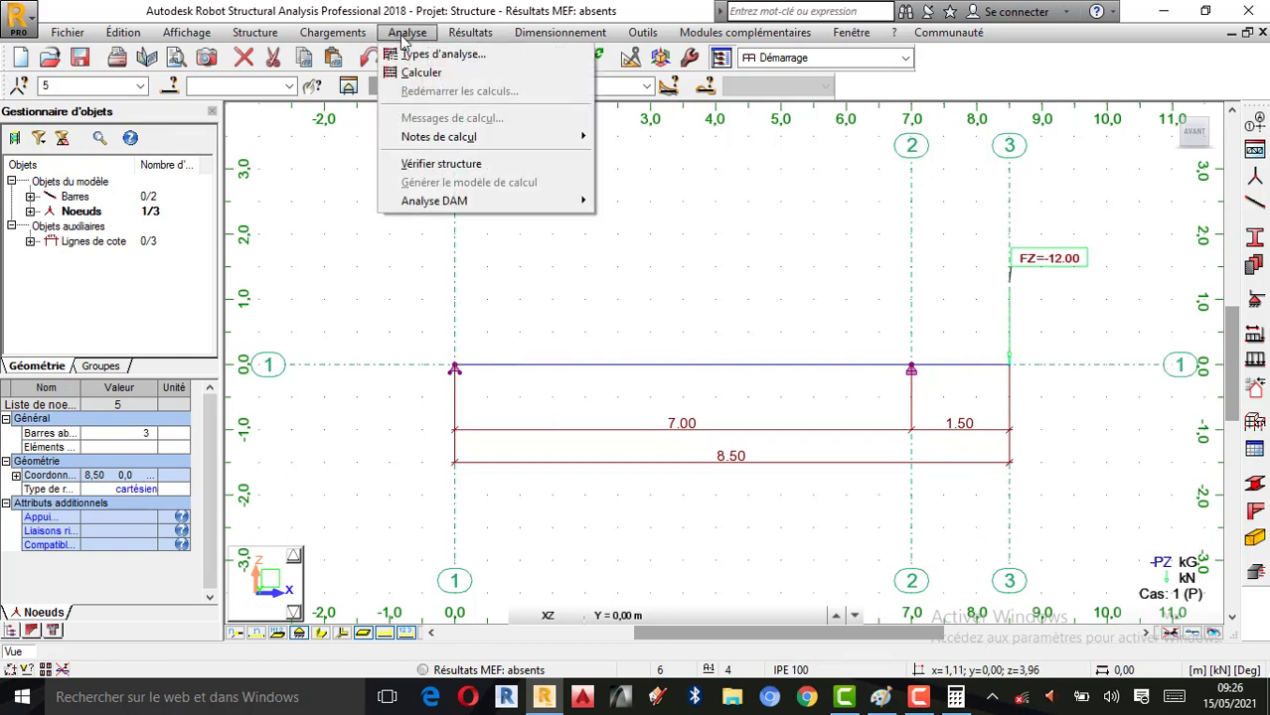
left_click(442, 163)
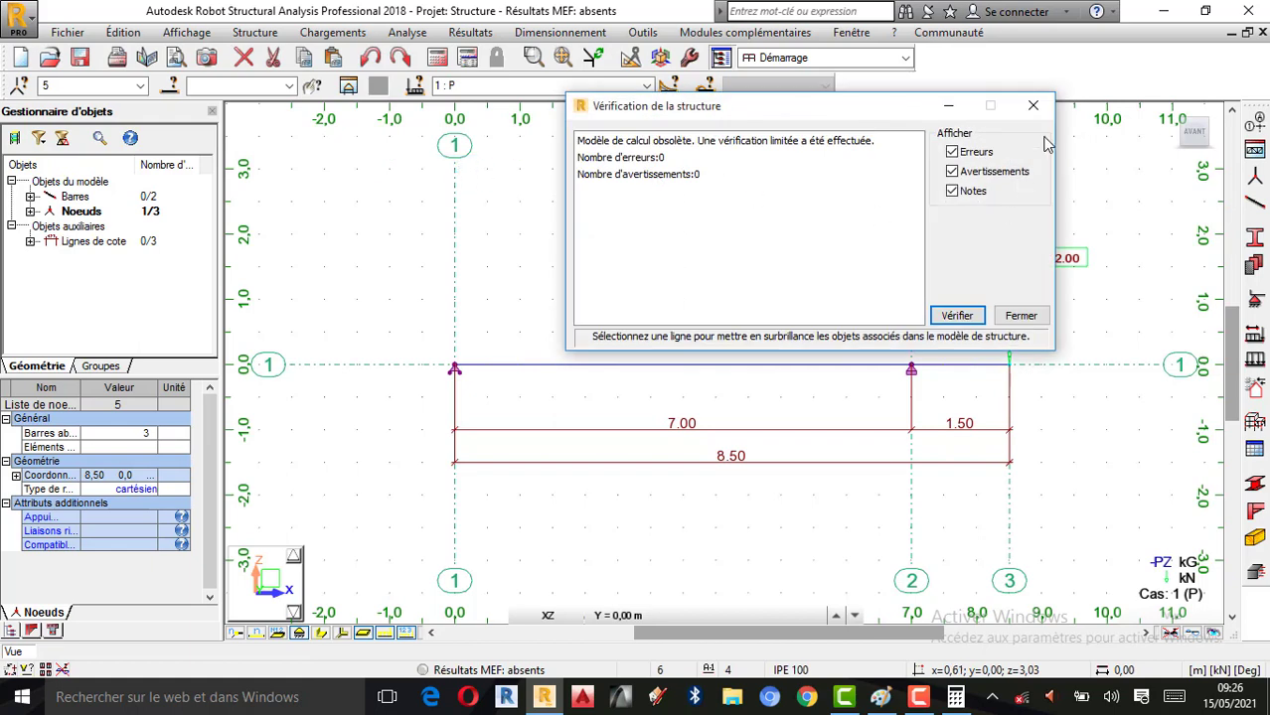
left_click(1032, 106)
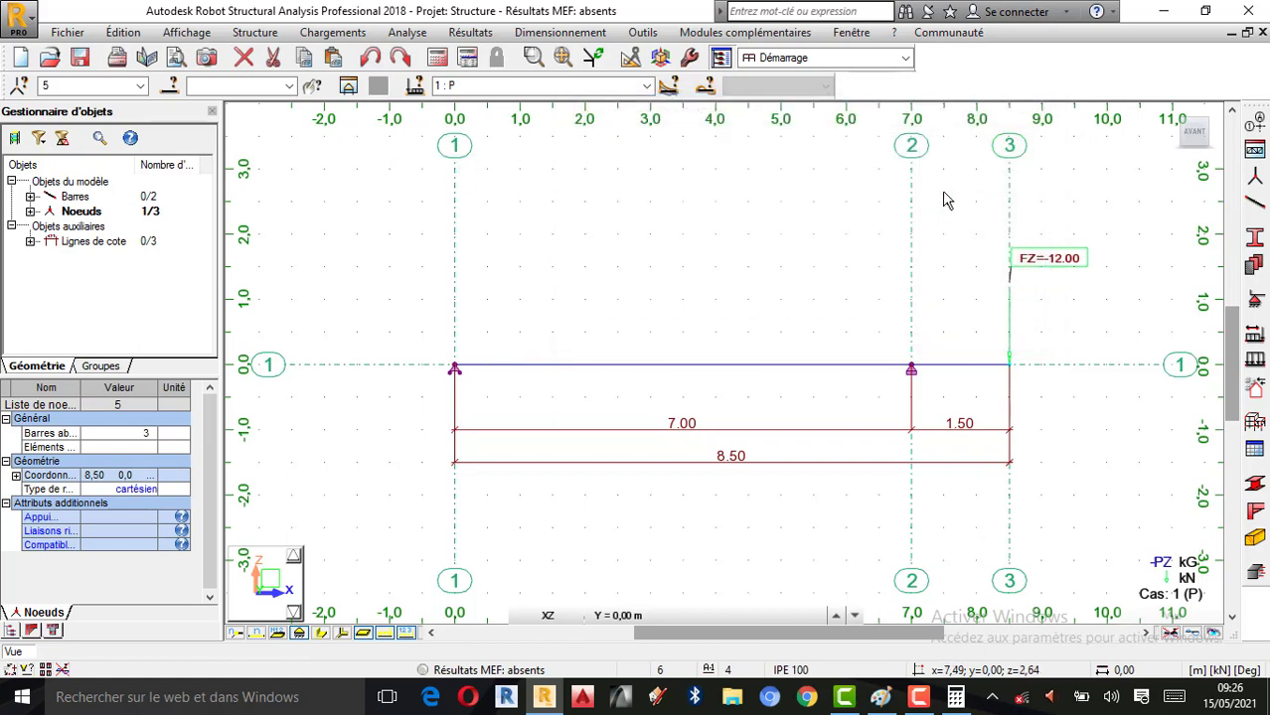
left_click(438, 57)
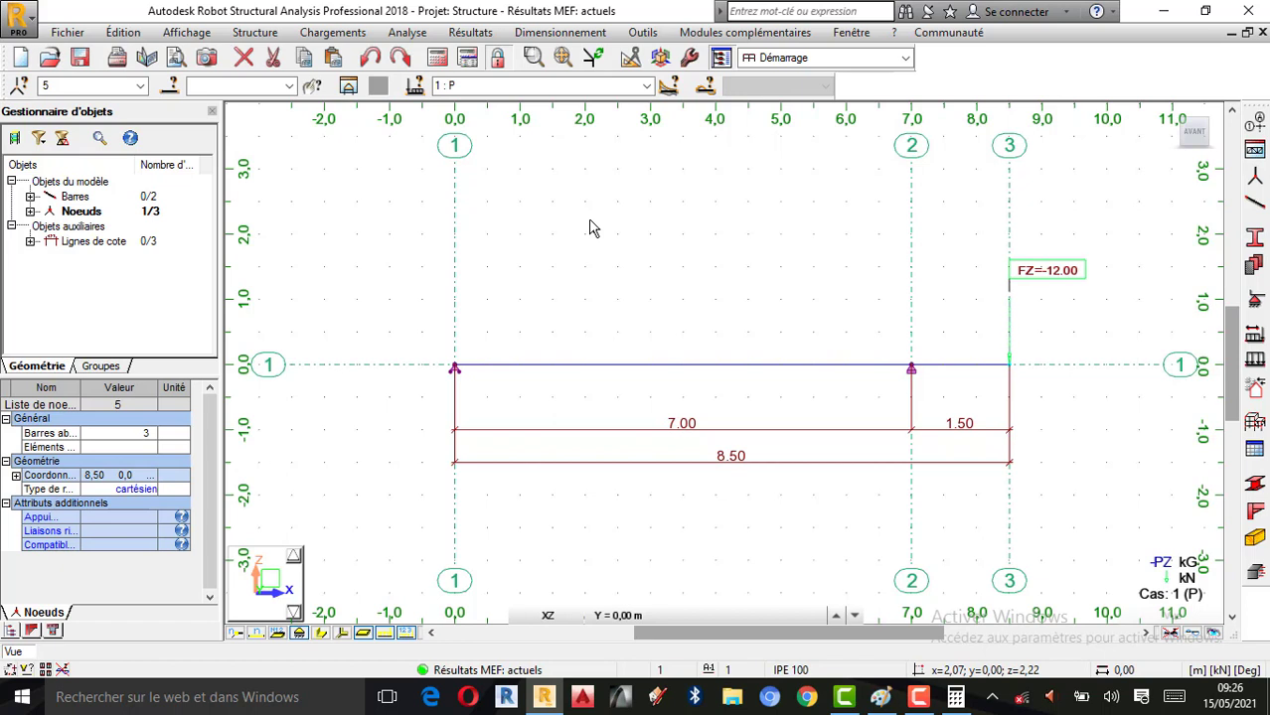
- Check the list of defined load cases and close it without changes
left_click(1250, 338)
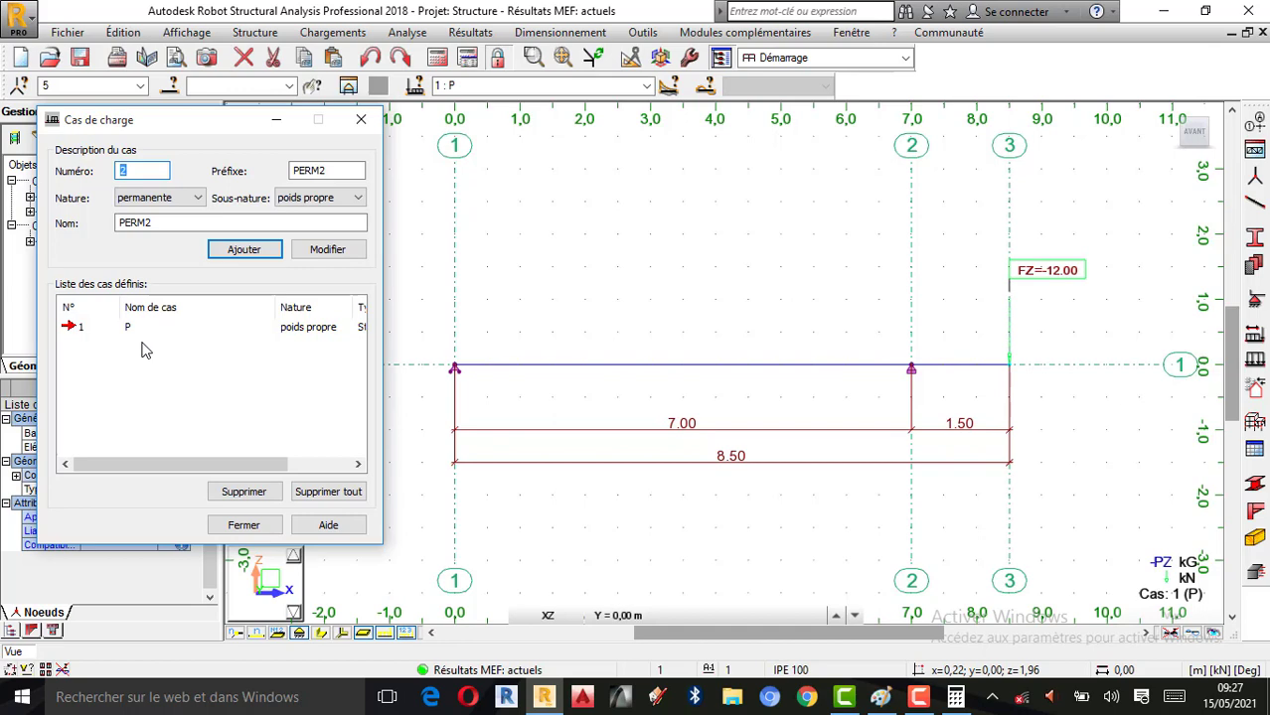
left_click(918, 696)
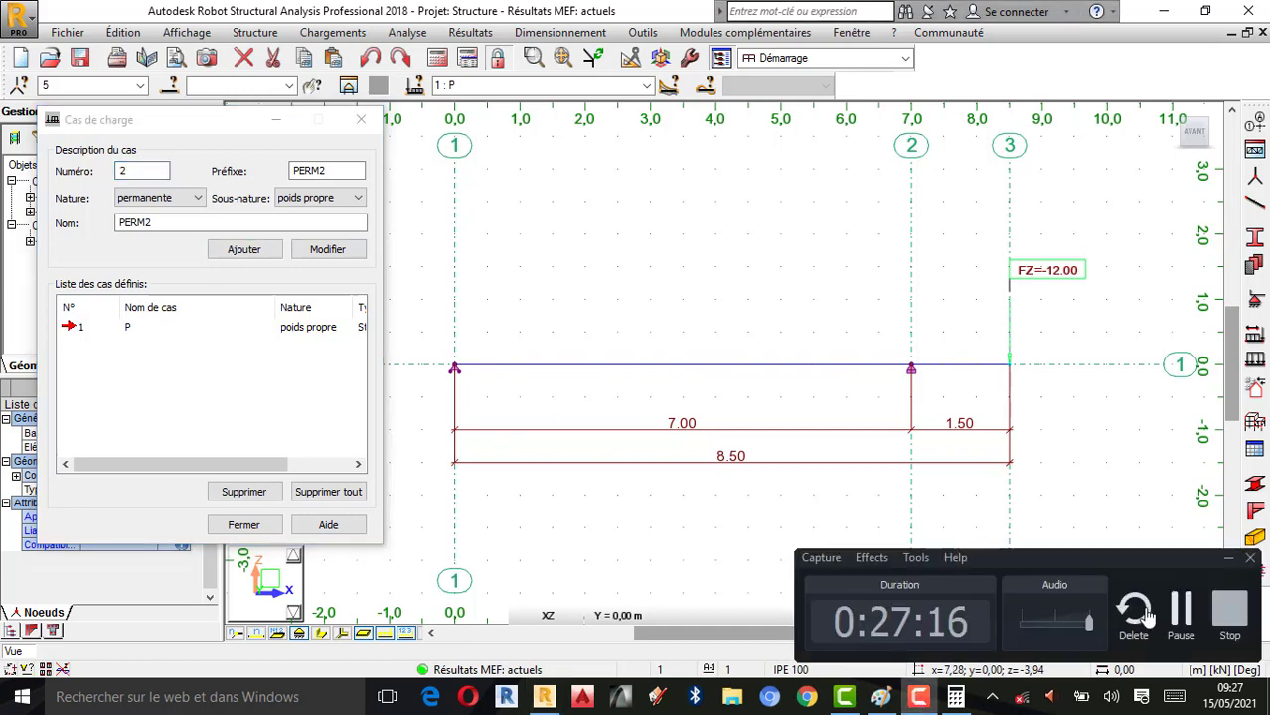
left_click(360, 119)
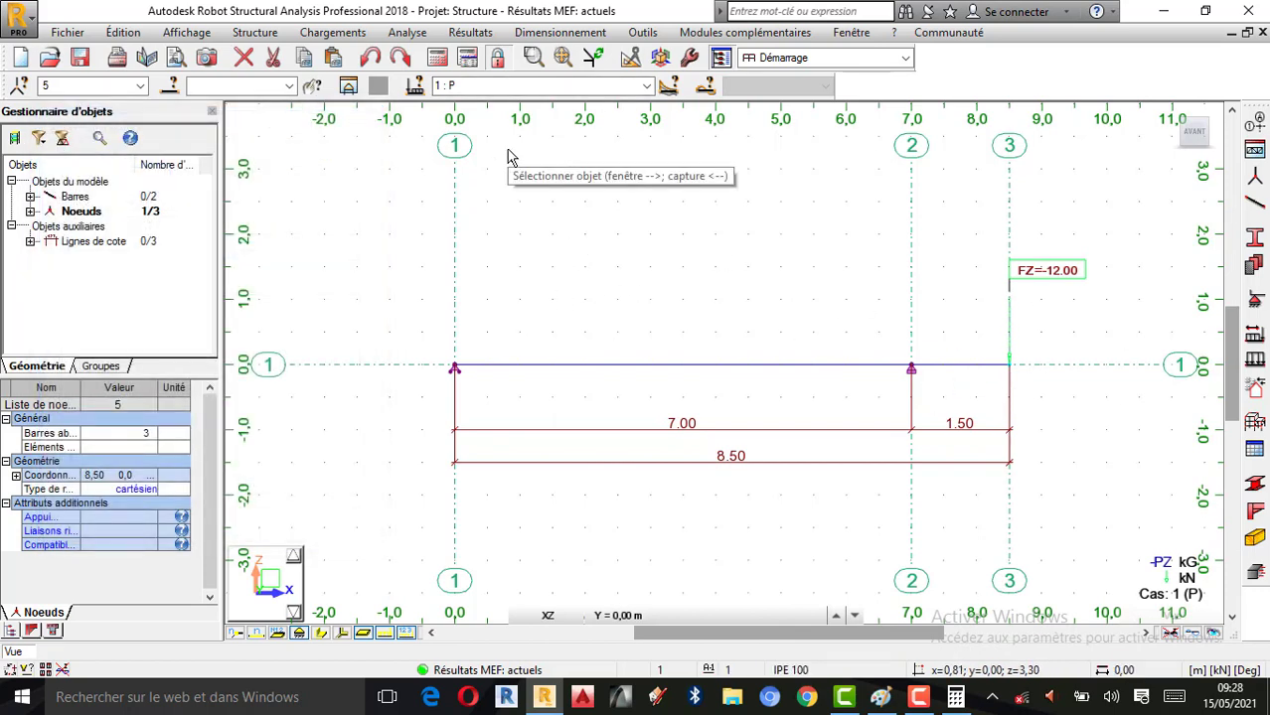
- Display the FZ support reactions on the beam with their descriptions
left_click(470, 32)
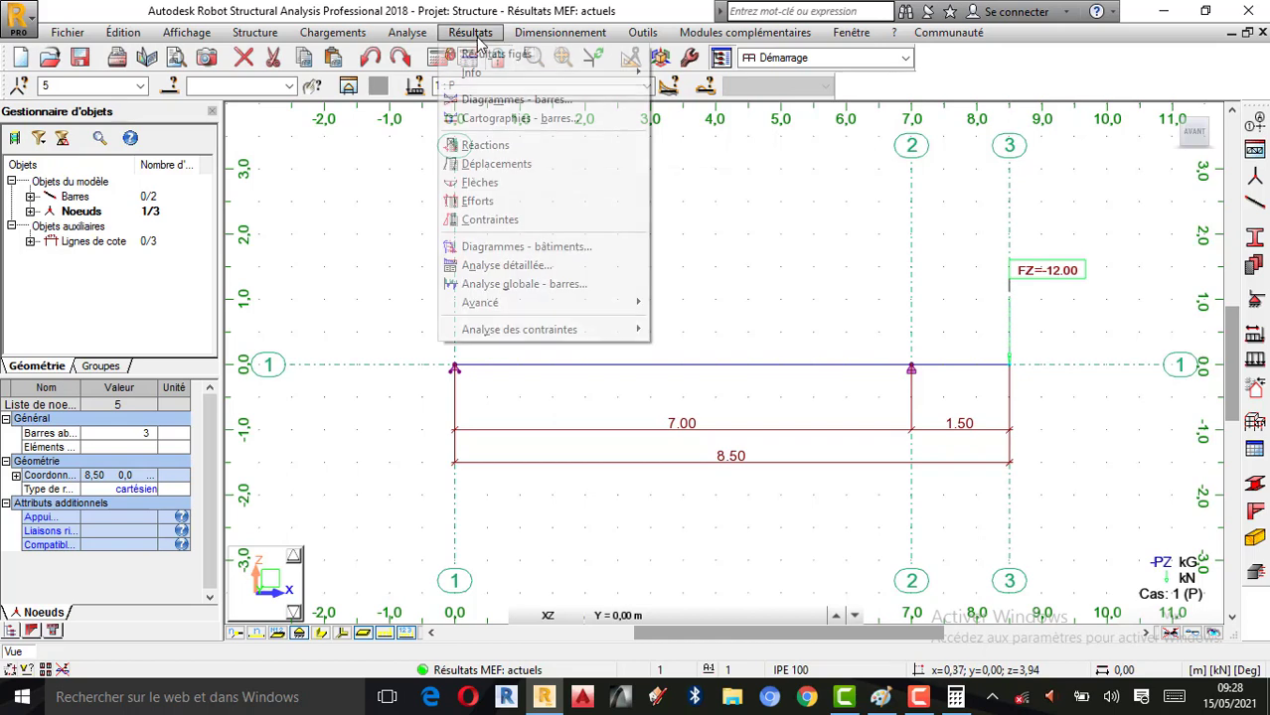
left_click(503, 100)
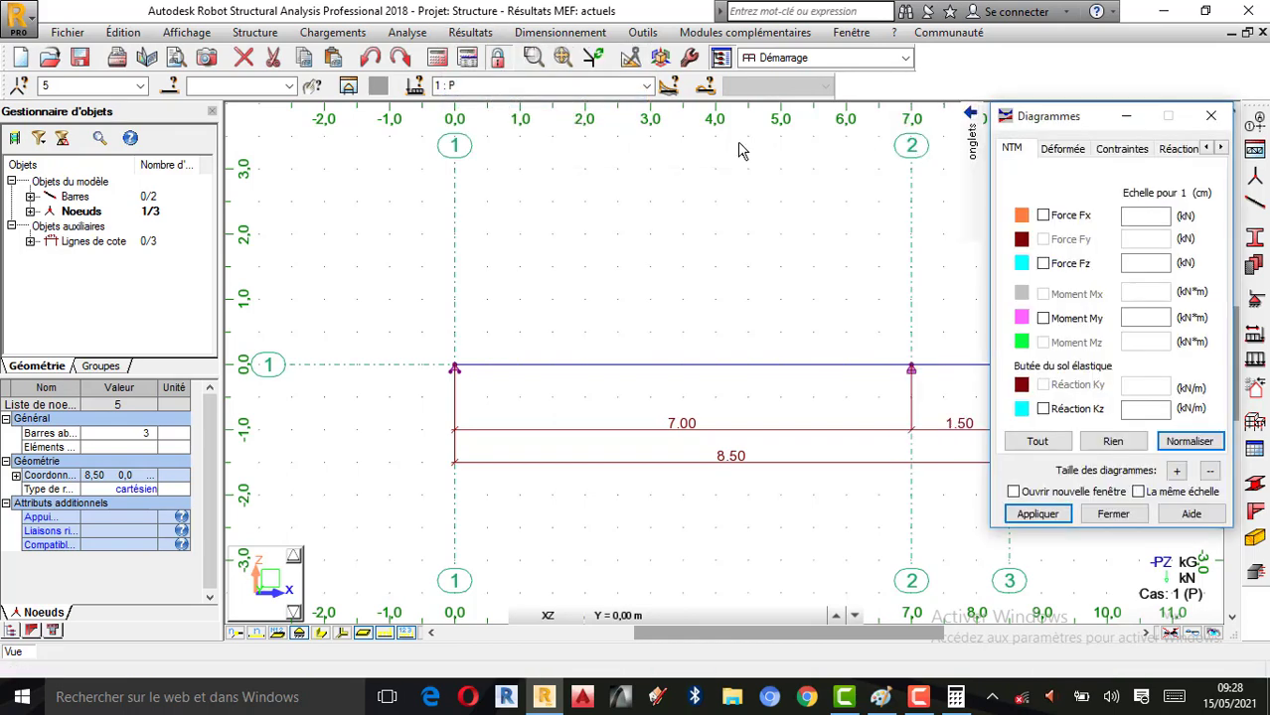
left_click(936, 224)
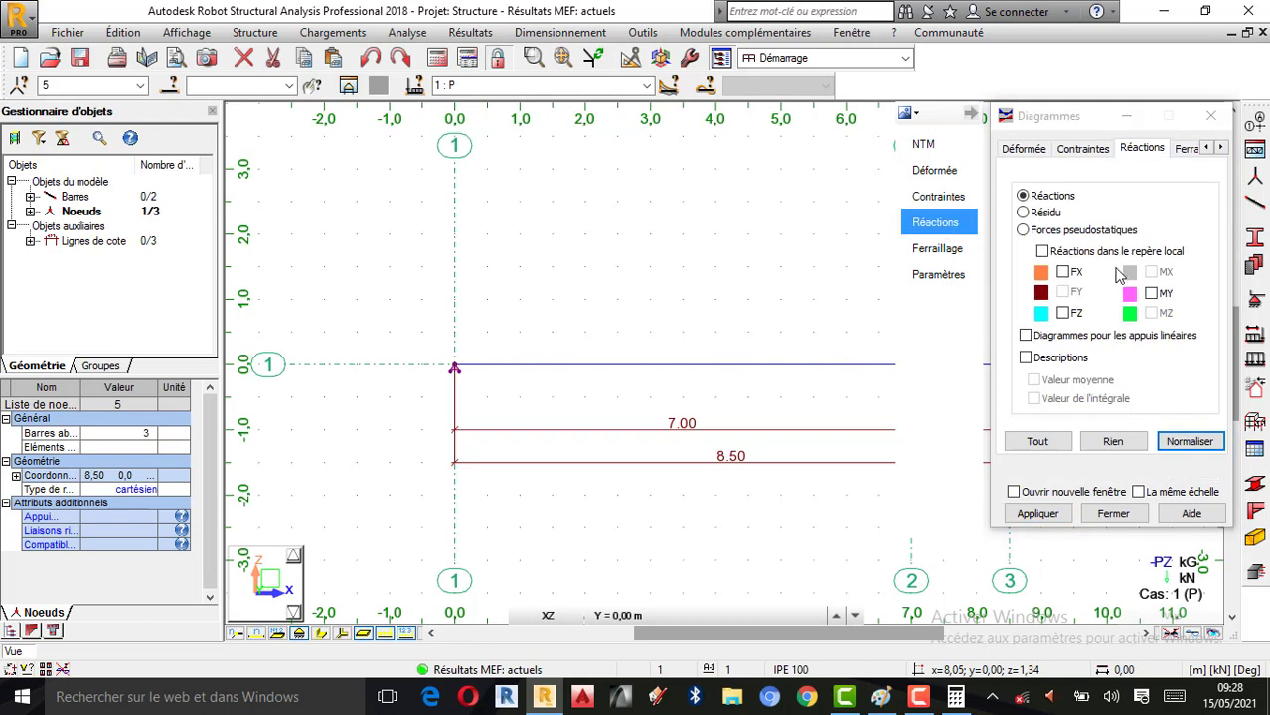
left_click(1063, 313)
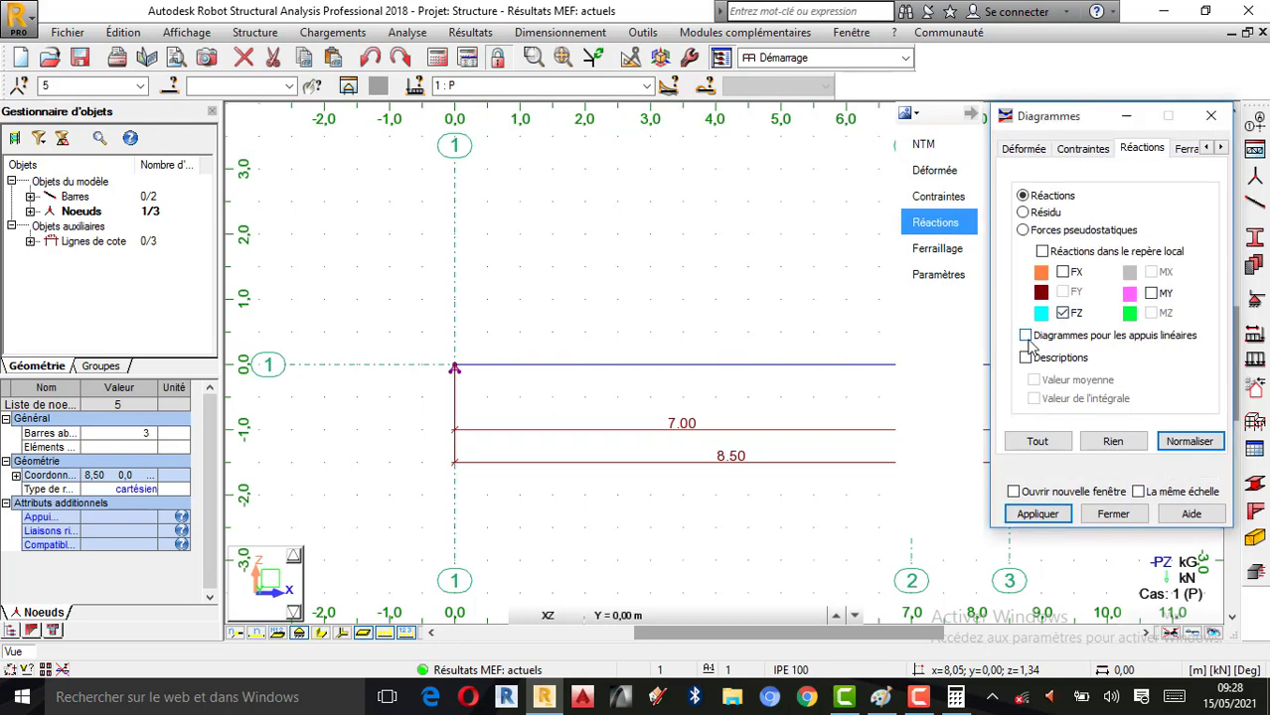
left_click(1025, 358)
left_click(1041, 513)
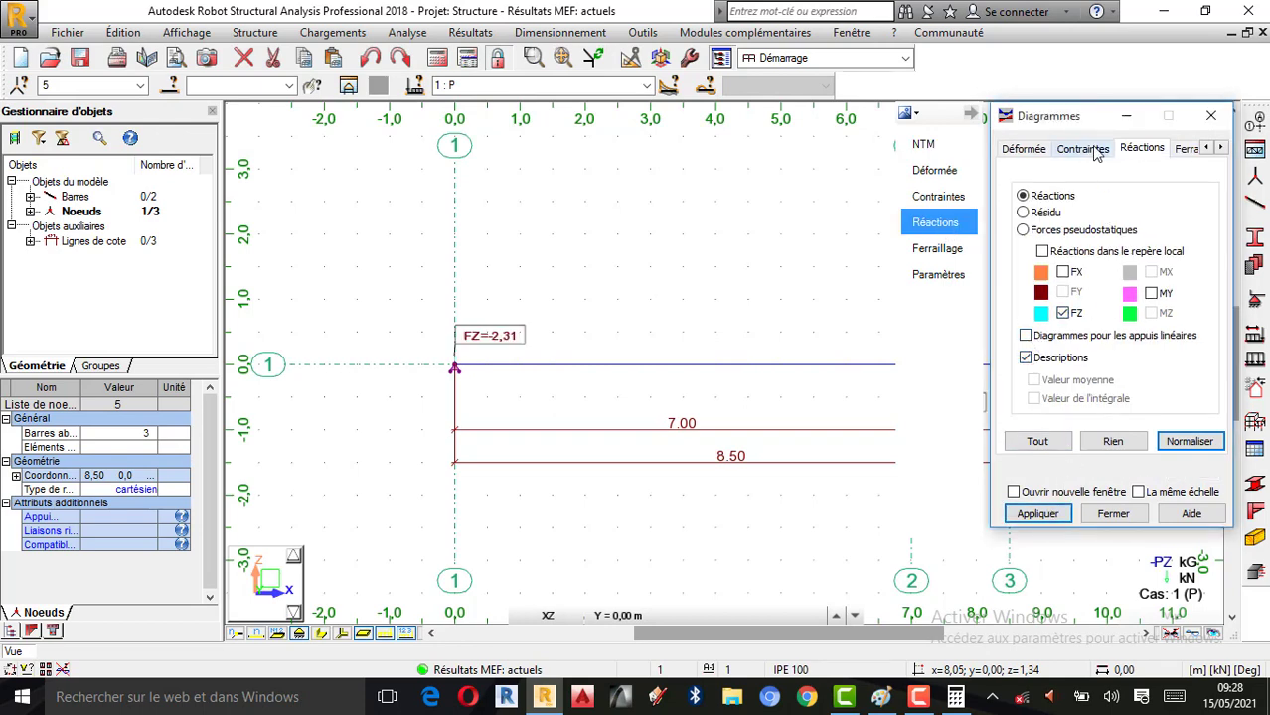
left_click_drag(1084, 127, 192, 181)
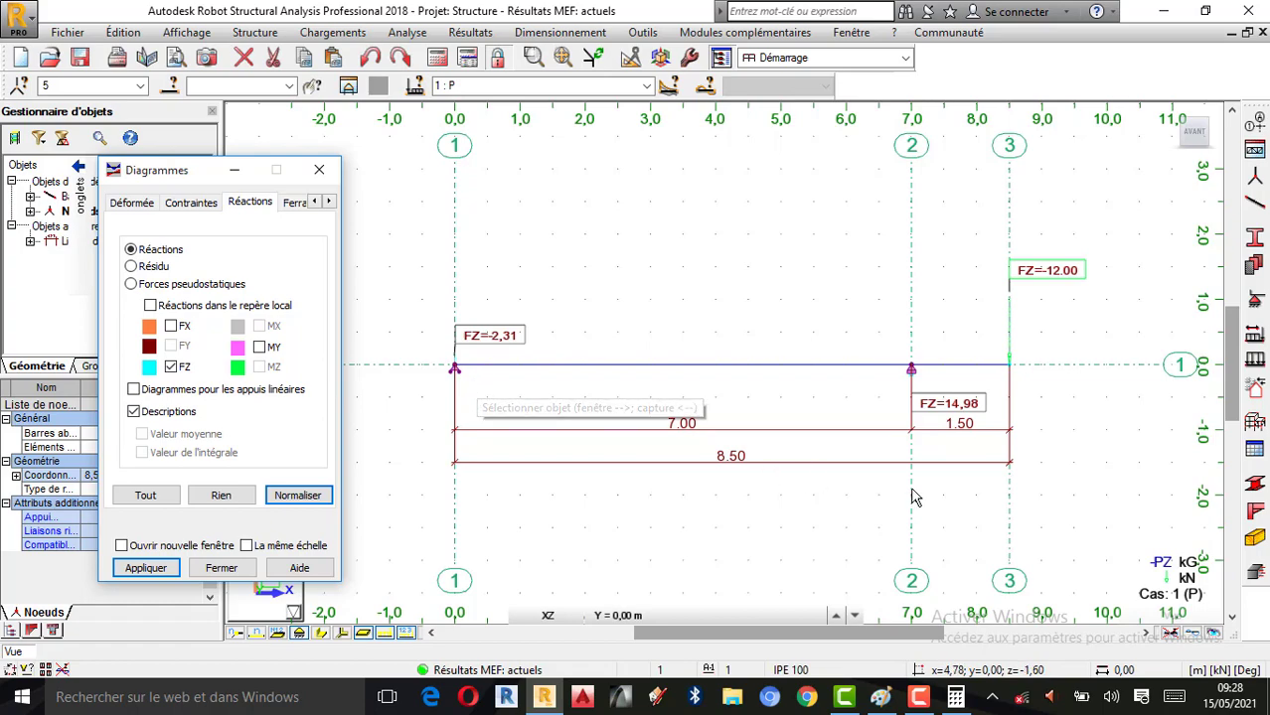
- Compare the displayed FZ reactions with the hand-calculated support reactions in Paint, returning to Robot
left_click(880, 696)
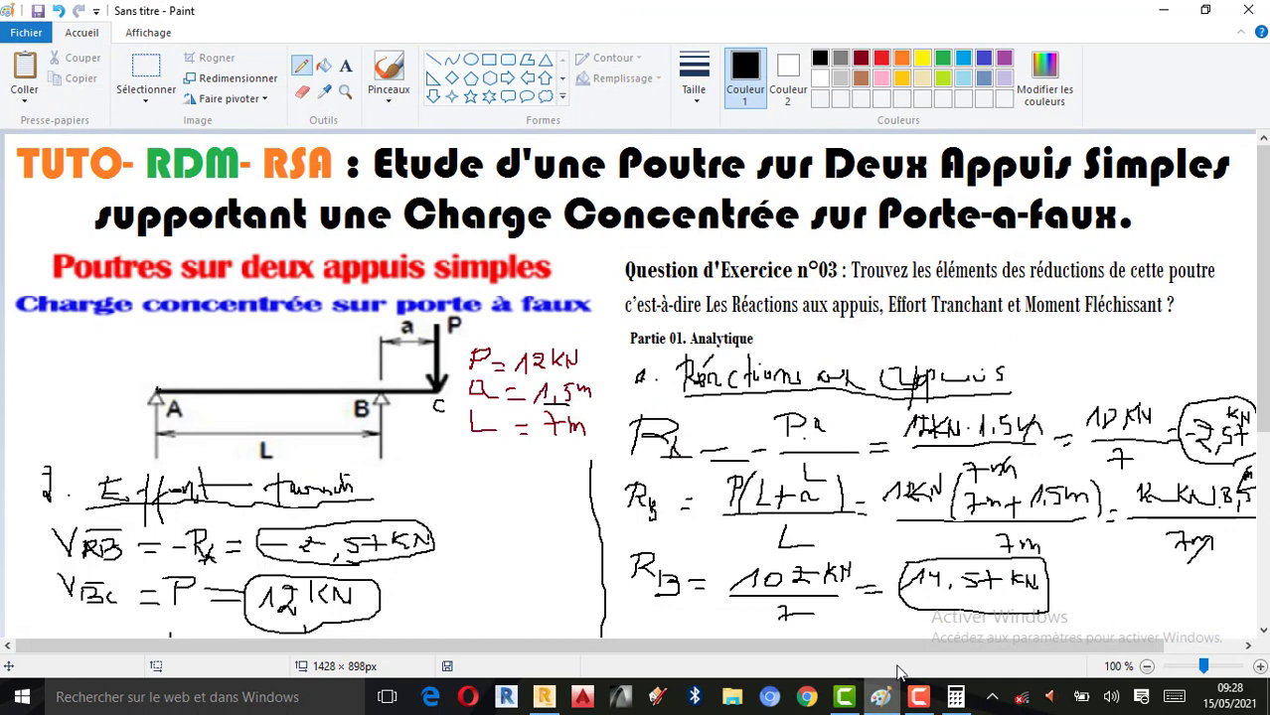
left_click(543, 696)
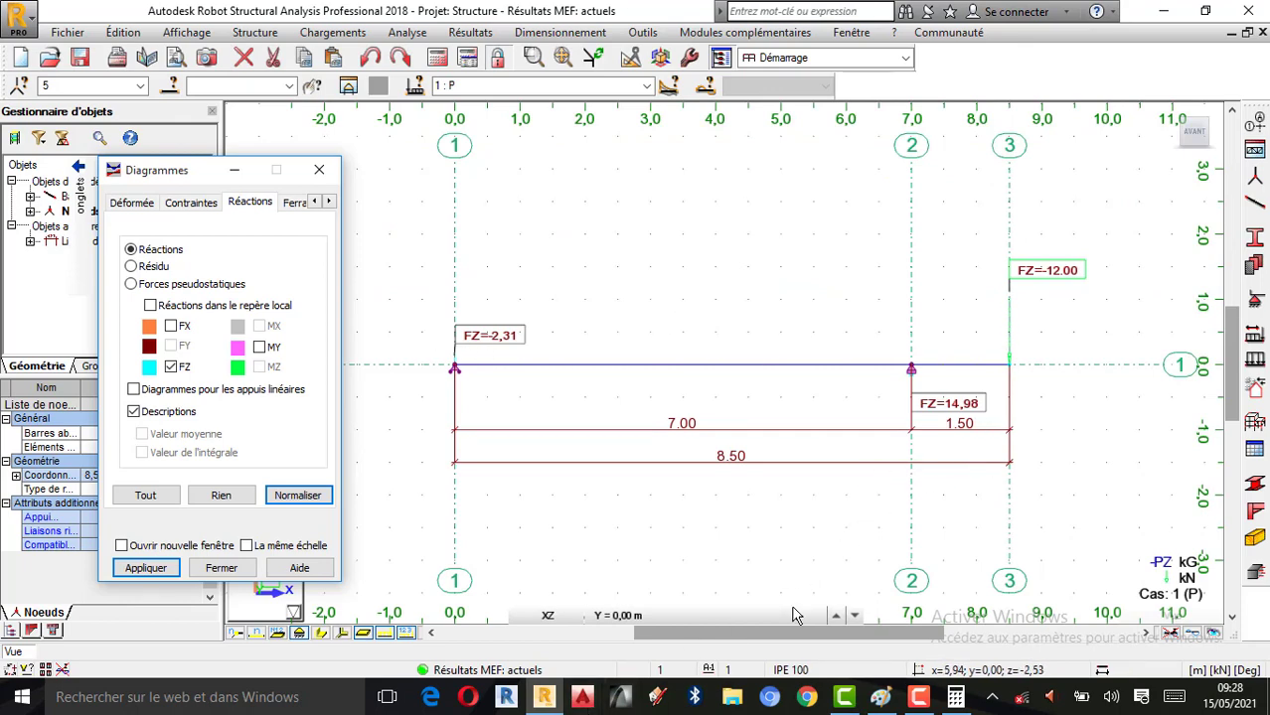
left_click(881, 697)
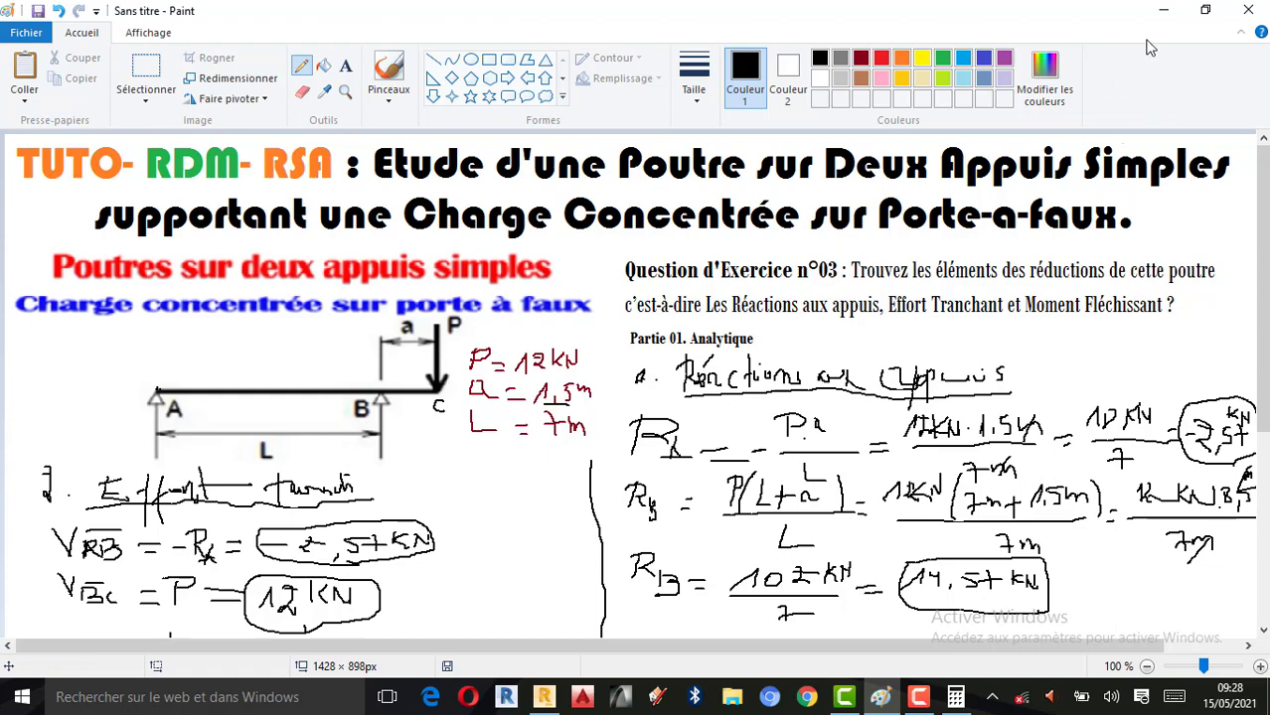
left_click(1163, 10)
- Display the shear force Fz diagram on the beam bars
left_click(77, 215)
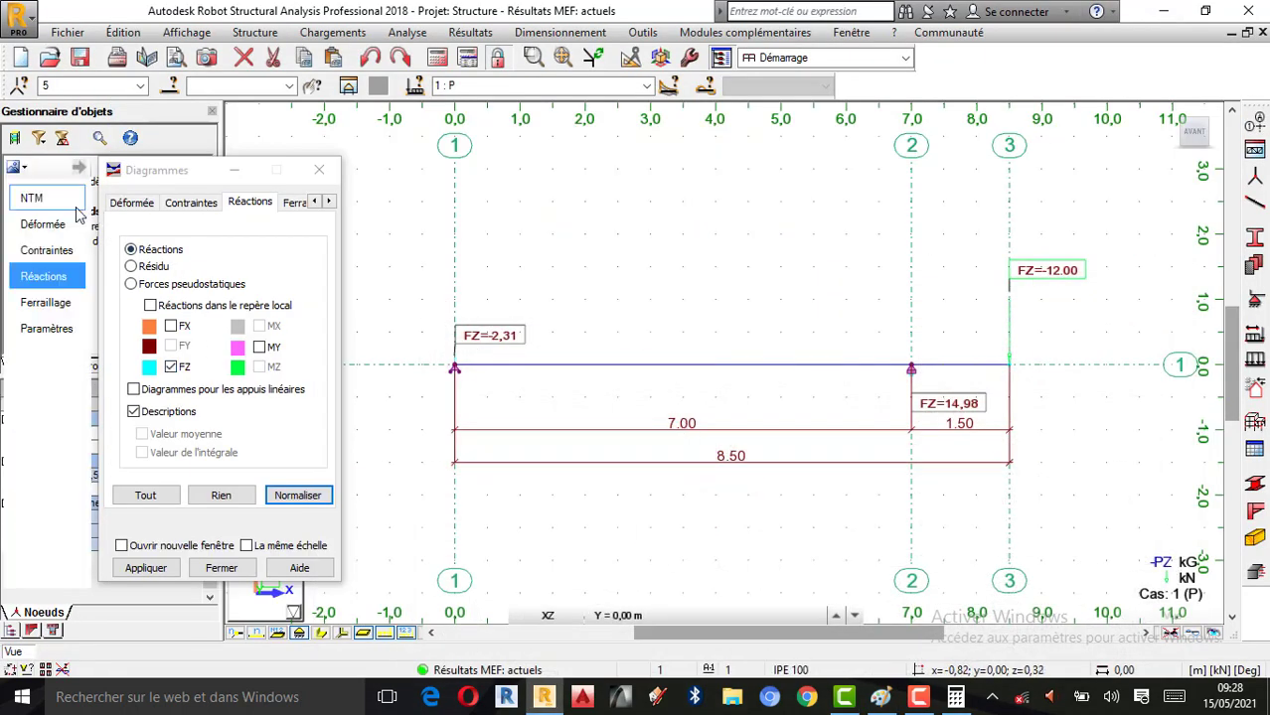
left_click(33, 207)
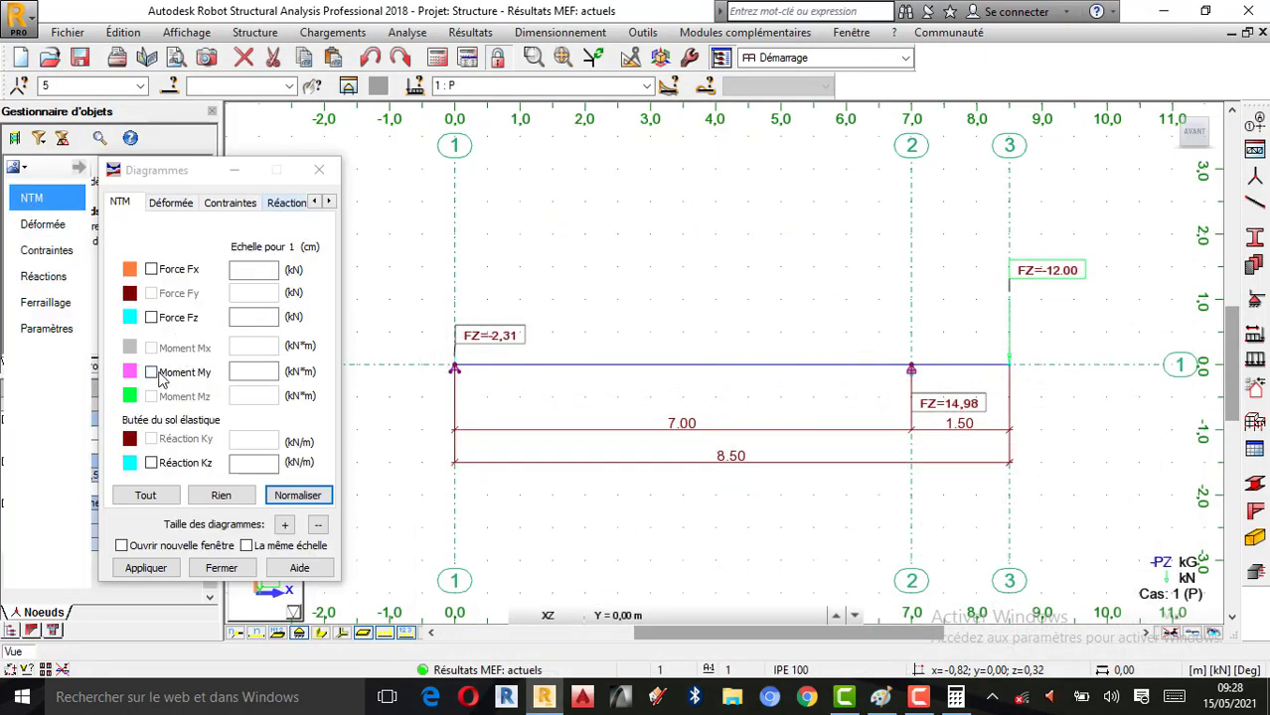
left_click(151, 317)
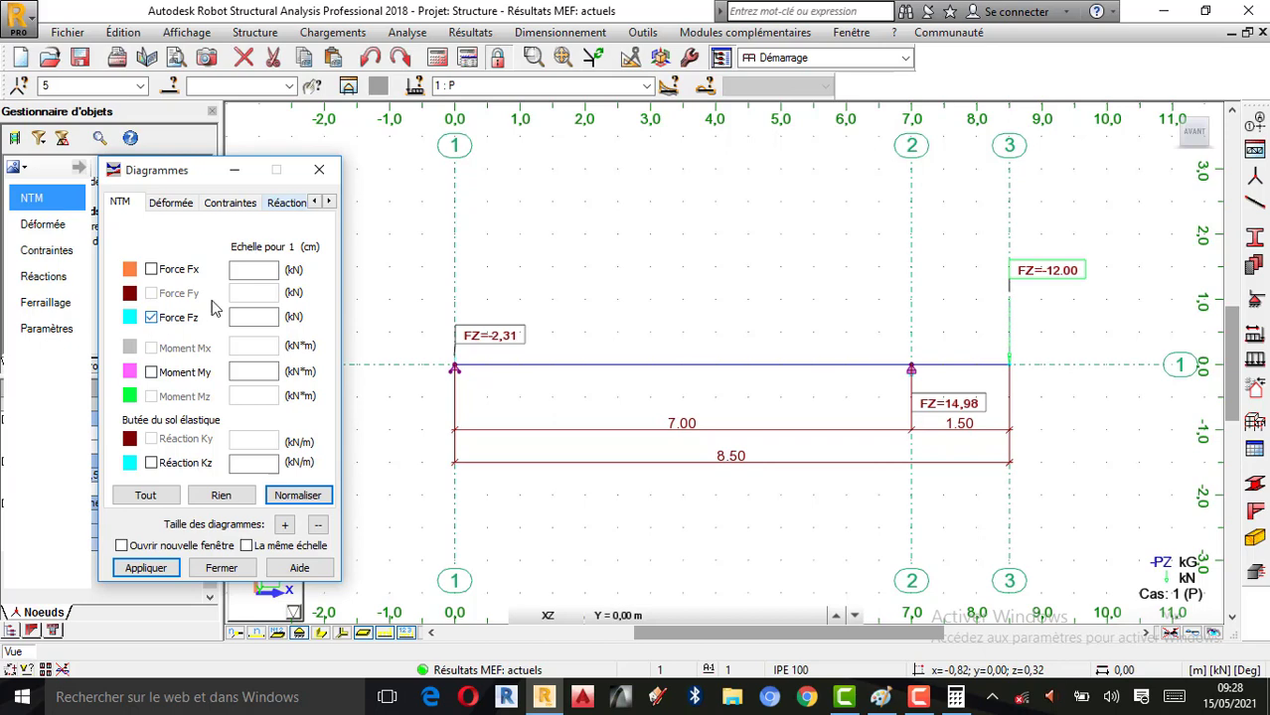
left_click(145, 569)
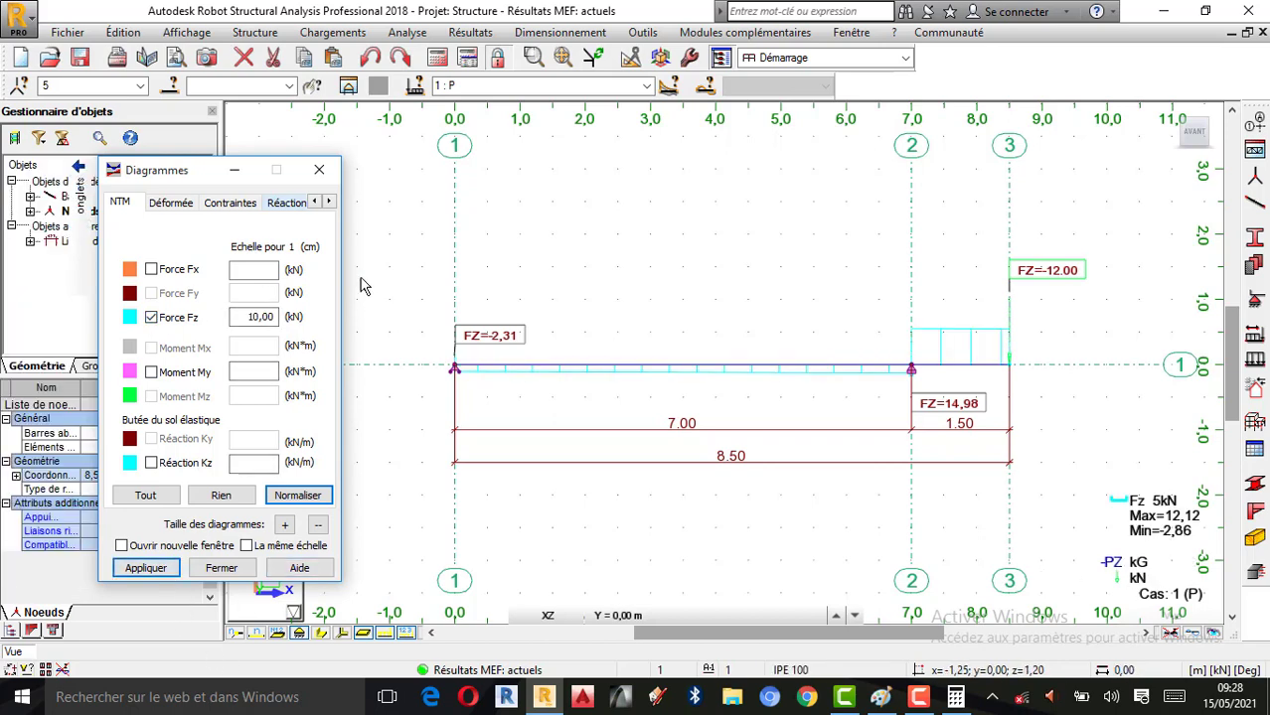
- Set the diagrams to show value descriptions at local extremes, with positive and negative values differentiated
left_click(329, 201)
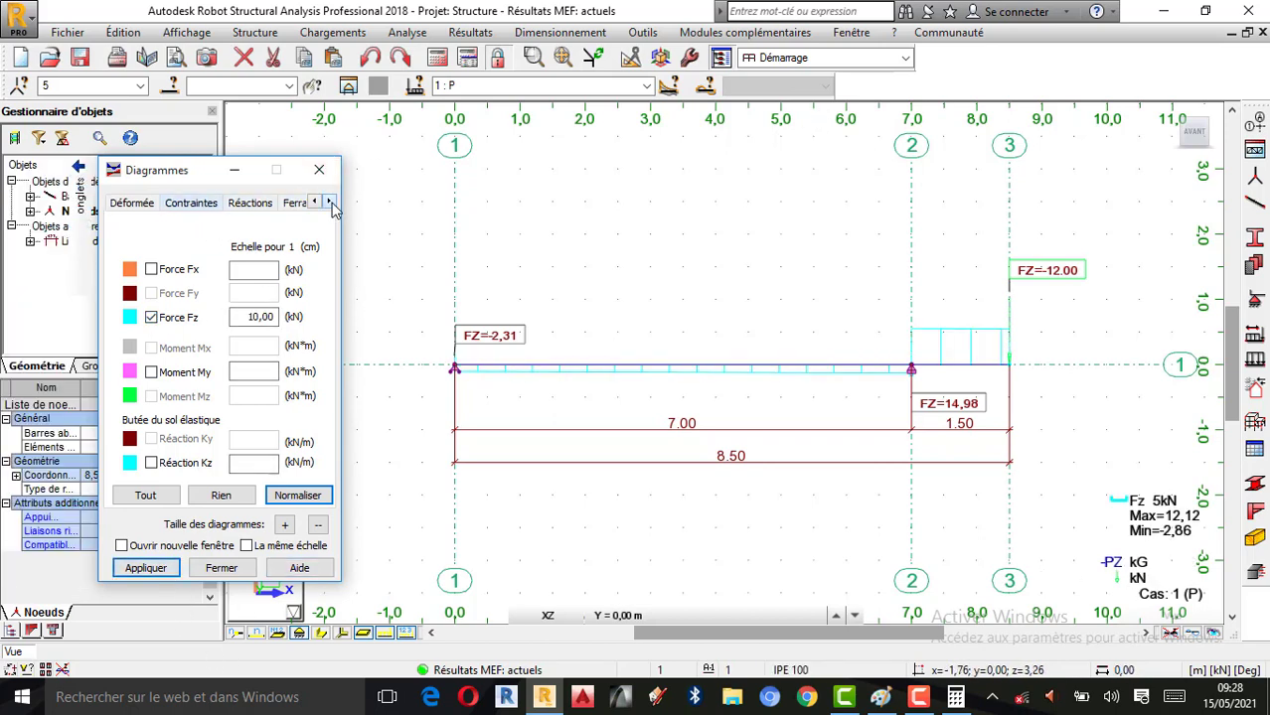
left_click(329, 202)
left_click(328, 202)
left_click(231, 203)
left_click(201, 288)
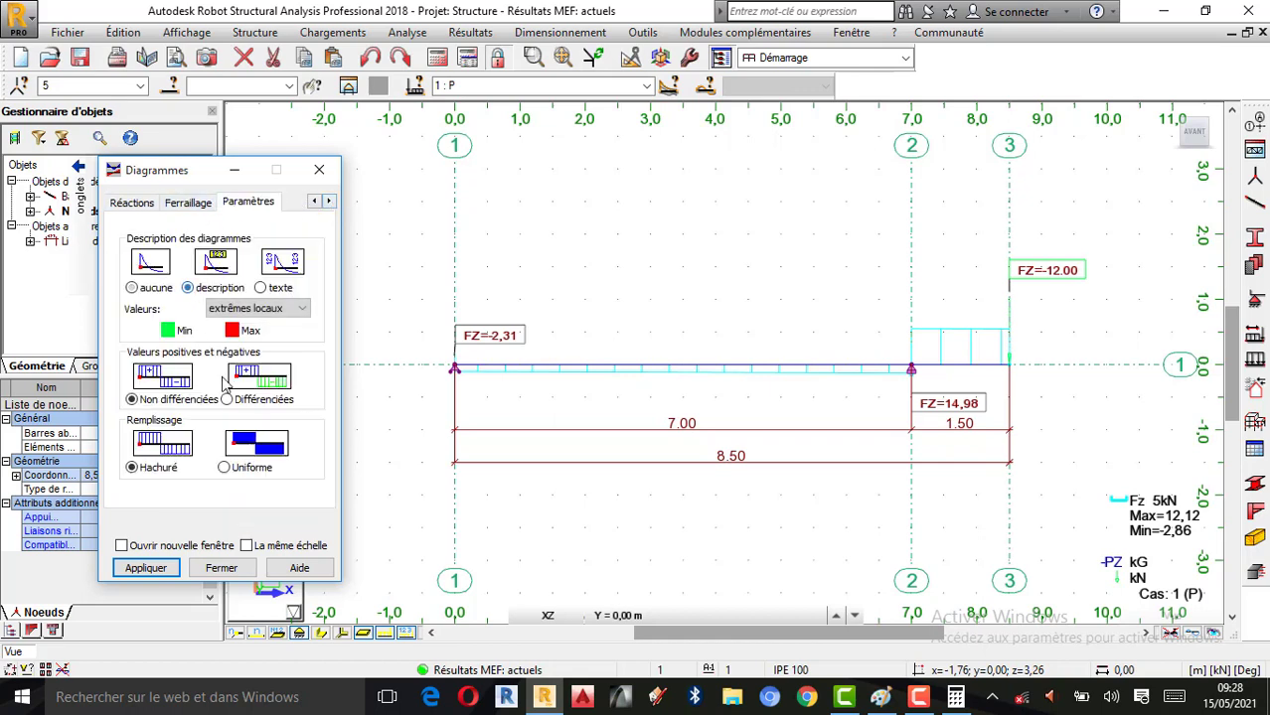
left_click(145, 567)
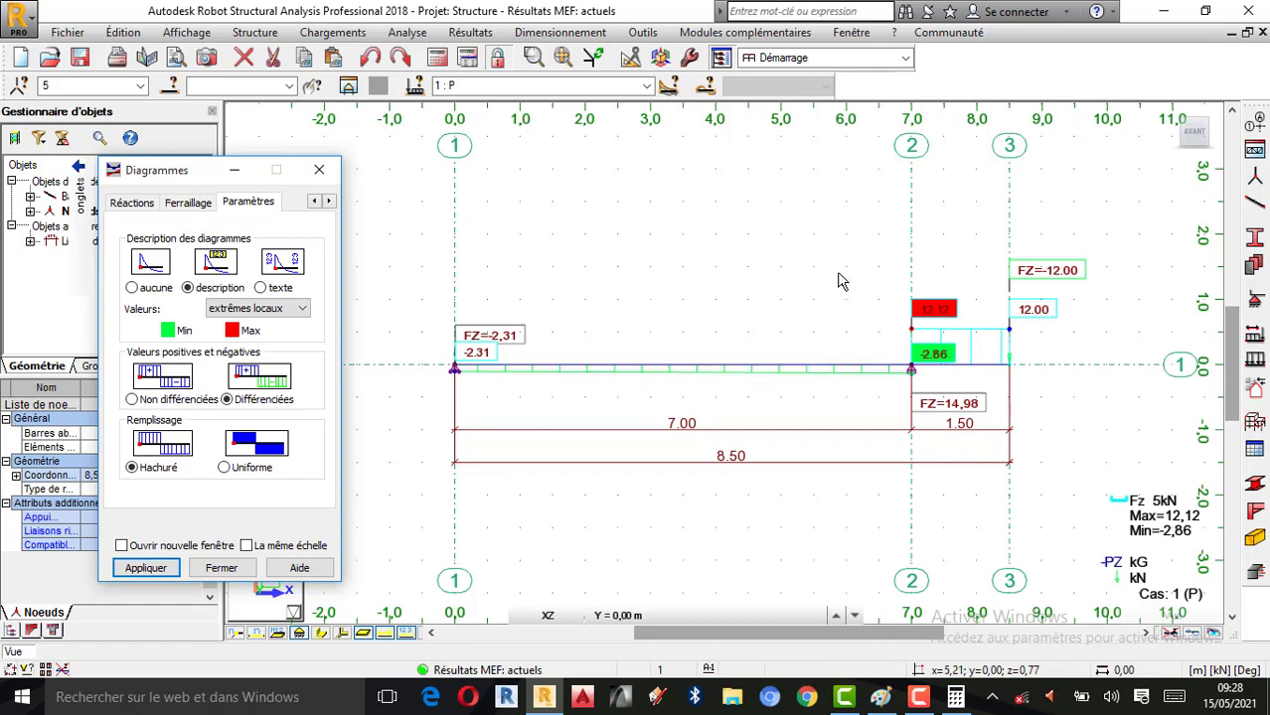
- Check the shear values against the hand calculation in Paint, and hide the Fz diagram in Robot, closing the diagram settings
left_click(881, 698)
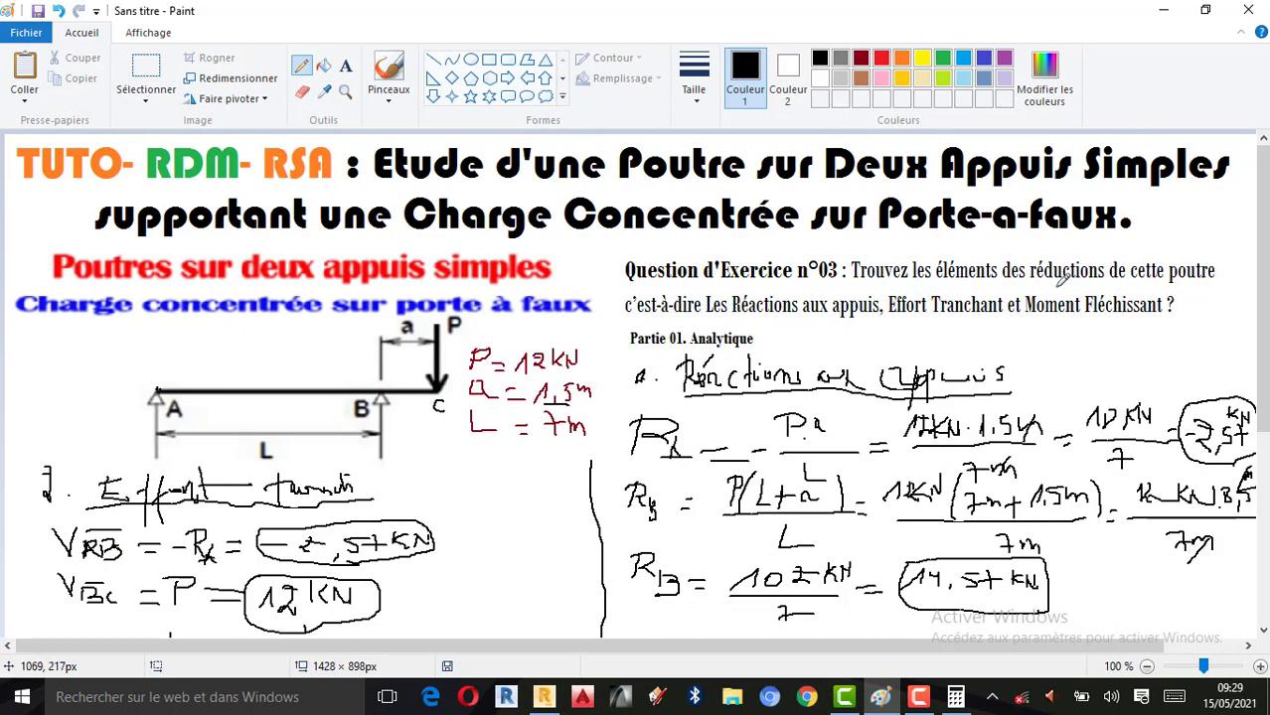
left_click(1163, 10)
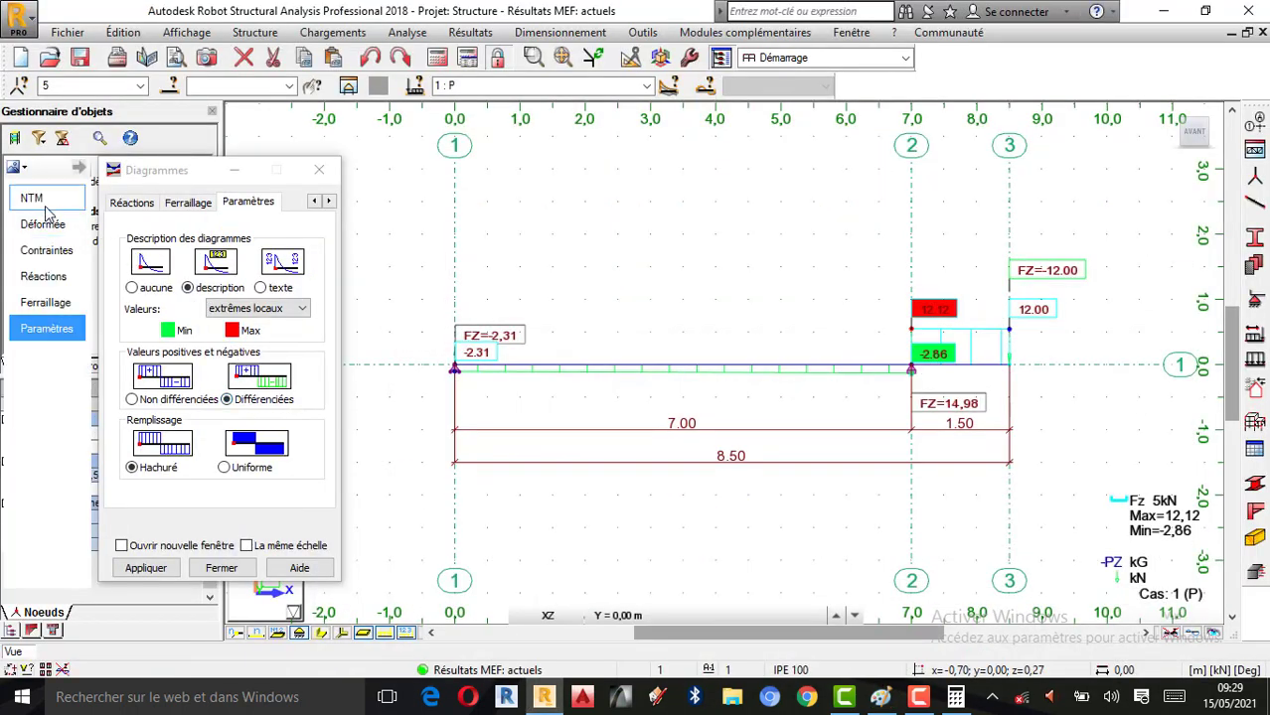
left_click(45, 201)
left_click(151, 317)
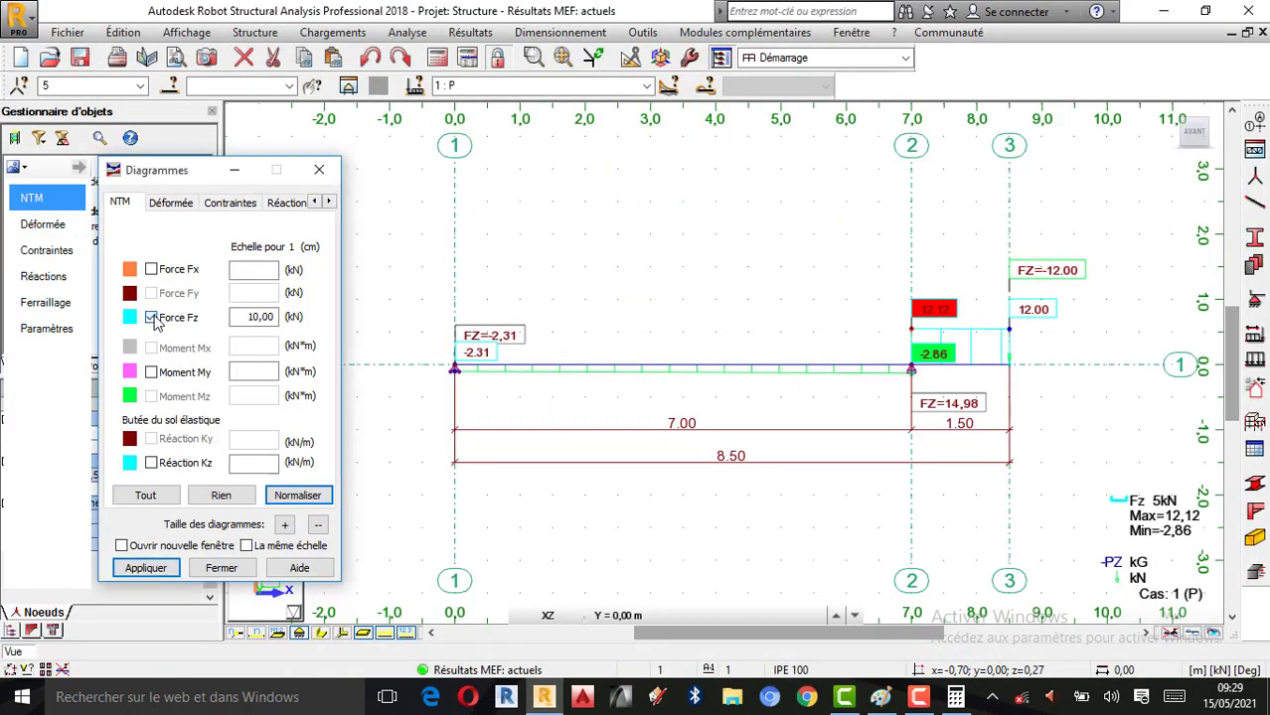
left_click(154, 569)
left_click(221, 568)
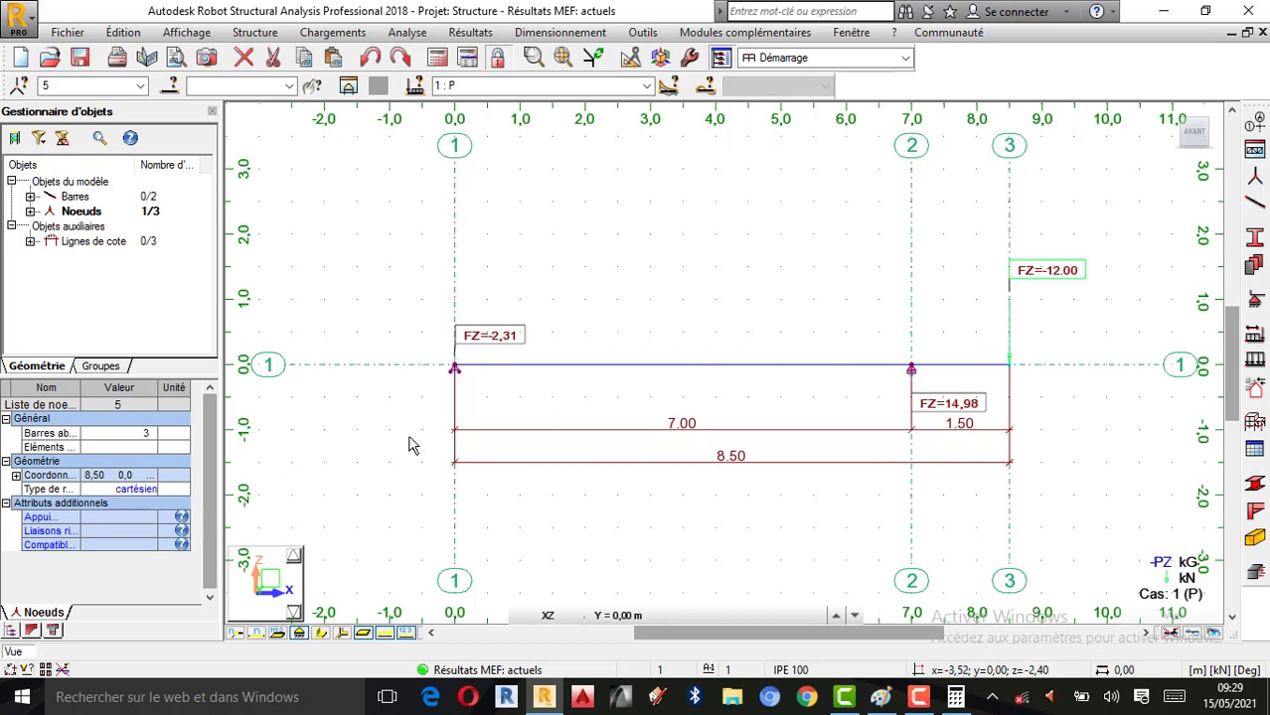
- Delete the self-weight load (poids propre) of case P from the loads table, keeping only the nodal force
left_click(318, 635)
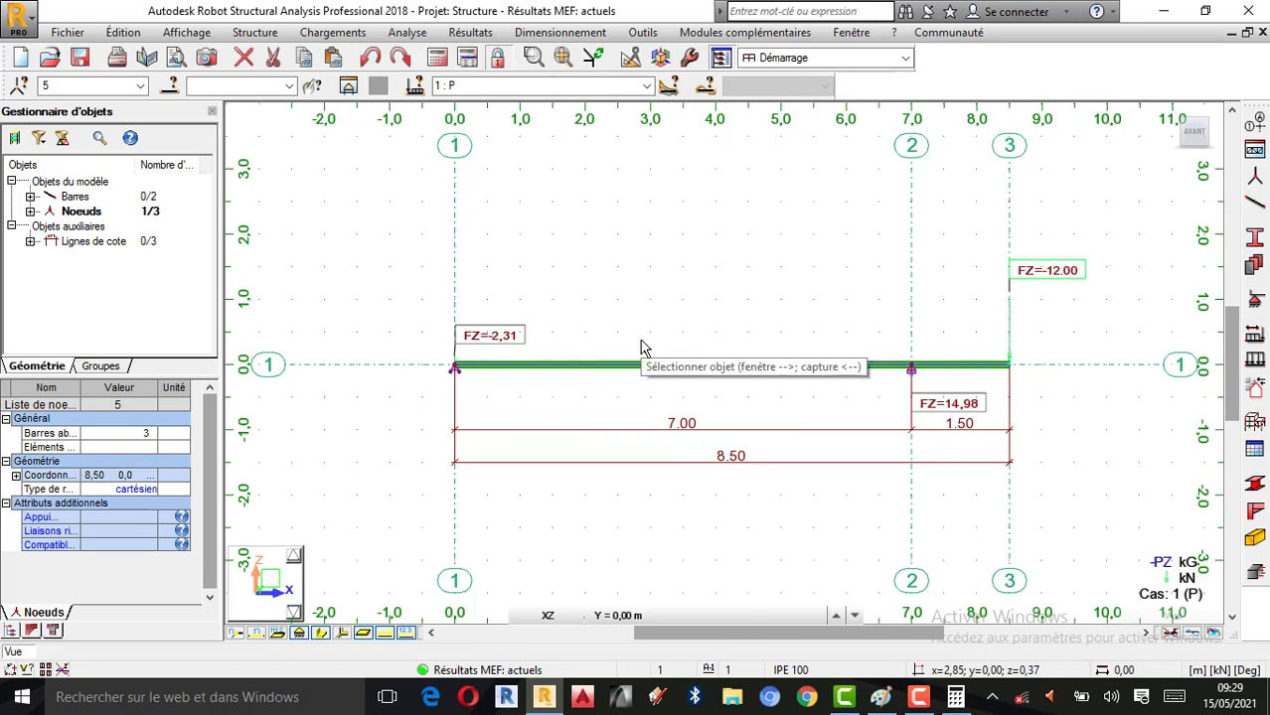
left_click(339, 36)
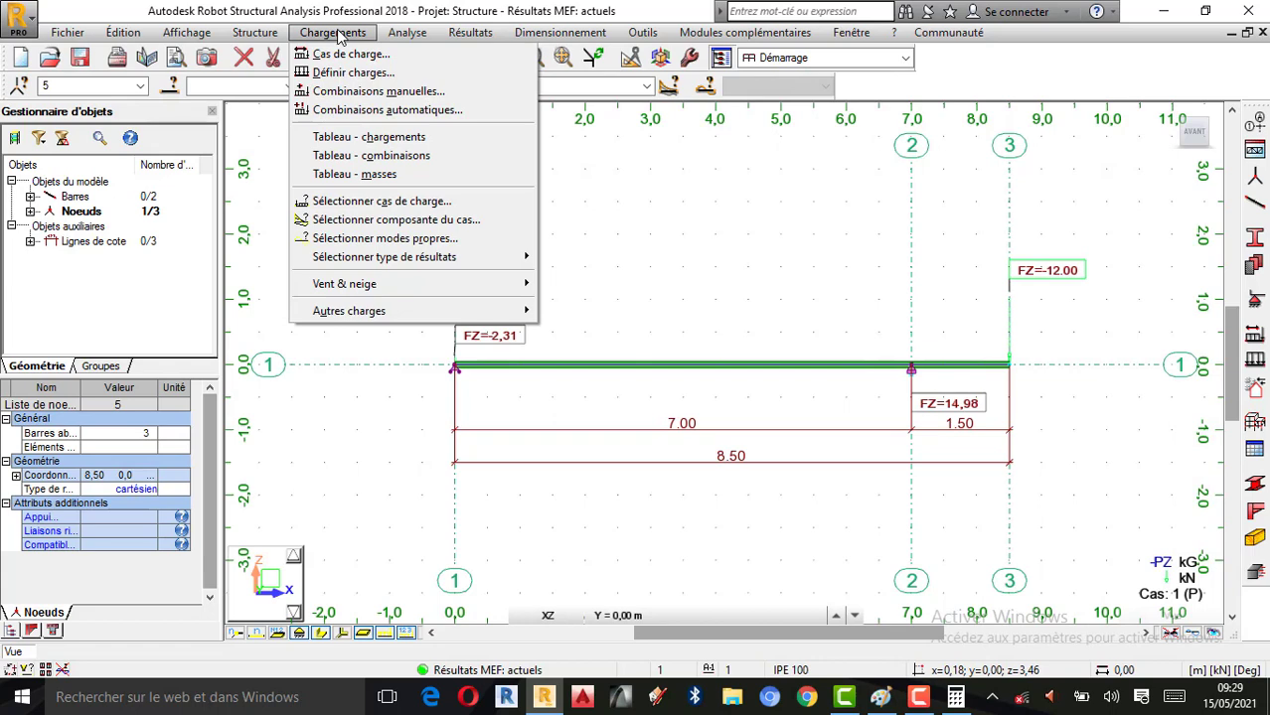
left_click(364, 139)
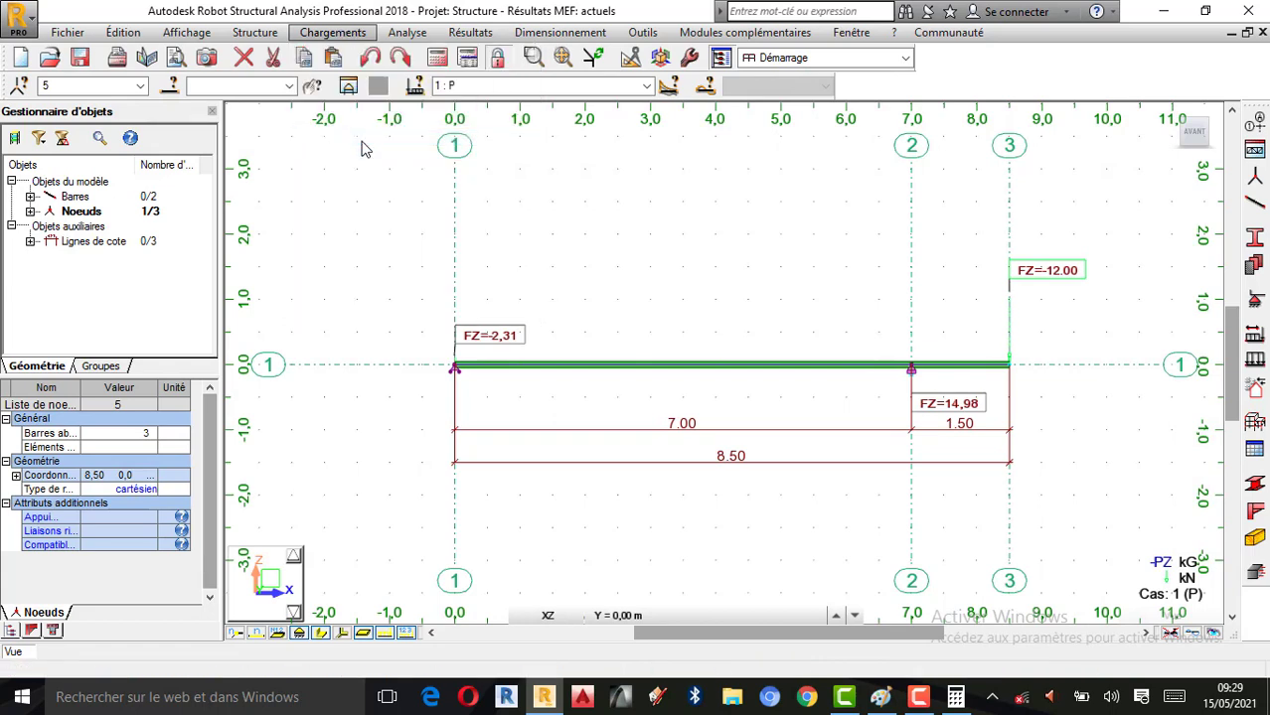
left_click(244, 138)
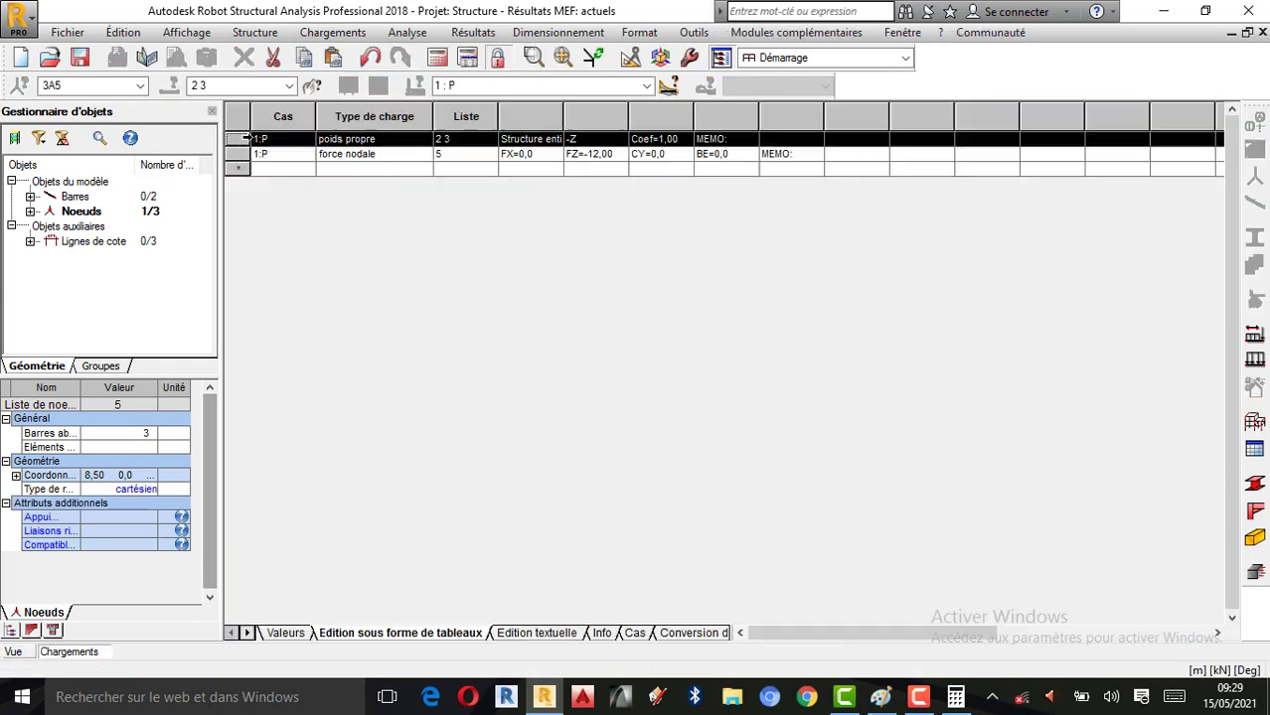
key("Delete")
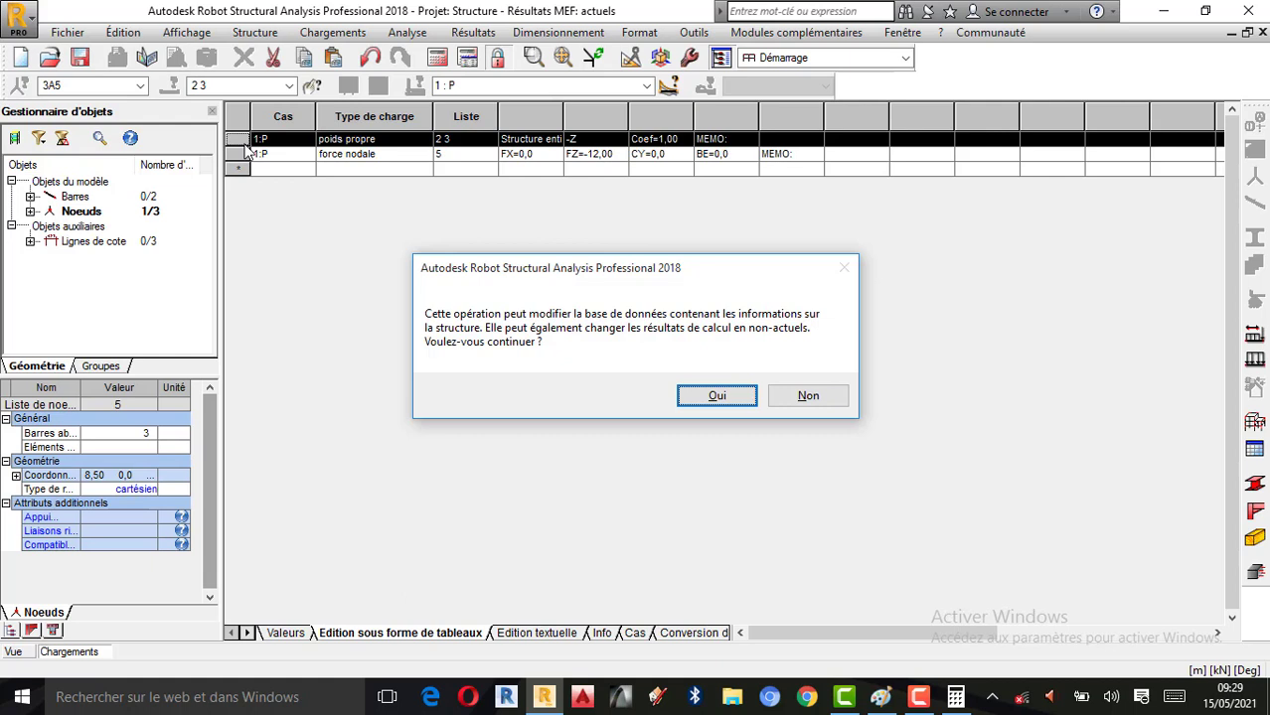
left_click(719, 398)
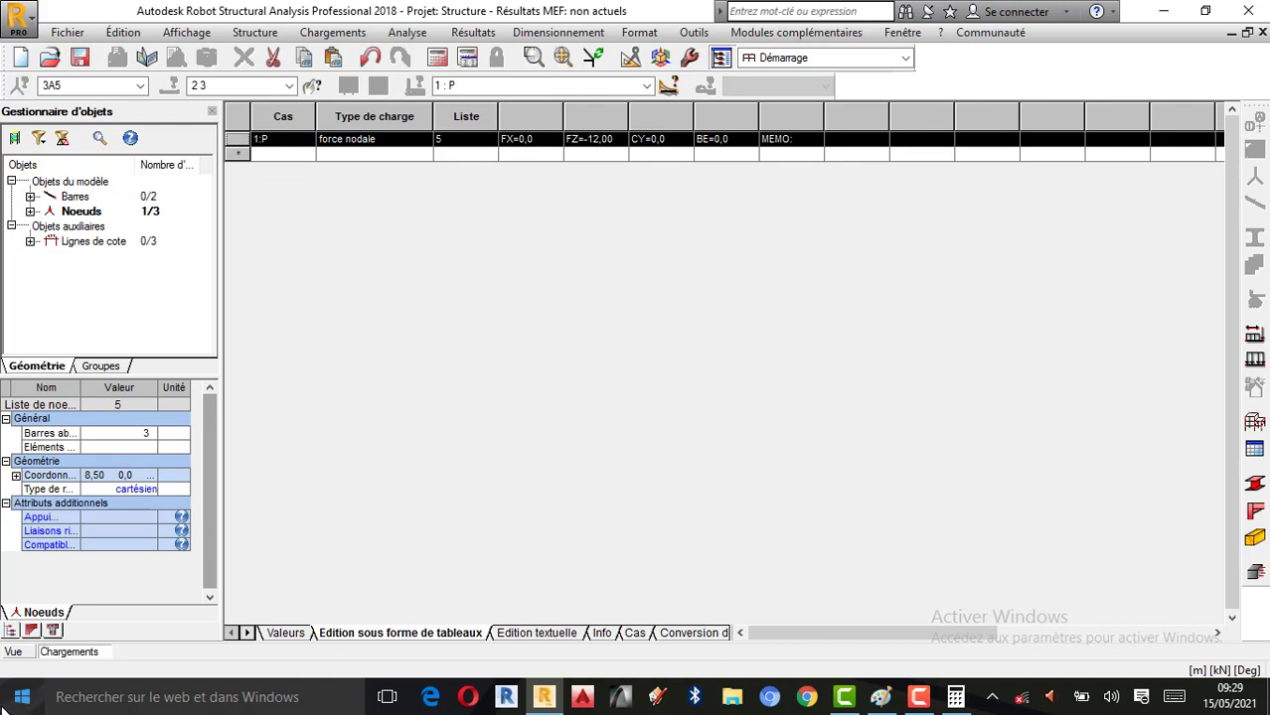
- Recalculate the structure from the model view and hide the section shapes to inspect the updated support reactions
left_click(13, 651)
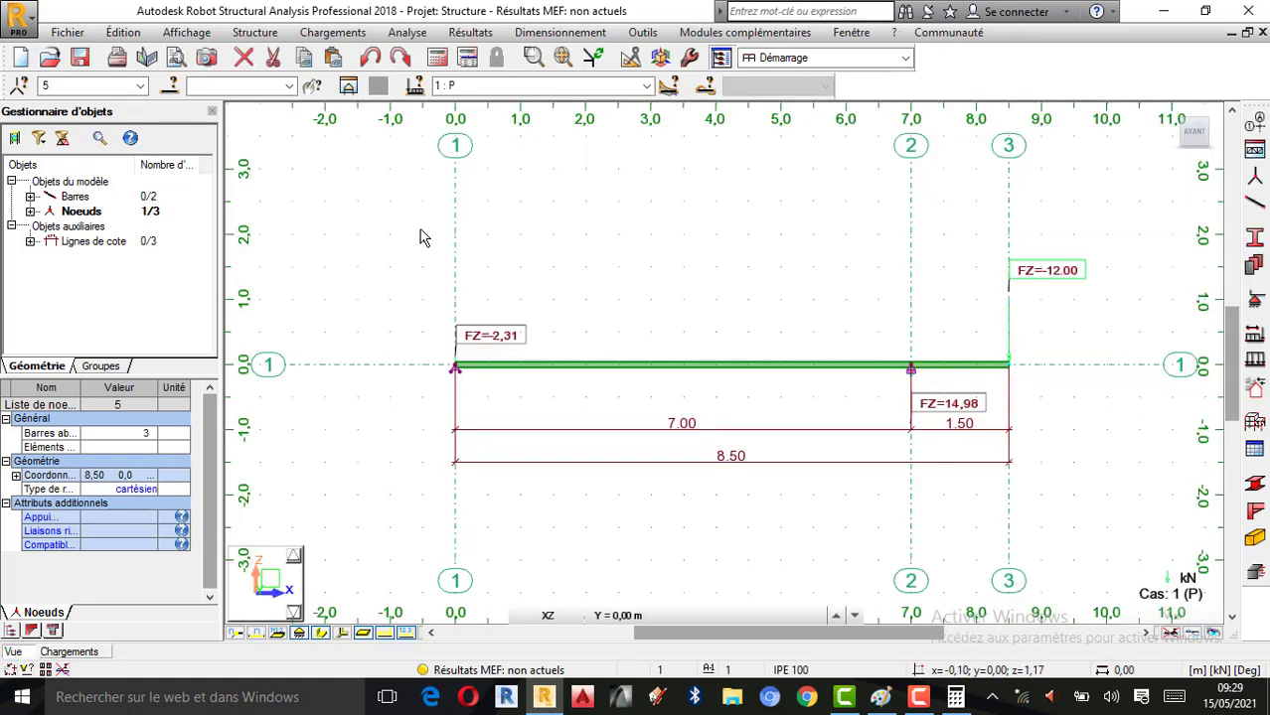
left_click(437, 58)
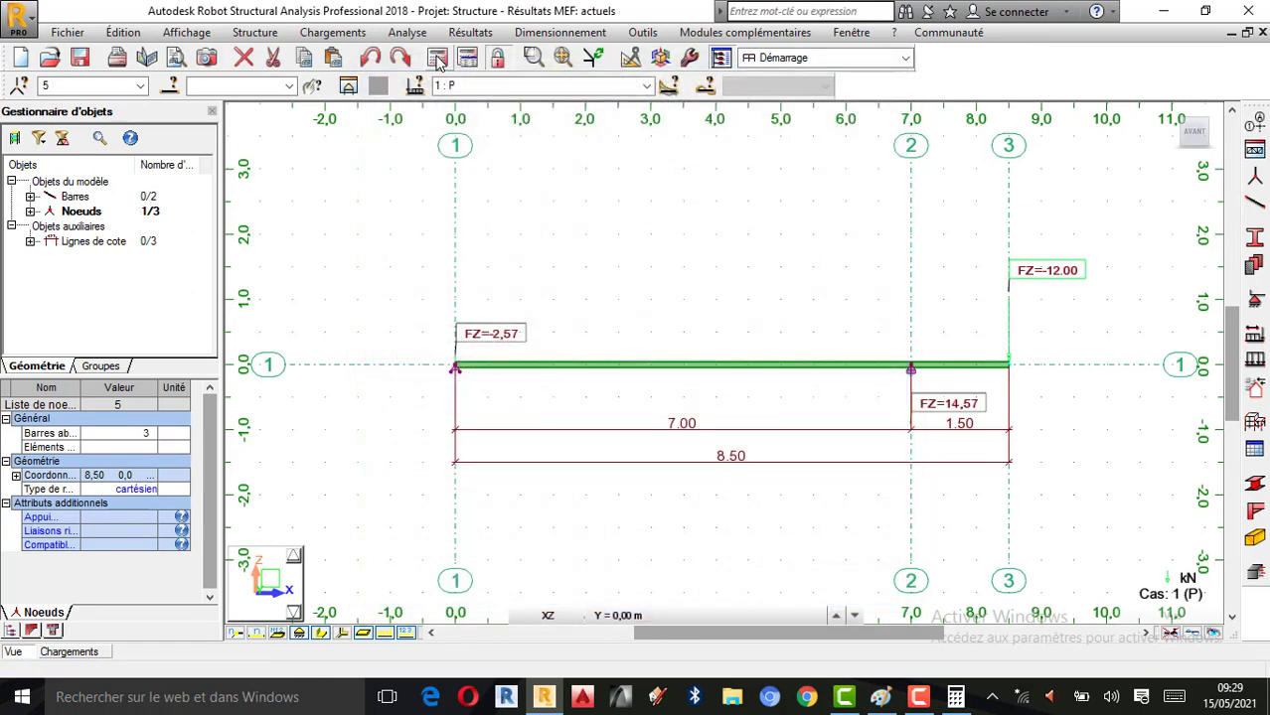
left_click(318, 634)
scroll(584, 417, "up", 2)
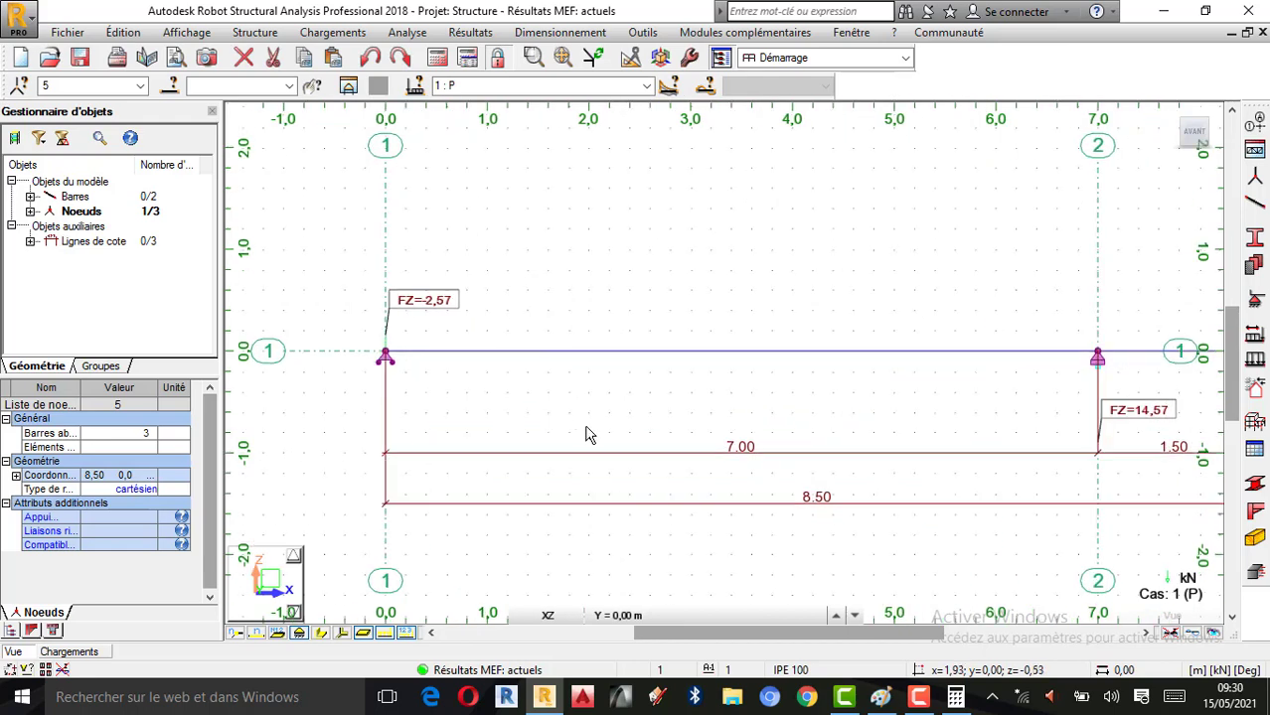
scroll(541, 390, "down", 2)
scroll(443, 390, "up", 2)
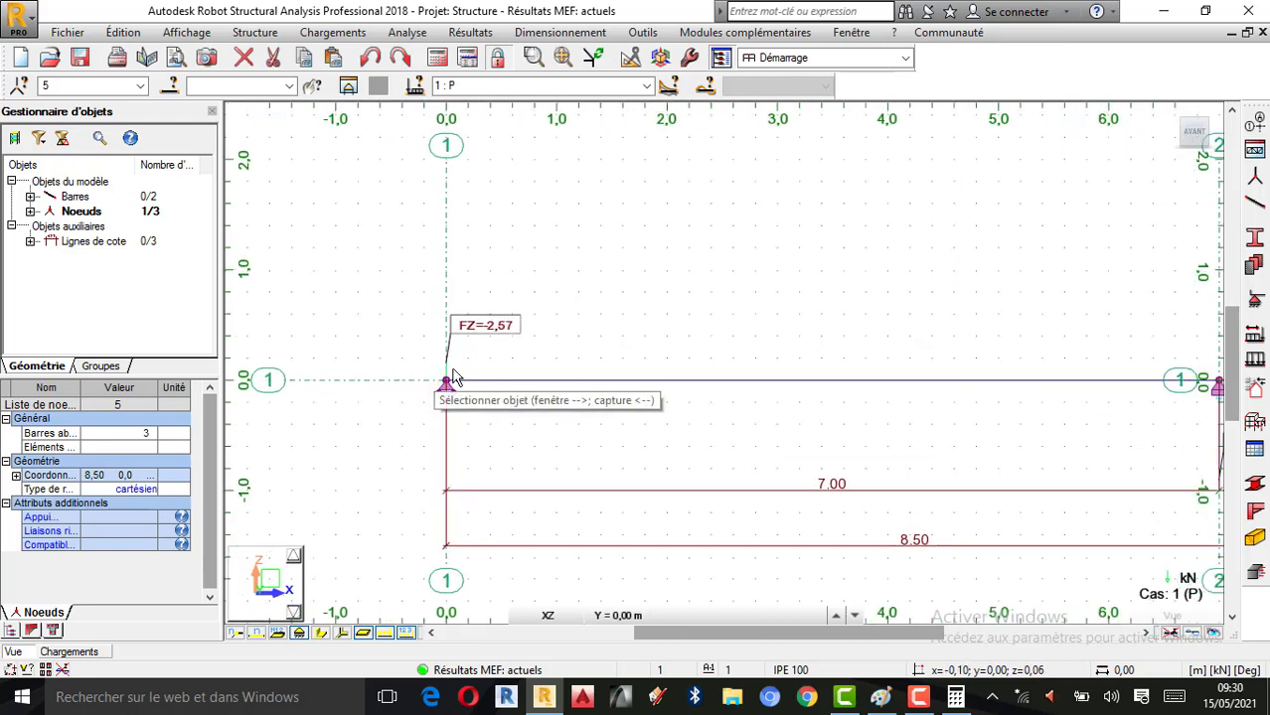
scroll(522, 340, "up", 1)
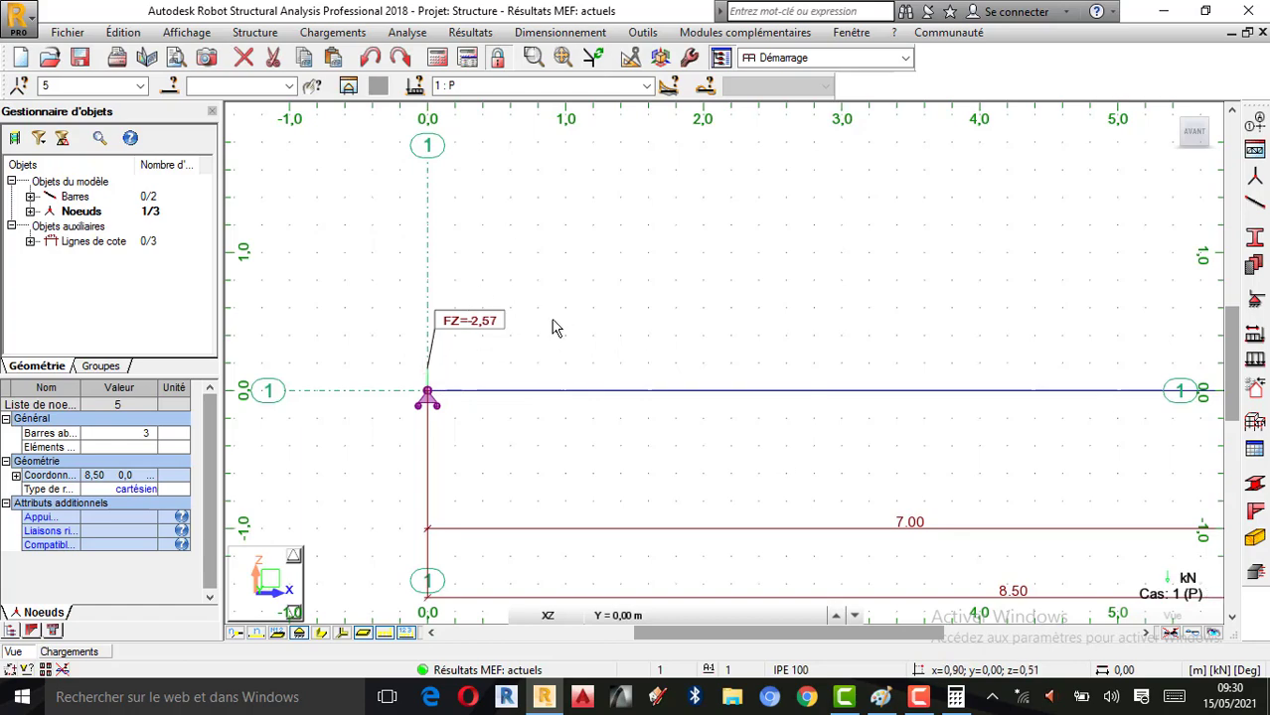
- Circle the hand-calculated reaction at support A in yellow in Paint and write OK above it
left_click(880, 697)
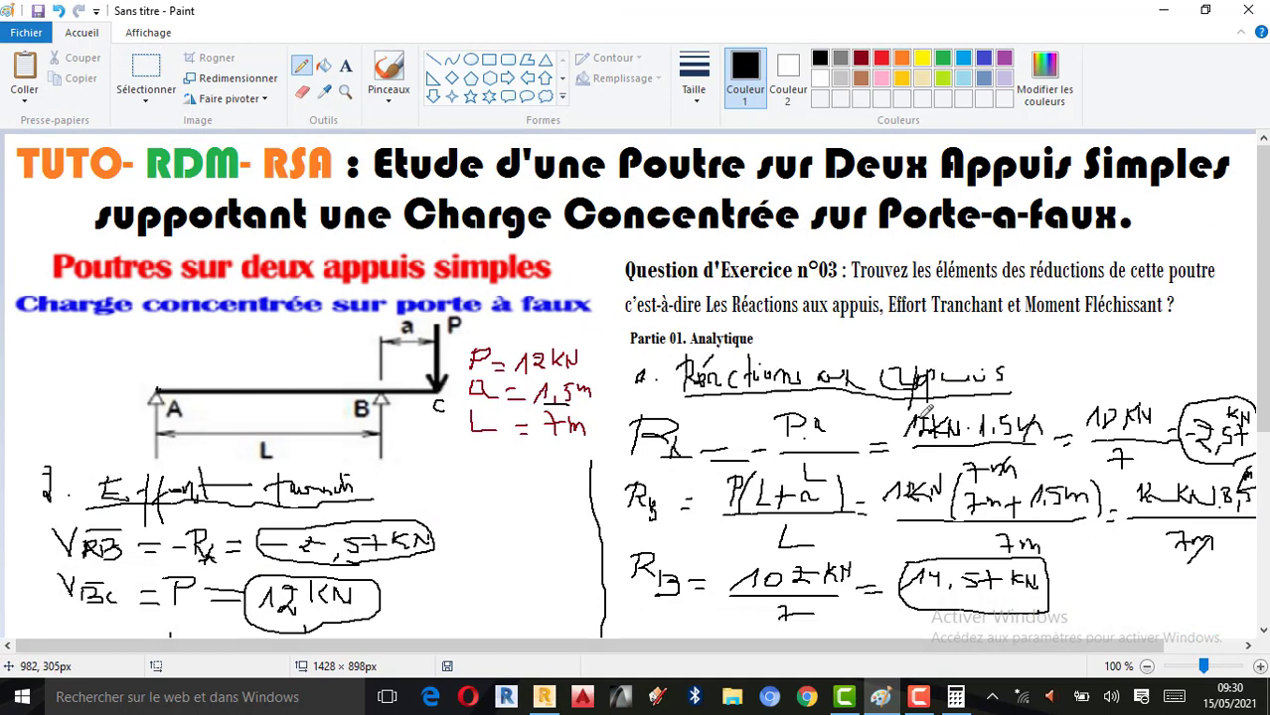
left_click(922, 60)
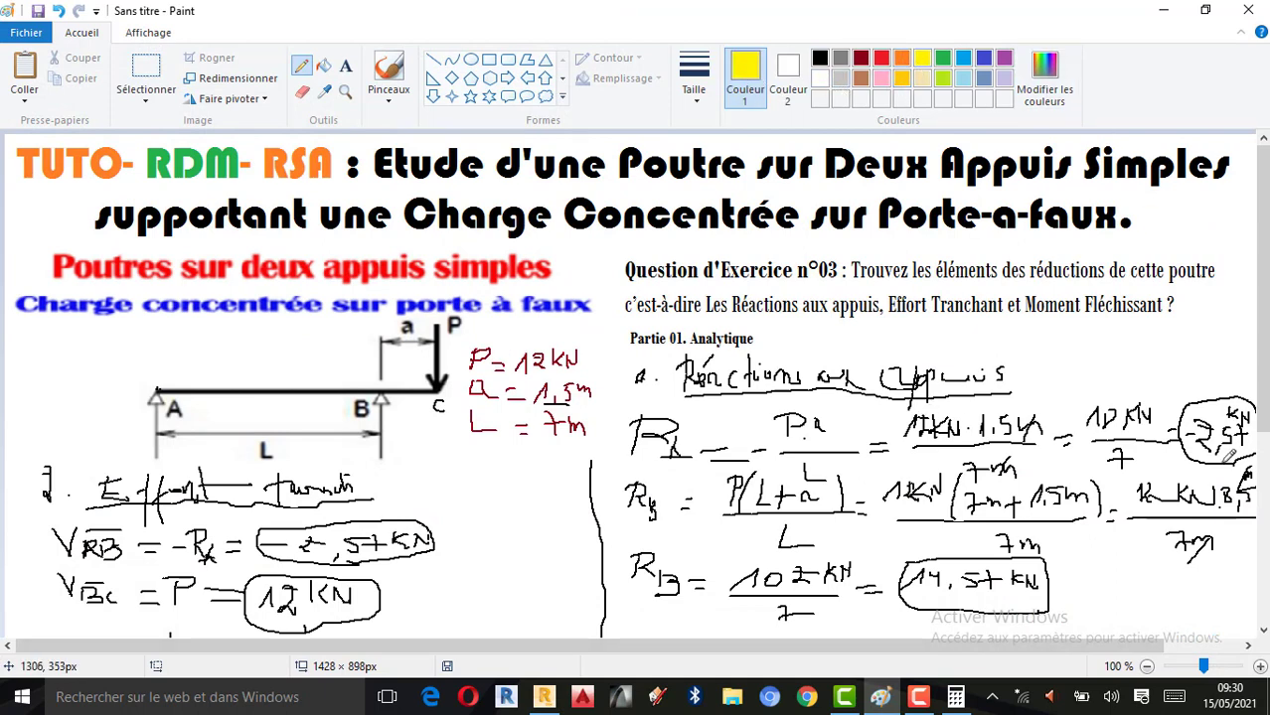
mouse_move(1205, 385)
left_mouse_down()
mouse_move(1182, 417)
mouse_move(1194, 467)
mouse_move(1254, 459)
mouse_move(1264, 420)
left_mouse_up()
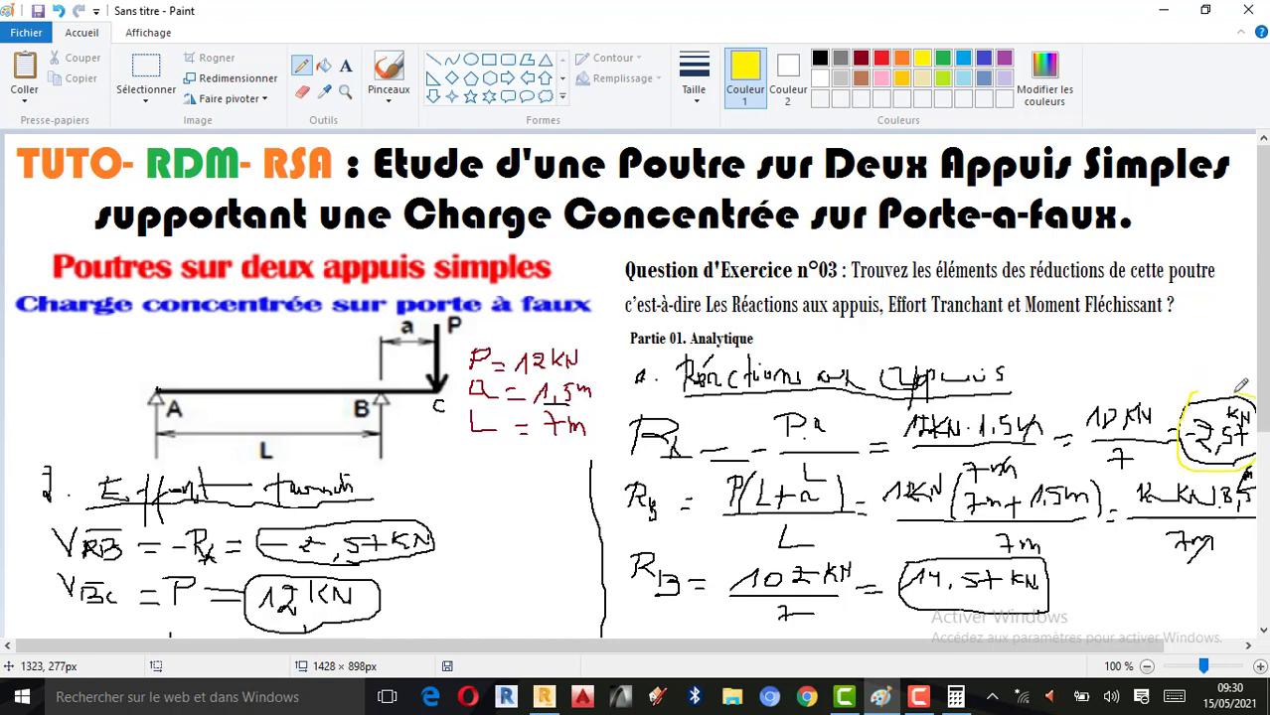
mouse_move(1224, 371)
left_mouse_down()
mouse_move(1204, 384)
mouse_move(1198, 367)
mouse_move(1240, 345)
left_mouse_up()
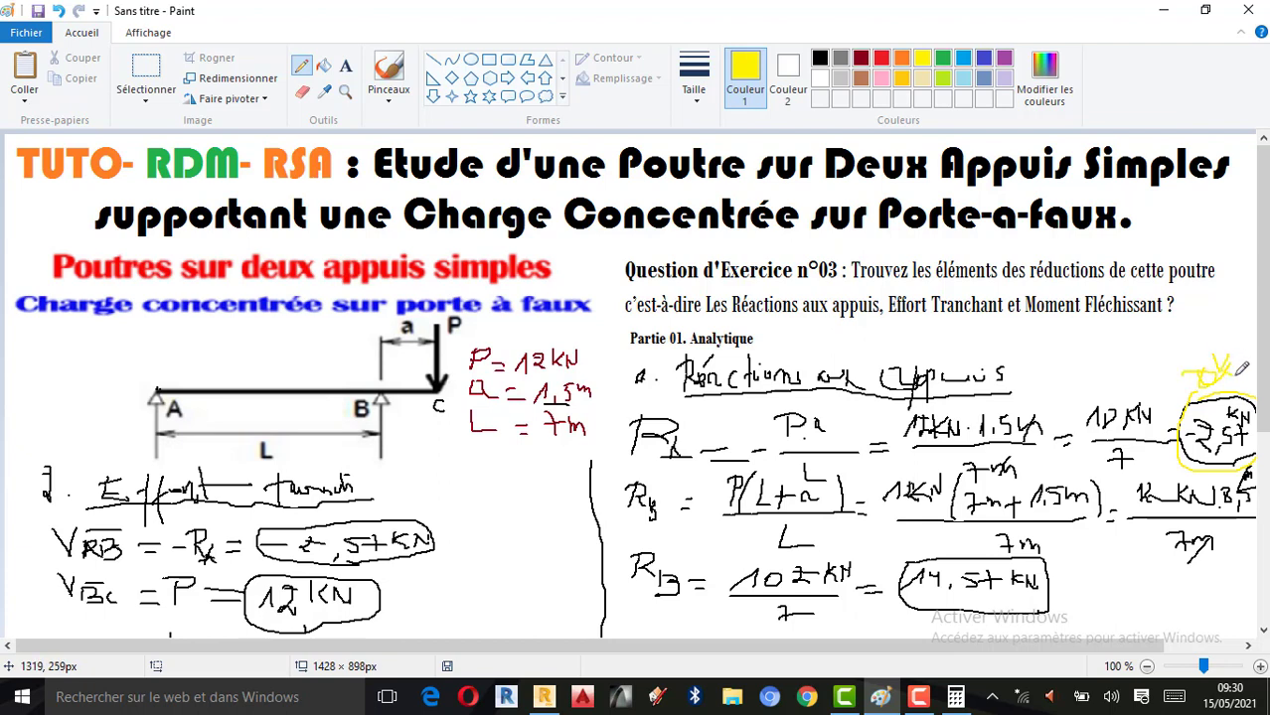
- Check the reaction at support B in Robot, then circle its hand-calculated value in yellow in Paint and write OK beside it
left_click(882, 698)
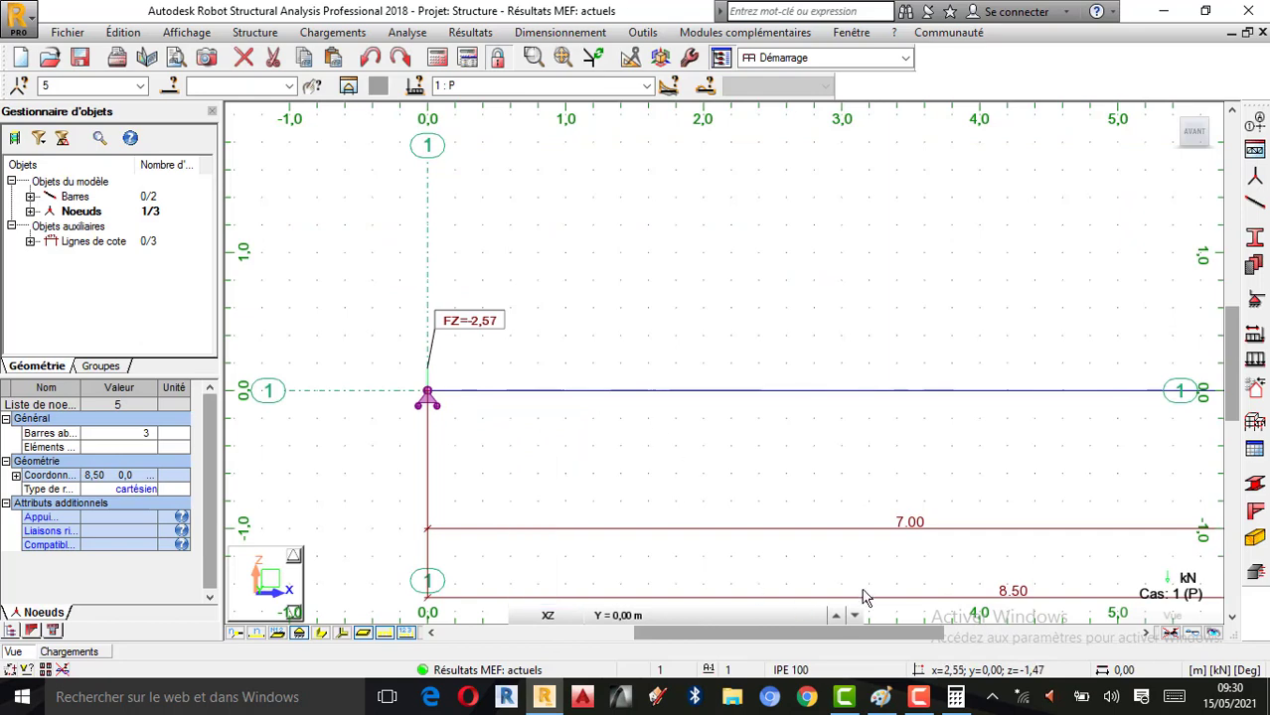
scroll(402, 436, "down", 2)
scroll(848, 493, "up", 7)
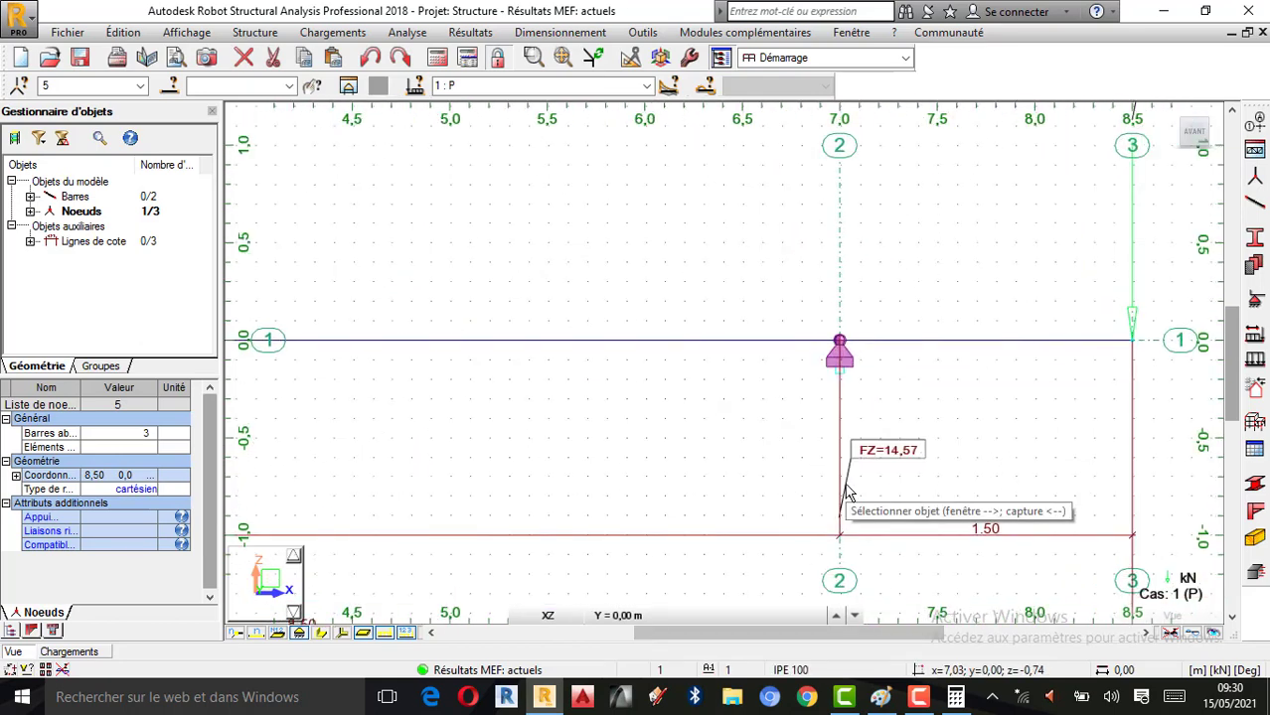
left_click(883, 699)
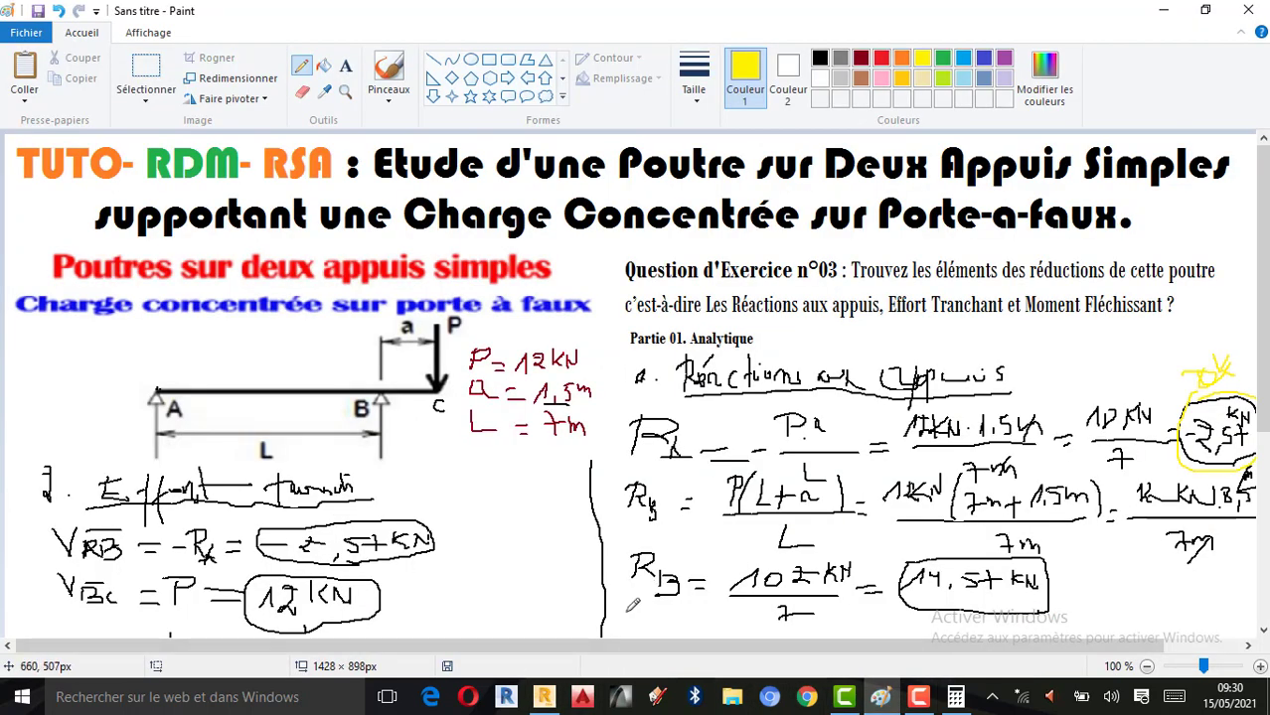
mouse_move(935, 559)
left_mouse_down()
mouse_move(898, 571)
mouse_move(944, 608)
mouse_move(1061, 586)
mouse_move(912, 562)
left_mouse_up()
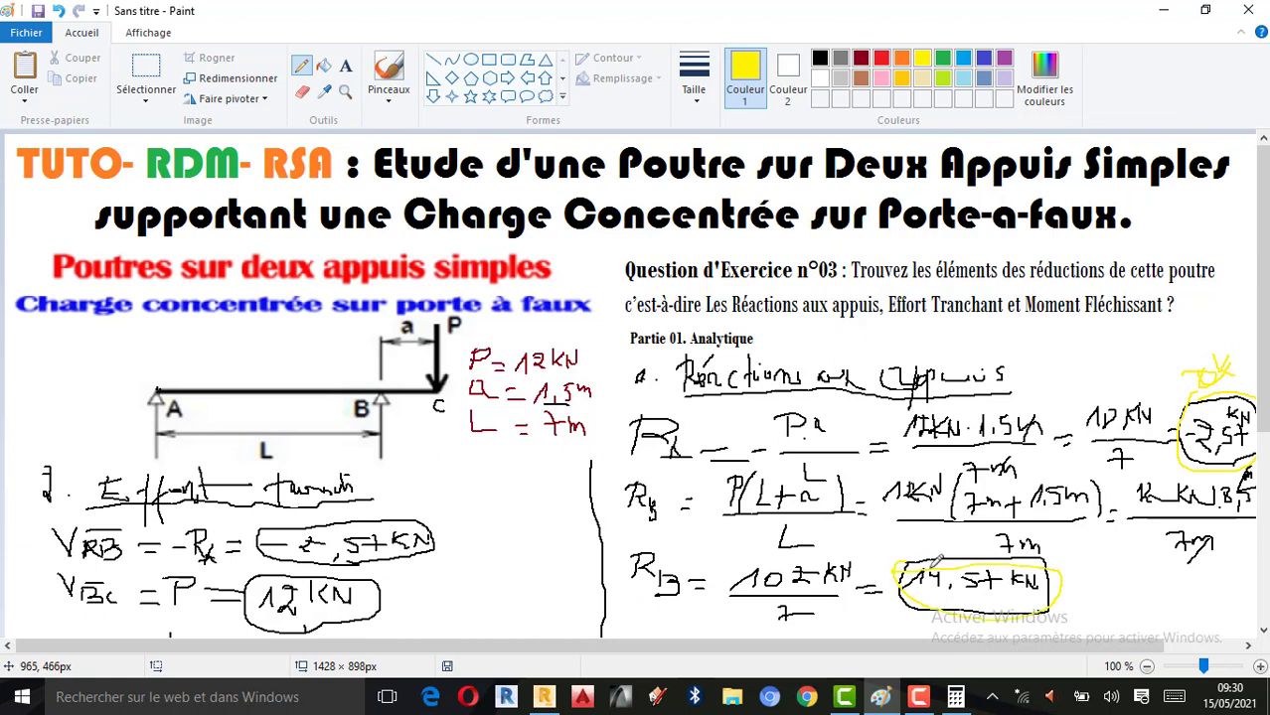
mouse_move(1103, 546)
left_mouse_down()
mouse_move(1103, 573)
mouse_move(1123, 572)
left_mouse_up()
scroll(969, 469, "down", 3)
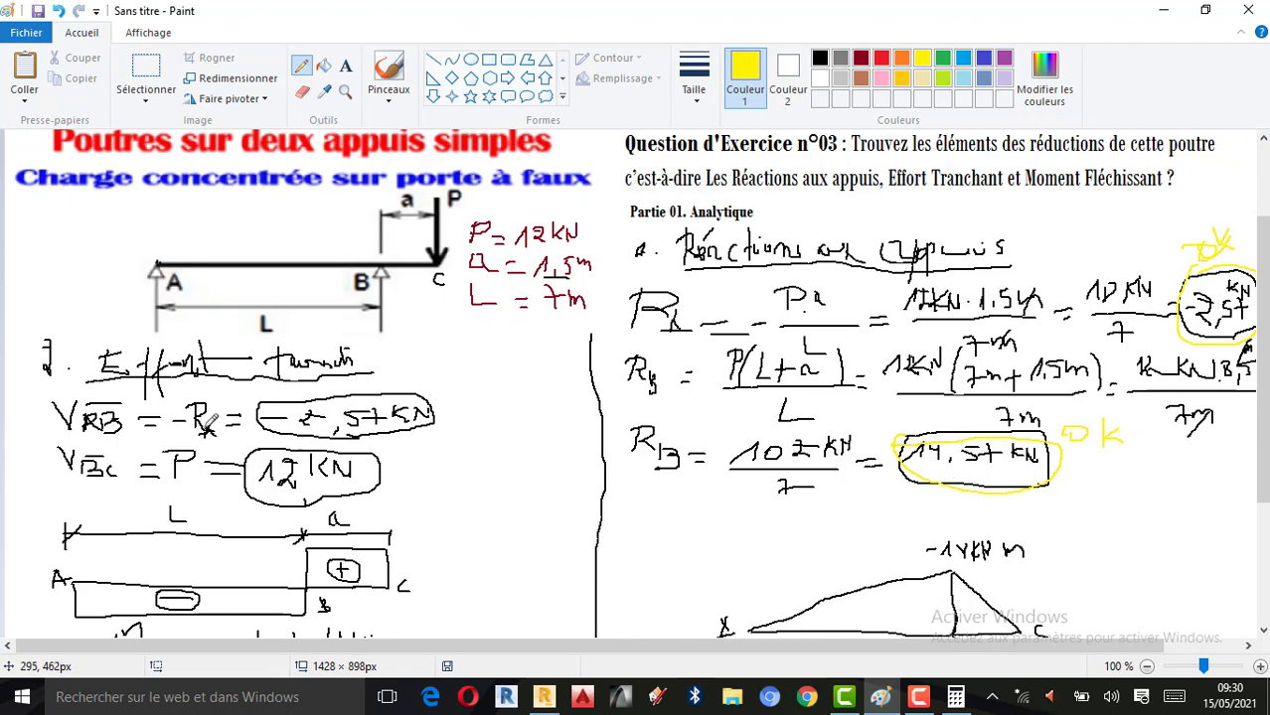
- Switch to Robot and turn off the FZ reaction display in the bar diagram settings, closing the dialog
left_click(543, 696)
scroll(921, 487, "down", 5)
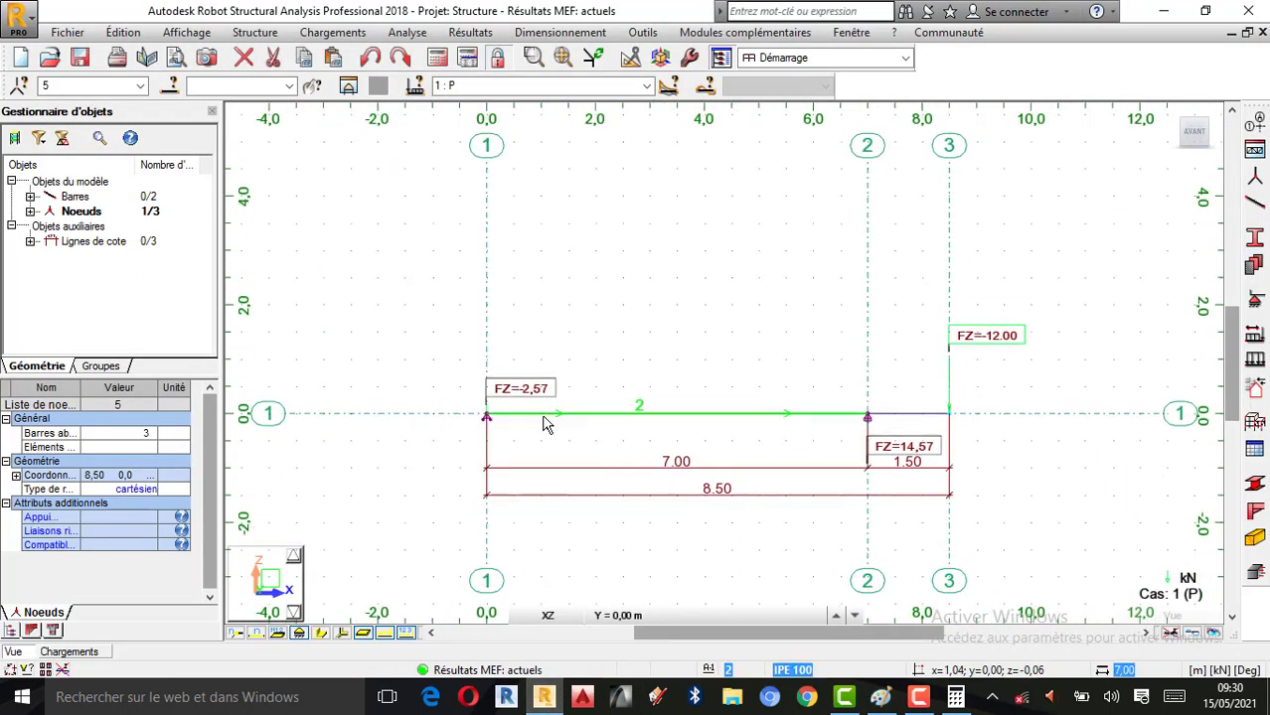
scroll(545, 419, "up", 1)
left_click(470, 32)
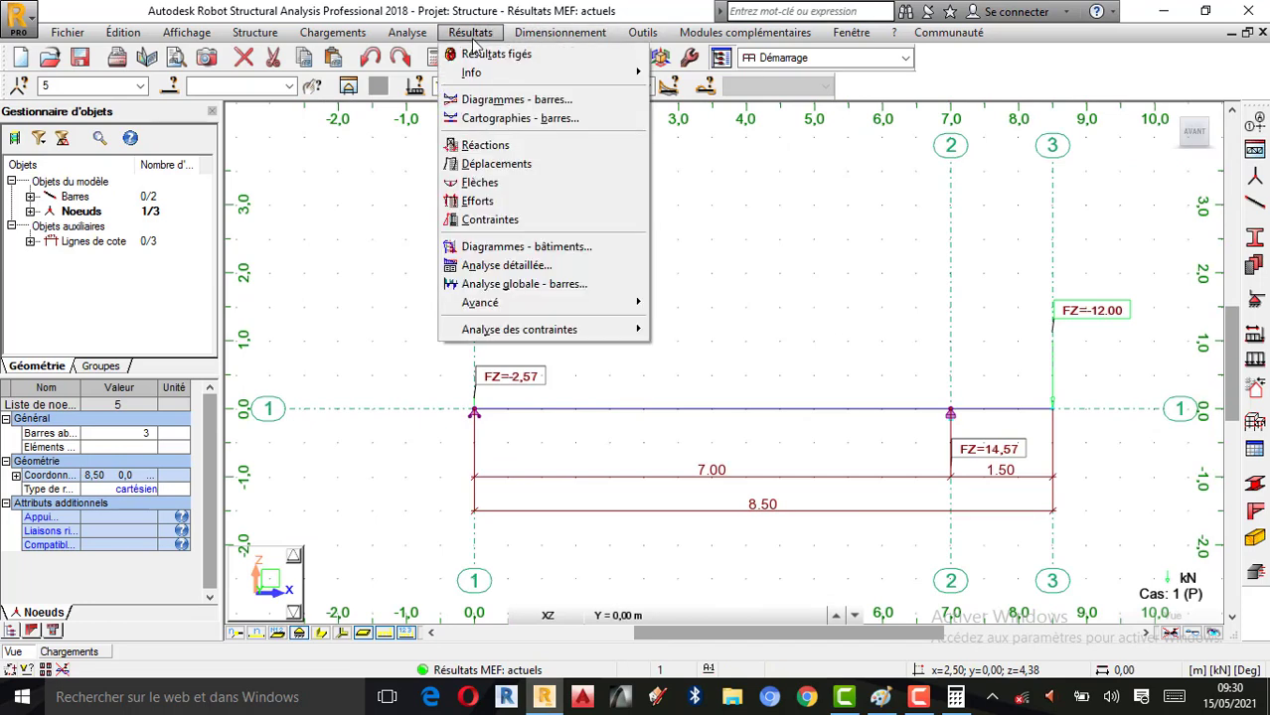
left_click(499, 98)
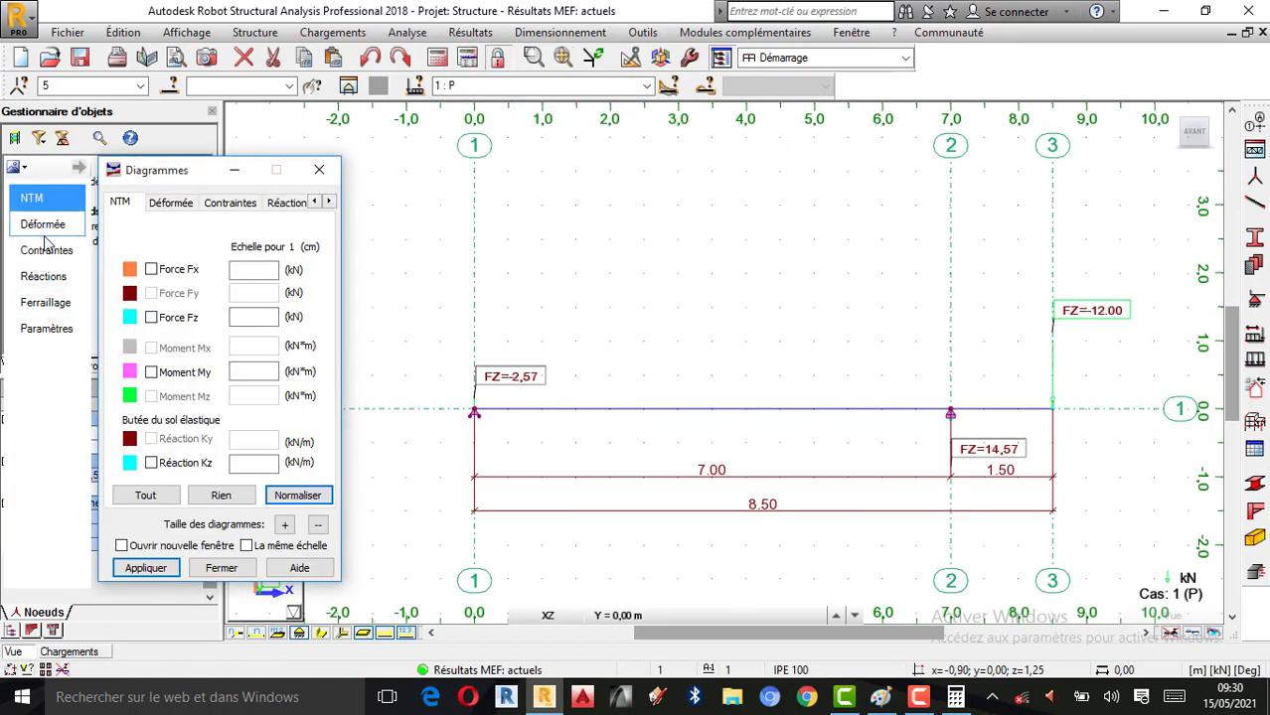
left_click(43, 278)
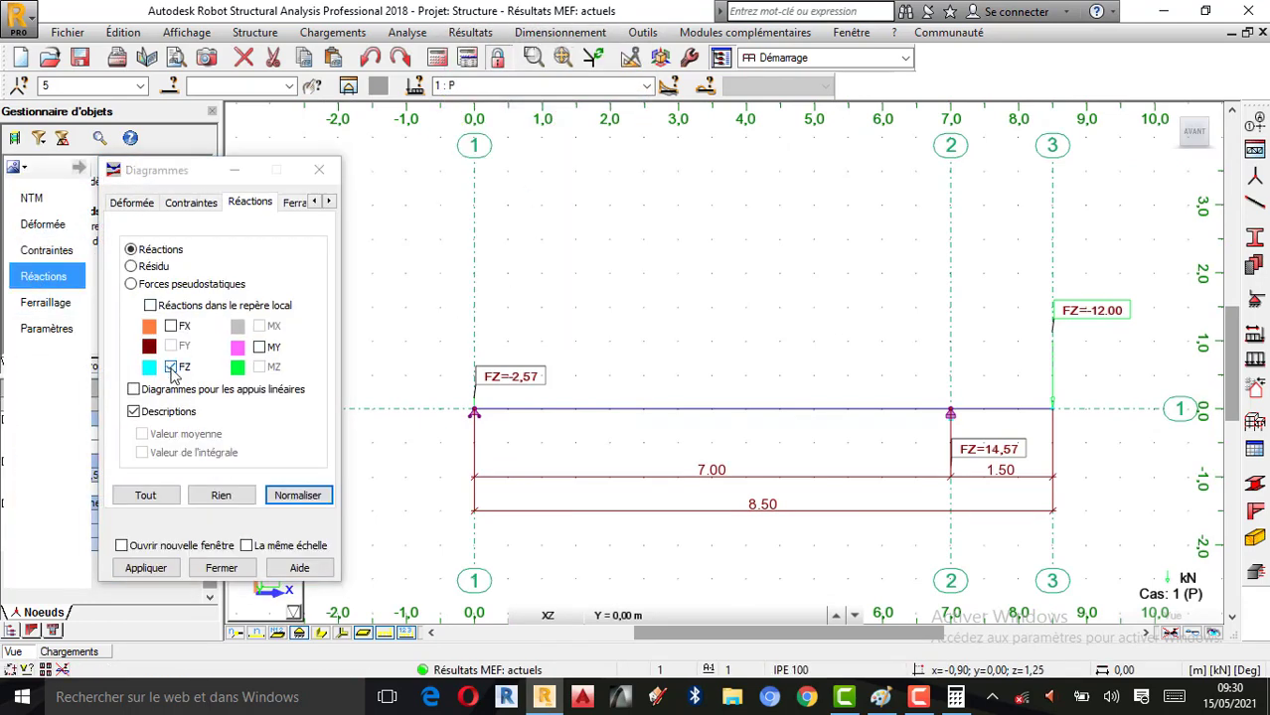
left_click(220, 495)
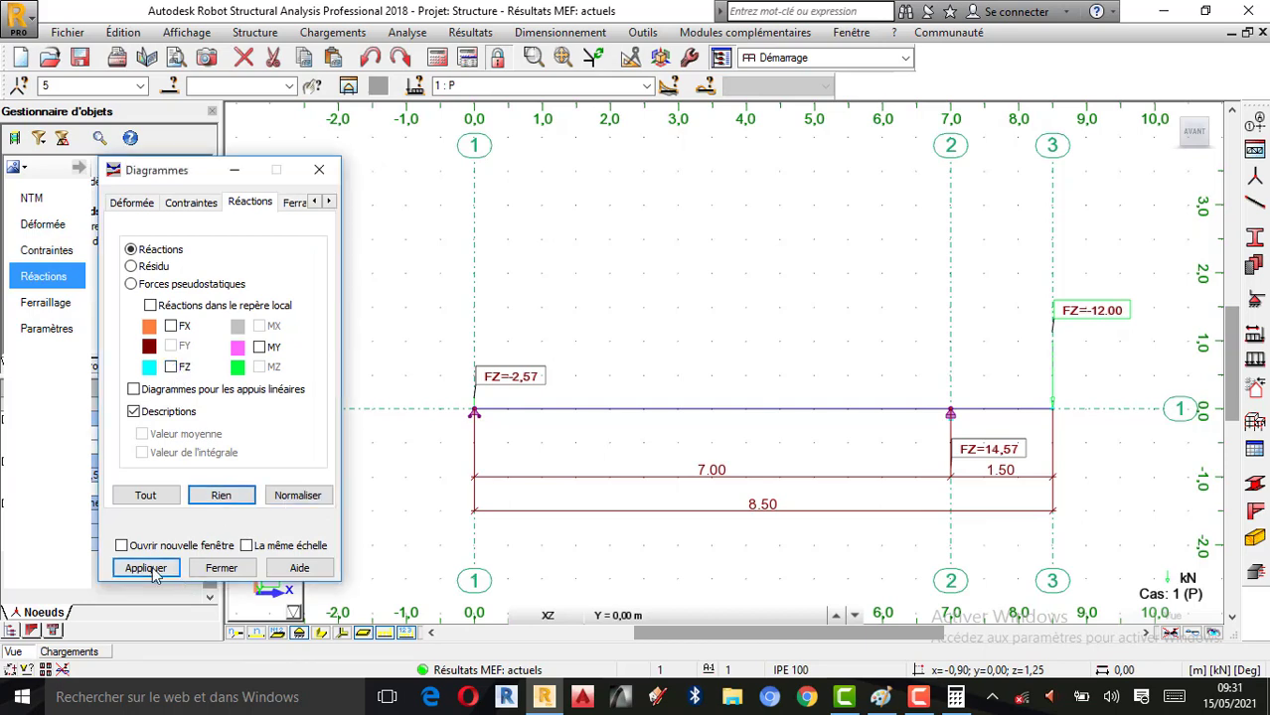
left_click(146, 567)
left_click(217, 573)
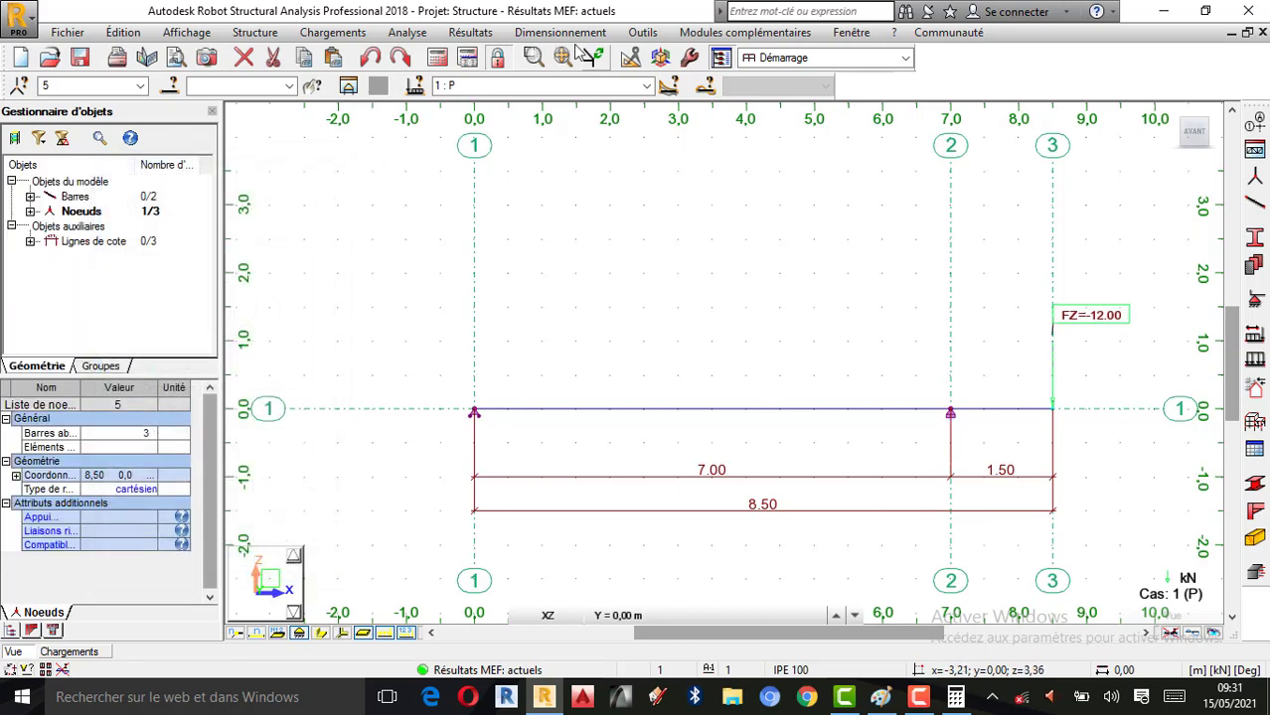
- Display the Force Fz diagram on the bars and inspect the shear at support A
left_click(470, 32)
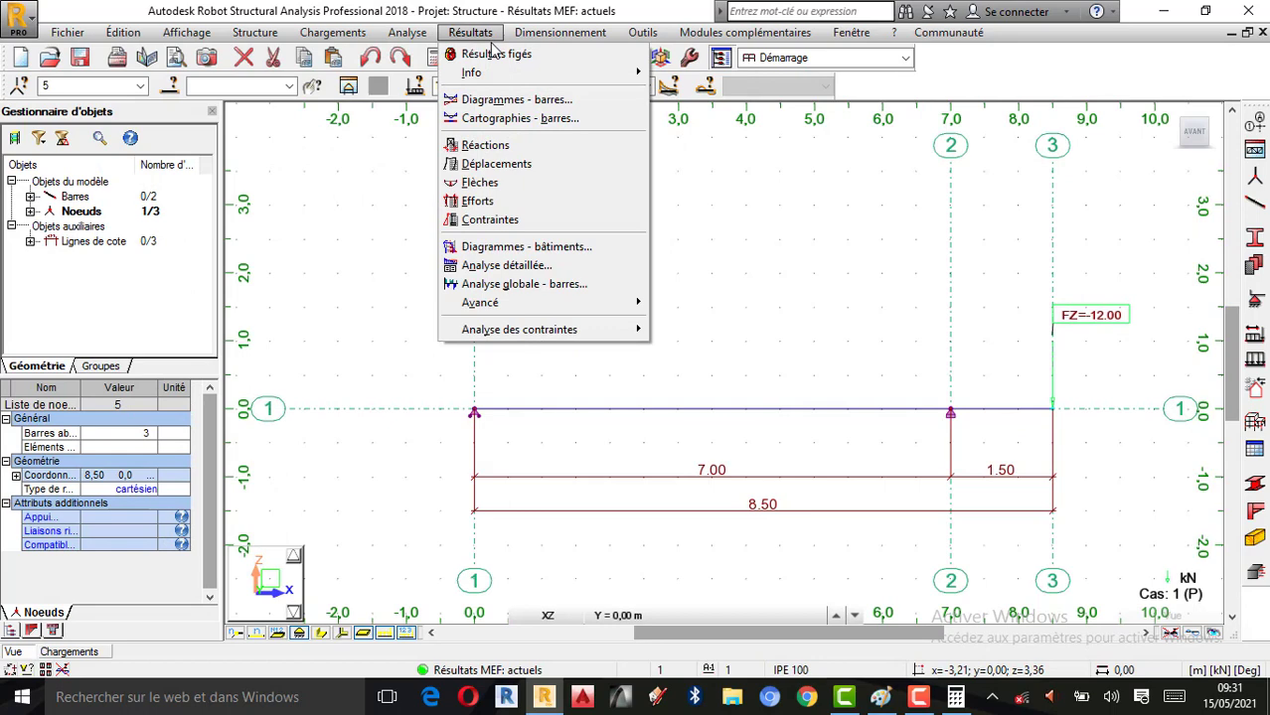
left_click(509, 96)
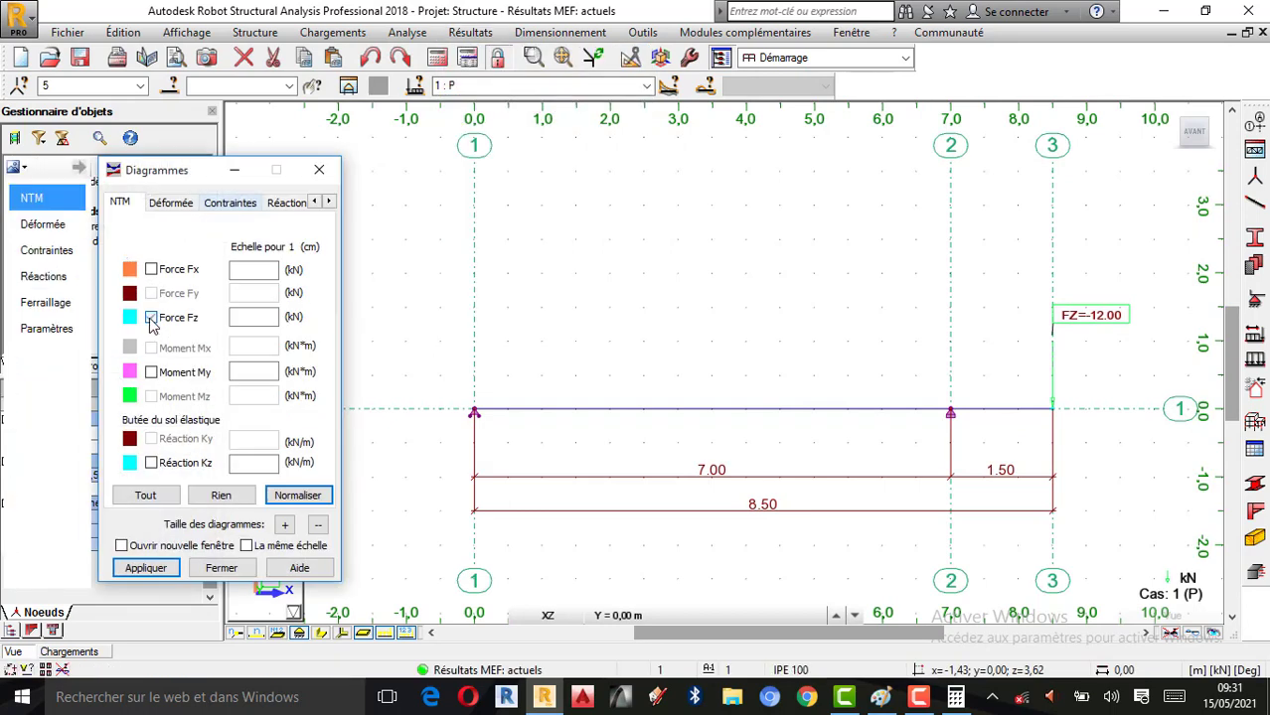
left_click(145, 569)
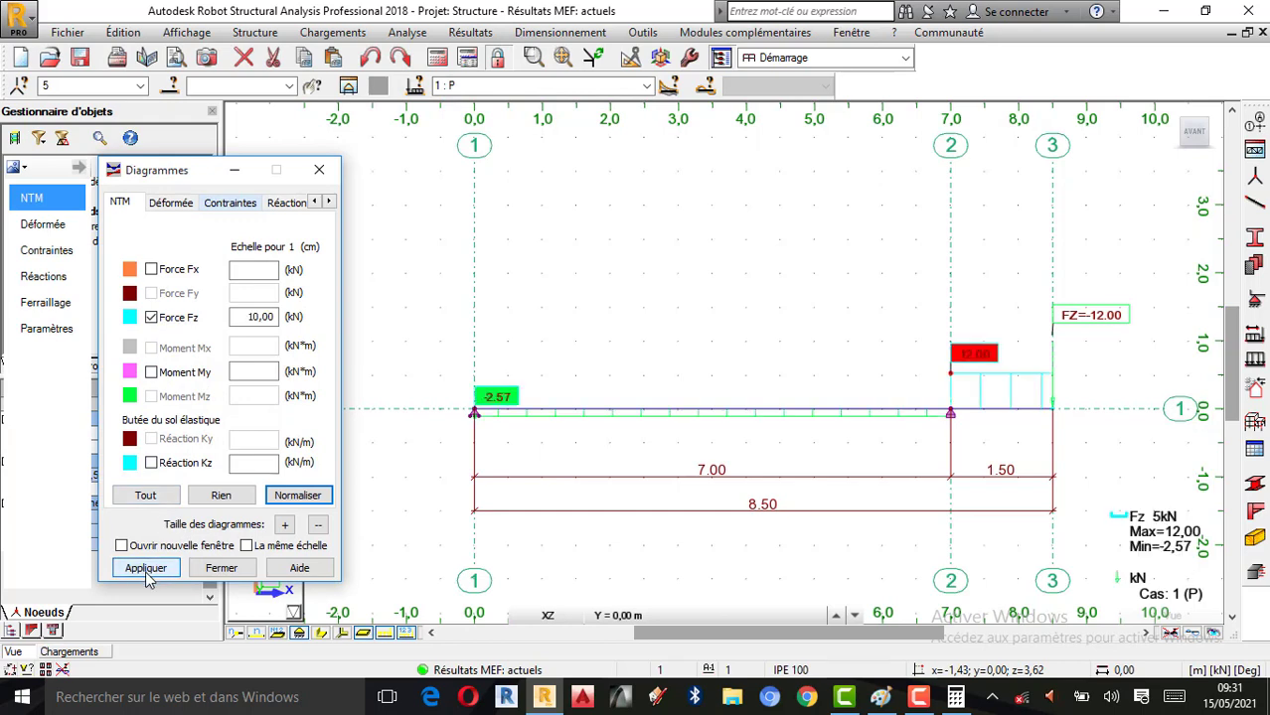
scroll(600, 272, "down", 2)
scroll(596, 311, "up", 1)
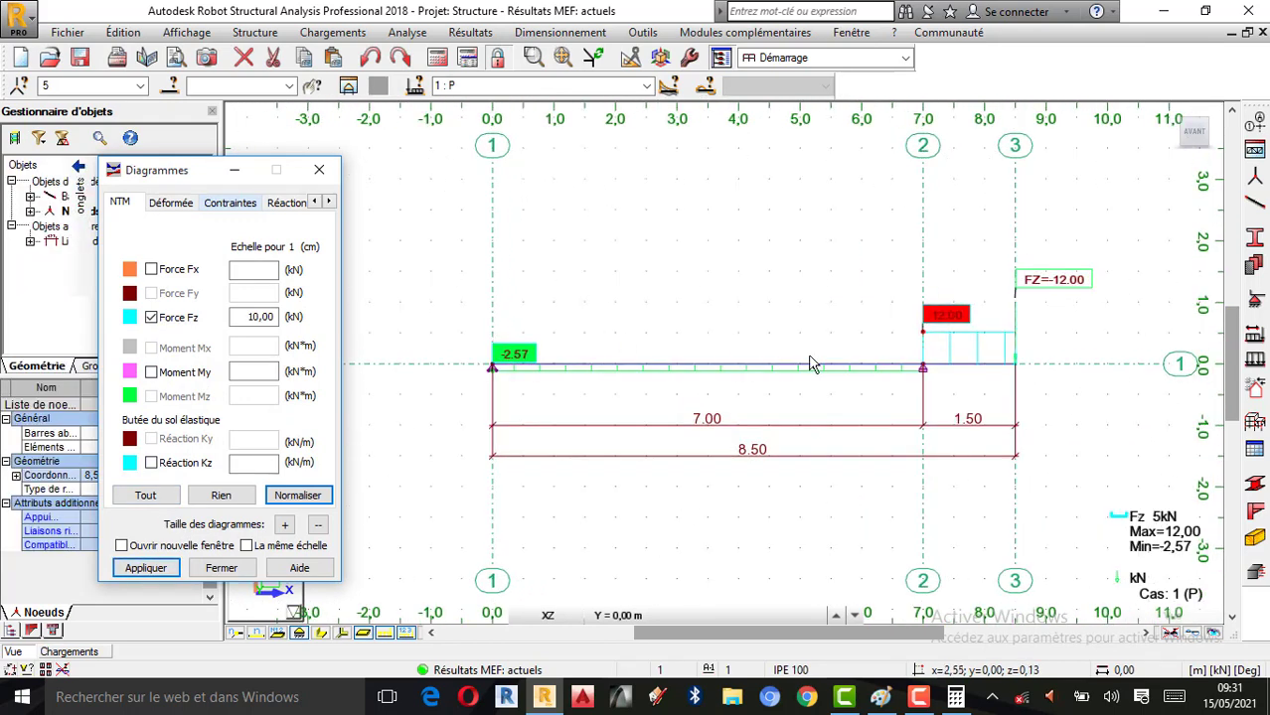
scroll(952, 352, "up", 1)
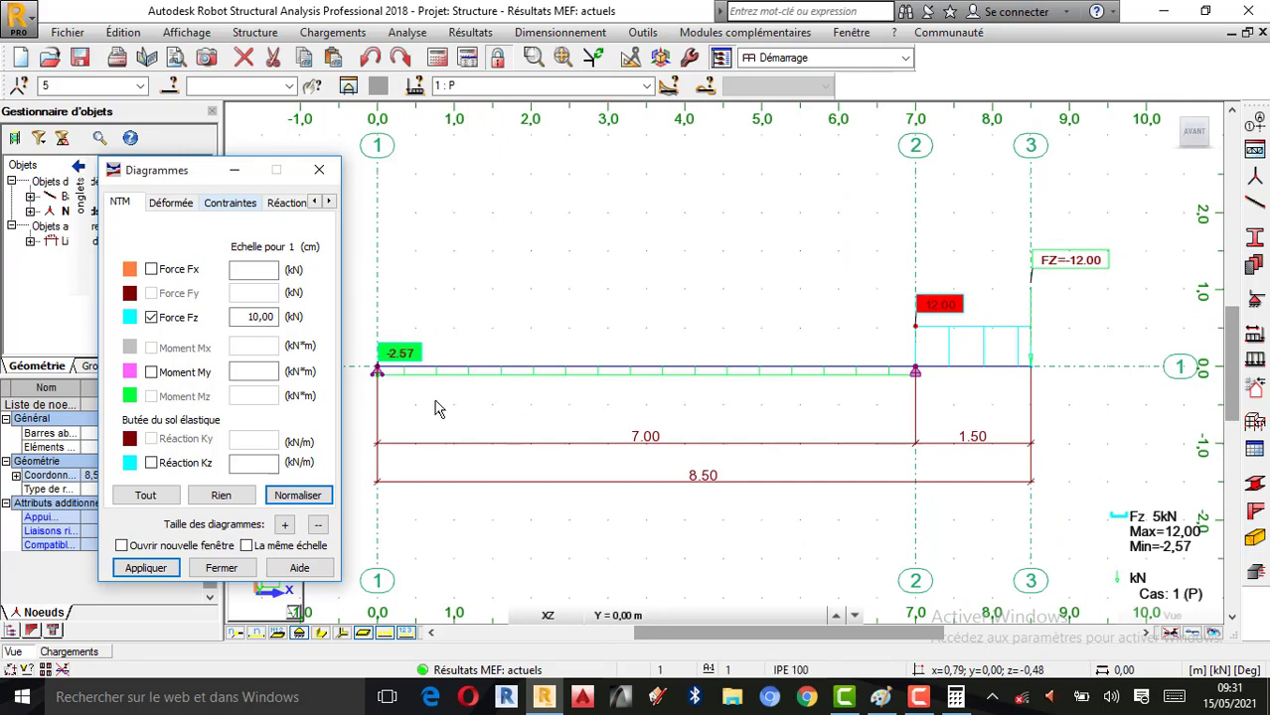
scroll(685, 347, "down", 1)
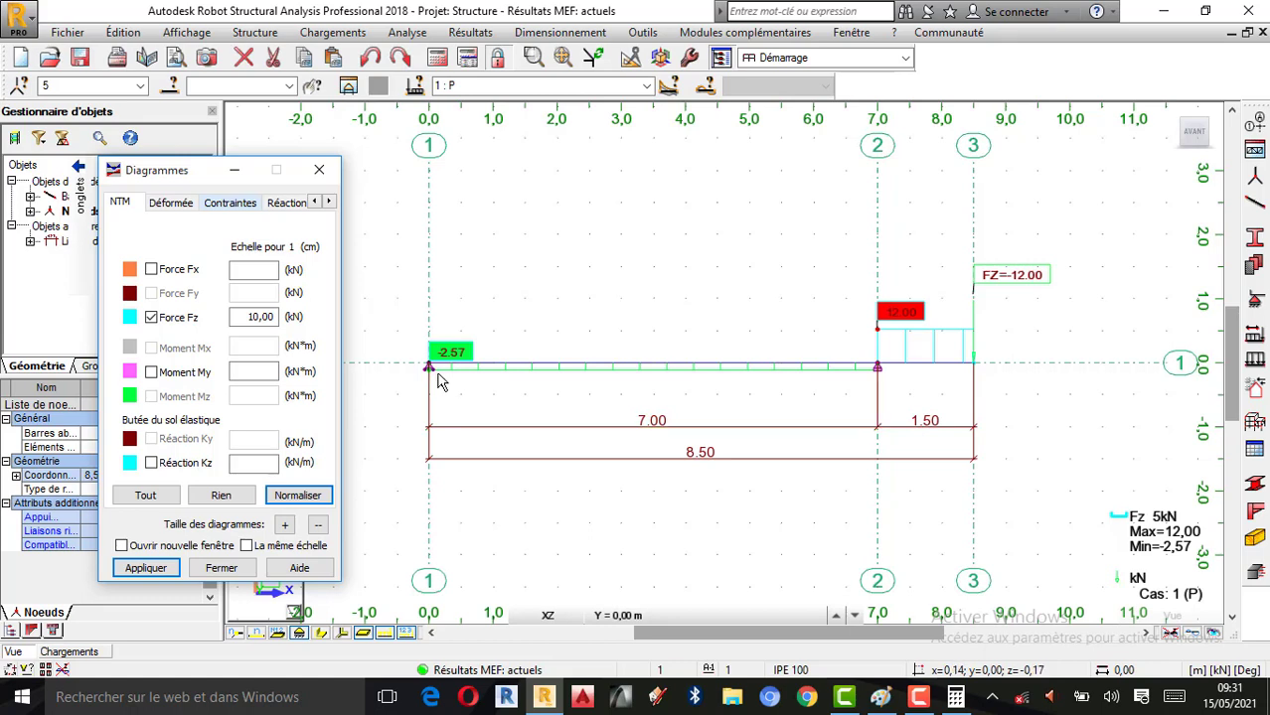
scroll(433, 387, "up", 1)
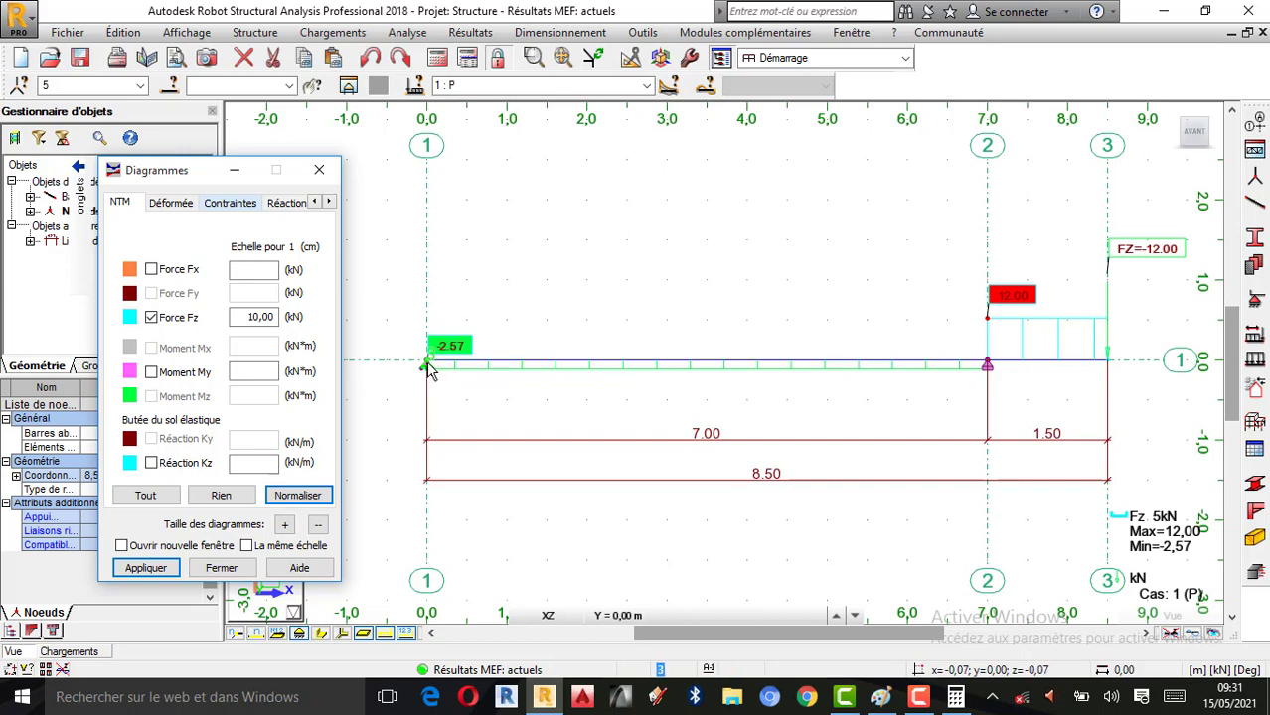
scroll(427, 367, "up", 3)
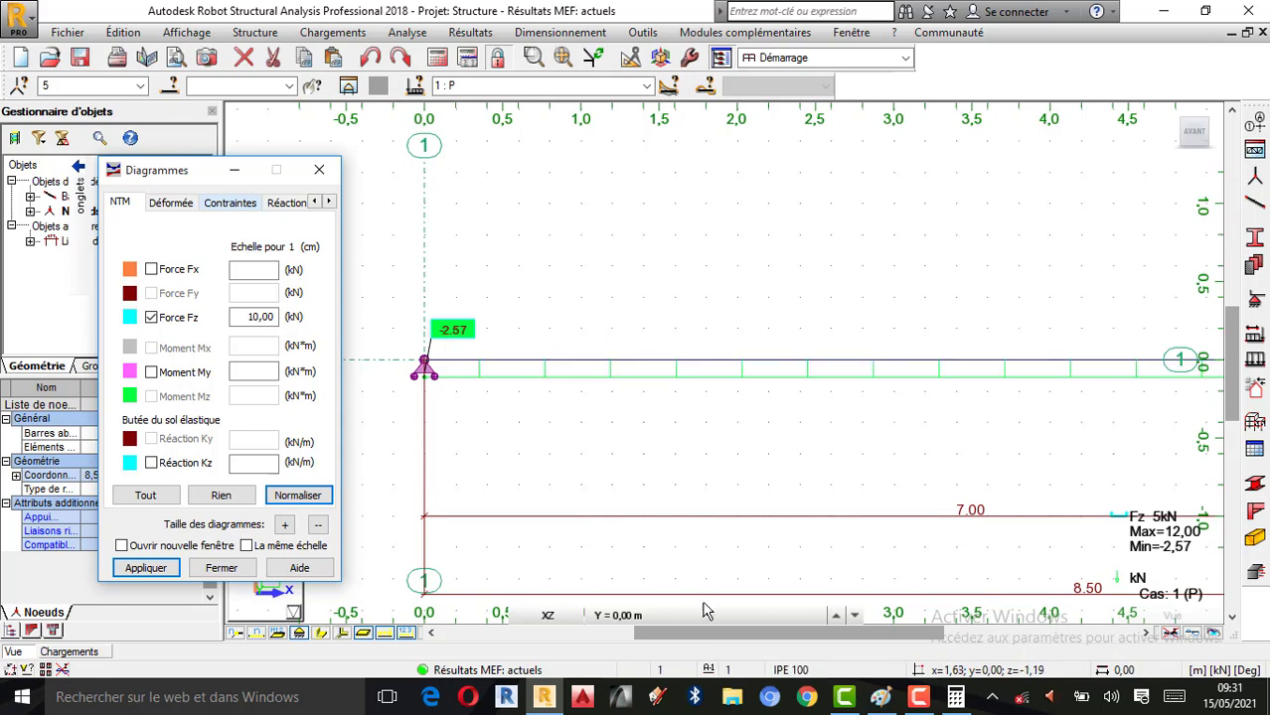
- Circle the hand-calculated shear for span AB in yellow in Paint and write OK above it
left_click(881, 697)
scroll(406, 500, "down", 3)
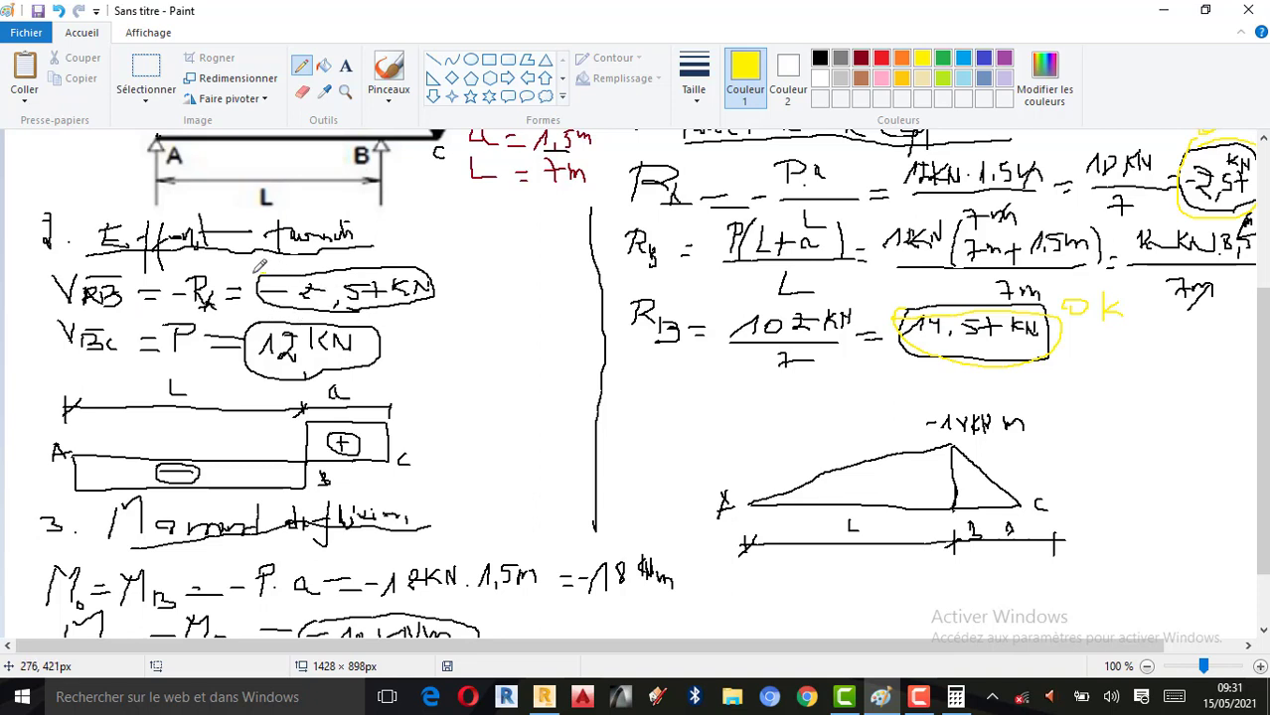
mouse_move(262, 269)
left_mouse_down()
mouse_move(294, 305)
mouse_move(422, 303)
mouse_move(428, 266)
mouse_move(235, 274)
left_mouse_up()
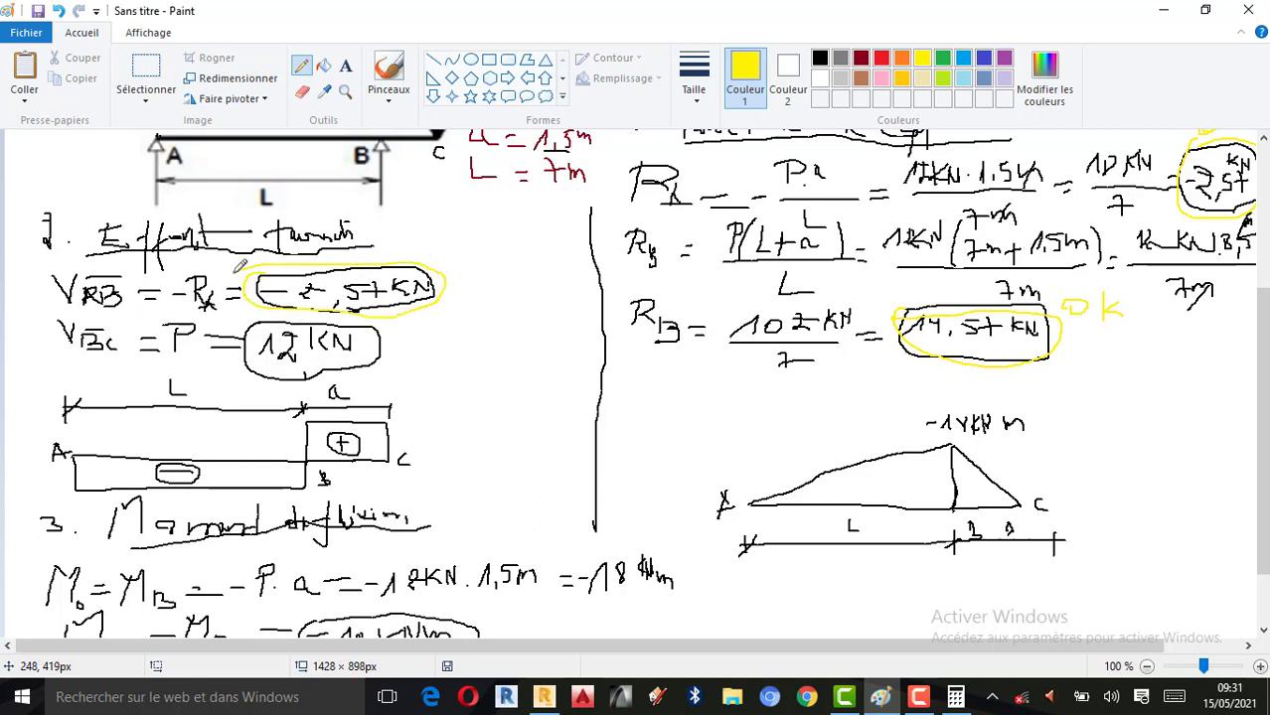
mouse_move(471, 245)
left_mouse_down()
mouse_move(471, 268)
mouse_move(487, 269)
left_mouse_up()
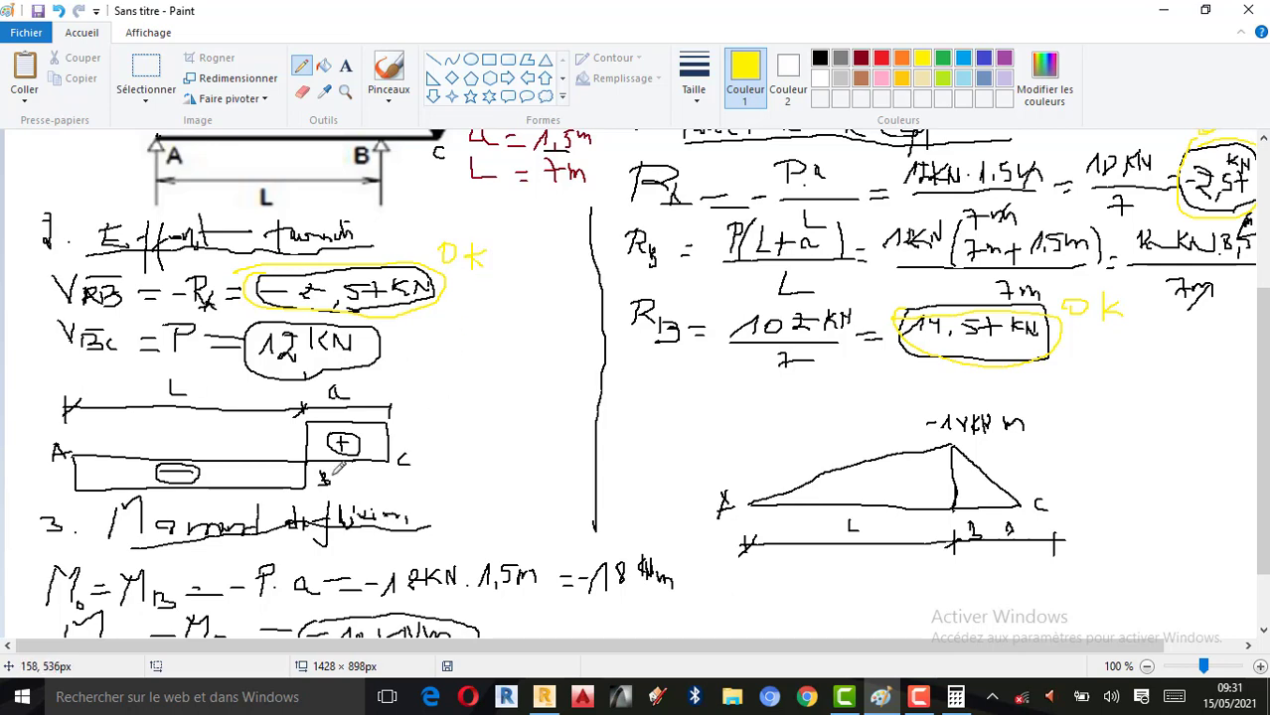
- Inspect the shear on overhang BC in Robot, then circle its hand-calculated value in yellow in Paint and write OK beside it
left_click(543, 698)
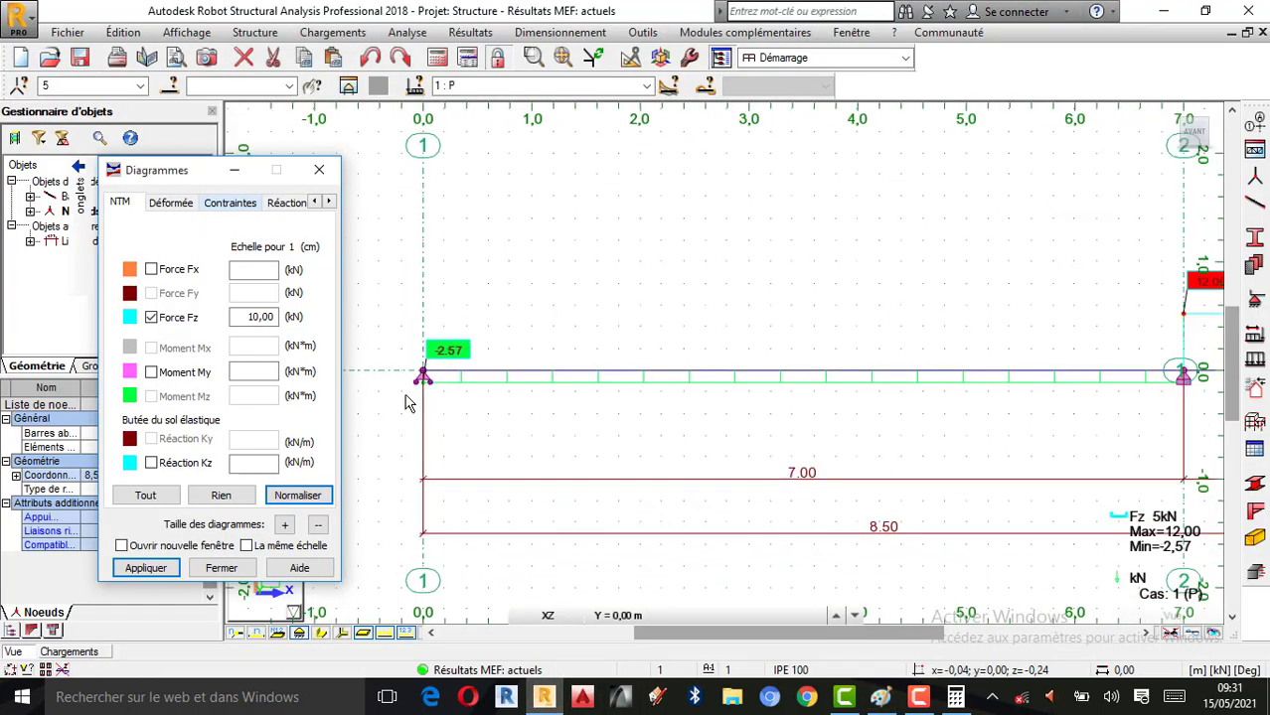
scroll(407, 402, "down", 2)
scroll(768, 417, "up", 3)
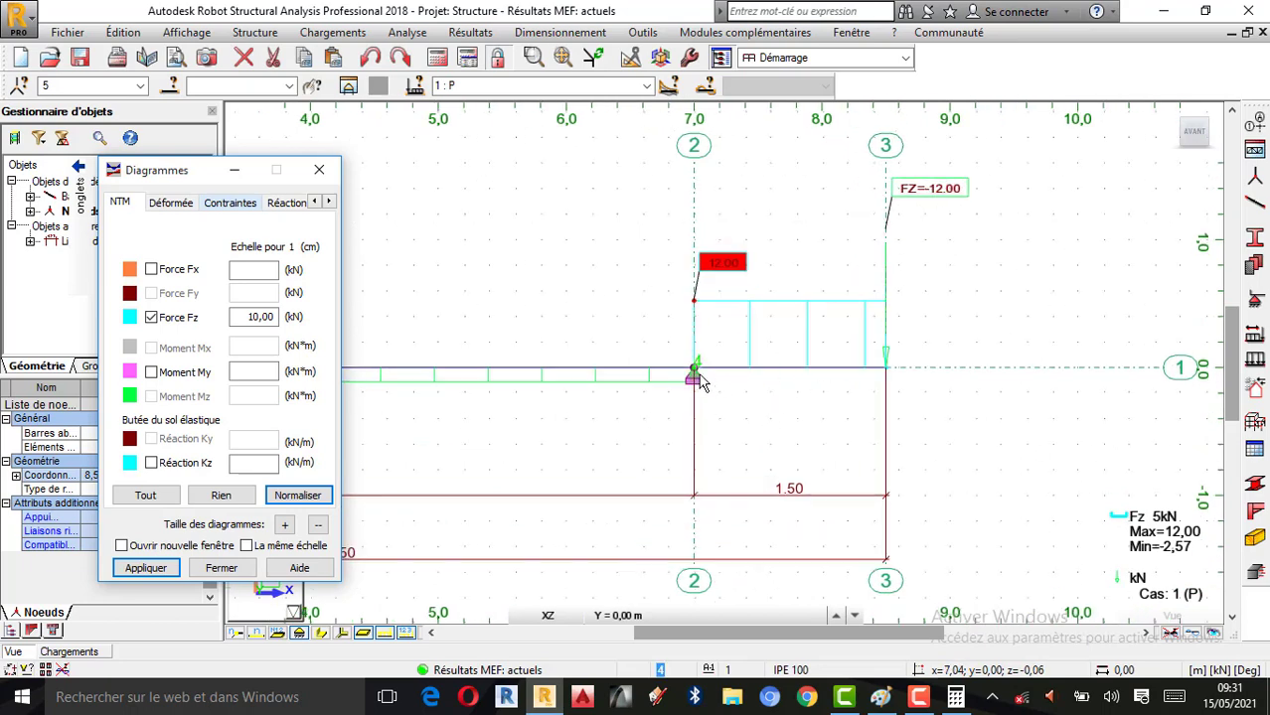
scroll(794, 372, "up", 2)
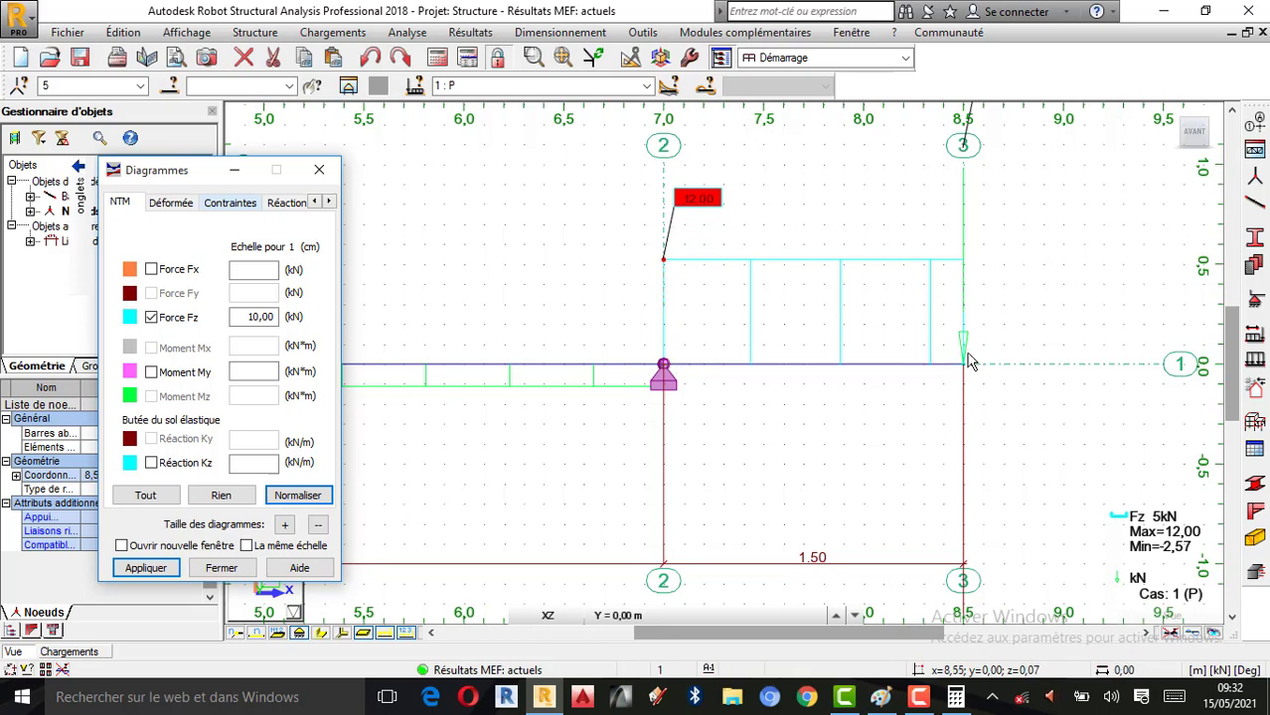
left_click(894, 699)
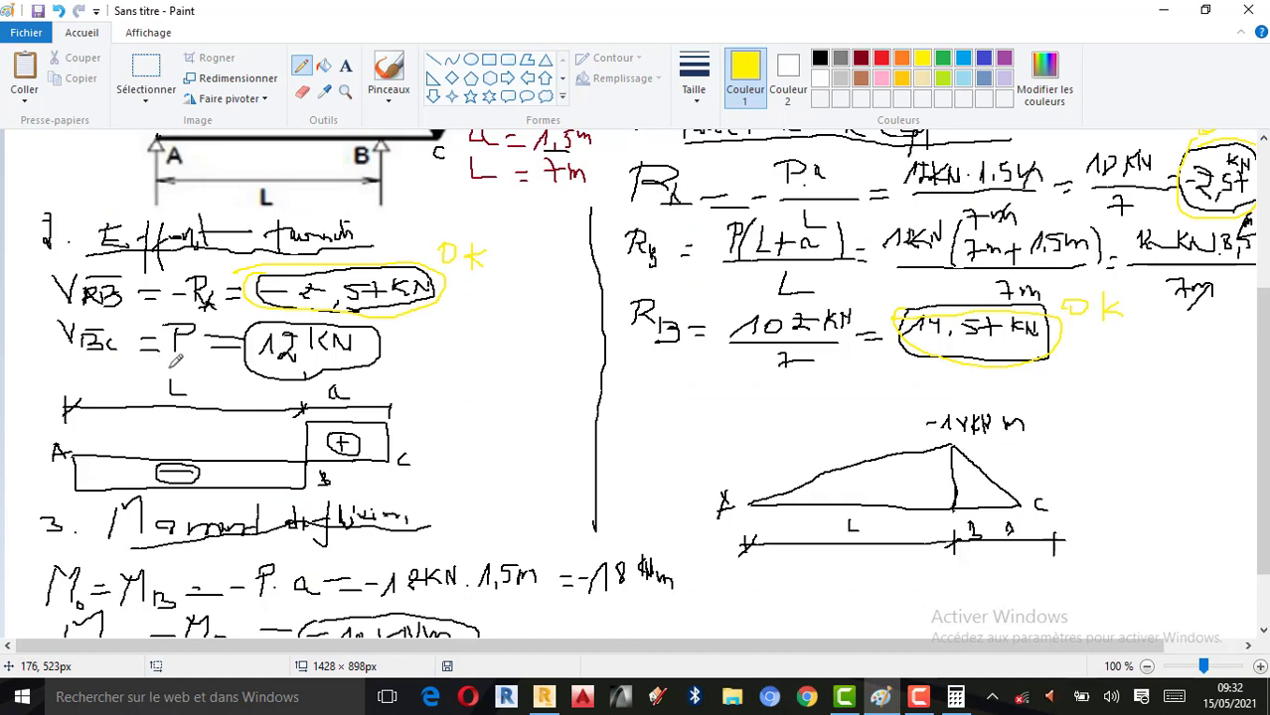
mouse_move(282, 320)
left_mouse_down()
mouse_move(238, 330)
mouse_move(305, 375)
mouse_move(366, 323)
mouse_move(475, 349)
left_mouse_up()
scroll(473, 413, "down", 2)
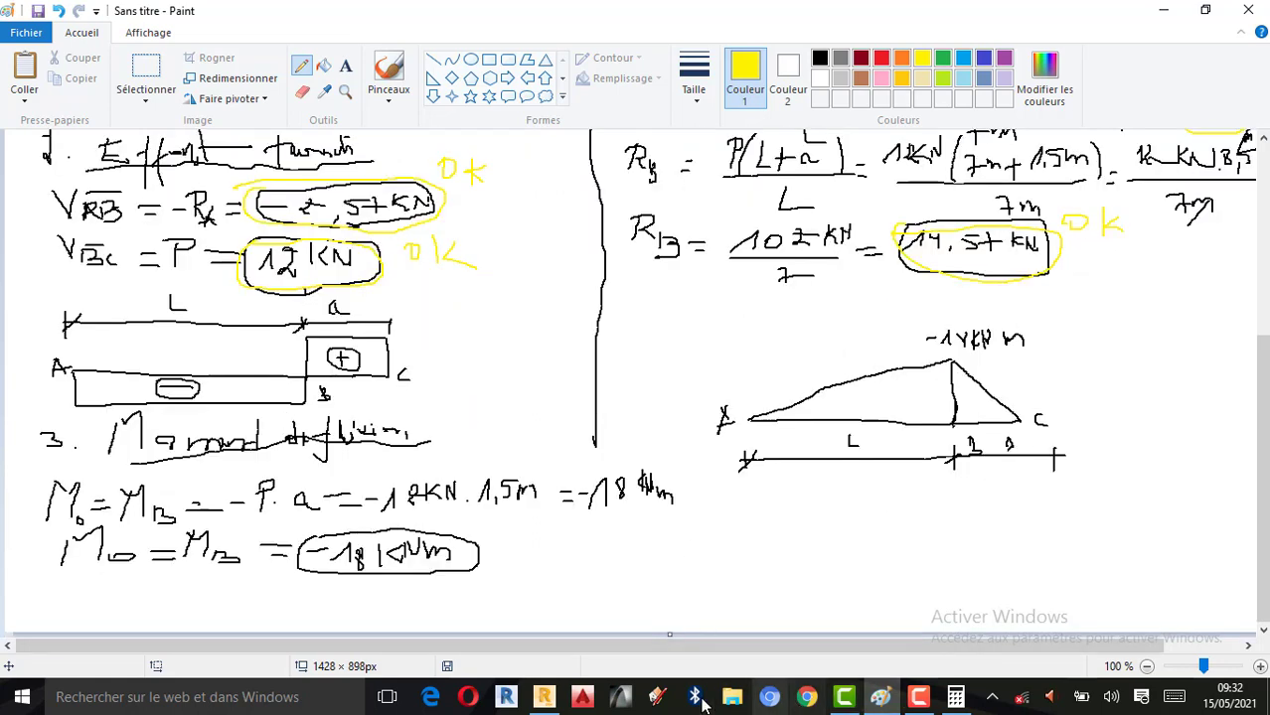
- Compare Robot's Fz diagram with the hand-drawn shear diagram, underlining the sketch's minus and plus signs in yellow in Paint
left_click(544, 697)
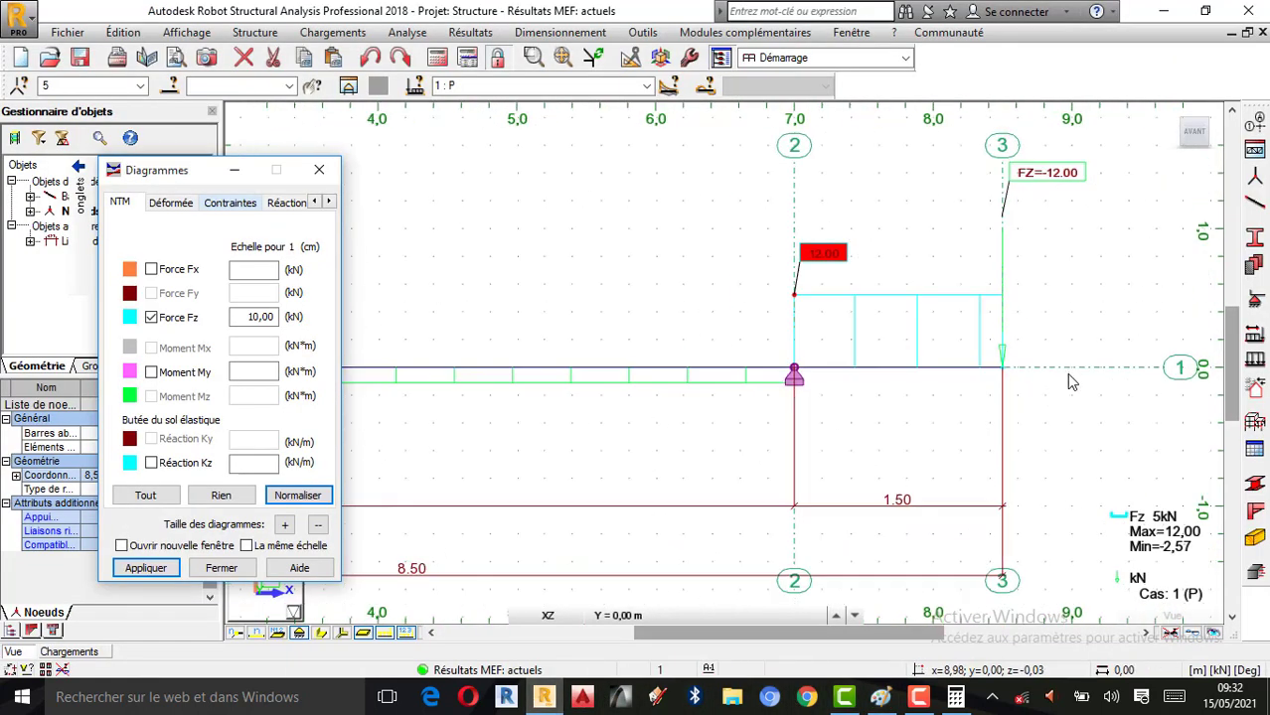
scroll(1063, 382, "down", 3)
scroll(641, 388, "up", 3)
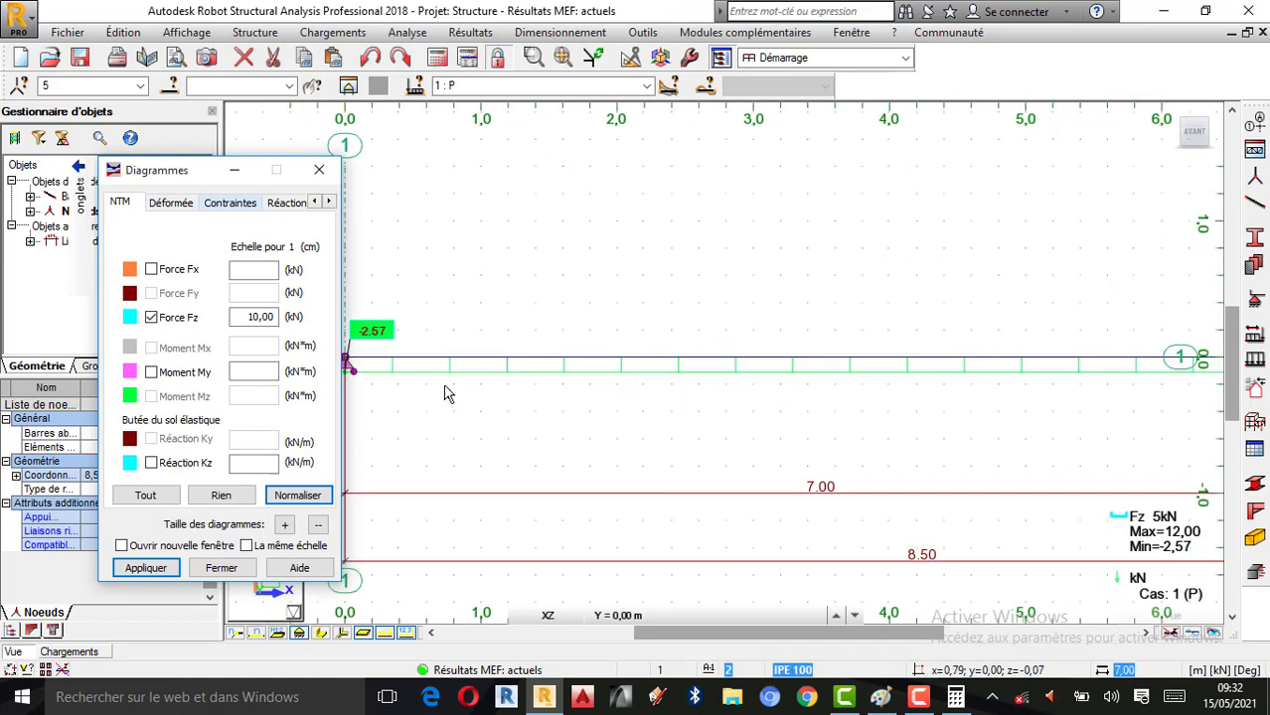
scroll(914, 365, "down", 5)
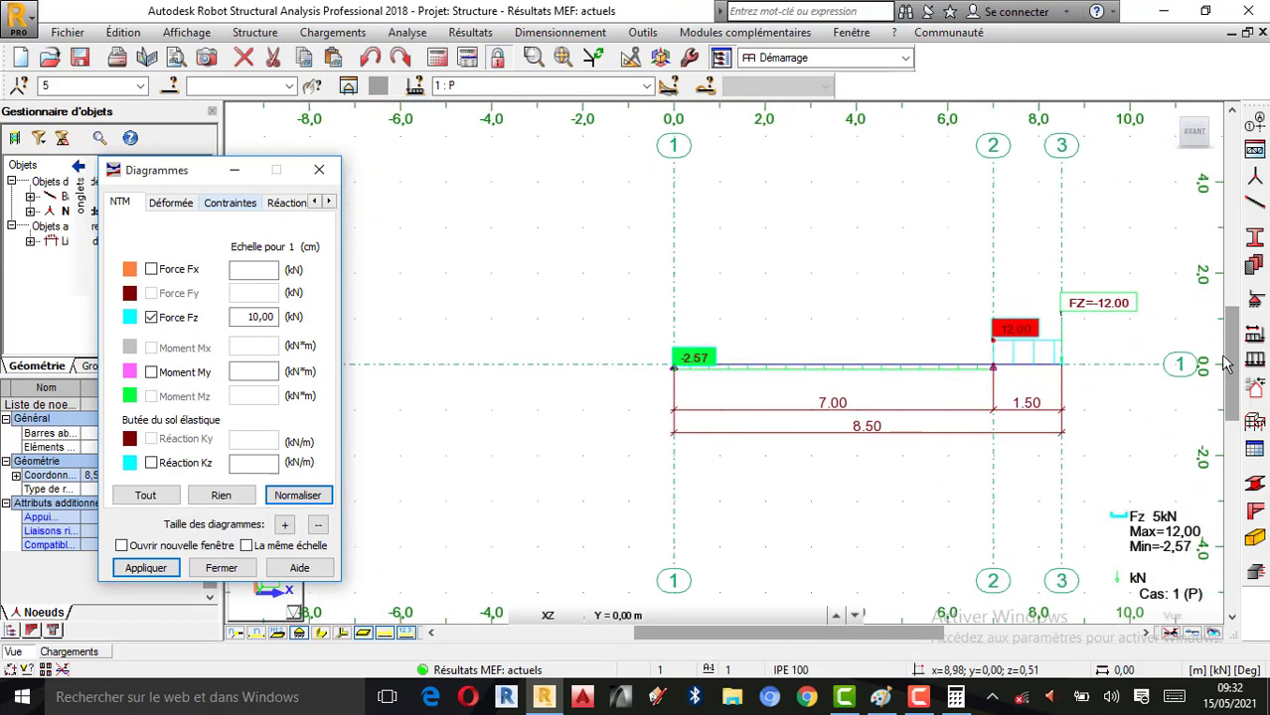
scroll(1048, 378, "up", 2)
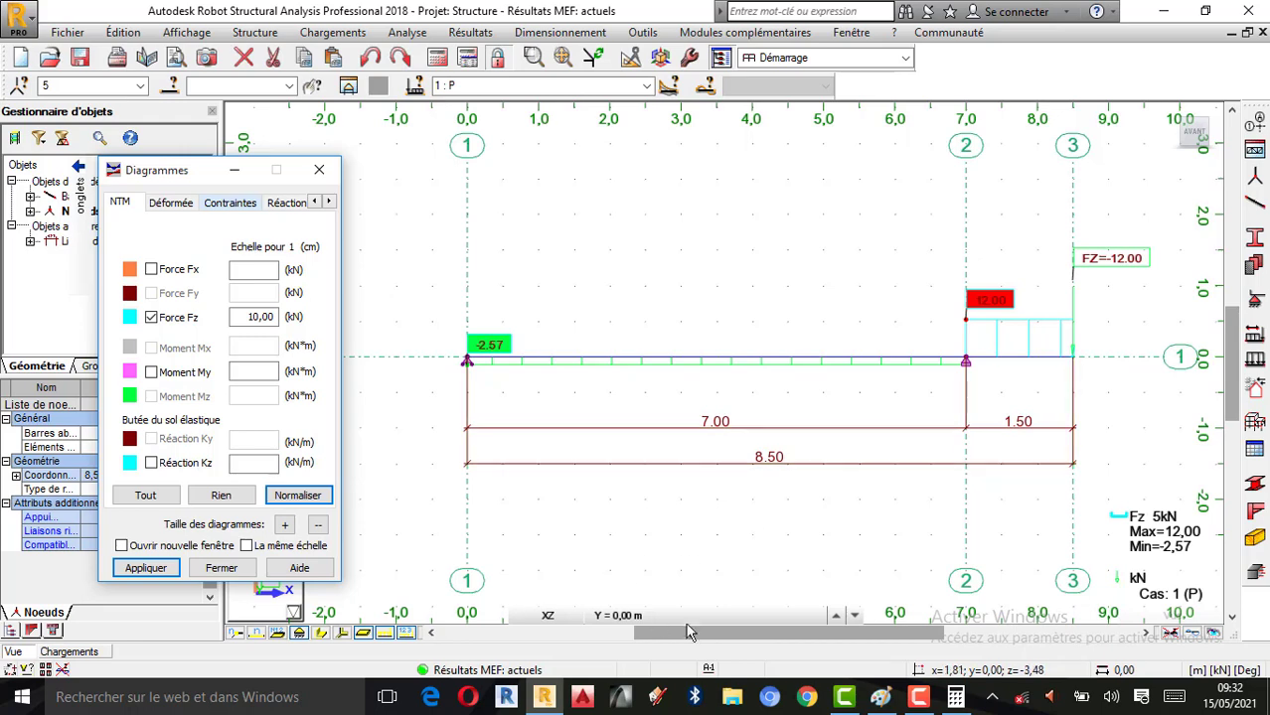
left_click(882, 697)
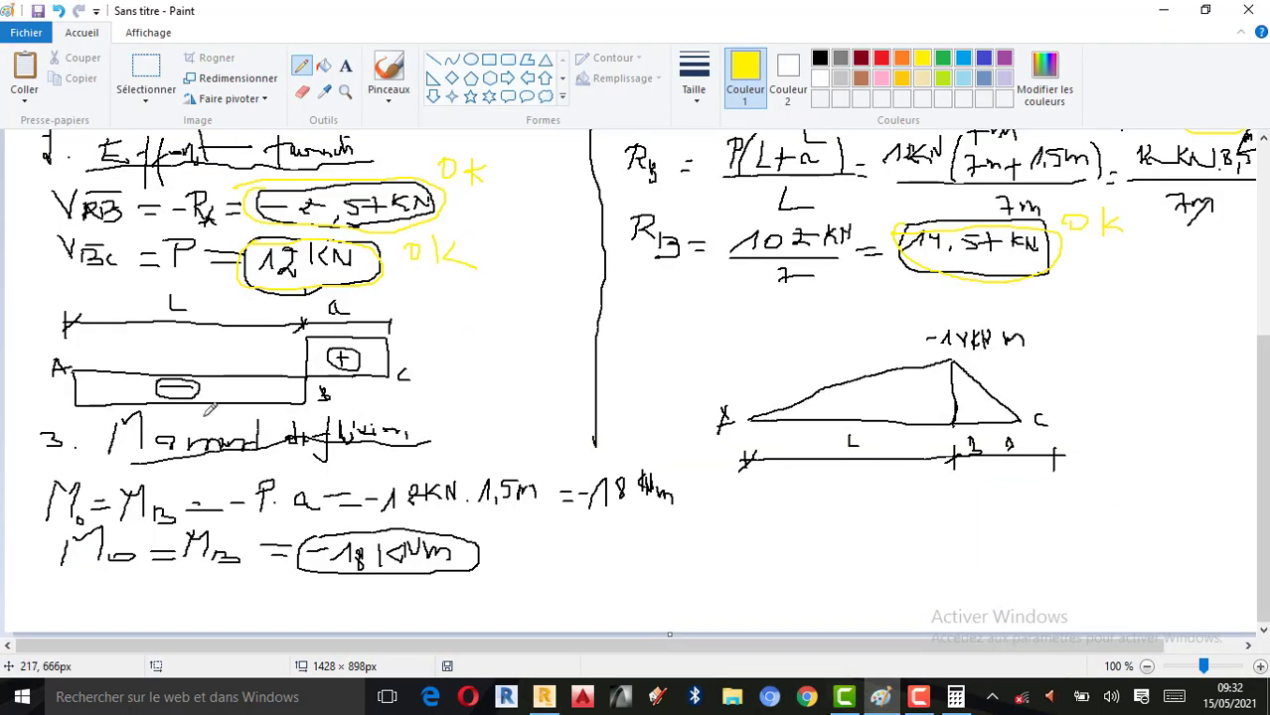
mouse_move(171, 388)
left_mouse_down()
mouse_move(155, 384)
mouse_move(203, 392)
left_mouse_up()
left_click_drag(320, 366, 389, 360)
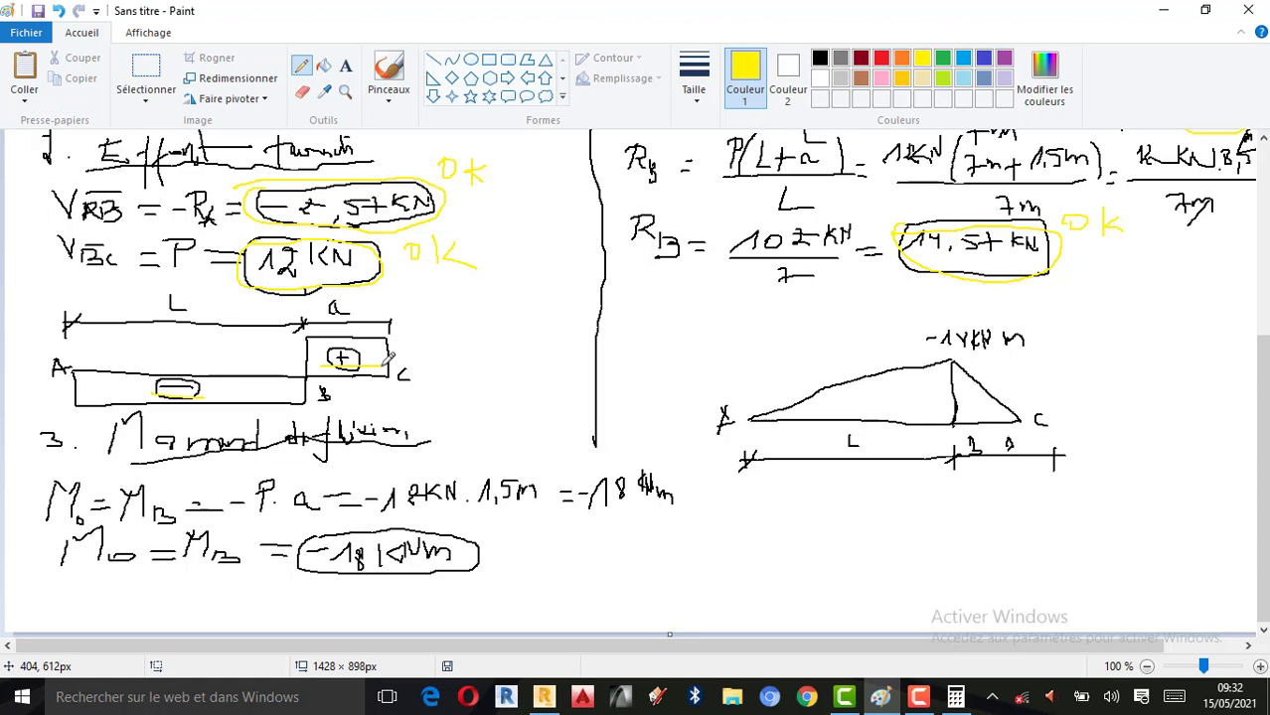
- Switch to Robot and replace the Force Fz diagram with the Moment My diagram on the bars
left_click(544, 697)
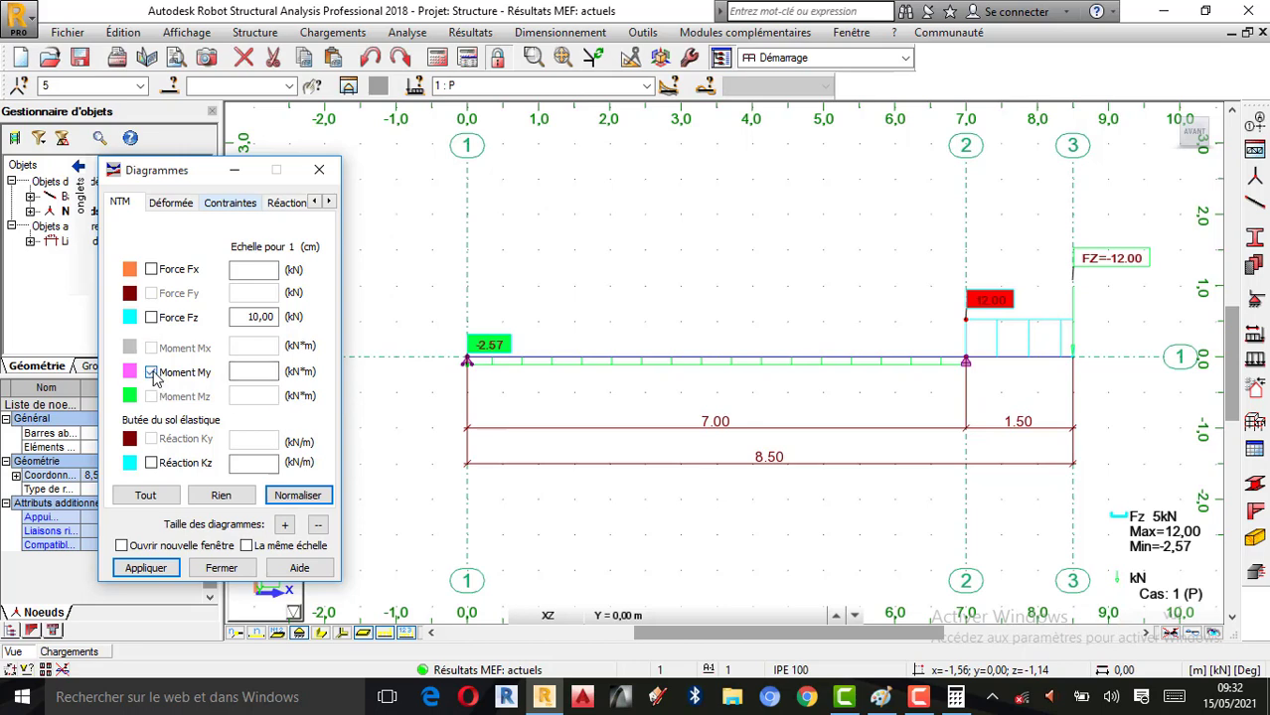
left_click(146, 567)
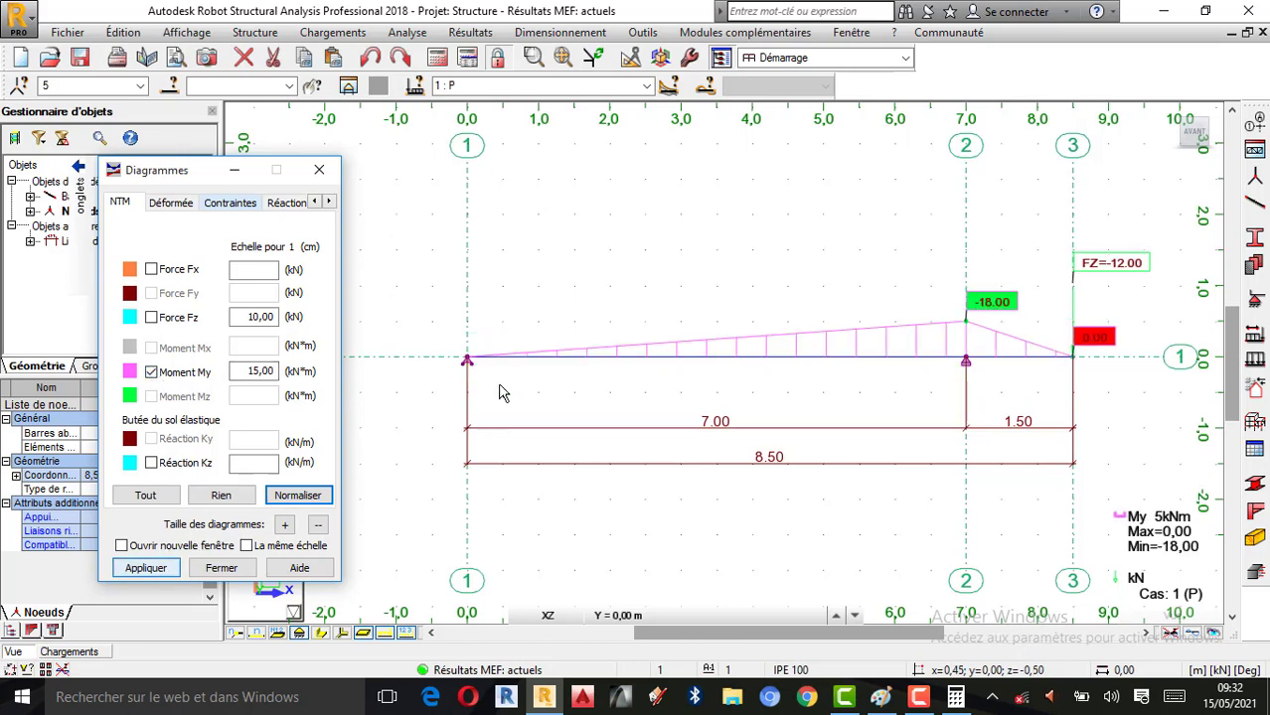
- Examine the My bending moment diagram along the whole beam, especially at the intermediate support and the free end of the overhang
scroll(501, 393, "down", 2)
scroll(854, 365, "up", 1)
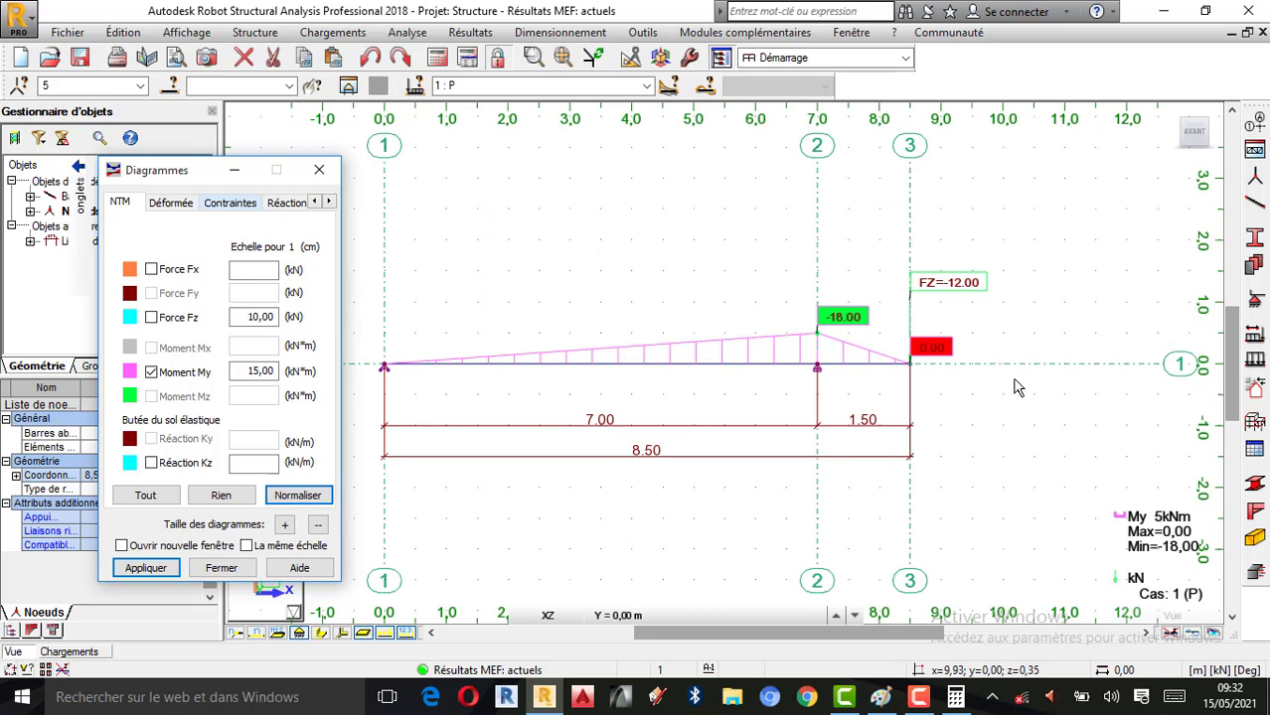
scroll(586, 380, "down", 1)
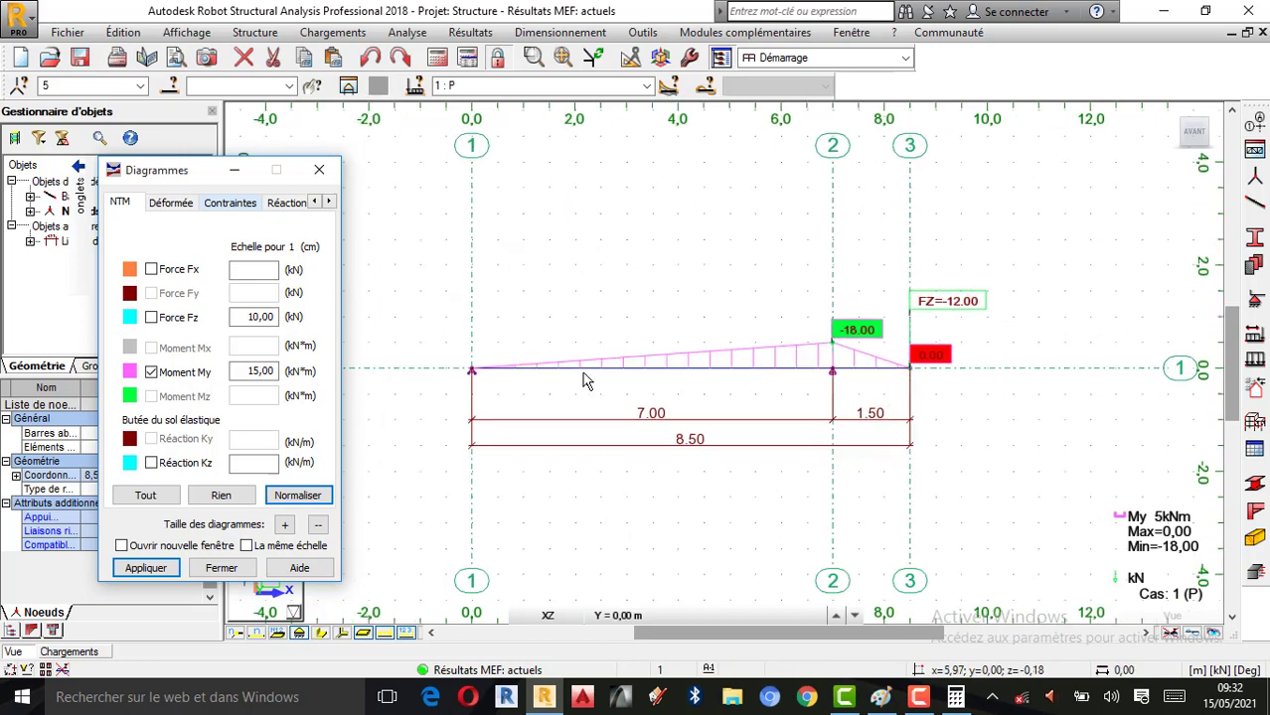
scroll(472, 364, "up", 2)
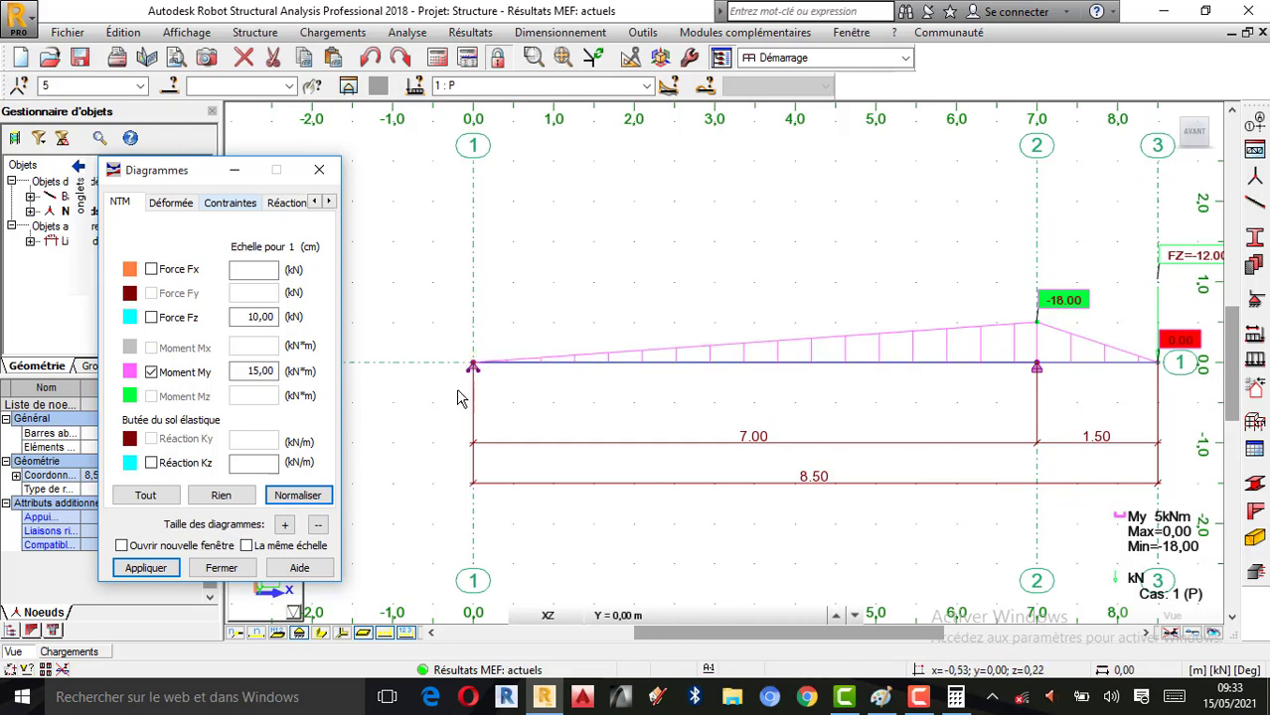
scroll(429, 390, "down", 1)
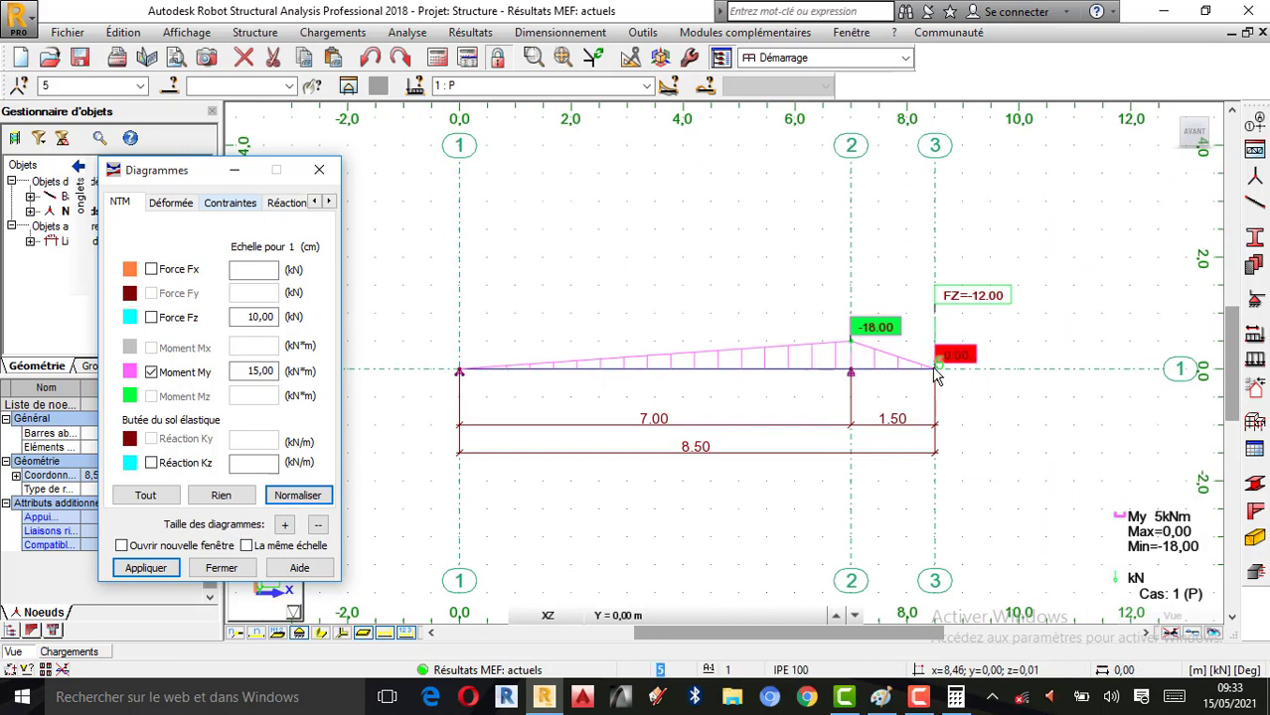
scroll(939, 360, "up", 2)
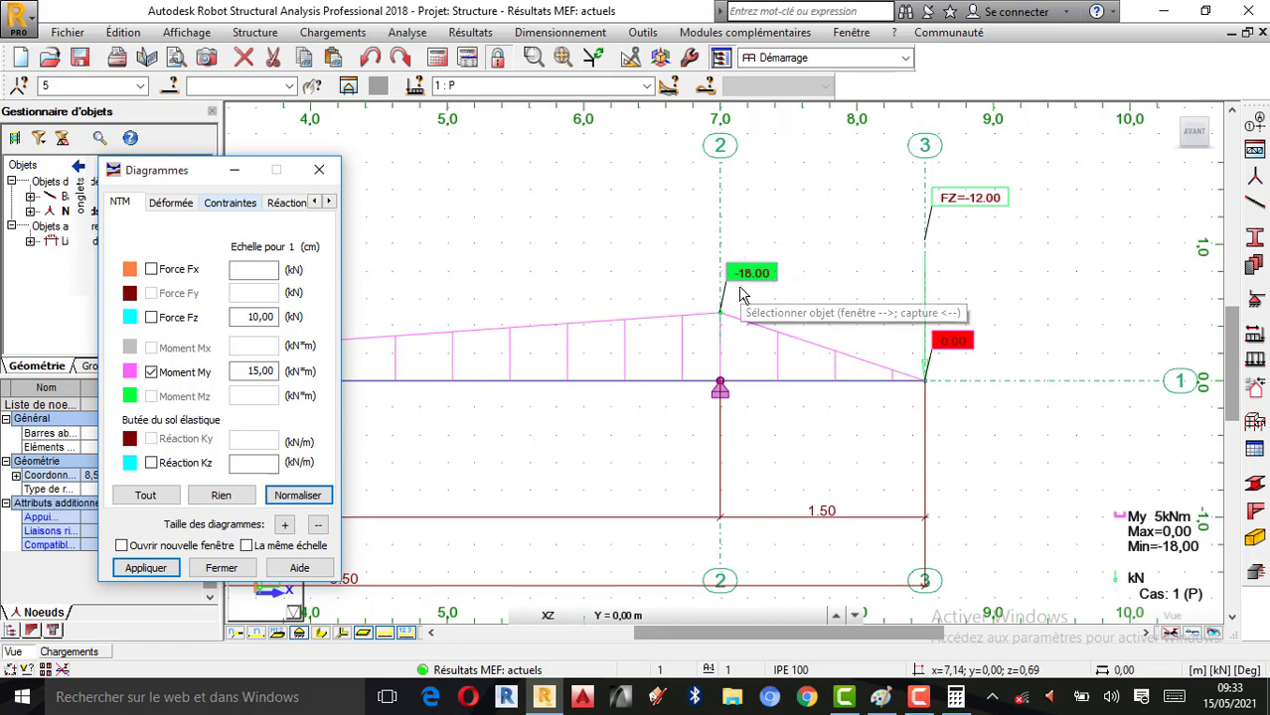
left_click(760, 312)
scroll(760, 312, "down", 5)
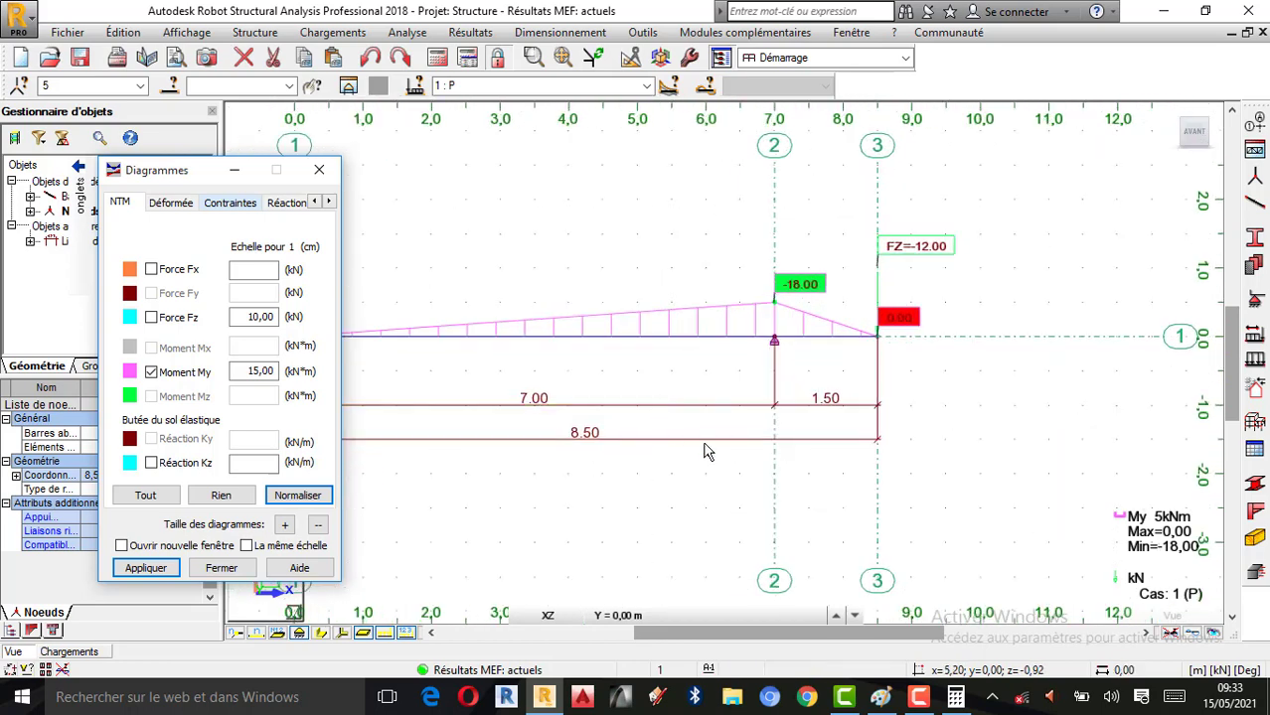
- Switch to Paint, circle the hand-calculated bending moment at B in yellow and write OK beside it
key("alt+Tab")
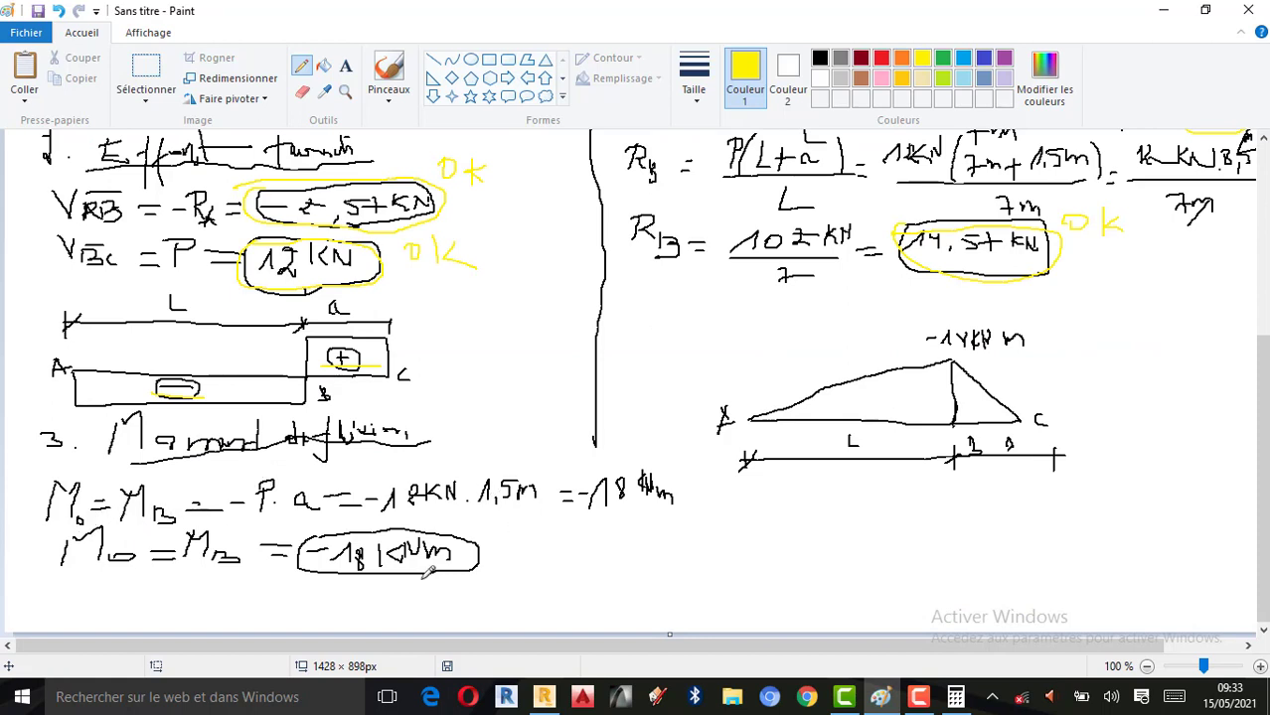
mouse_move(418, 521)
left_mouse_down()
mouse_move(306, 537)
mouse_move(437, 581)
mouse_move(452, 521)
left_mouse_up()
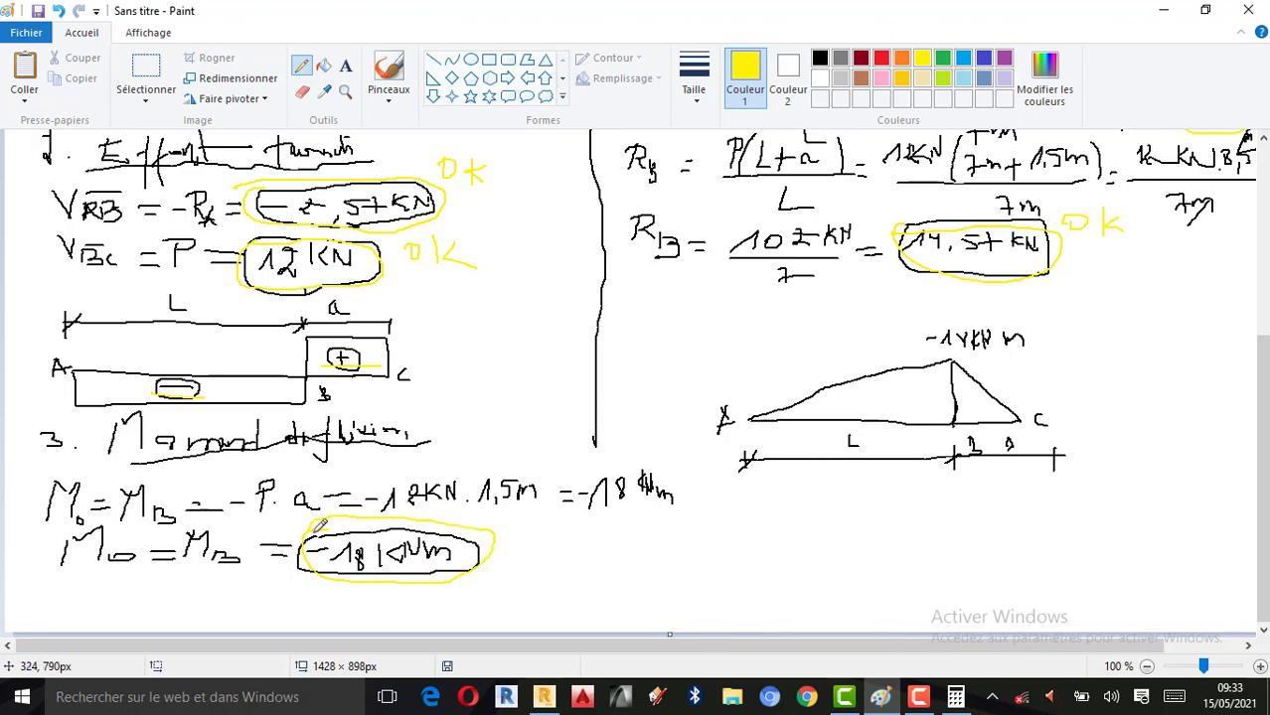
left_click_drag(521, 541, 572, 561)
scroll(577, 527, "up", 3)
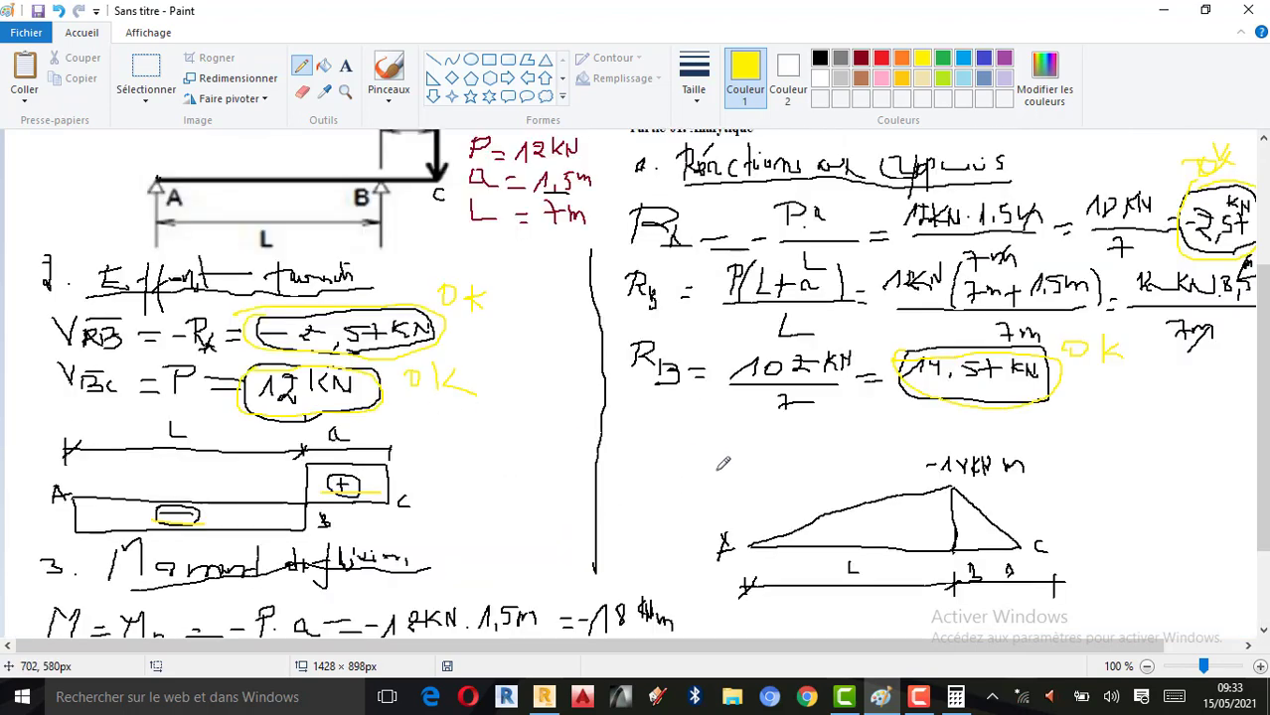
scroll(765, 360, "up", 5)
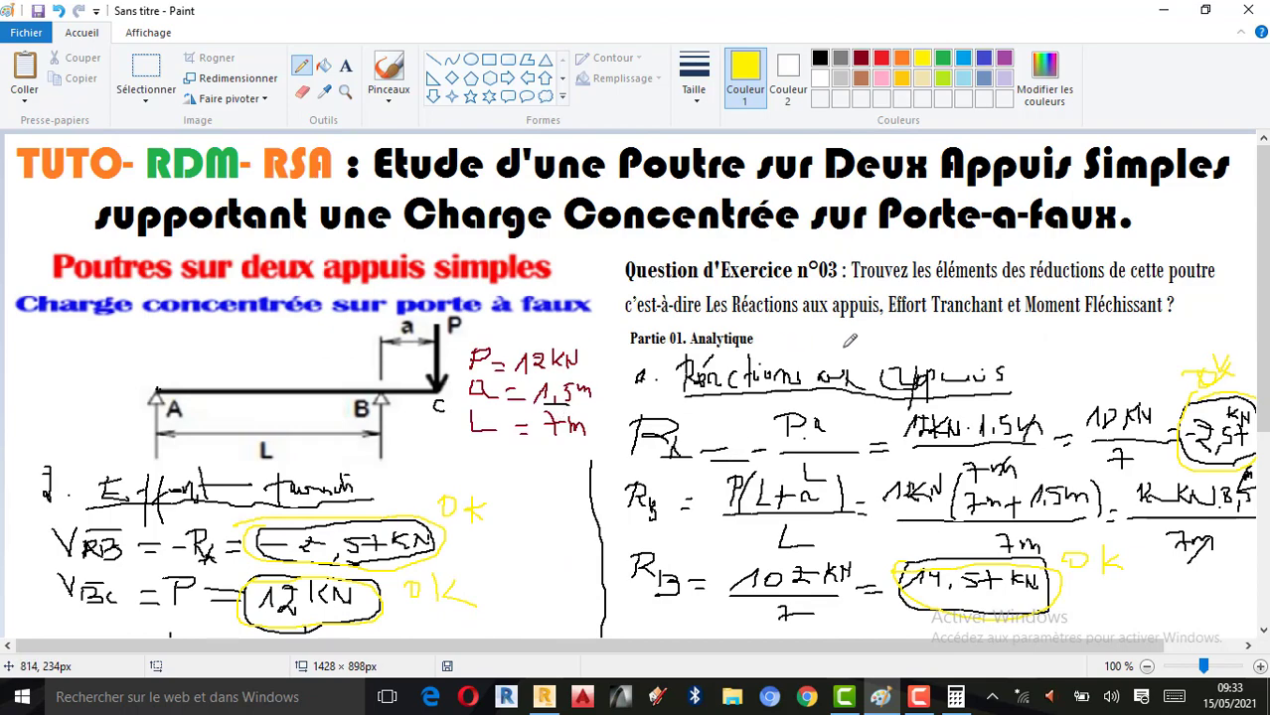
left_click(554, 700)
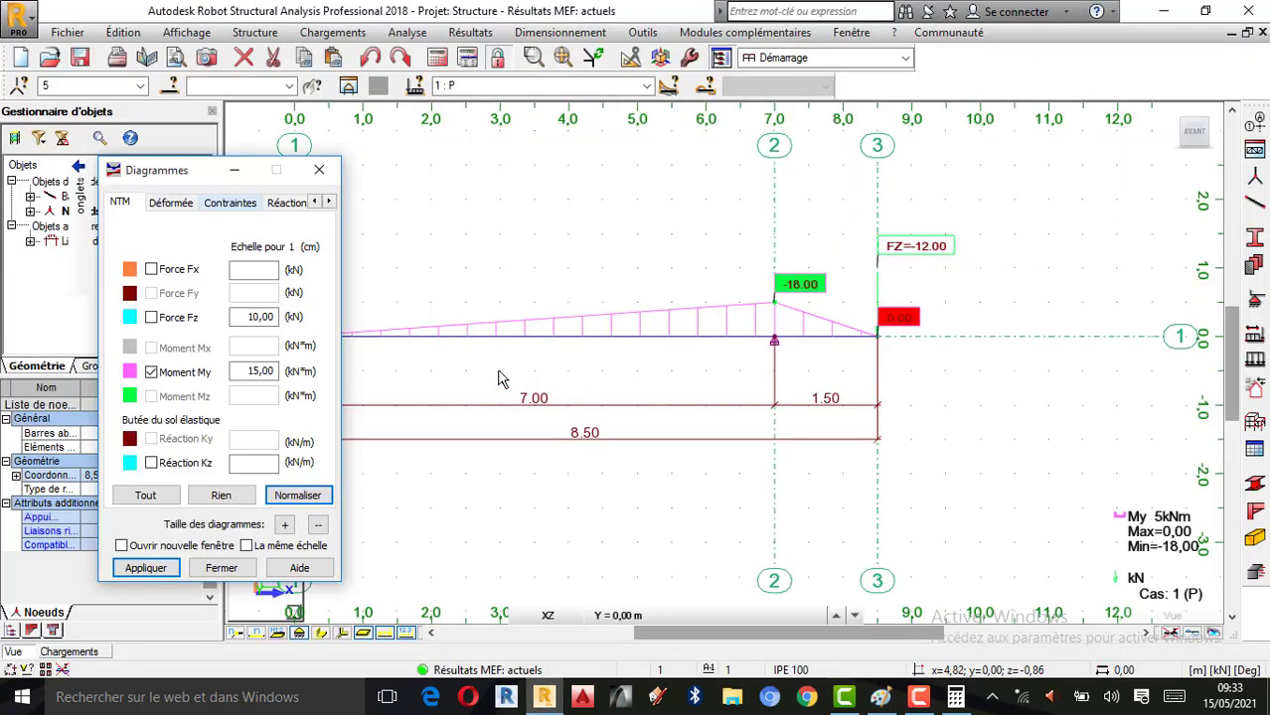
scroll(808, 390, "up", 1)
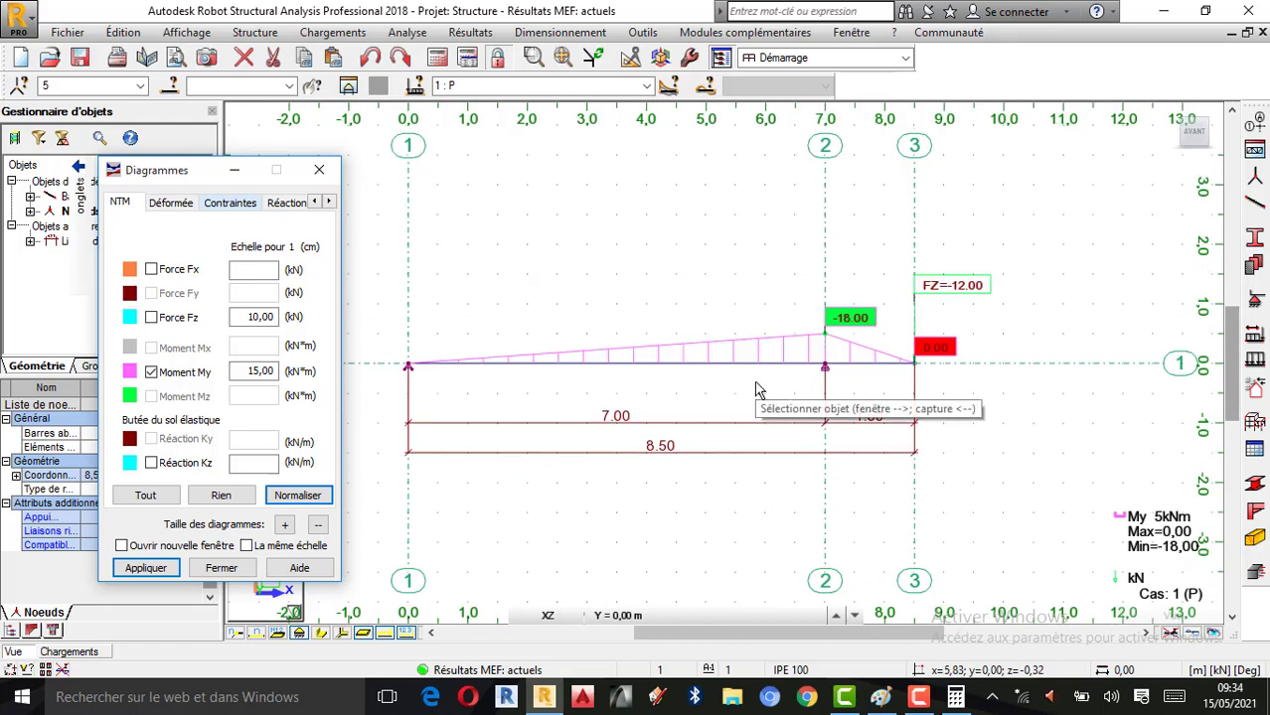
left_click(921, 700)
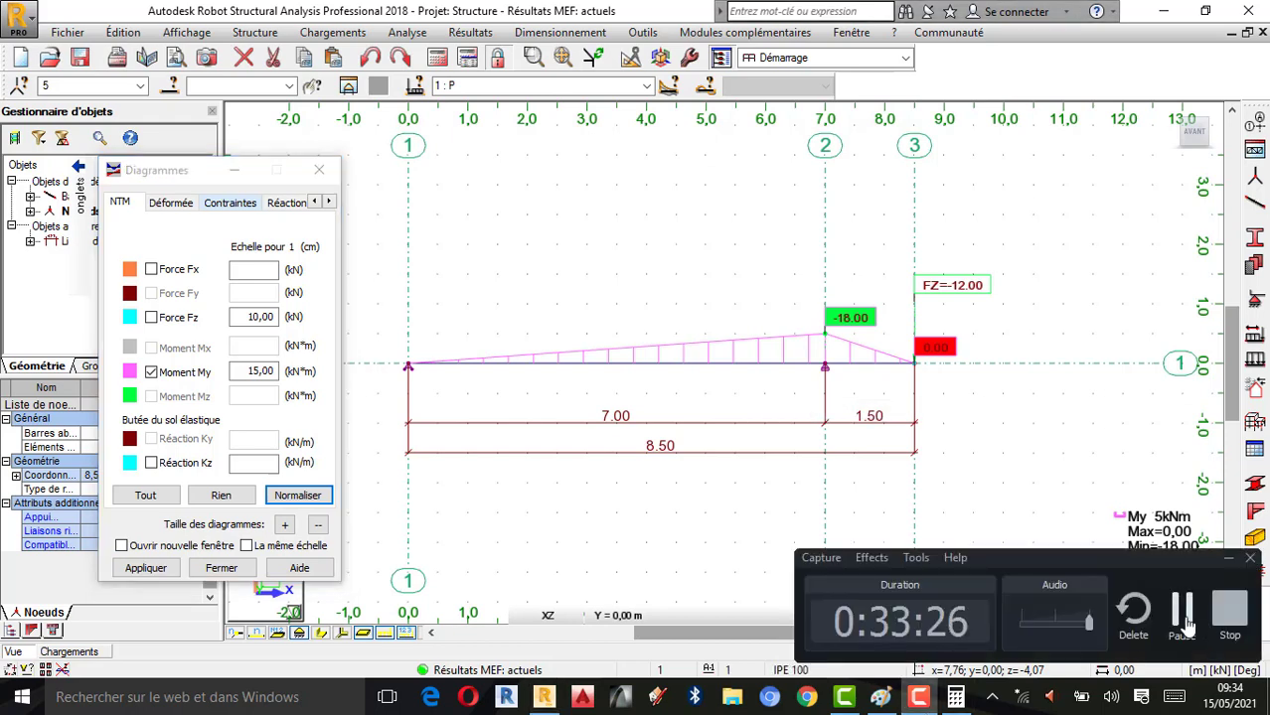
scroll(747, 362, "up", 1)
scroll(879, 388, "down", 2)
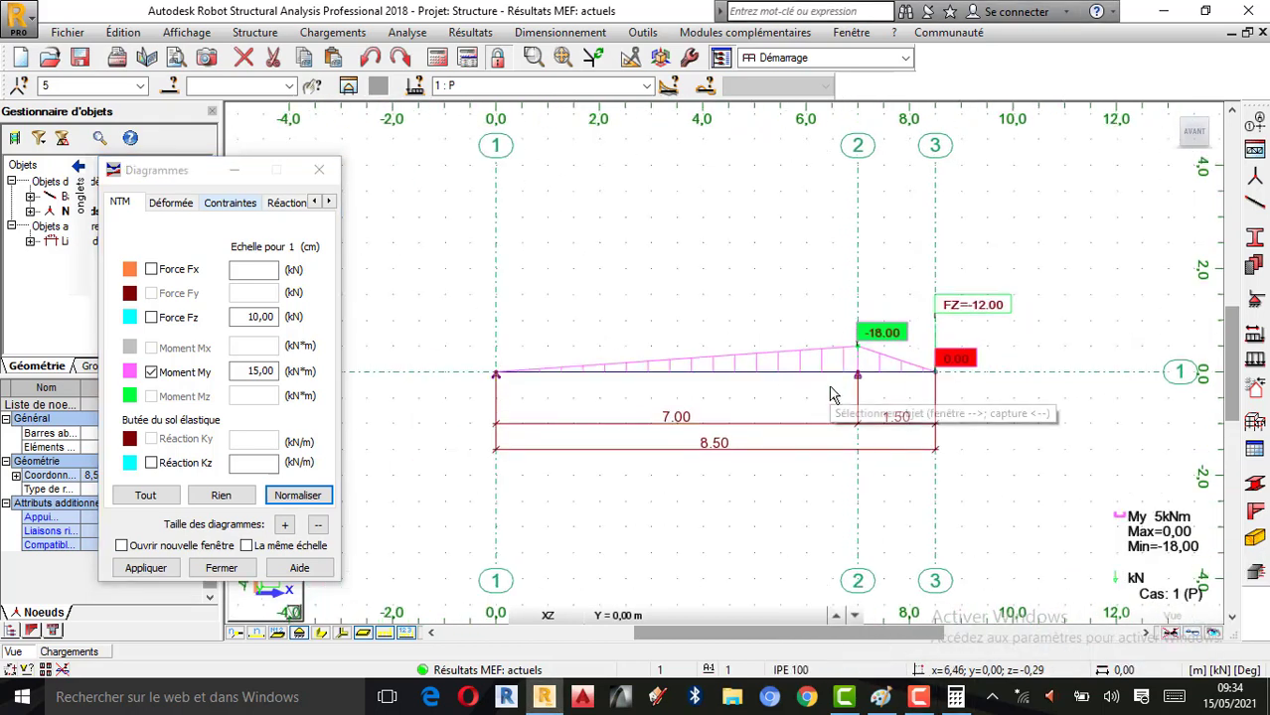
scroll(817, 395, "up", 1)
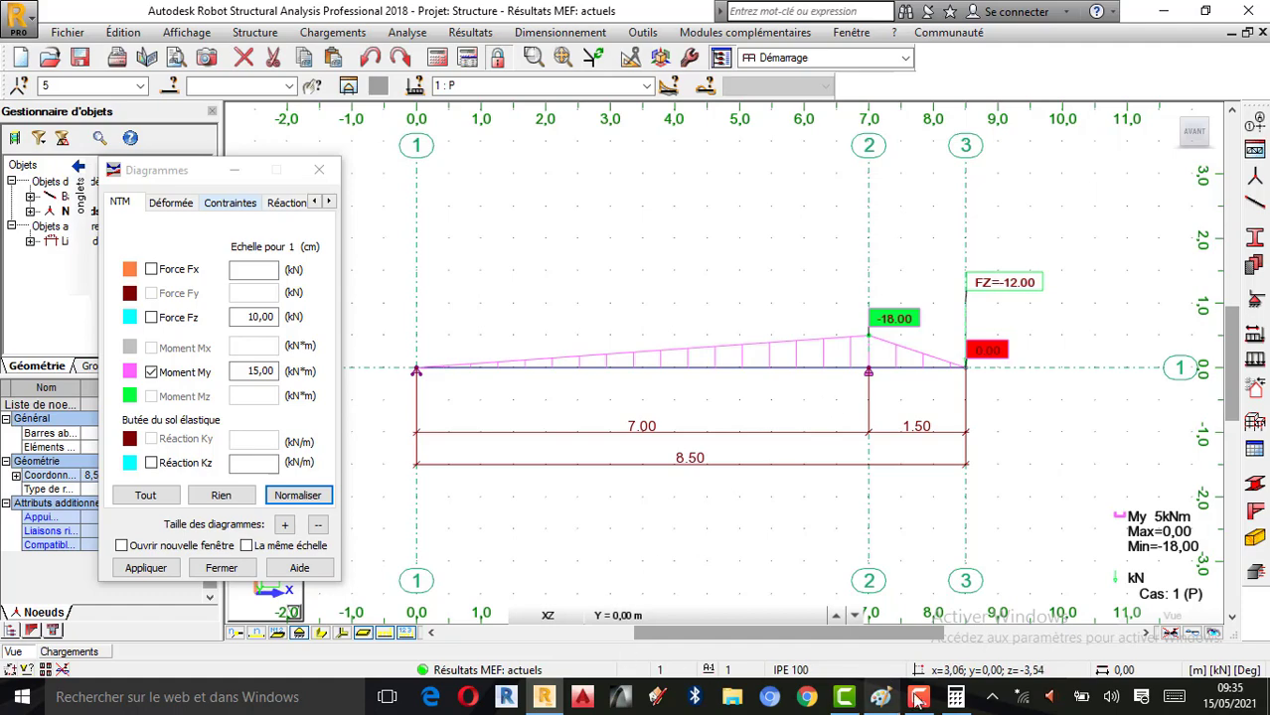
- Compare the hand-drawn bending moment diagram in Paint with the My diagram in Robot, returning to the Paint solution
left_click(880, 697)
scroll(853, 460, "down", 5)
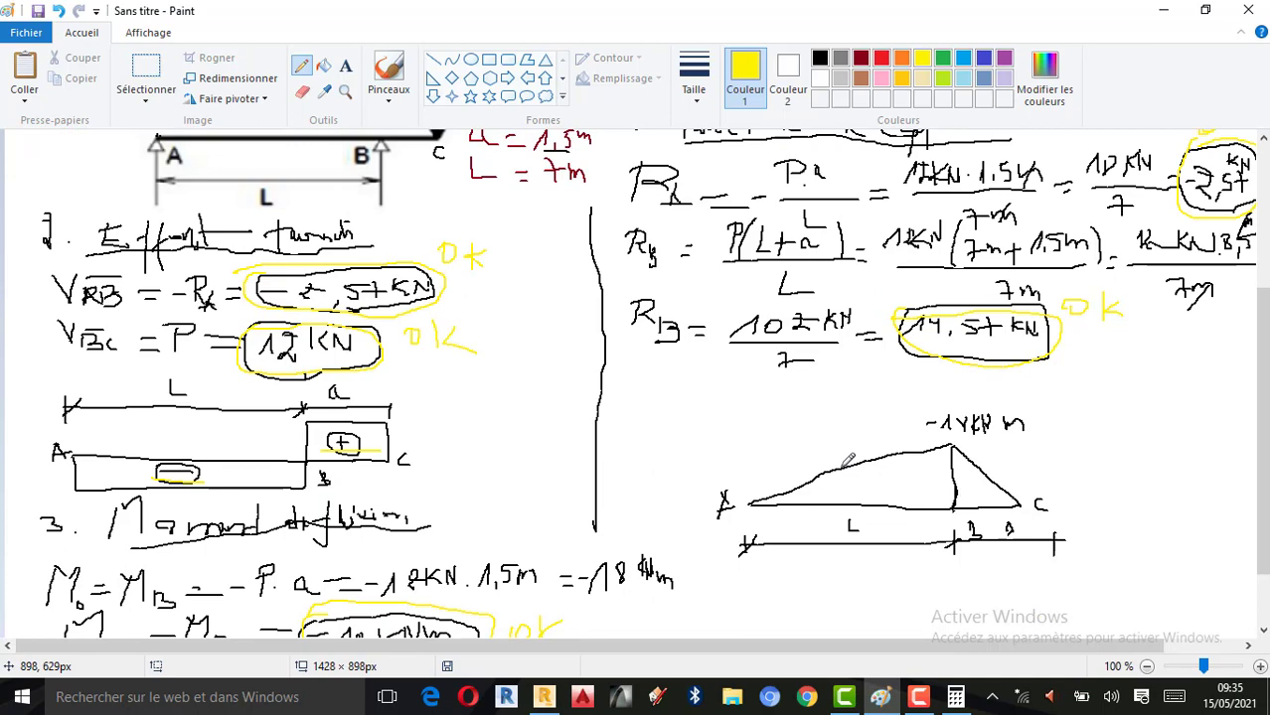
left_click(545, 696)
scroll(699, 401, "up", 1)
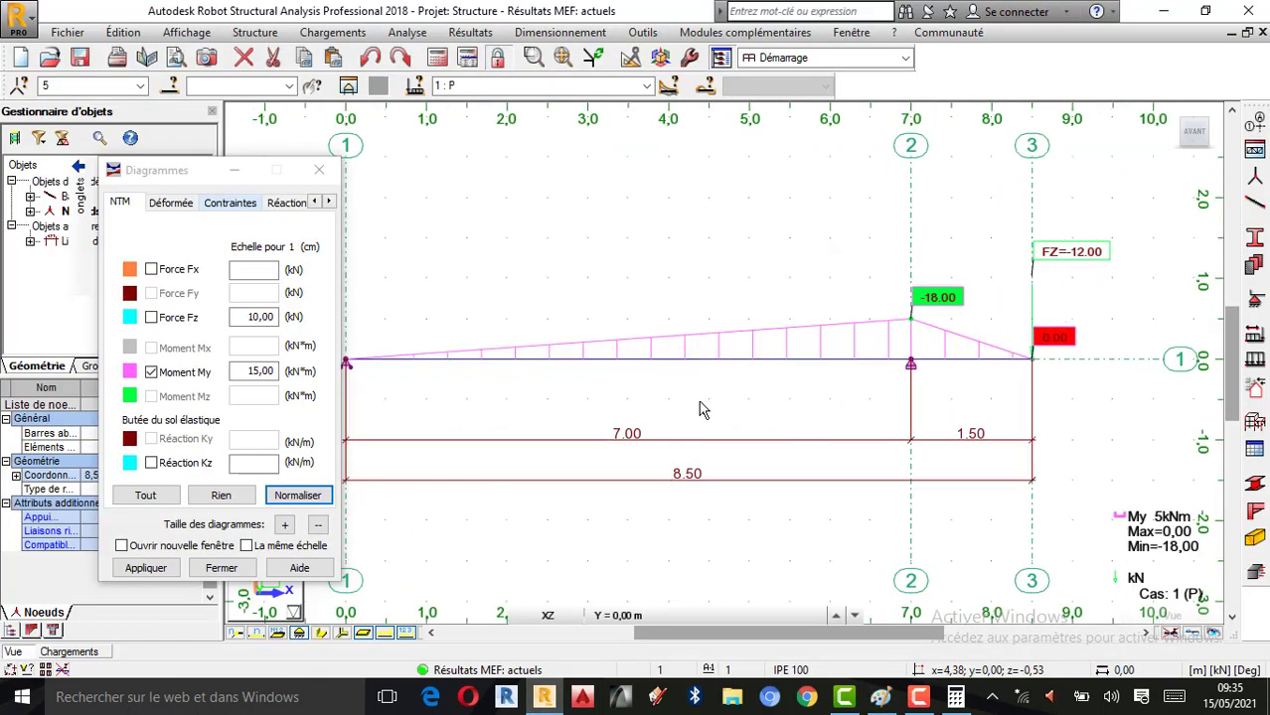
scroll(743, 426, "up", 1)
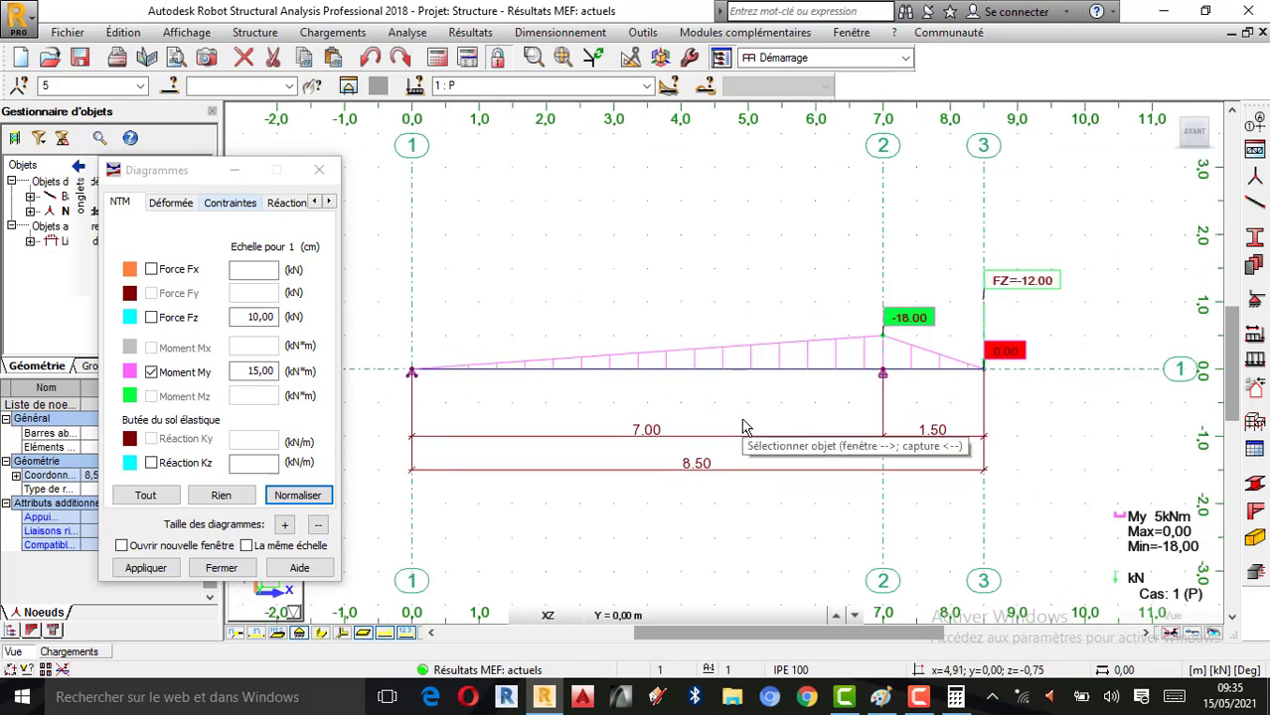
left_click(880, 696)
scroll(793, 416, "up", 3)
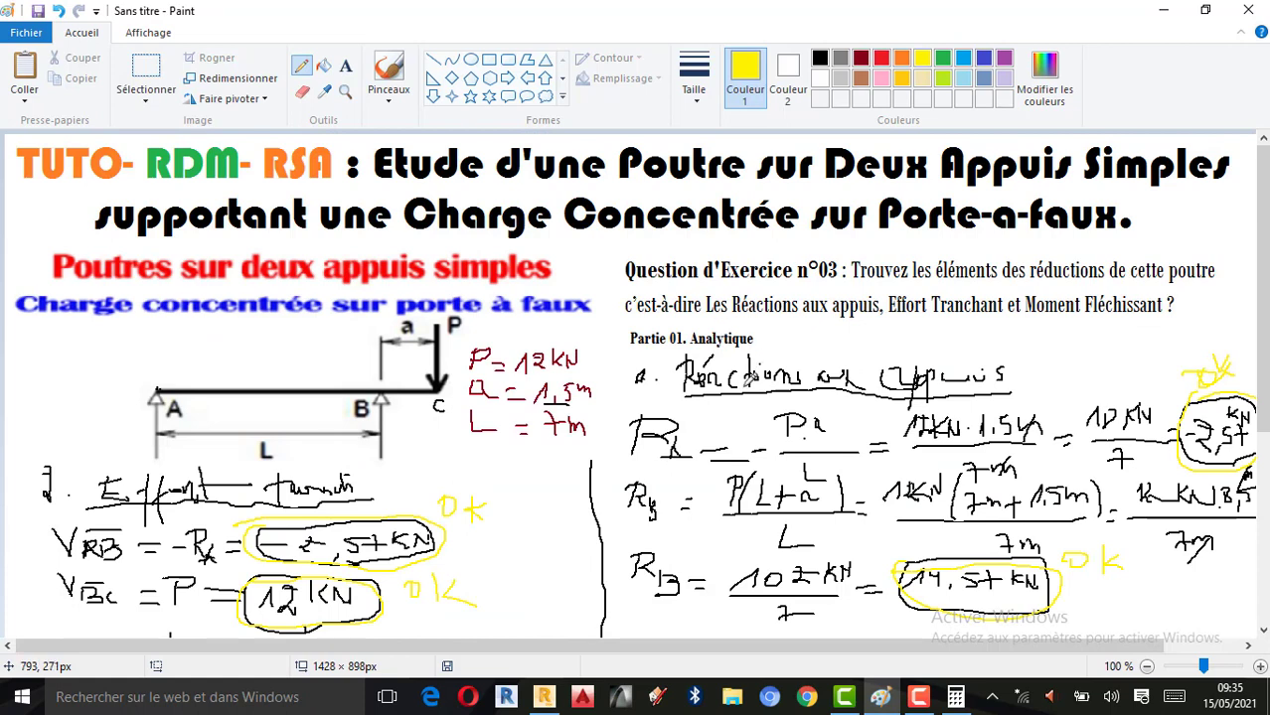
left_click(917, 696)
left_click(1218, 612)
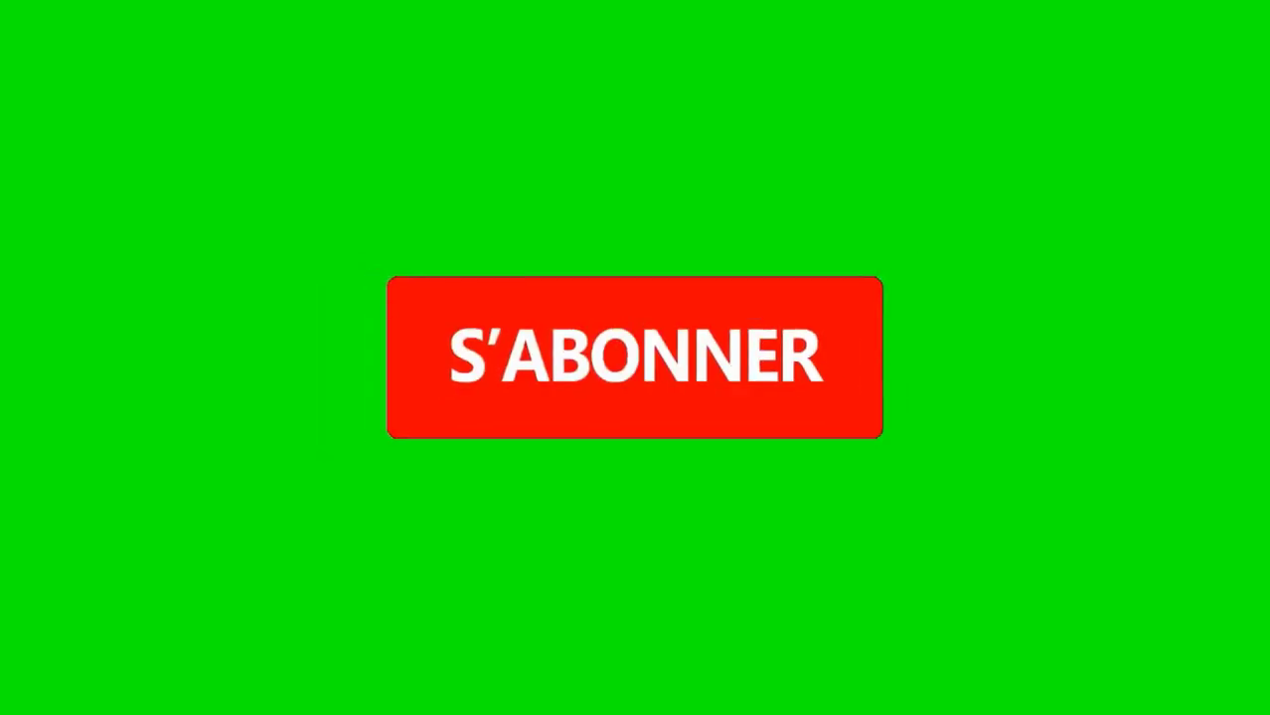